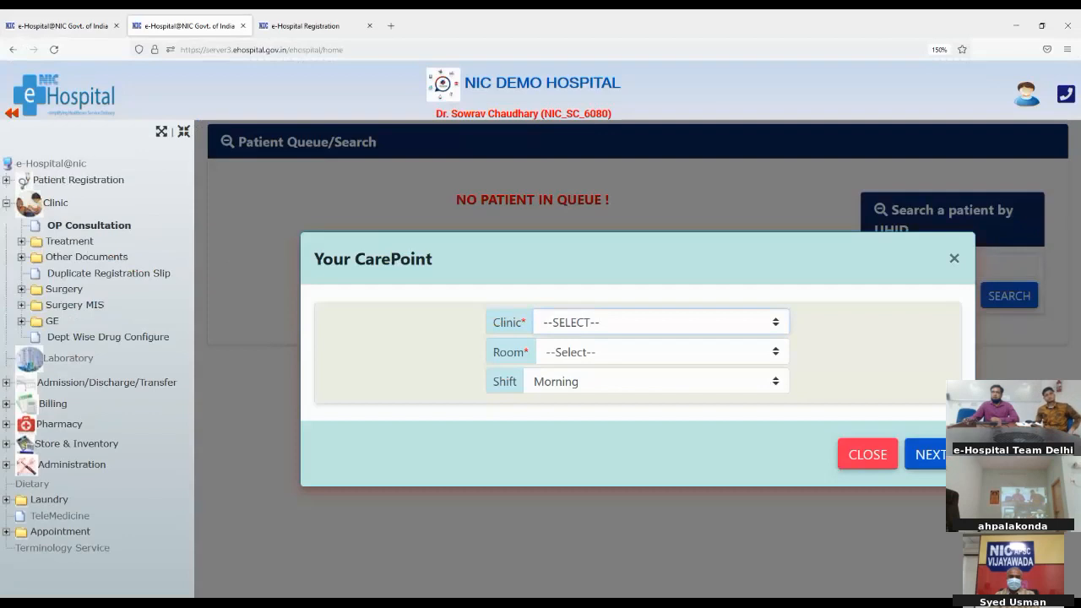
Set the care point to Cardiology clinic, room 004, Morning shift, and show the patient queue
{"action": "left_click", "coordinate": [560, 398]}
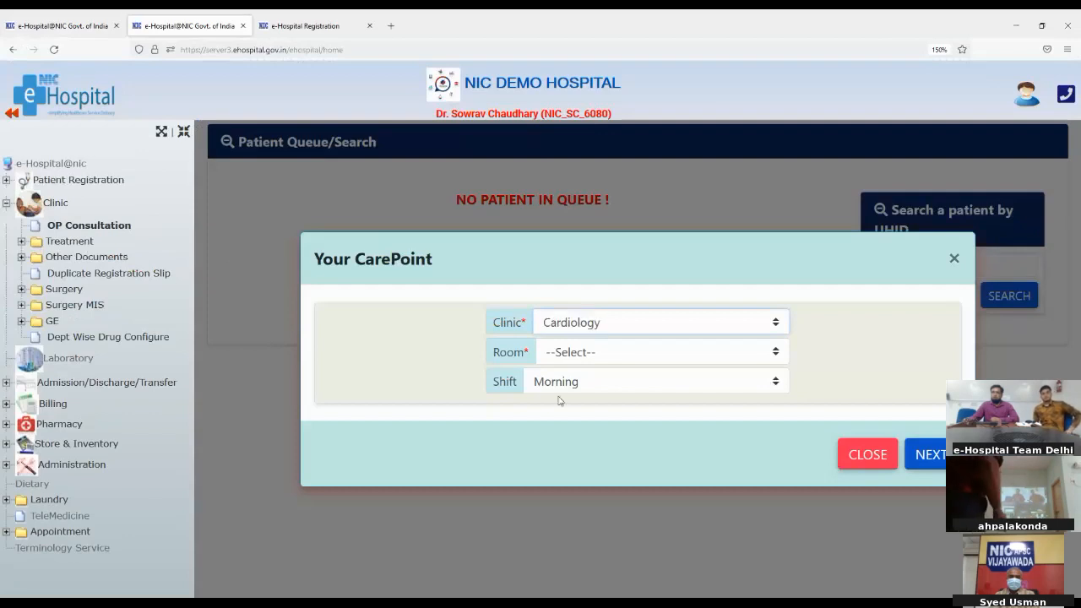
{"action": "left_click", "coordinate": [563, 353]}
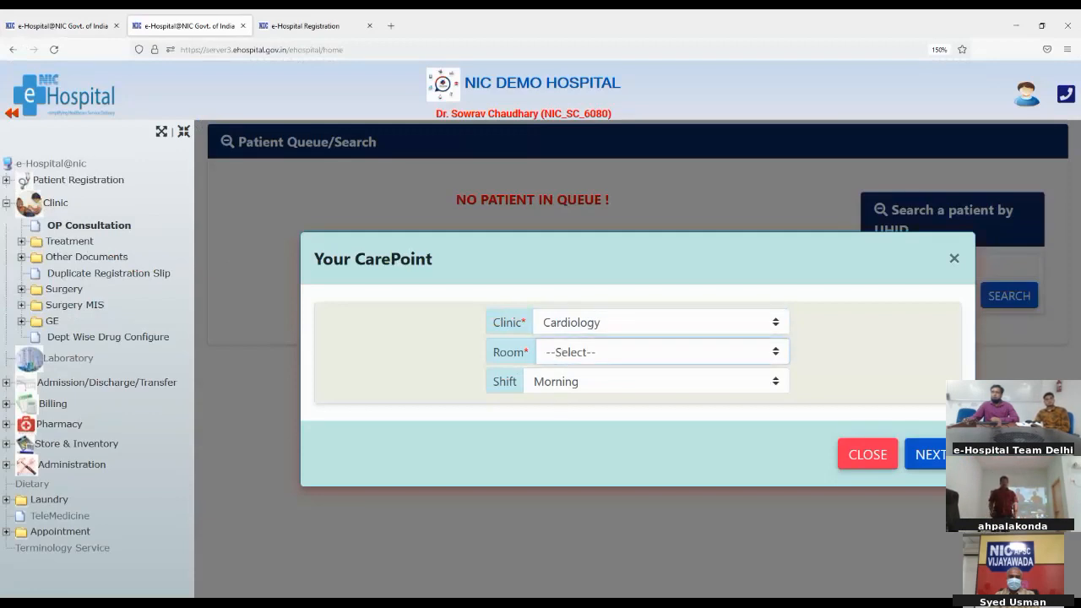
{"action": "left_click", "coordinate": [558, 433]}
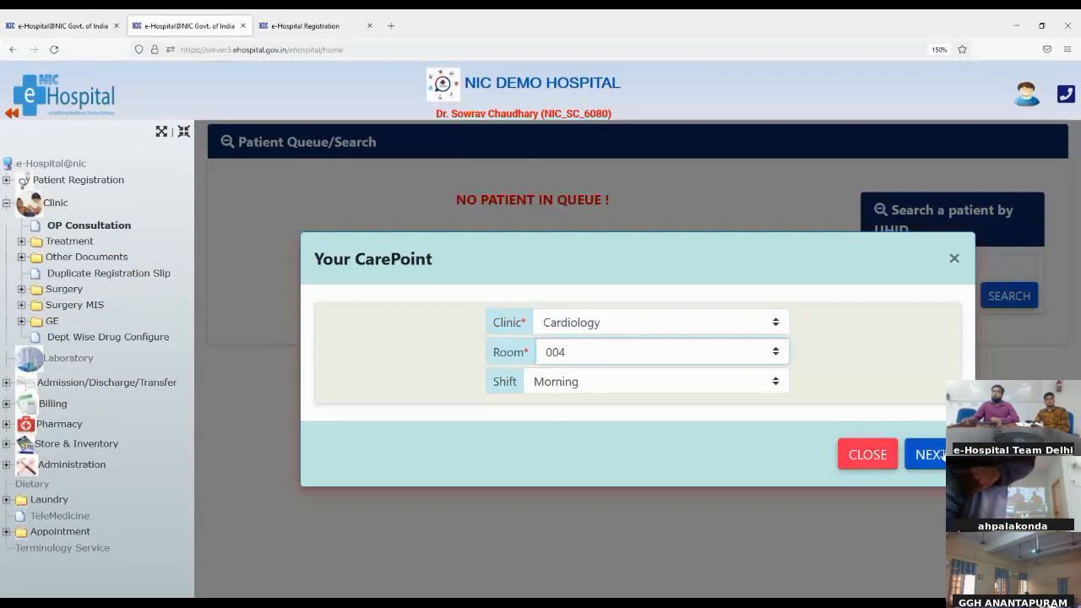
{"action": "left_click", "coordinate": [928, 457]}
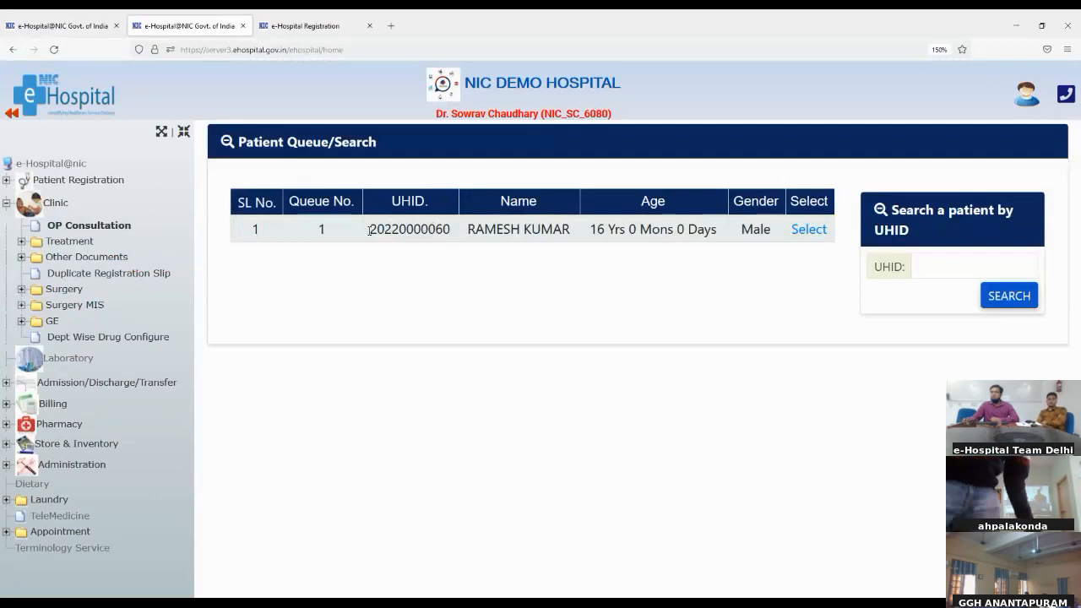
Select the waiting patient in the queue to open their OP consultation page
{"action": "double_click", "coordinate": [319, 231]}
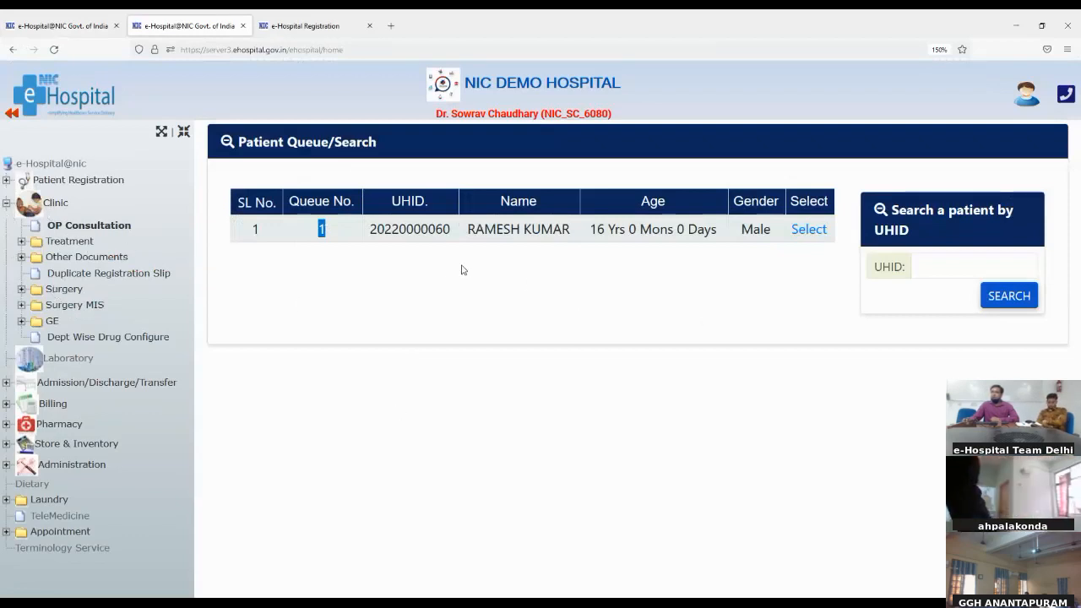
{"action": "left_click", "coordinate": [809, 230]}
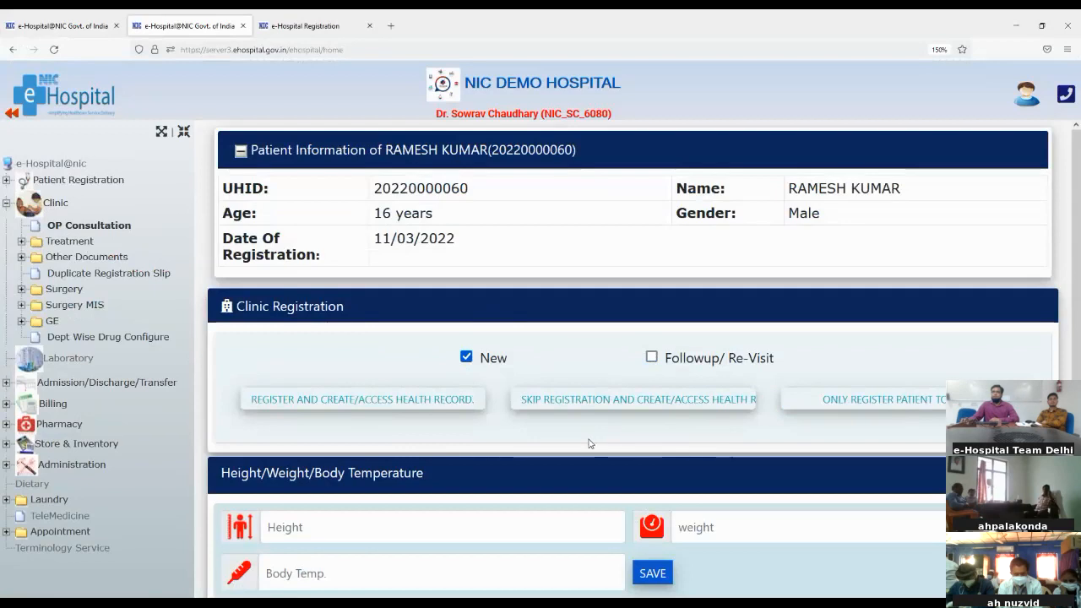
Enter height 158, weight 73 and body temperature 98, then save the vital signs
{"action": "scroll", "coordinate": [589, 443], "scroll_direction": "down", "scroll_amount": 1}
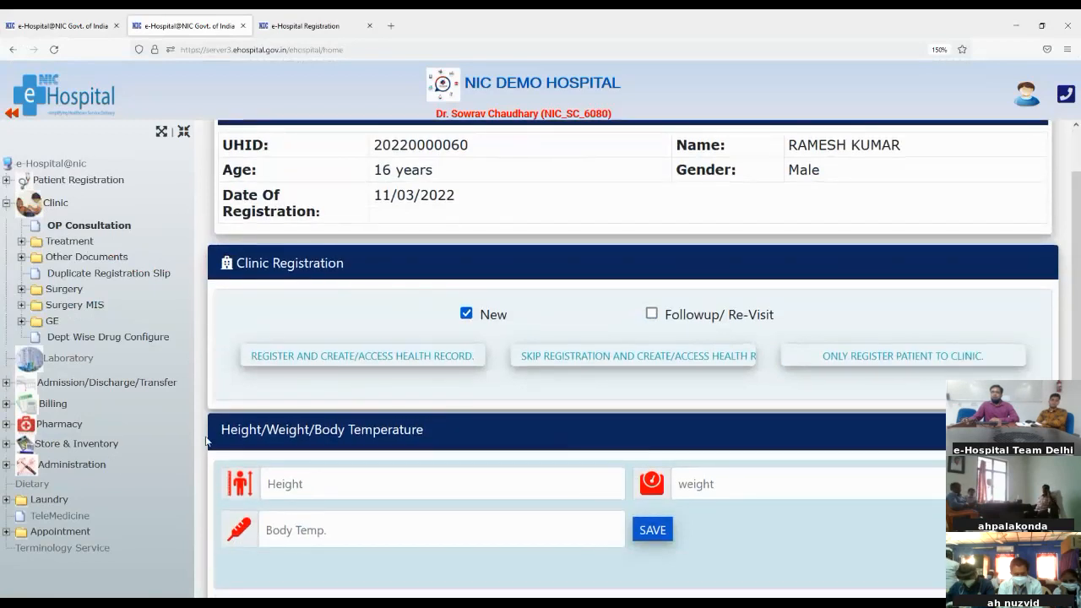
{"action": "left_click_drag", "start_coordinate": [222, 429], "coordinate": [426, 431]}
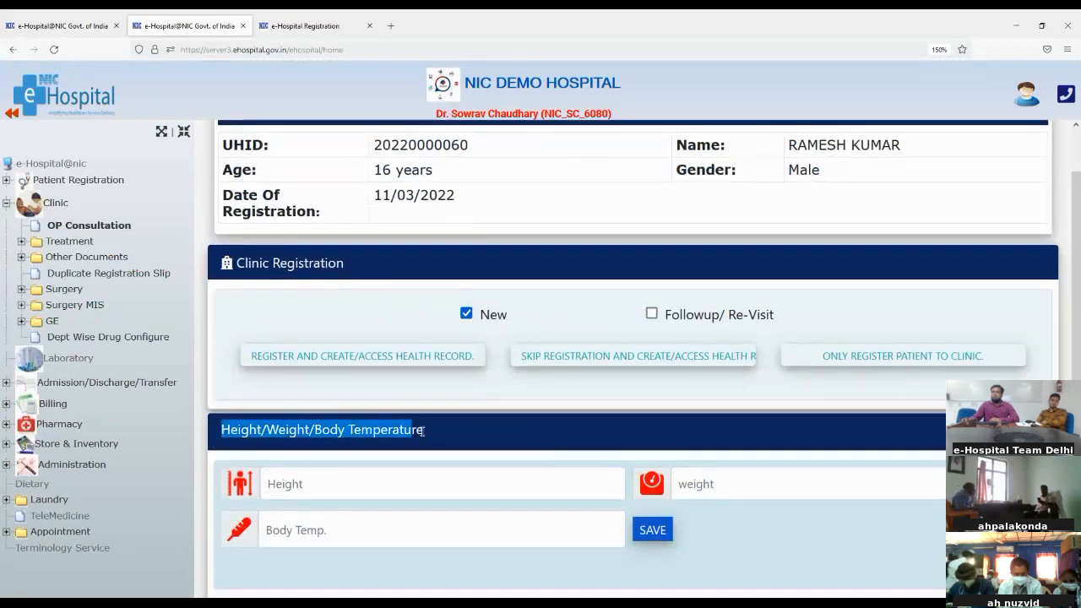
{"action": "left_click", "coordinate": [462, 429]}
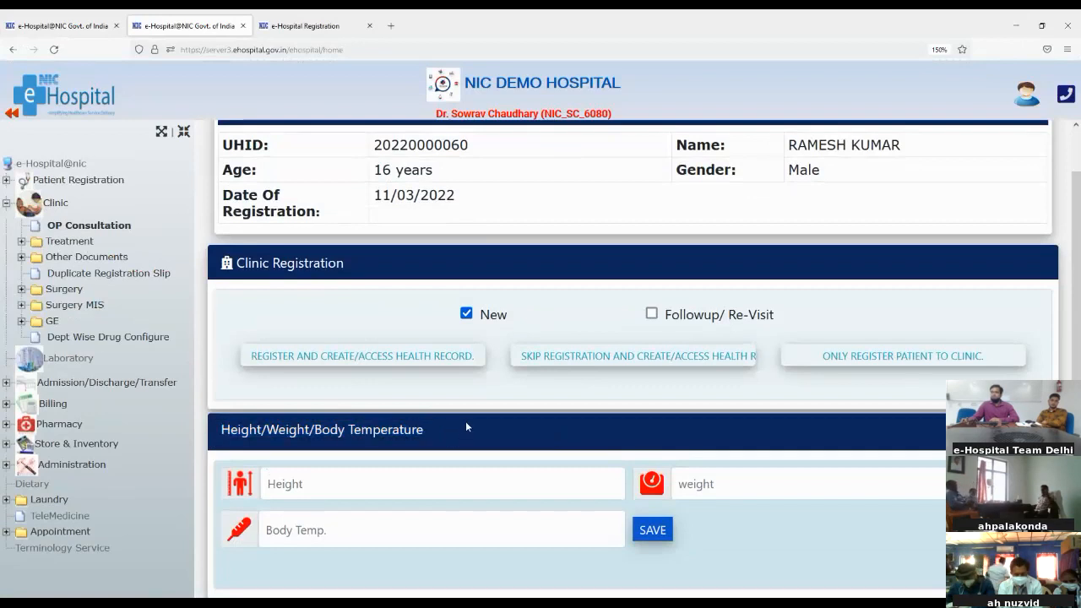
{"action": "left_click", "coordinate": [286, 479]}
{"action": "type", "text": "158"}
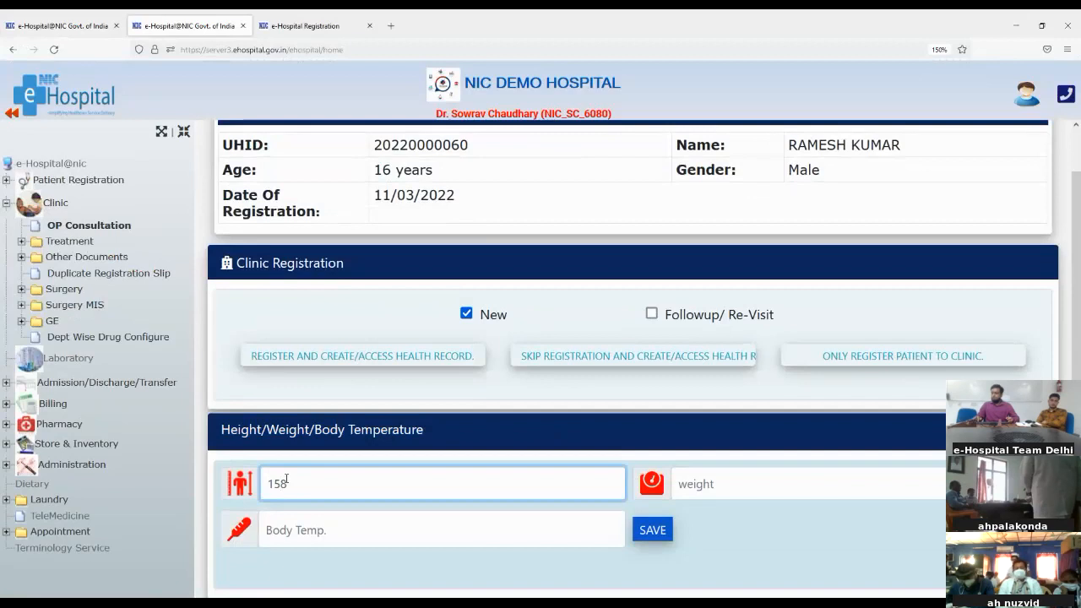
{"action": "left_click", "coordinate": [851, 488]}
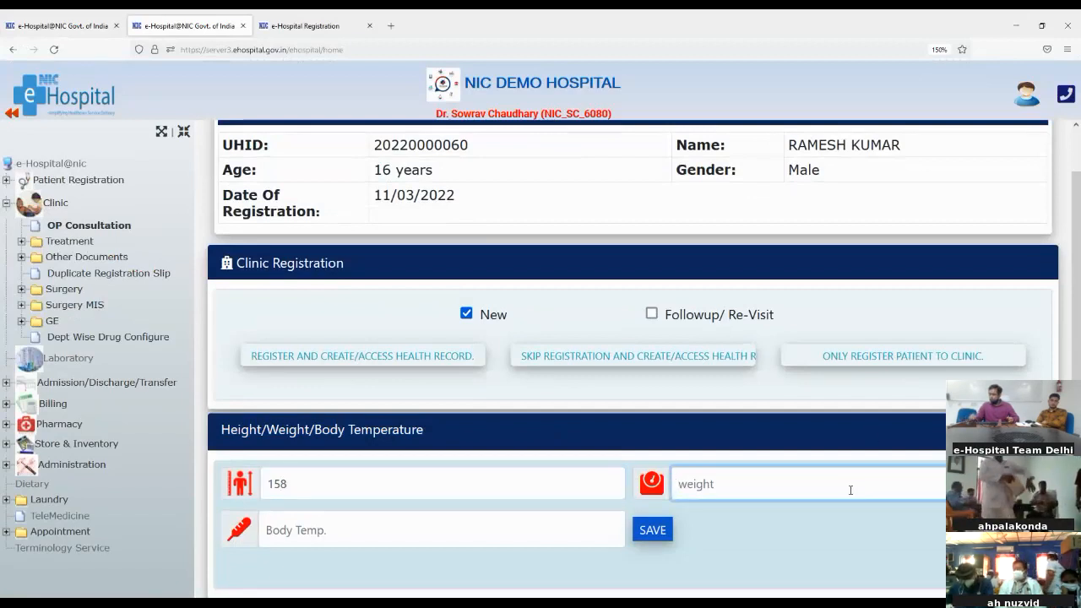
{"action": "type", "text": "73"}
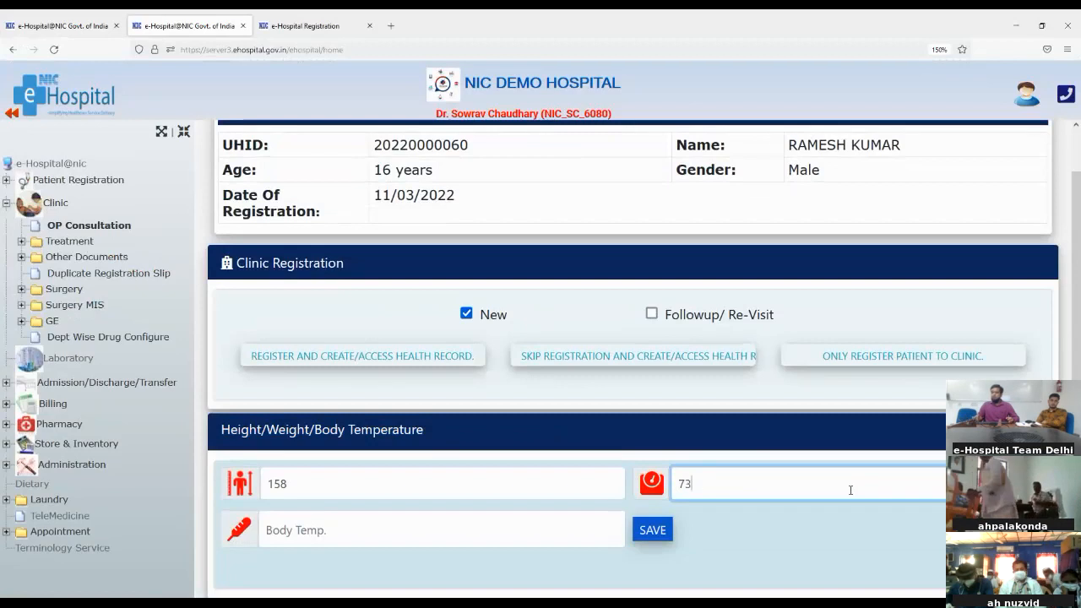
{"action": "left_click", "coordinate": [461, 530]}
{"action": "type", "text": "98"}
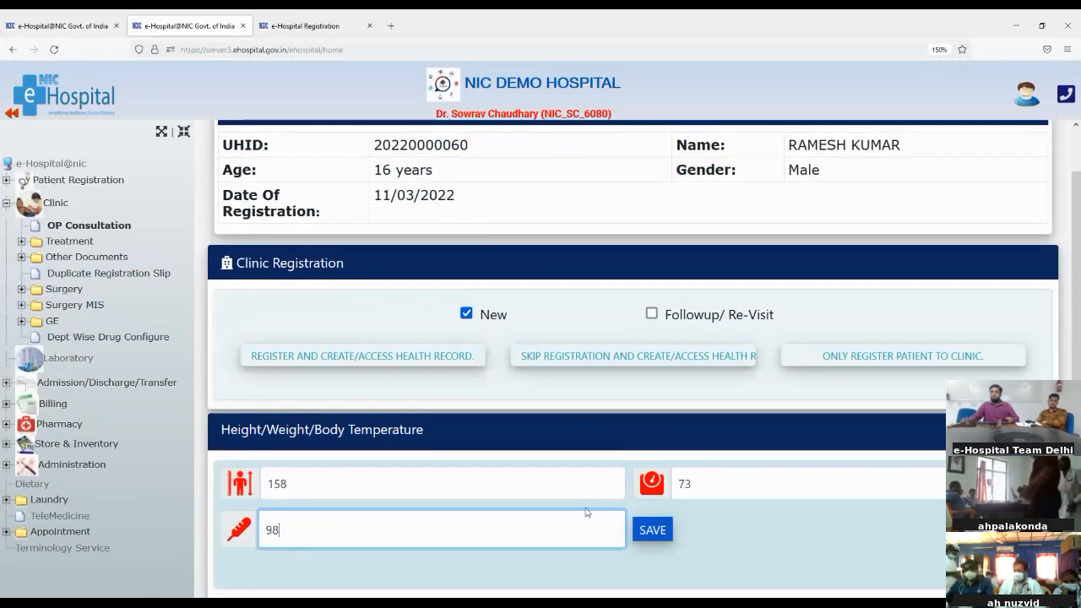
{"action": "left_click", "coordinate": [664, 533]}
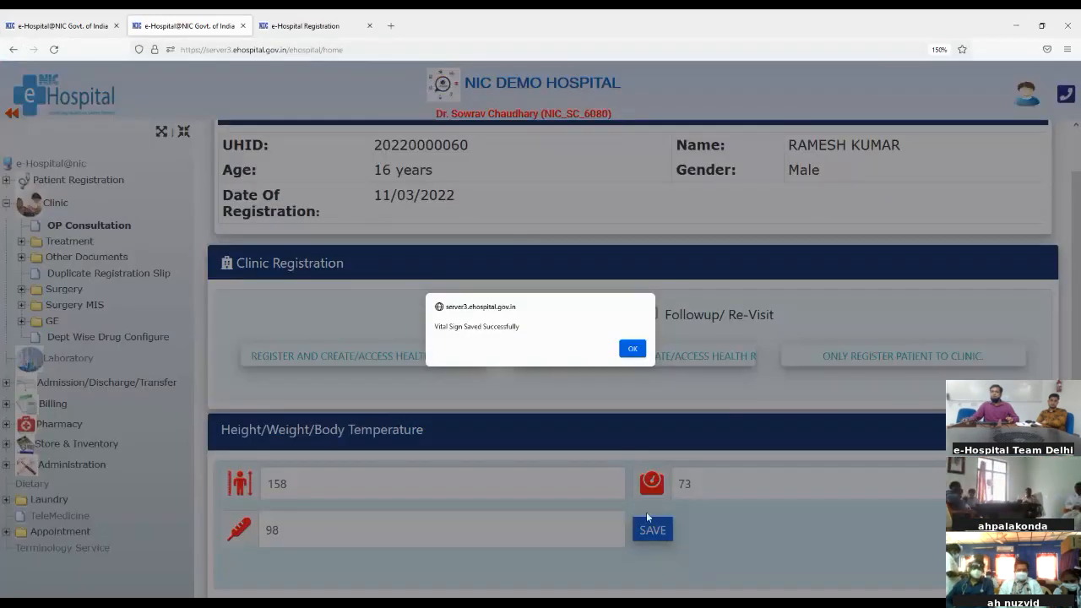
{"action": "left_click", "coordinate": [631, 349]}
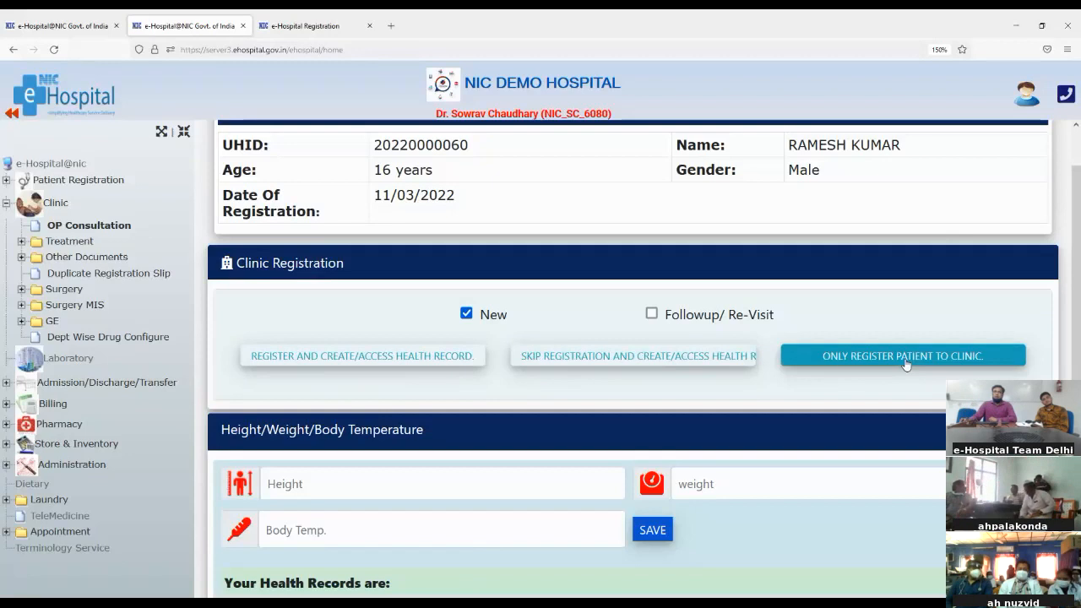
Register the patient and create their health record from the Treatment menu
{"action": "left_click", "coordinate": [21, 242]}
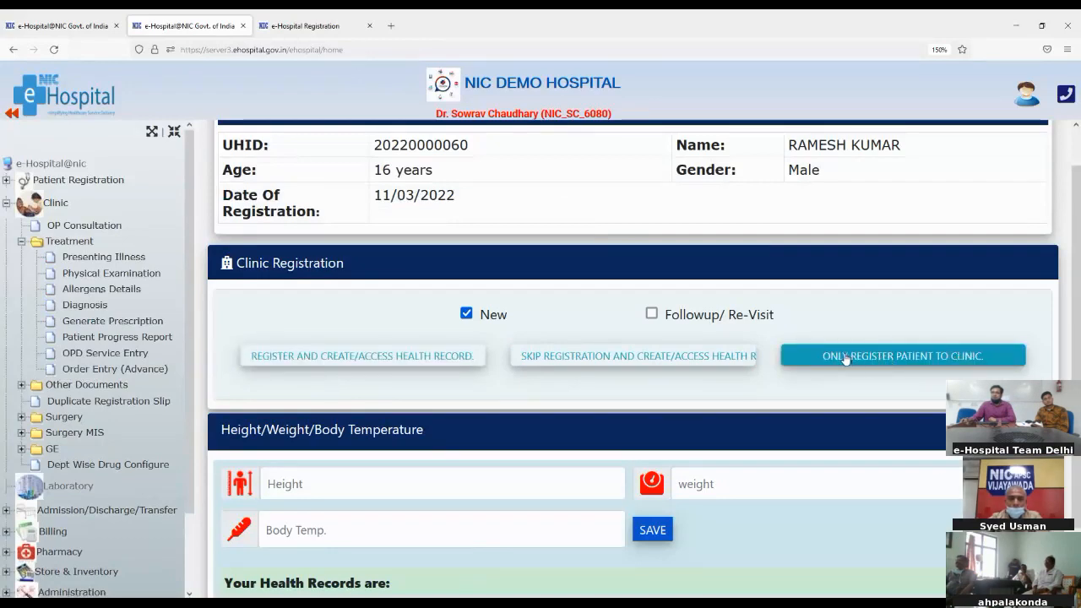
{"action": "left_click", "coordinate": [324, 356]}
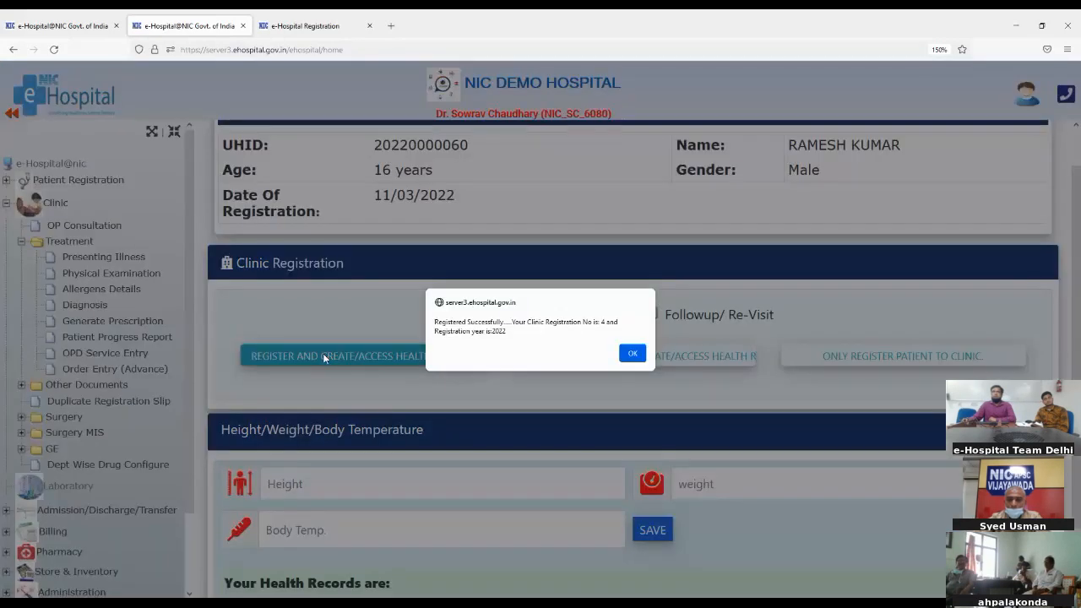
{"action": "left_click", "coordinate": [630, 355]}
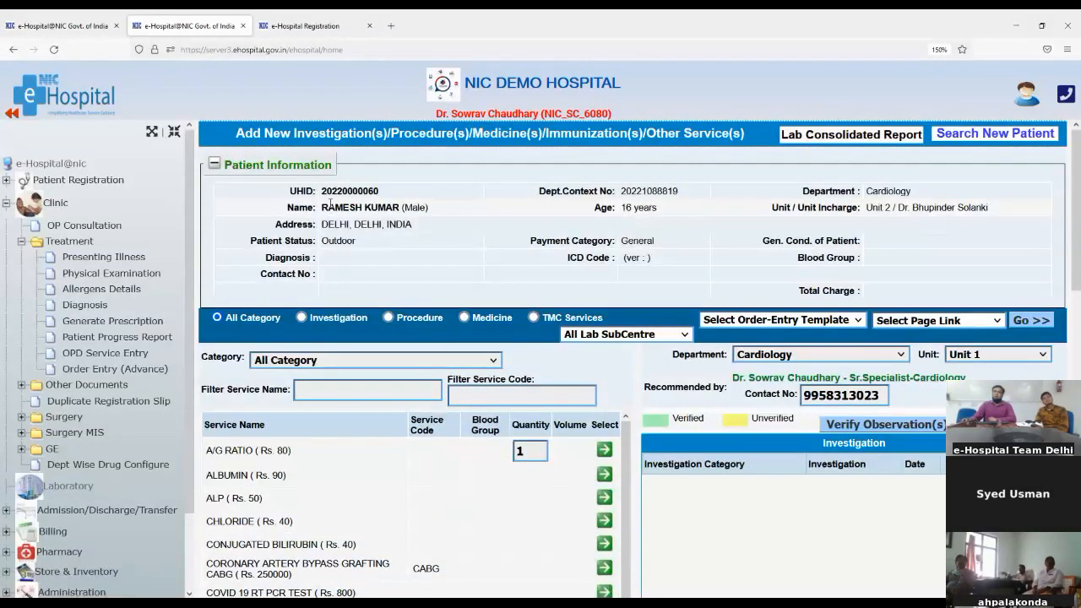
Check the consolidated lab report (no data found), then set the service type to Investigation
{"action": "left_click", "coordinate": [794, 139]}
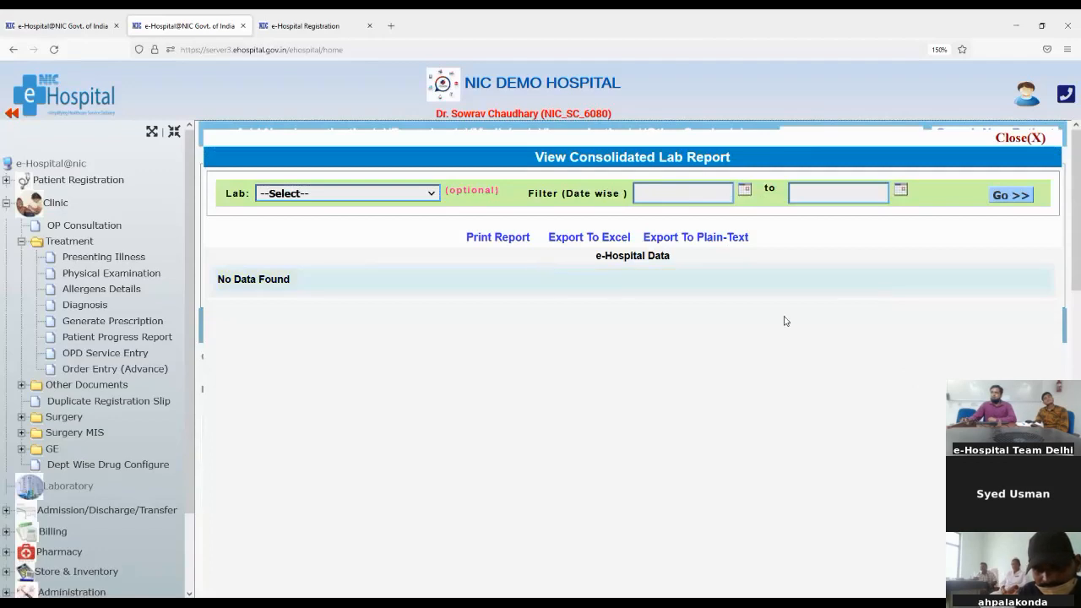
{"action": "left_click", "coordinate": [1020, 139]}
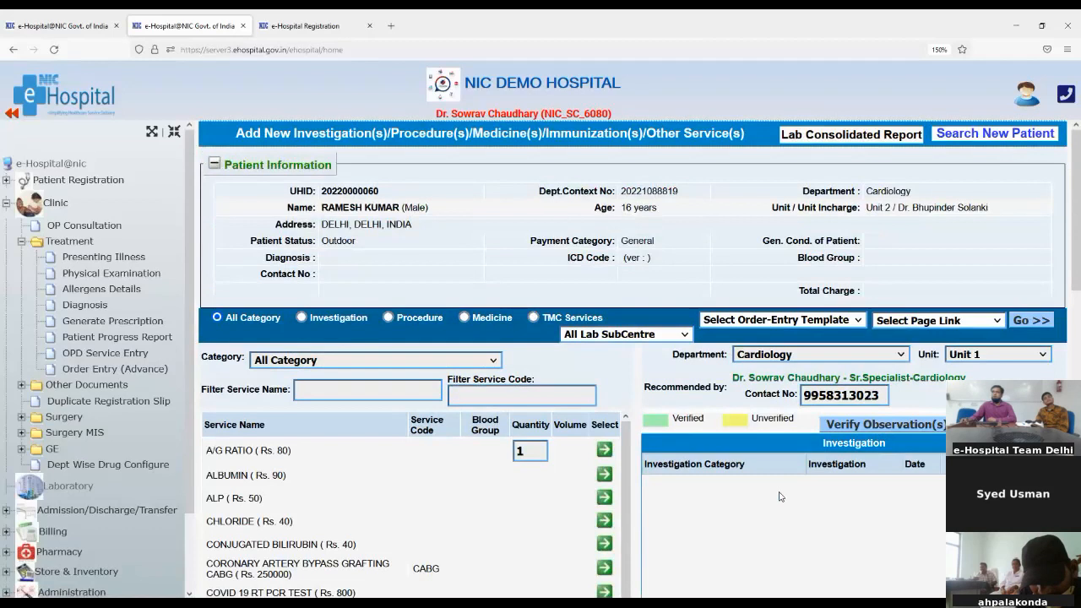
{"action": "scroll", "coordinate": [771, 457], "scroll_direction": "down", "scroll_amount": 2}
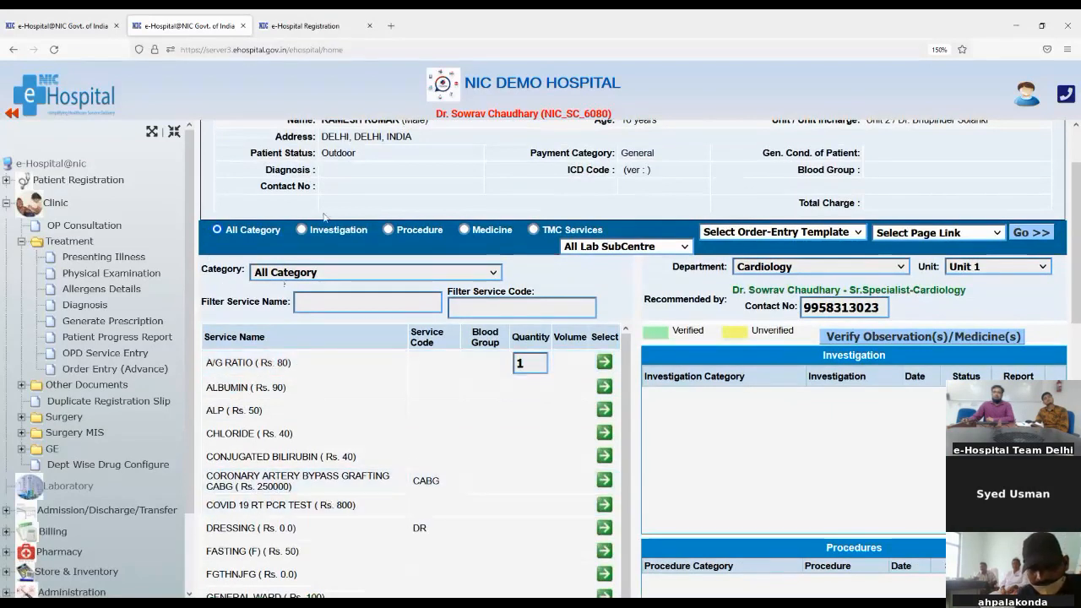
{"action": "left_click", "coordinate": [301, 231]}
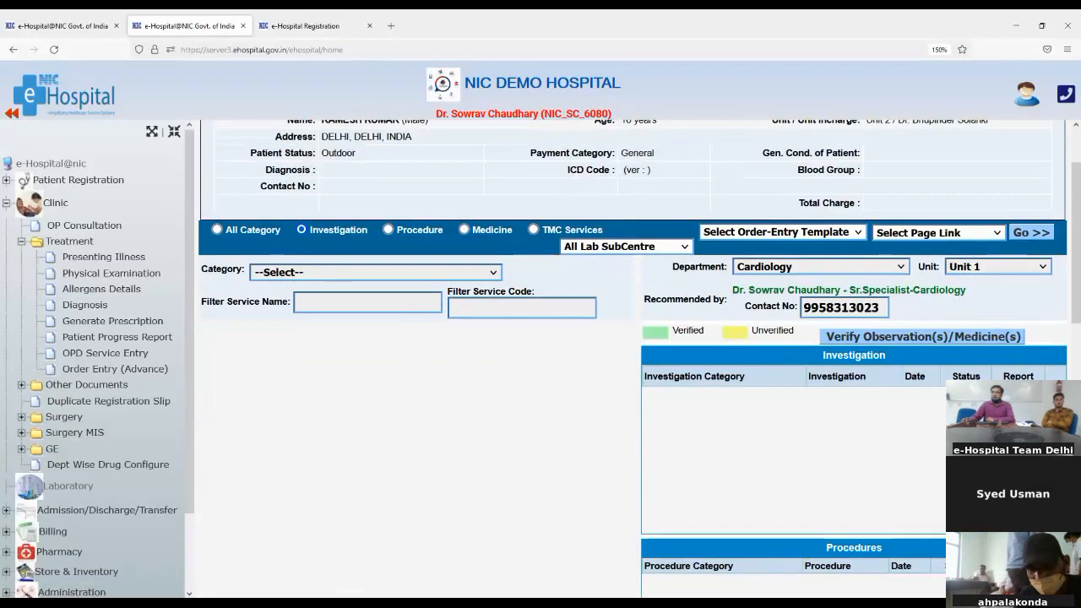
List the BIOCHEMISTRY investigations and order the PLASMA GLUCOSE test
{"action": "left_click", "coordinate": [287, 312]}
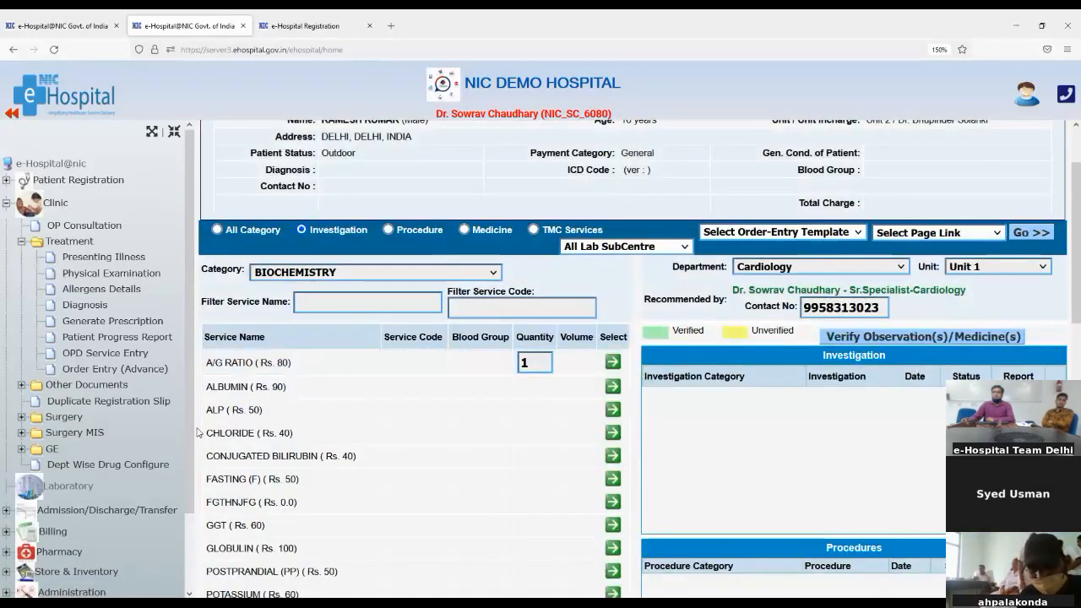
{"action": "scroll", "coordinate": [237, 418], "scroll_direction": "down", "scroll_amount": 5}
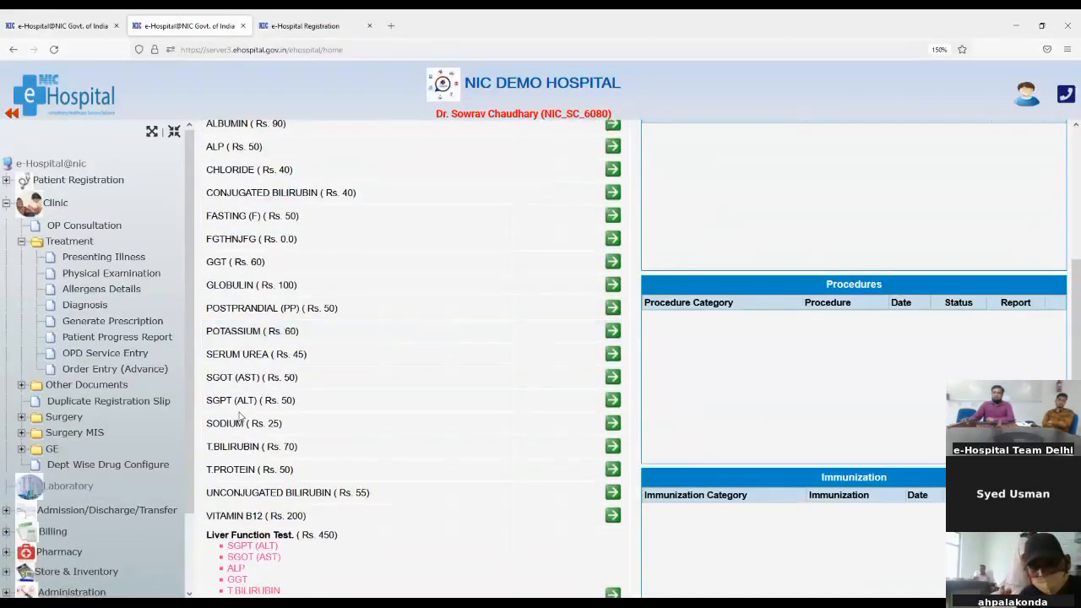
{"action": "scroll", "coordinate": [239, 415], "scroll_direction": "down", "scroll_amount": 3}
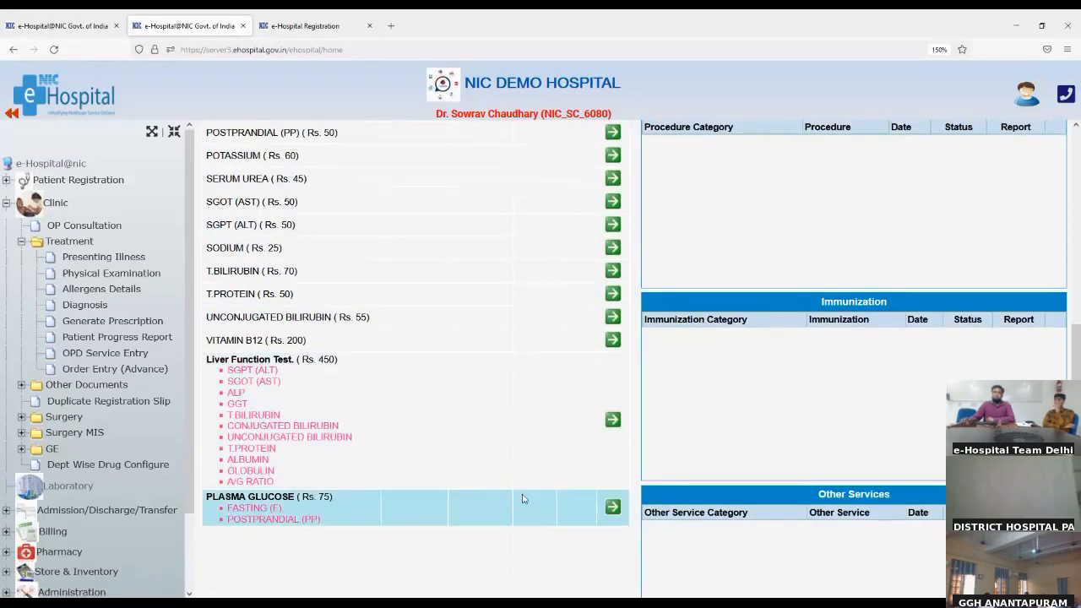
{"action": "scroll", "coordinate": [523, 499], "scroll_direction": "up", "scroll_amount": 1}
{"action": "scroll", "coordinate": [523, 499], "scroll_direction": "down", "scroll_amount": 1}
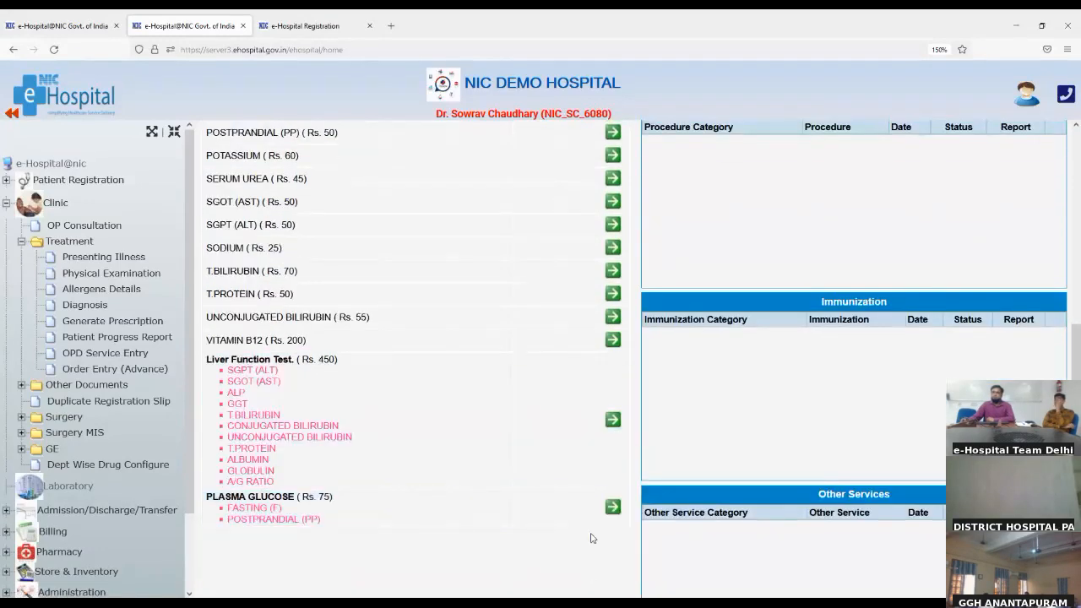
{"action": "left_click", "coordinate": [611, 507]}
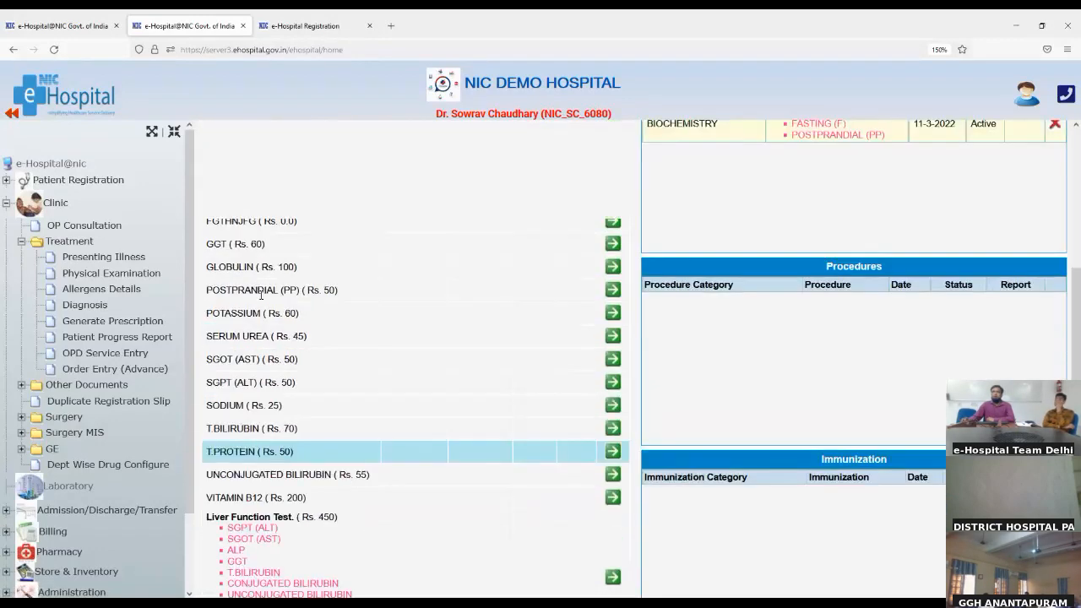
Add ALBUMIN (Rs. 90) to the patient's biochemistry investigation orders
{"action": "scroll", "coordinate": [279, 296], "scroll_direction": "up", "scroll_amount": 1}
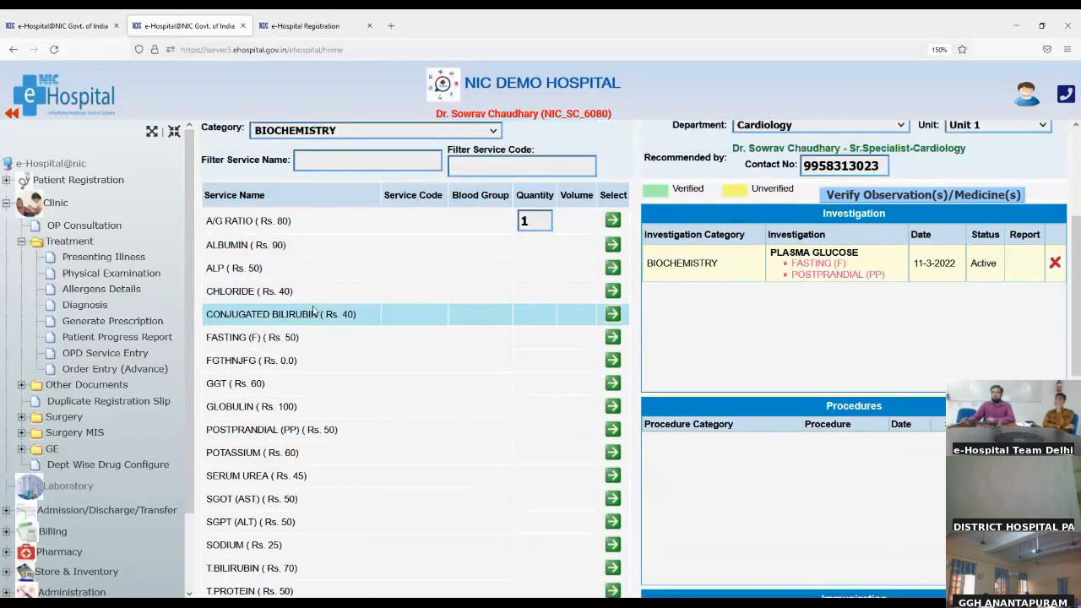
{"action": "scroll", "coordinate": [260, 278], "scroll_direction": "up", "scroll_amount": 1}
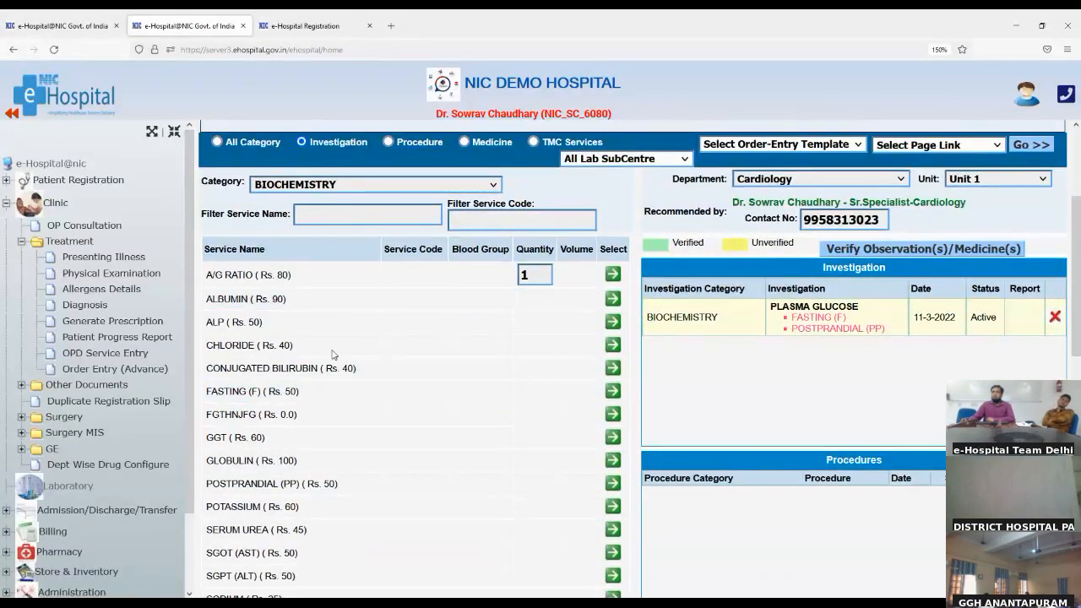
{"action": "scroll", "coordinate": [484, 480], "scroll_direction": "down", "scroll_amount": 4}
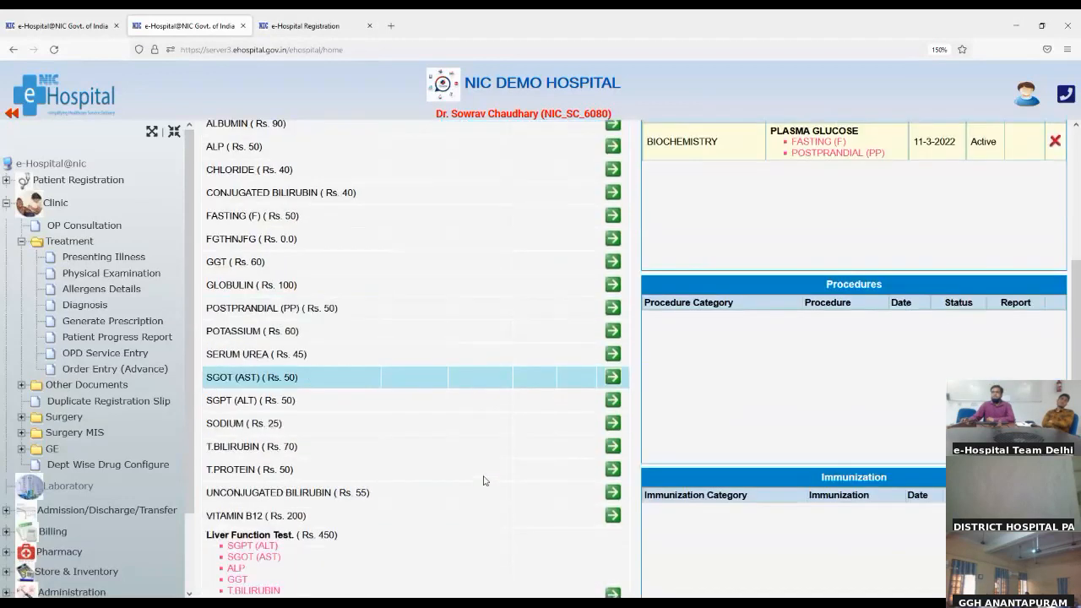
{"action": "scroll", "coordinate": [483, 481], "scroll_direction": "up", "scroll_amount": 2}
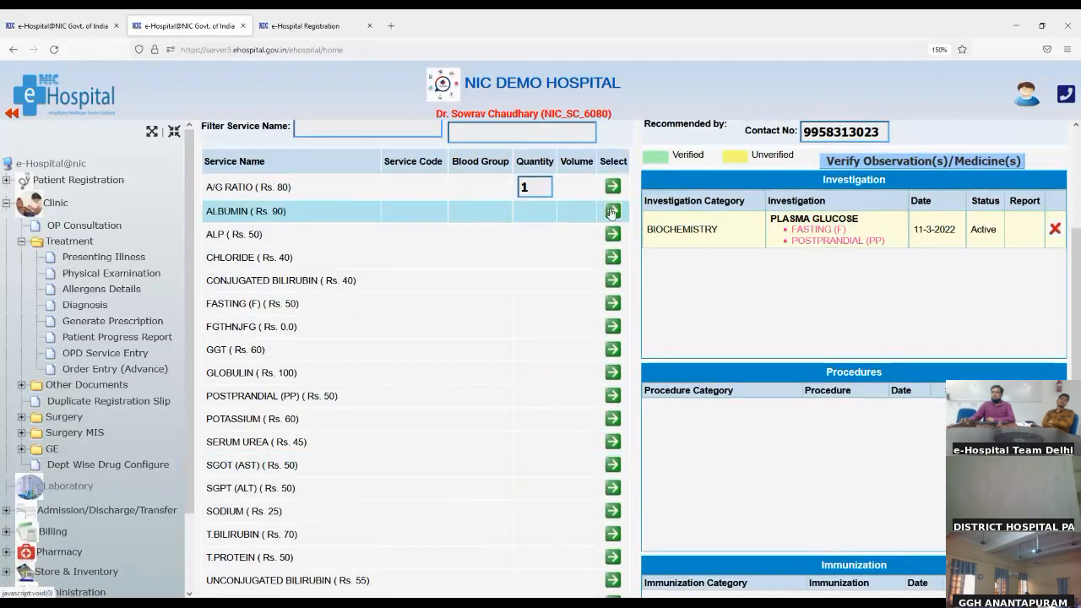
{"action": "left_click", "coordinate": [613, 212]}
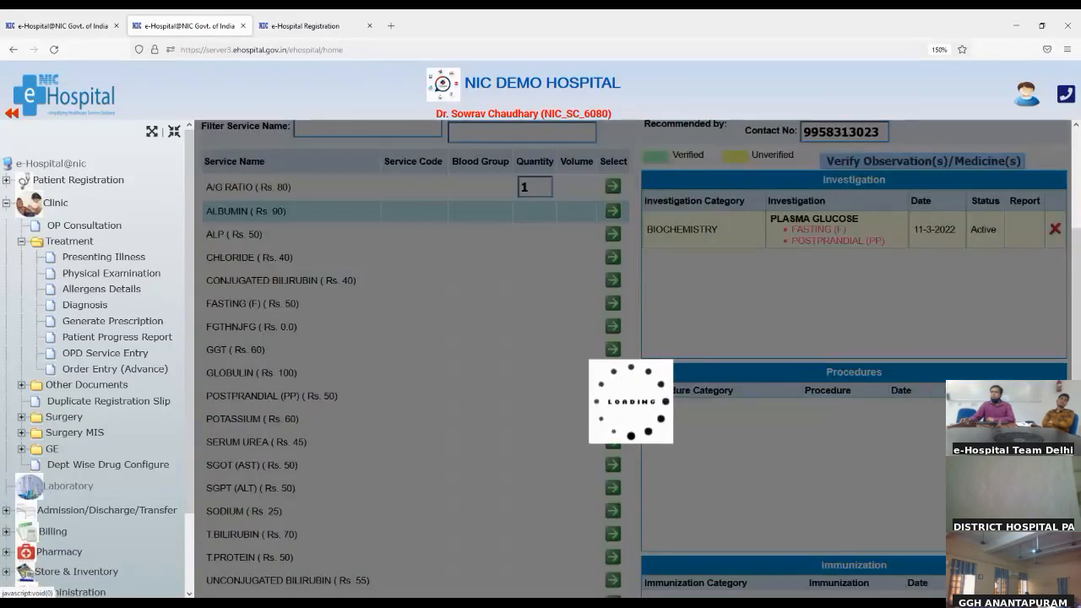
{"action": "scroll", "coordinate": [727, 234], "scroll_direction": "up", "scroll_amount": 2}
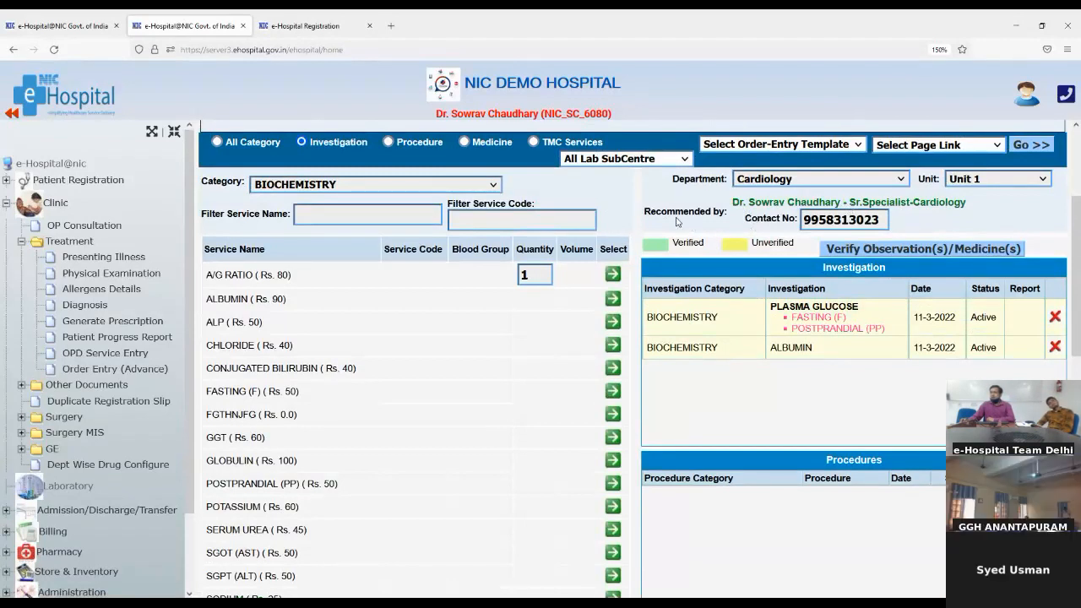
{"action": "left_click_drag", "start_coordinate": [648, 211], "coordinate": [770, 211]}
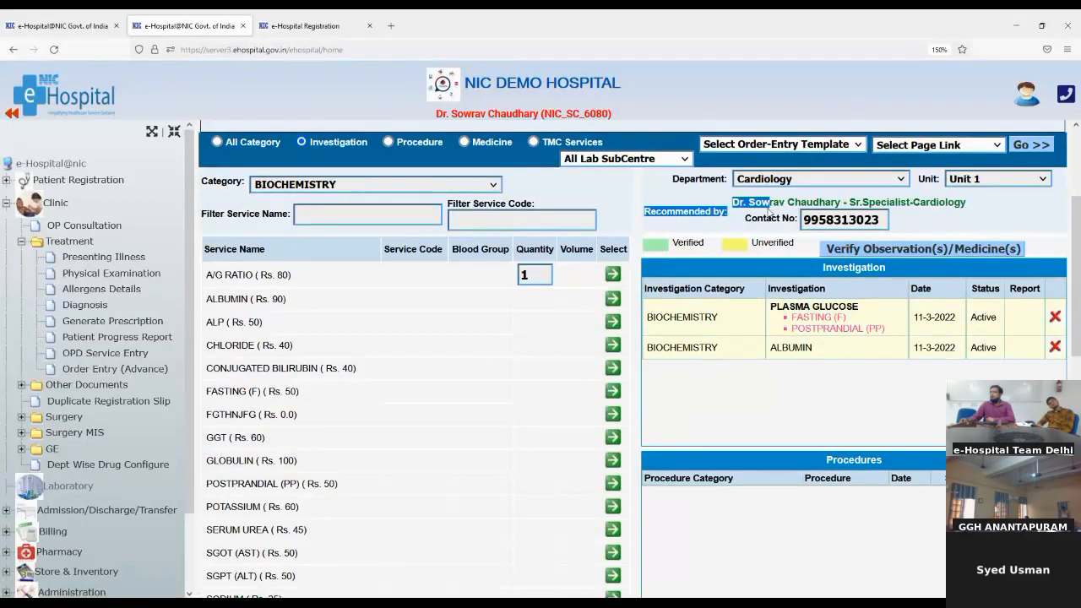
{"action": "left_click", "coordinate": [852, 250]}
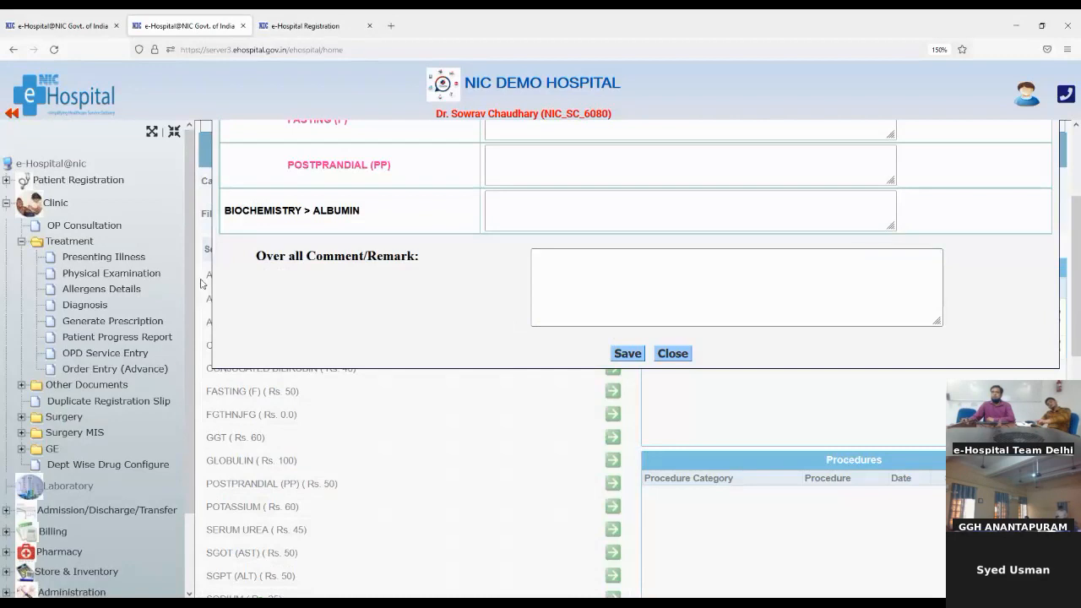
Enter the overall remark 'ok' on the verification form and save it
{"action": "left_click", "coordinate": [640, 291]}
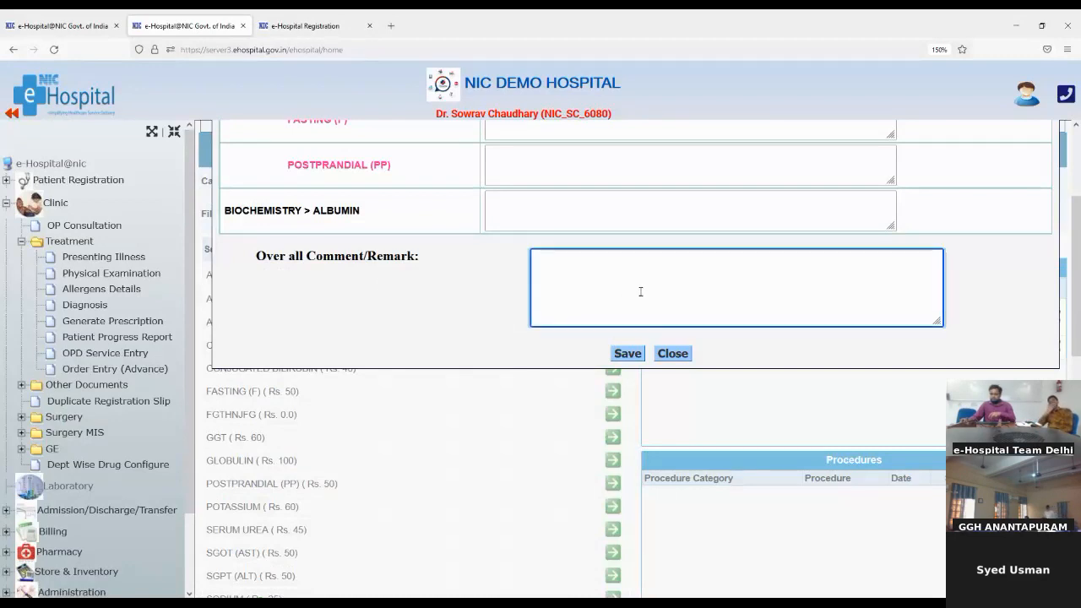
{"action": "type", "text": "ok"}
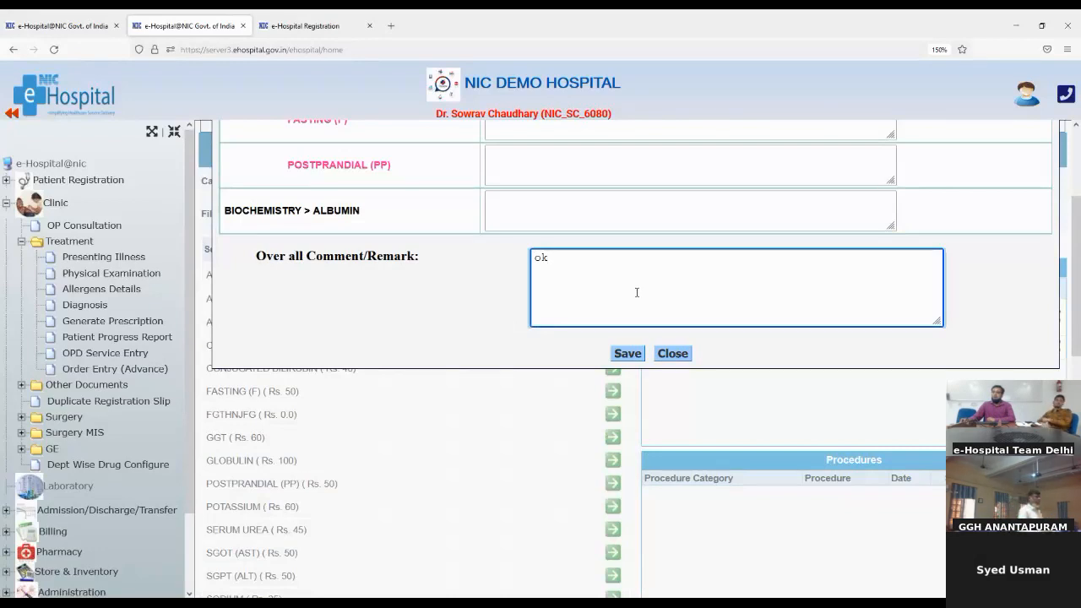
{"action": "left_click", "coordinate": [624, 353]}
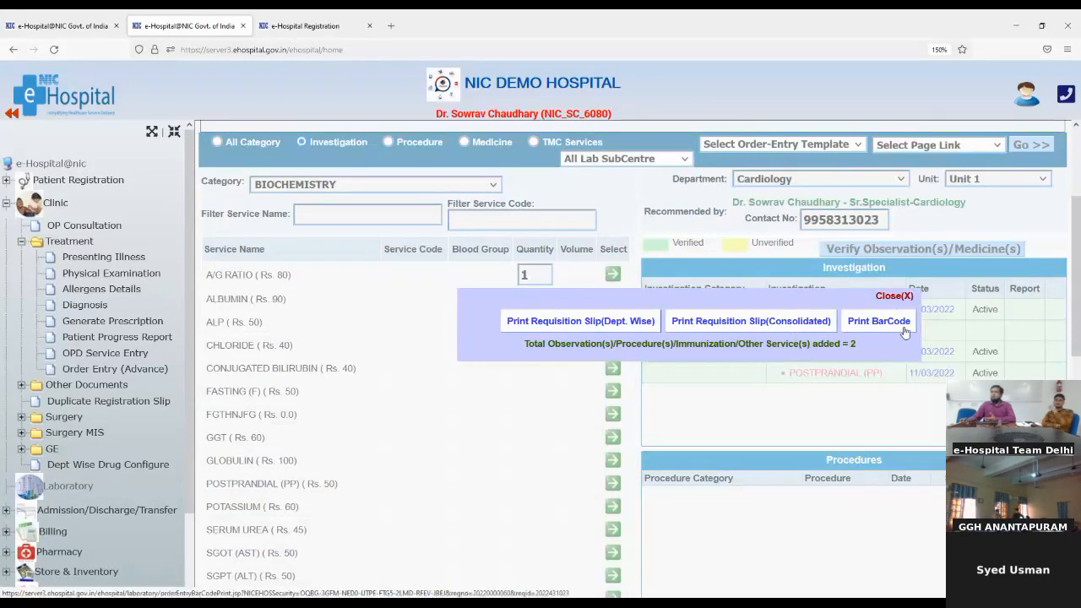
Open the department-wise requisition slip listing Albumin and Plasma Glucose
{"action": "left_click", "coordinate": [606, 321]}
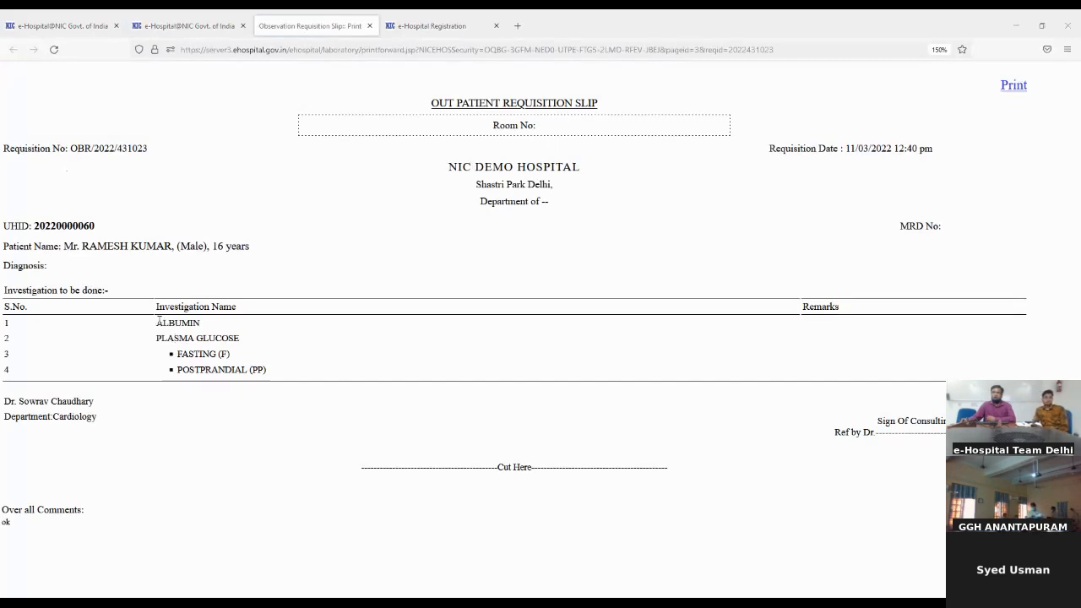
Review the listed investigations and referring doctor on the slip, then close the slip tab
{"action": "left_click_drag", "start_coordinate": [157, 323], "coordinate": [252, 370]}
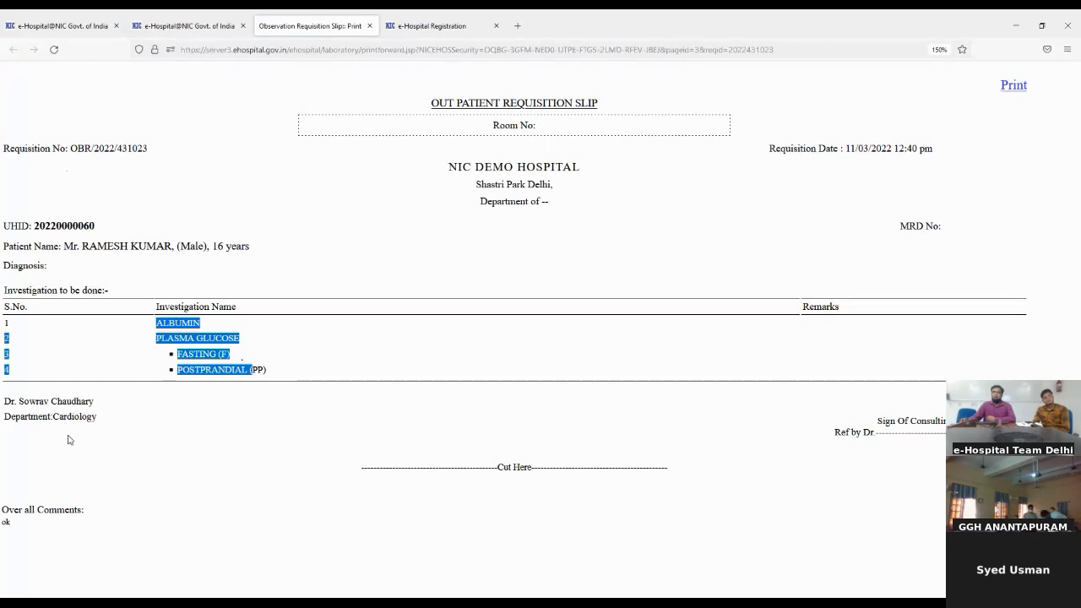
{"action": "left_click_drag", "start_coordinate": [15, 419], "coordinate": [71, 421]}
{"action": "left_click", "coordinate": [7, 407]}
{"action": "left_click_drag", "start_coordinate": [7, 406], "coordinate": [87, 406]}
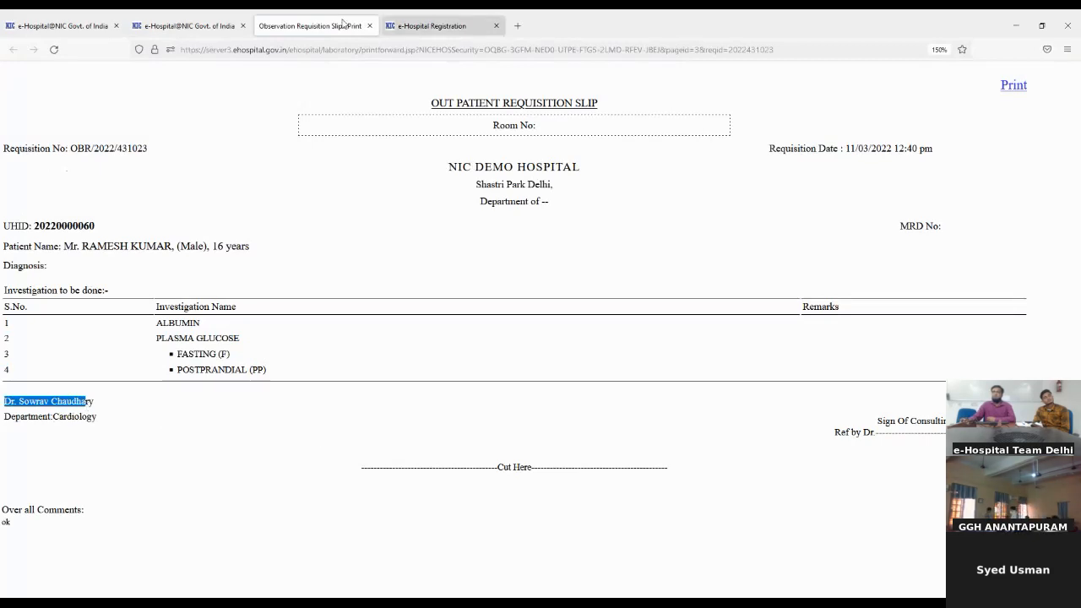
{"action": "left_click", "coordinate": [371, 29]}
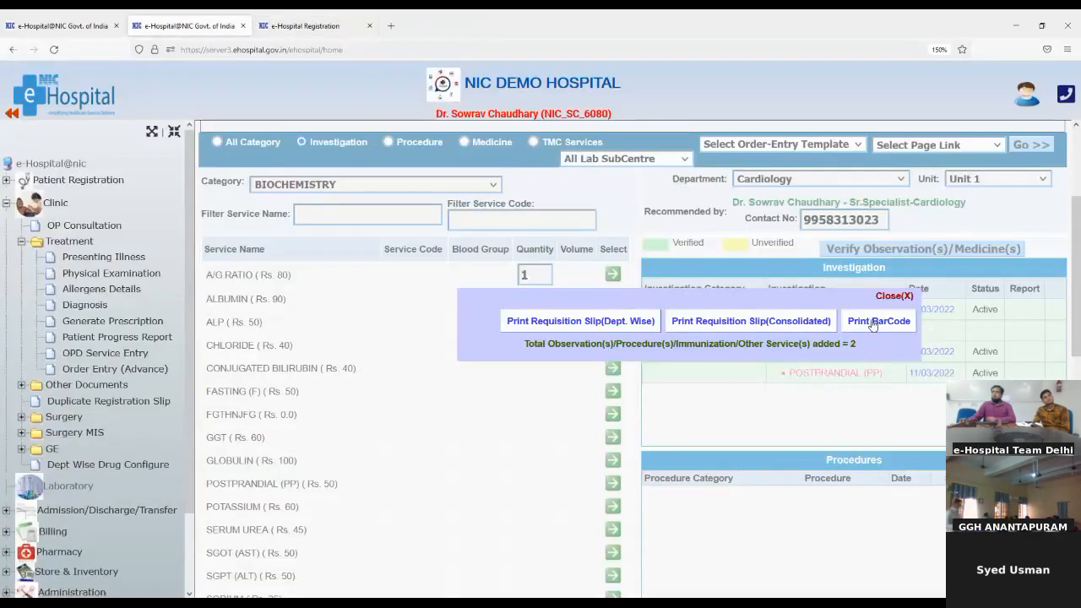
Generate the order barcode, cancelling its print dialog
{"action": "left_click", "coordinate": [871, 321]}
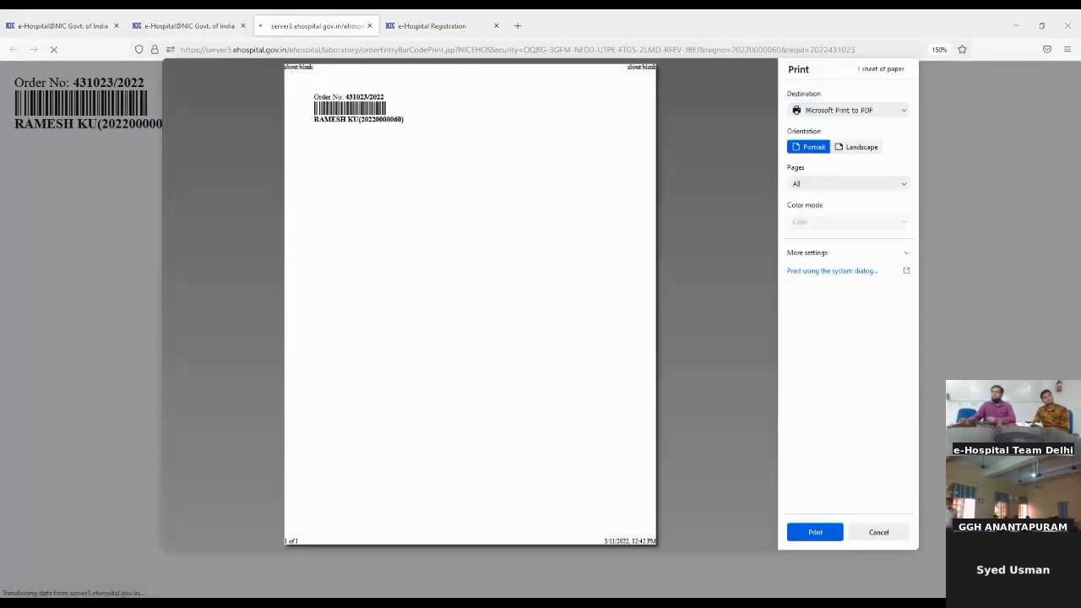
{"action": "left_click", "coordinate": [879, 531]}
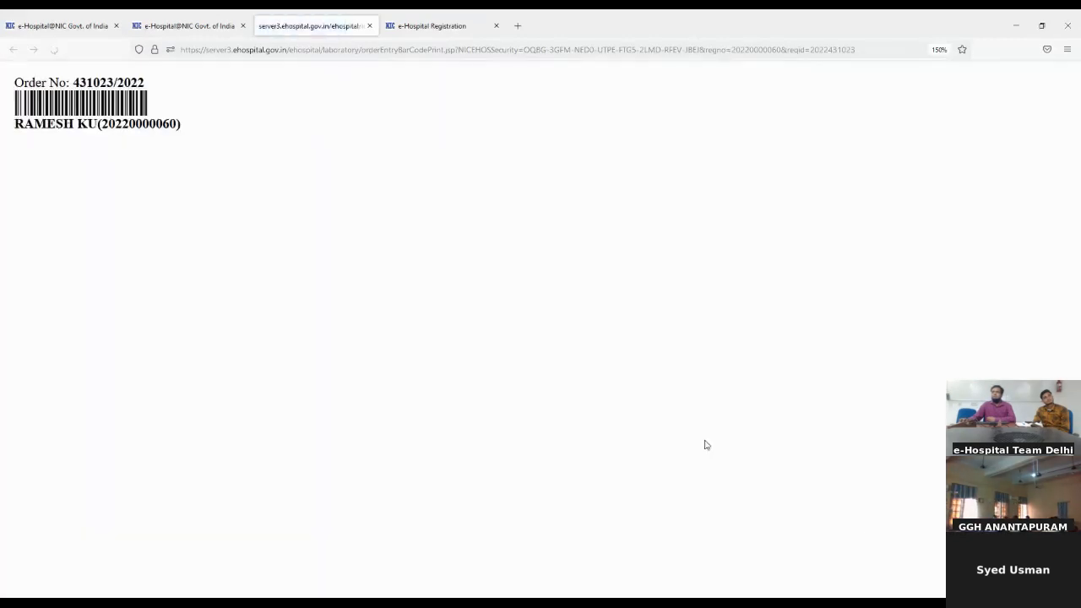
{"action": "left_click", "coordinate": [187, 28]}
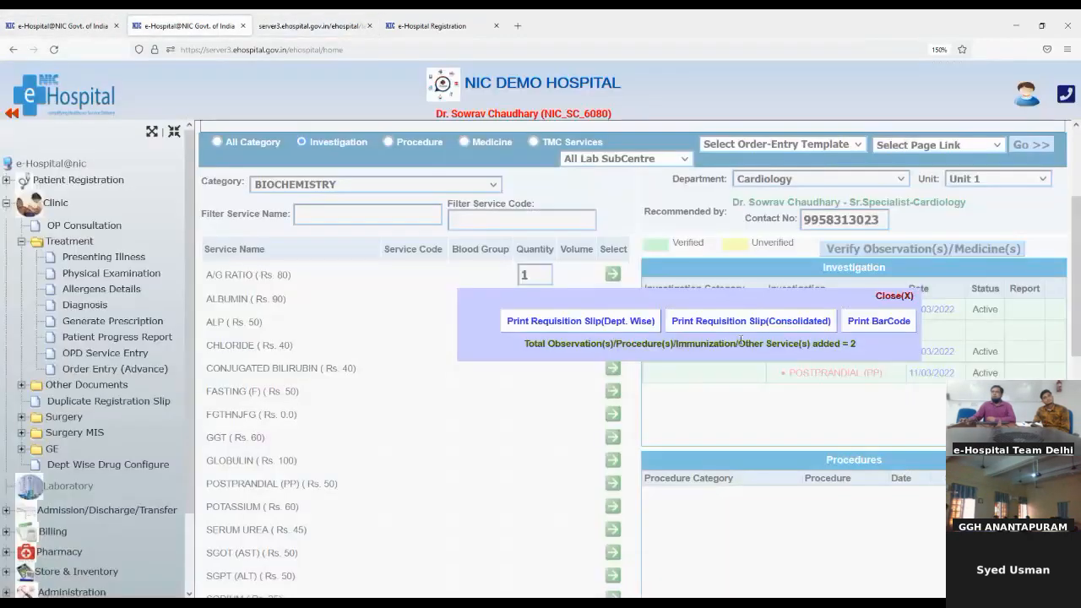
View the consolidated requisition slip, close it, and dismiss the print options
{"action": "left_click", "coordinate": [786, 321]}
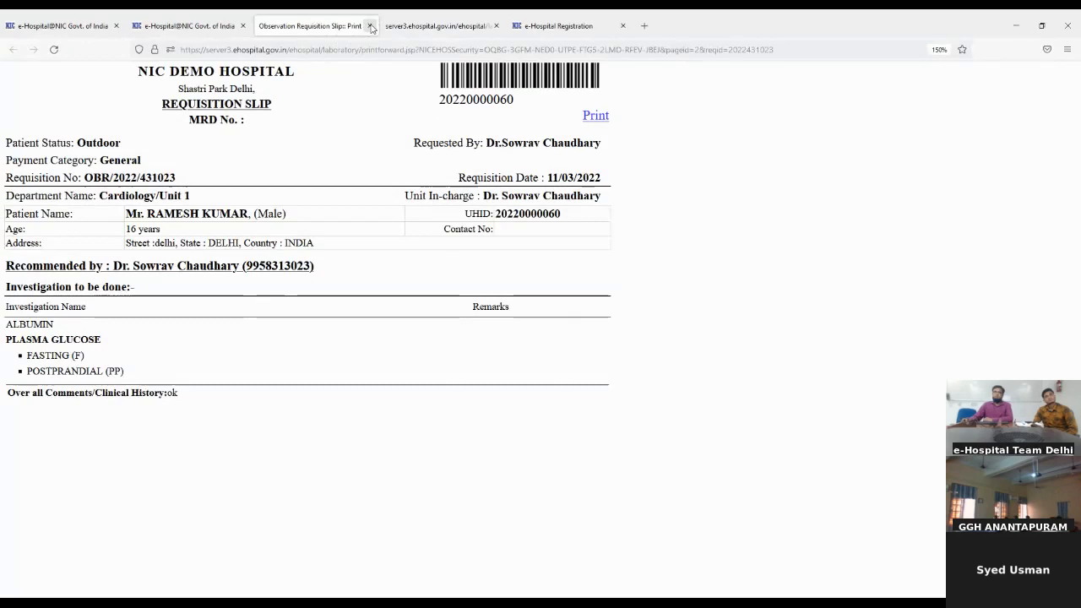
{"action": "left_click", "coordinate": [370, 26]}
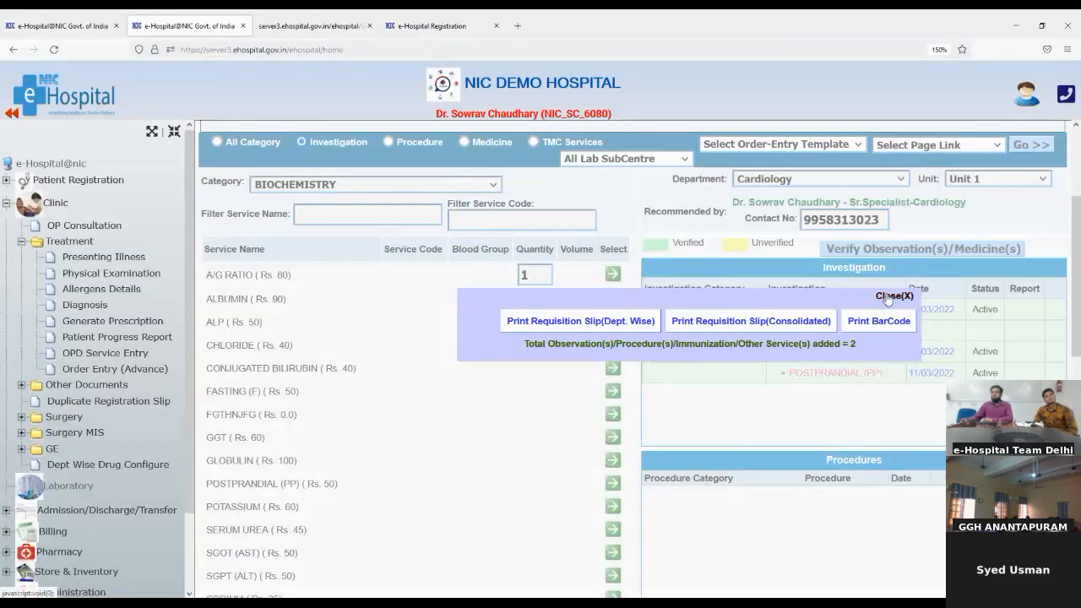
{"action": "left_click", "coordinate": [887, 298]}
Order the Coronary Artery Bypass Grafting (CABG) procedure from the OT PROCEDURES services
{"action": "scroll", "coordinate": [518, 349], "scroll_direction": "up", "scroll_amount": 3}
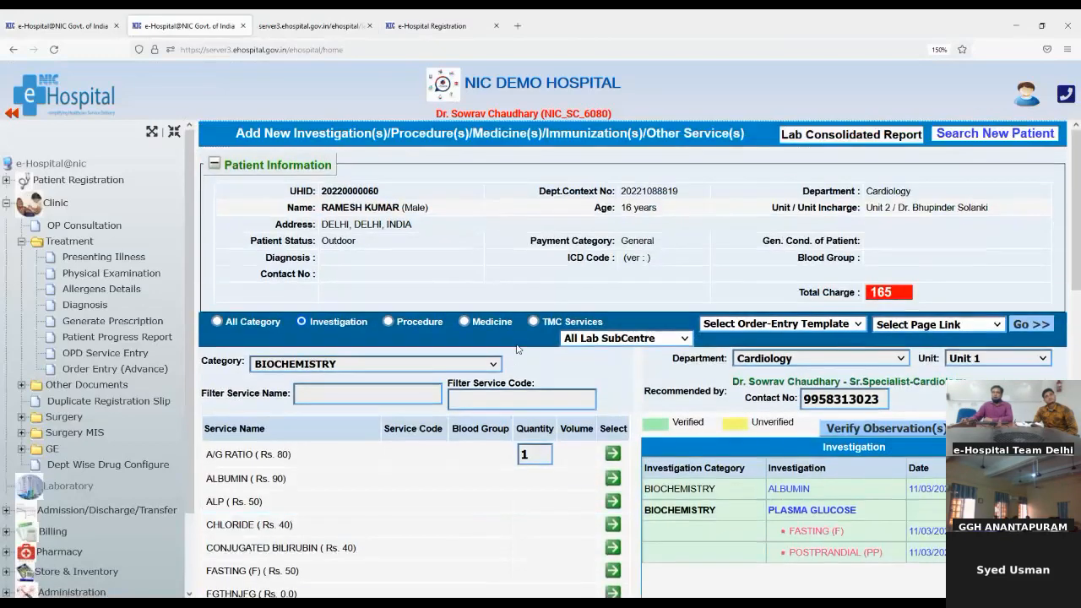
{"action": "scroll", "coordinate": [518, 349], "scroll_direction": "down", "scroll_amount": 1}
{"action": "scroll", "coordinate": [518, 348], "scroll_direction": "down", "scroll_amount": 1}
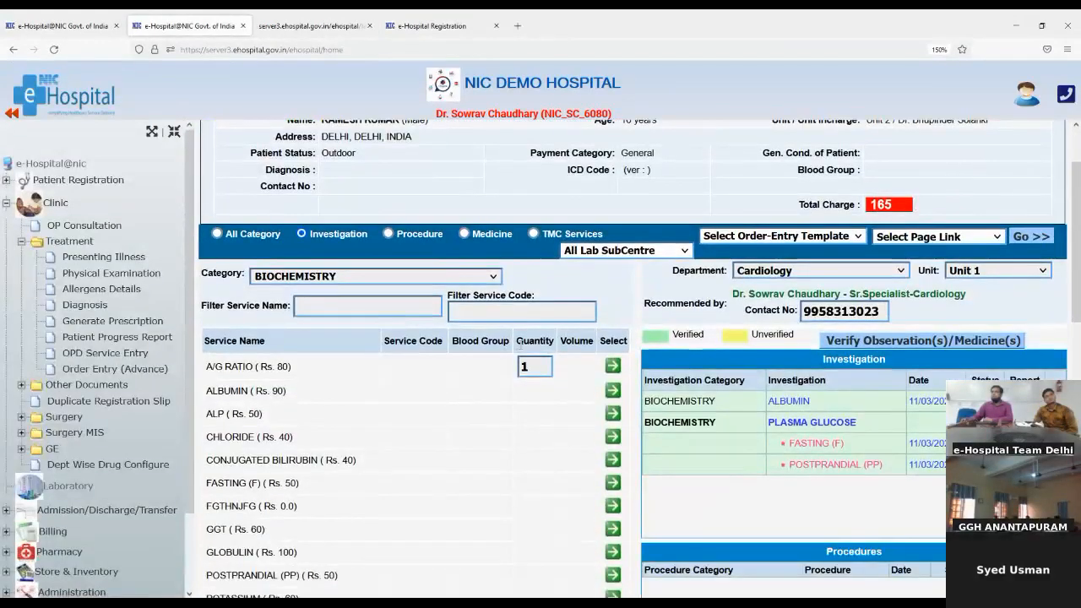
{"action": "scroll", "coordinate": [611, 417], "scroll_direction": "down", "scroll_amount": 2}
{"action": "scroll", "coordinate": [612, 417], "scroll_direction": "up", "scroll_amount": 2}
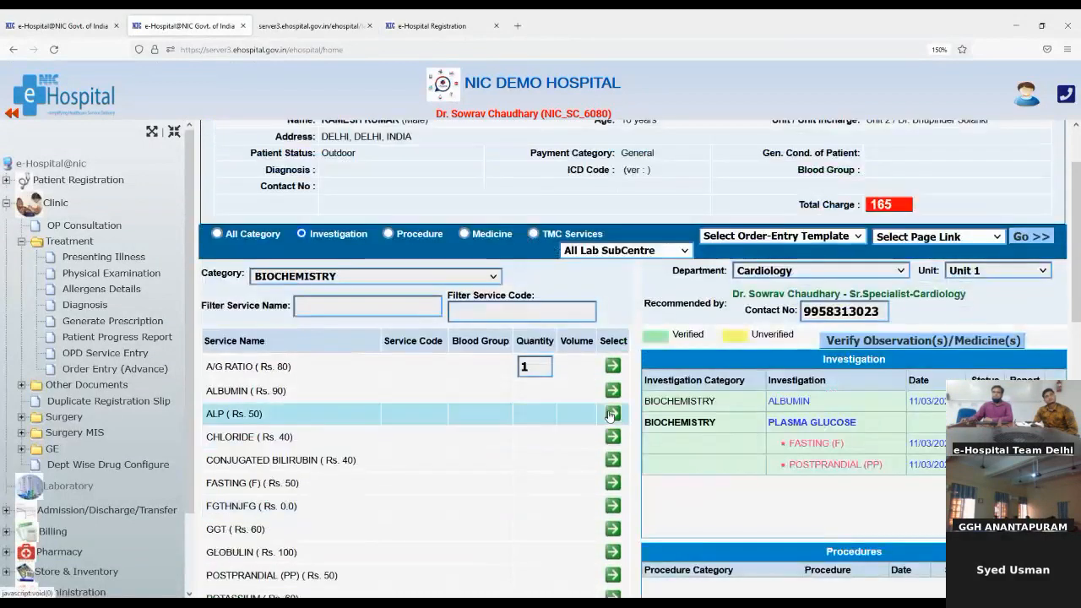
{"action": "scroll", "coordinate": [608, 416], "scroll_direction": "down", "scroll_amount": 8}
{"action": "scroll", "coordinate": [605, 415], "scroll_direction": "down", "scroll_amount": 3}
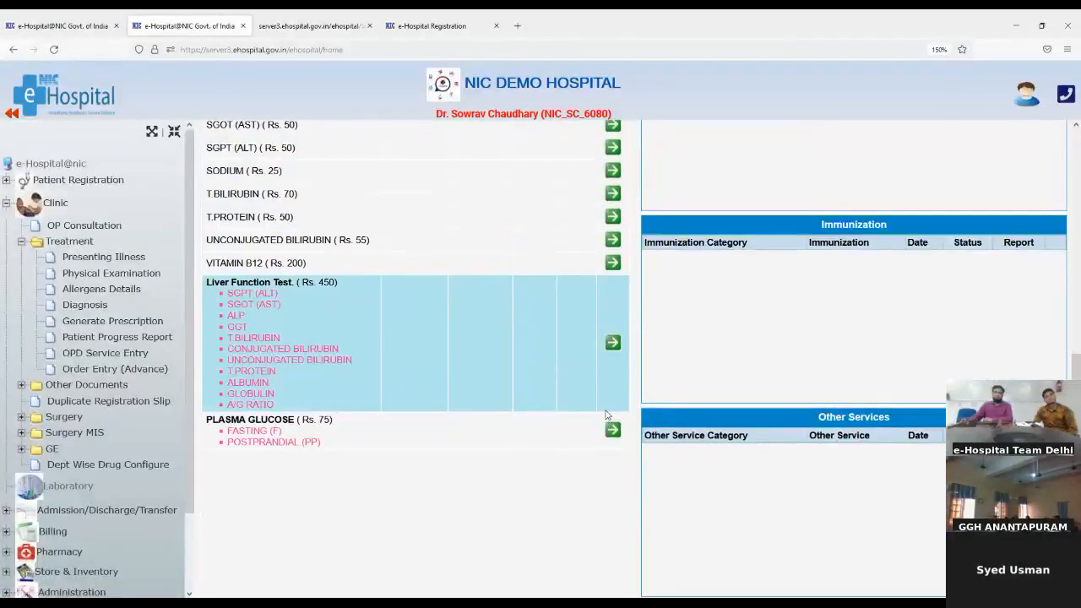
{"action": "scroll", "coordinate": [605, 415], "scroll_direction": "up", "scroll_amount": 9}
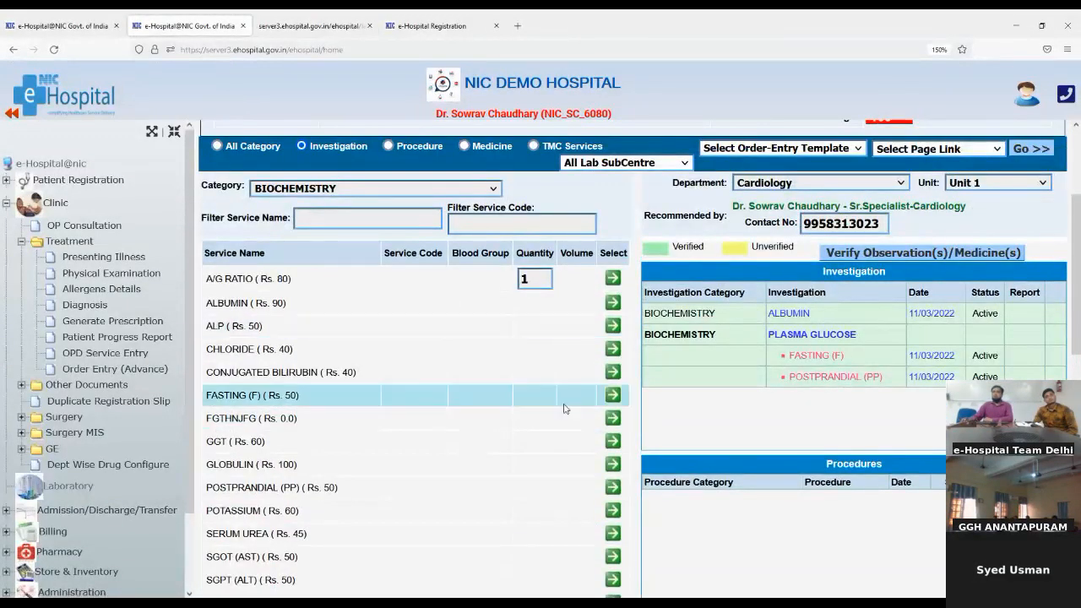
{"action": "left_click", "coordinate": [388, 146]}
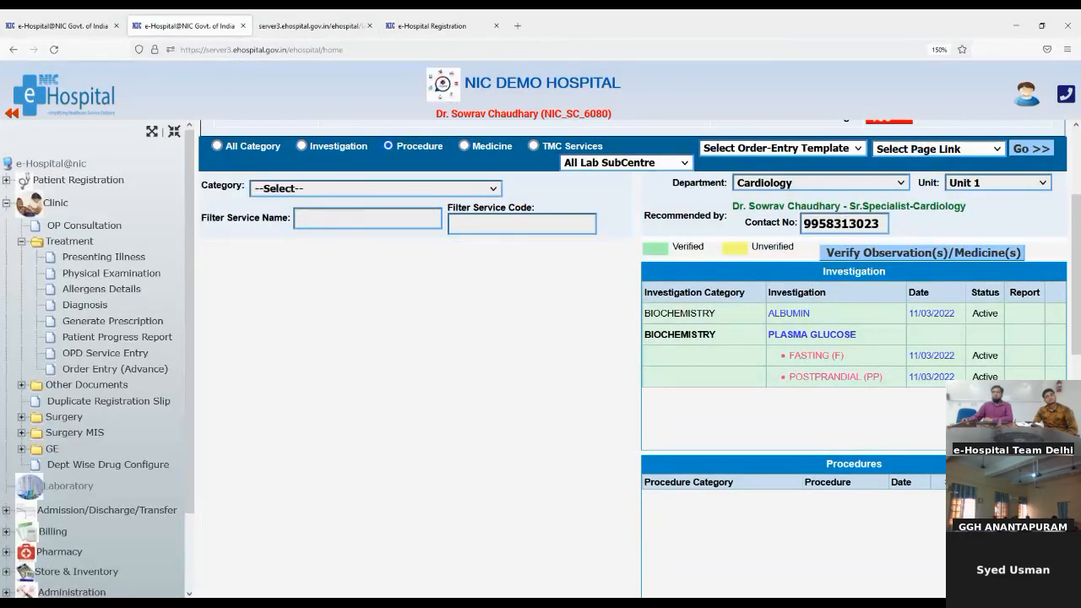
{"action": "left_click", "coordinate": [316, 237]}
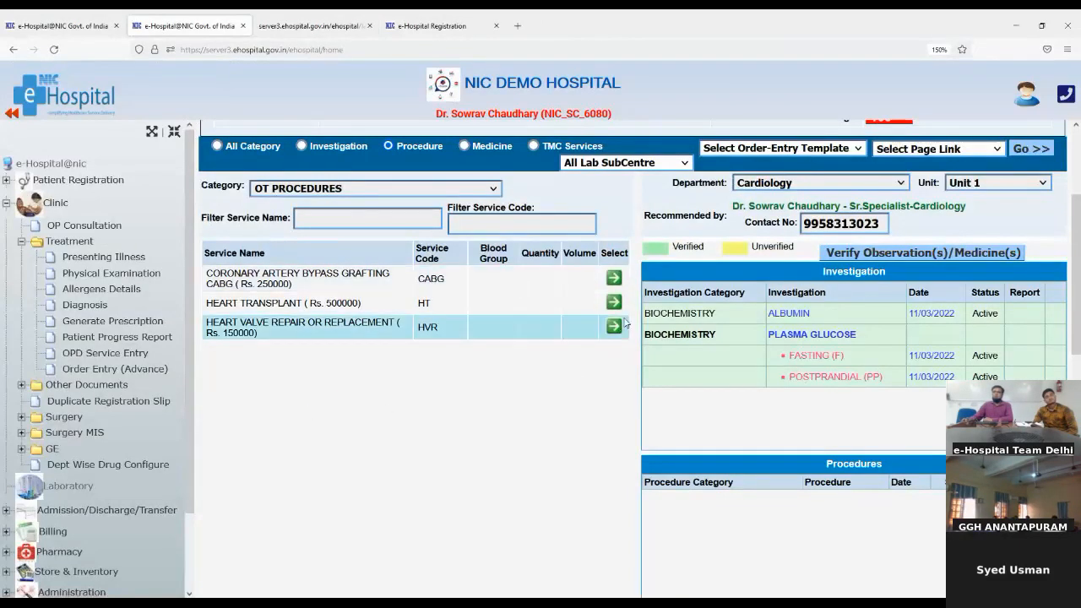
{"action": "left_click", "coordinate": [614, 279]}
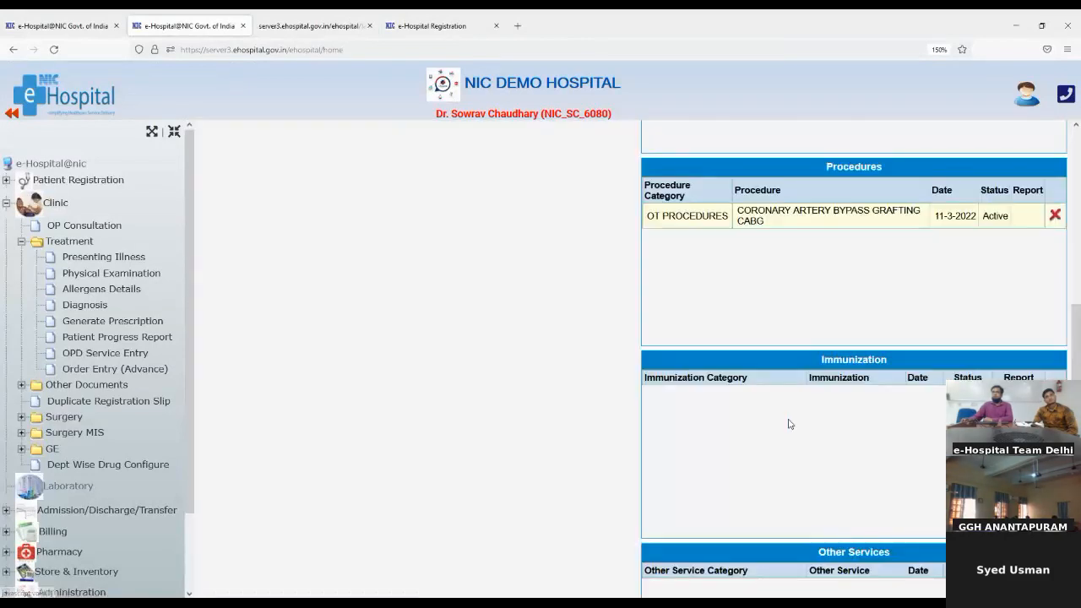
Verify and save the CABG procedure order, dismissing the print requisition popup
{"action": "scroll", "coordinate": [790, 423], "scroll_direction": "up", "scroll_amount": 4}
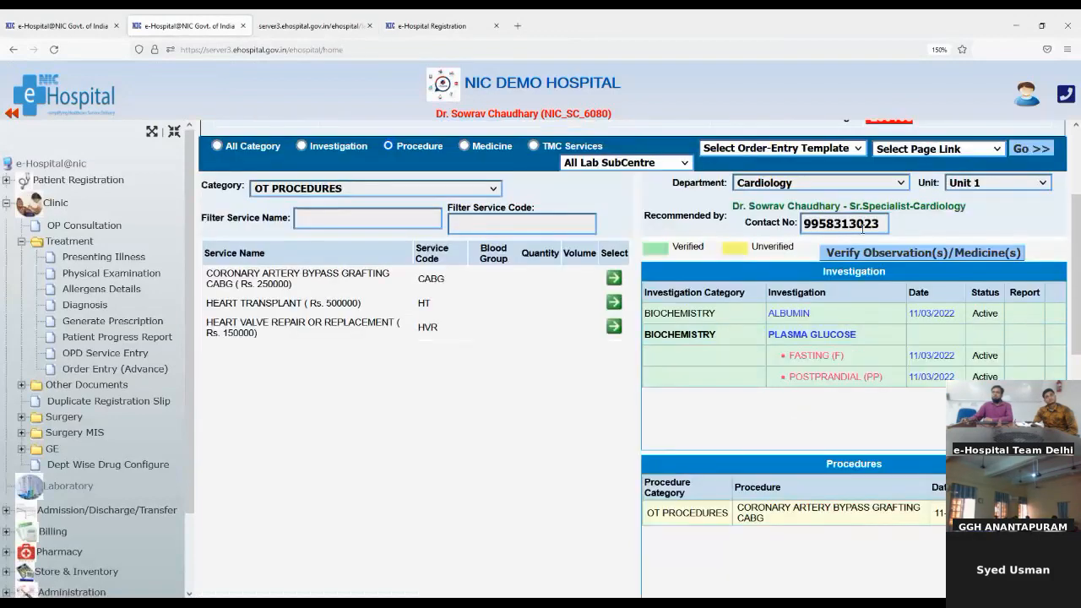
{"action": "left_click", "coordinate": [856, 255]}
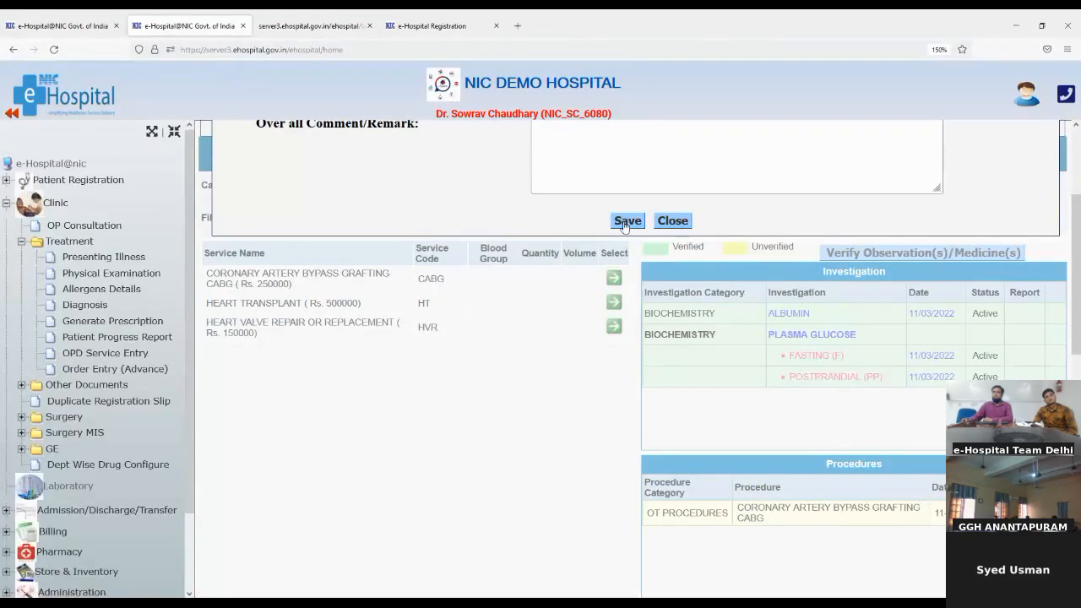
{"action": "left_click", "coordinate": [626, 221]}
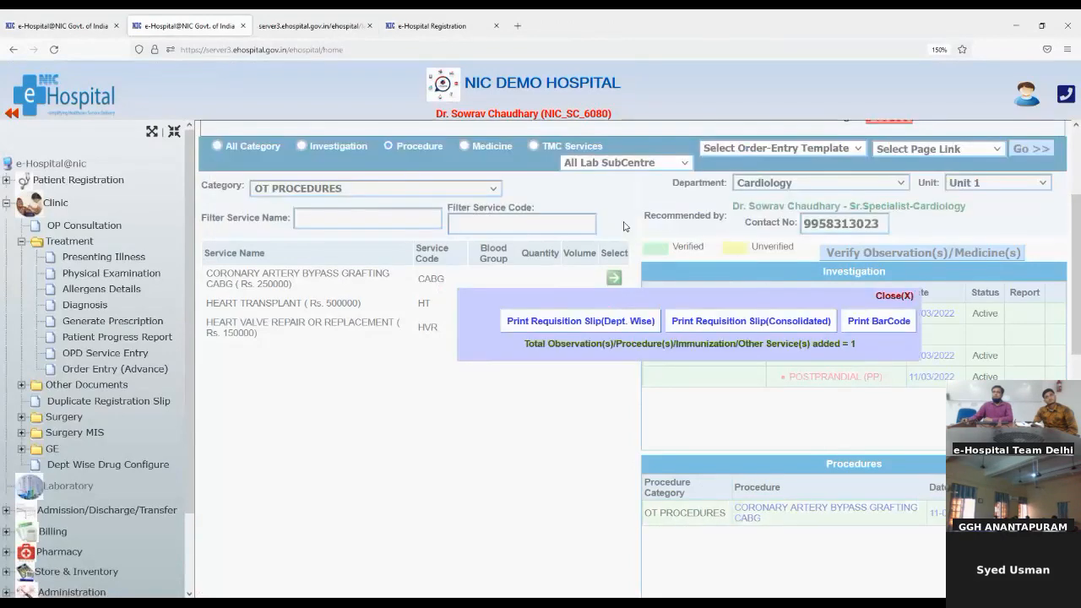
{"action": "left_click", "coordinate": [879, 296]}
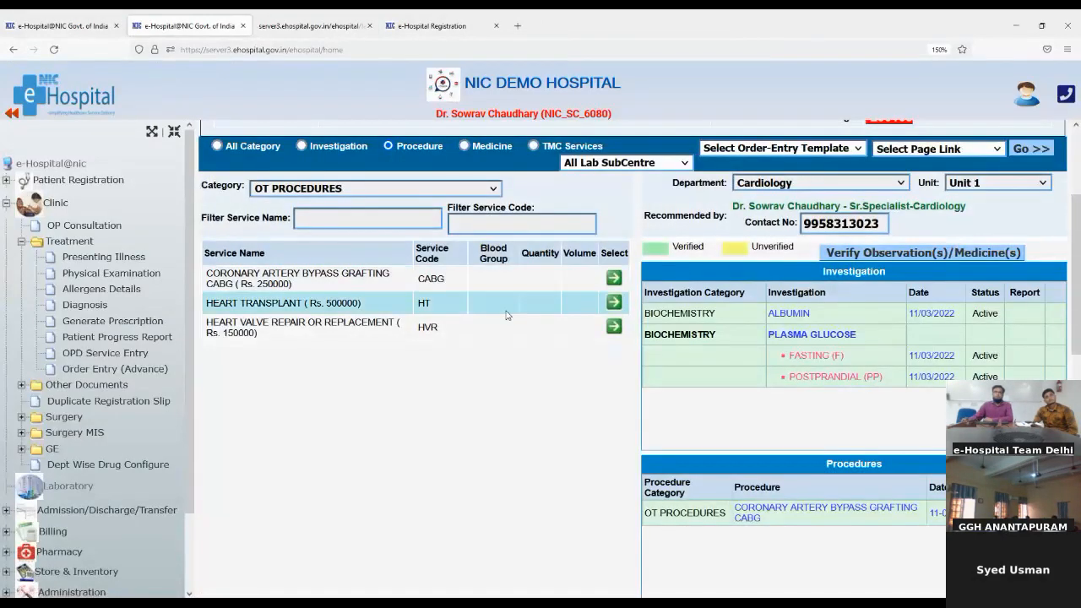
{"action": "scroll", "coordinate": [515, 314], "scroll_direction": "up", "scroll_amount": 3}
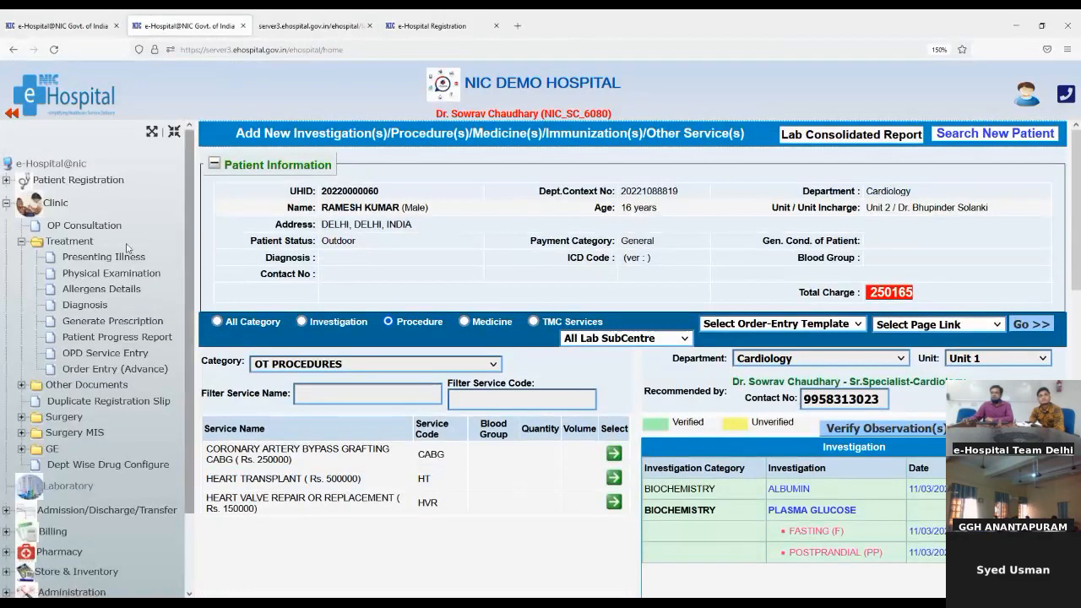
On the Presenting Illness page, enter 'Painful lips' as the chief complaint
{"action": "left_click", "coordinate": [84, 263]}
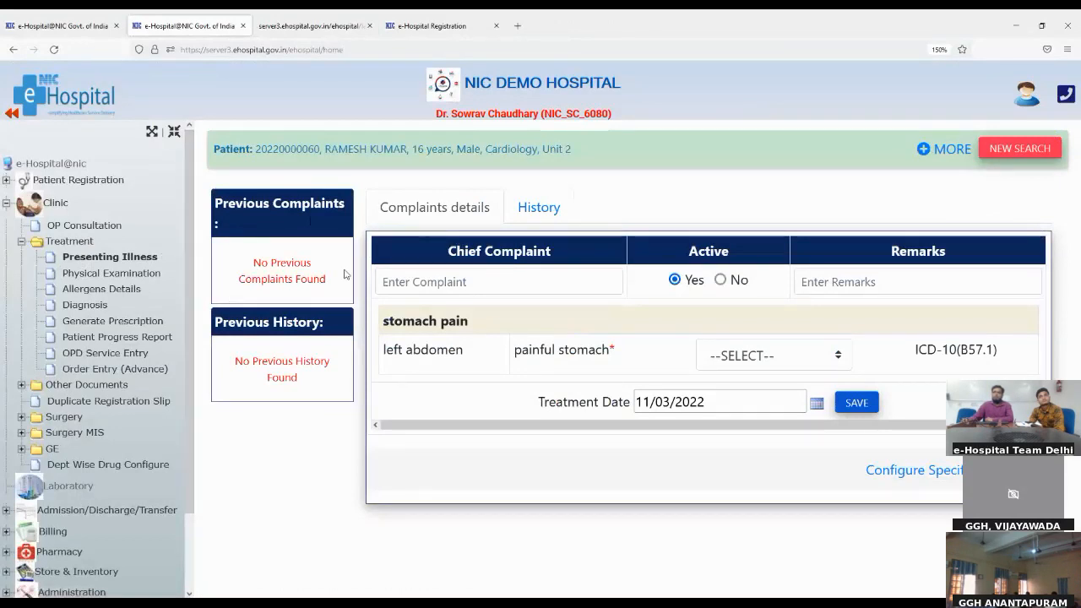
{"action": "left_click", "coordinate": [416, 287]}
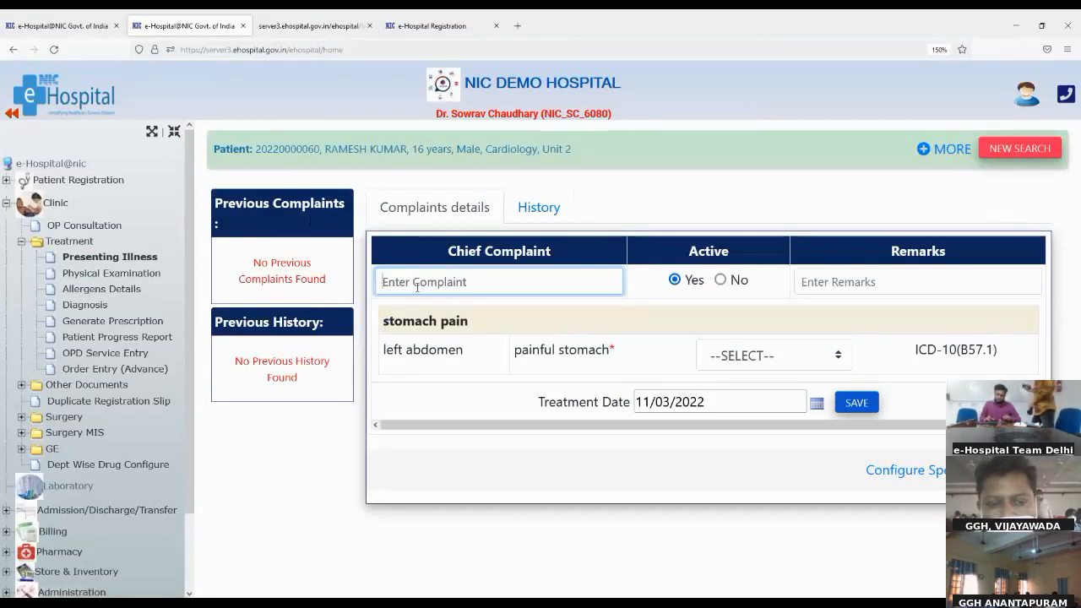
{"action": "type", "text": "pain"}
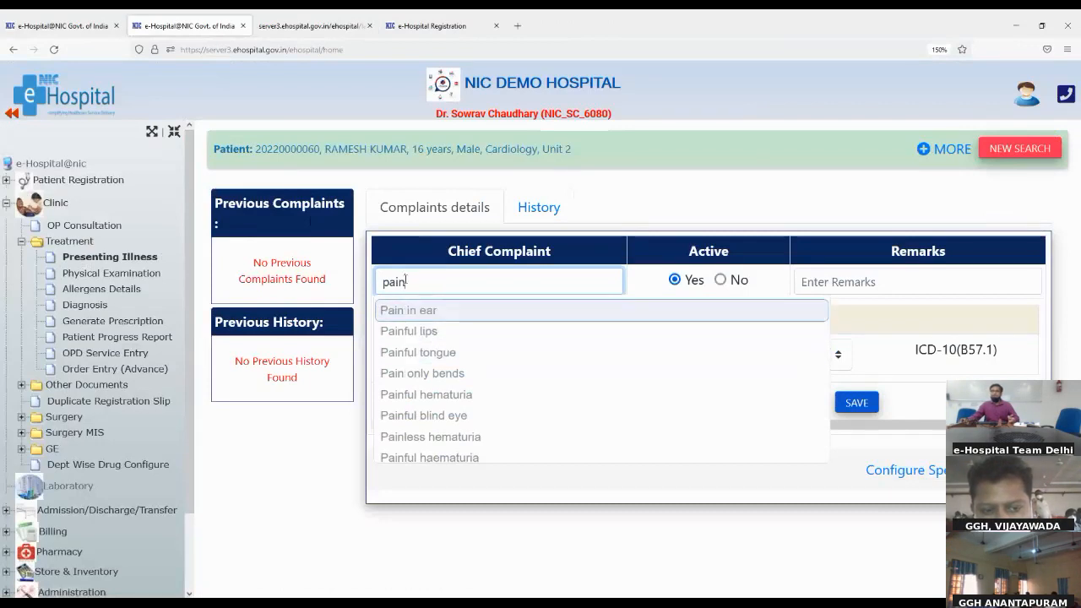
{"action": "left_click", "coordinate": [406, 332]}
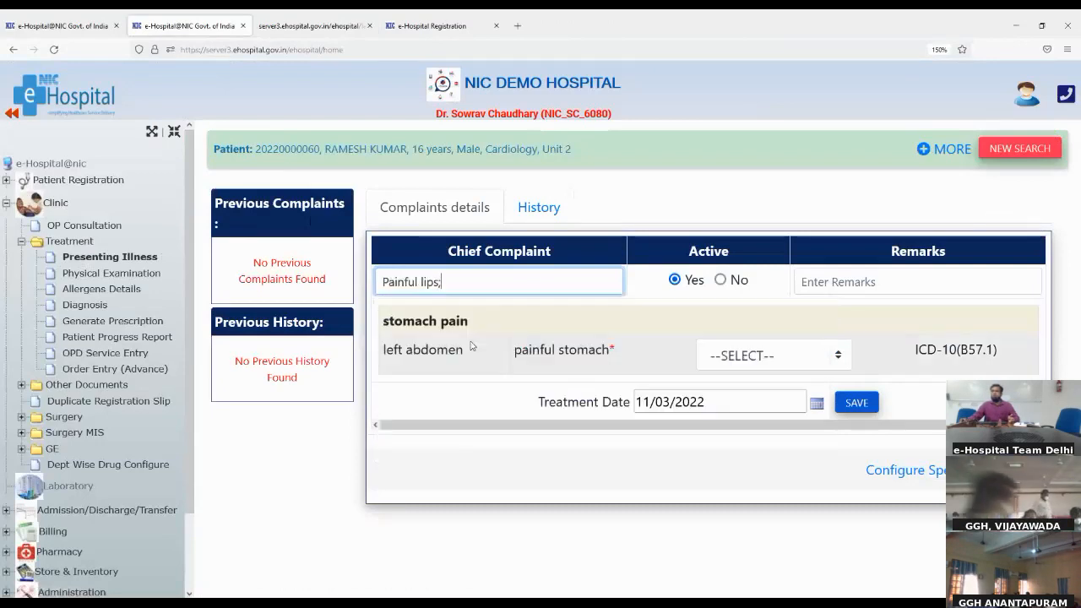
{"action": "left_click", "coordinate": [851, 281]}
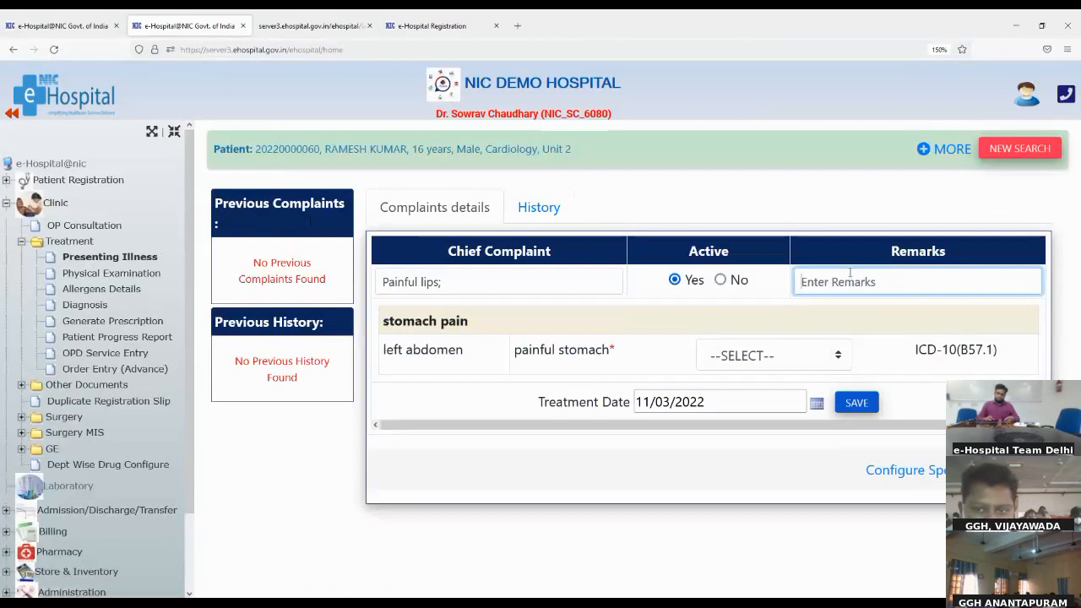
Enter 'testing' as the remark for the Painful lips complaint
{"action": "type", "text": "testing"}
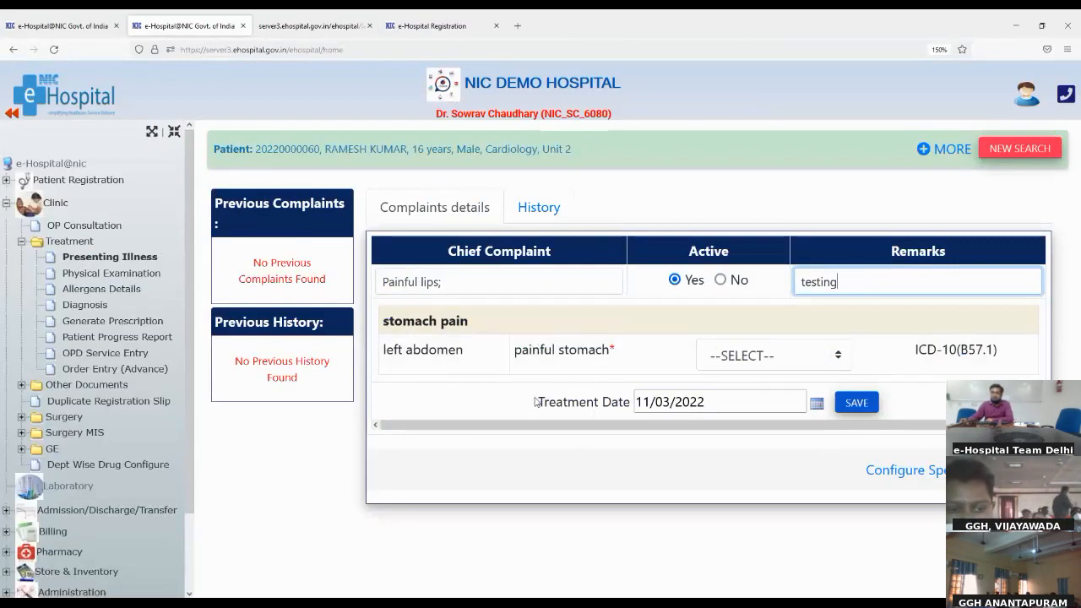
{"action": "left_click", "coordinate": [384, 323]}
{"action": "left_click_drag", "start_coordinate": [385, 322], "coordinate": [456, 350]}
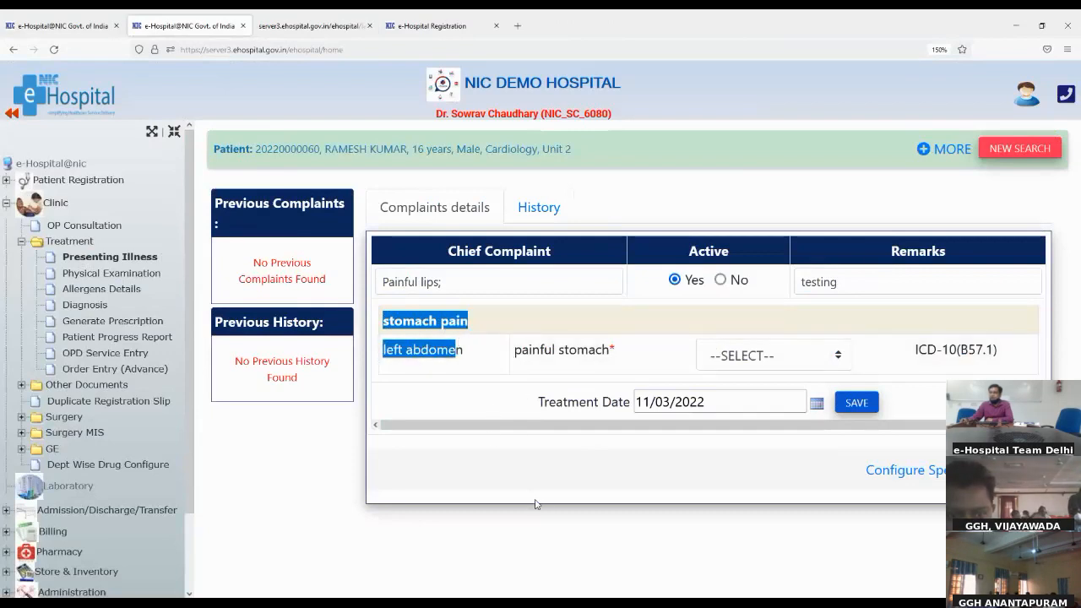
{"action": "left_click", "coordinate": [414, 376]}
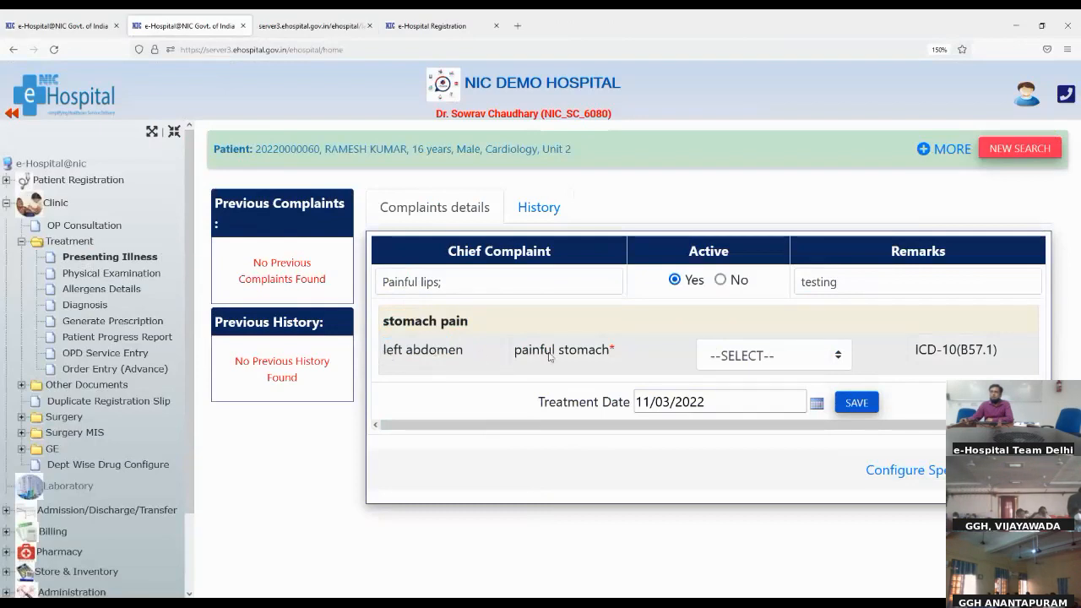
Rate painful stomach as '+', save the complaint, and open Configure Specific
{"action": "left_click", "coordinate": [752, 355]}
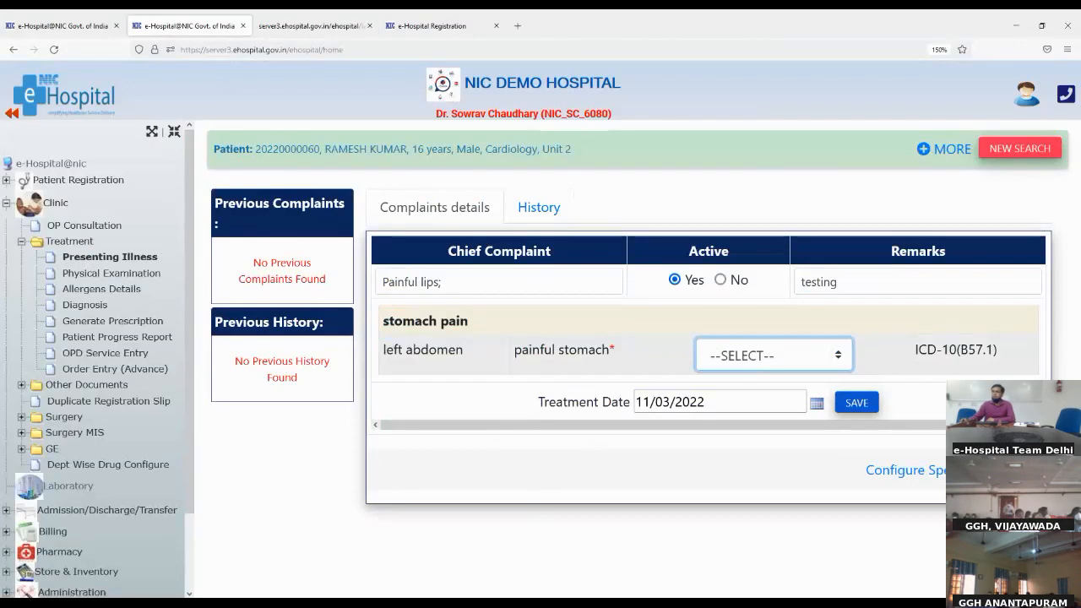
{"action": "key", "text": "Down"}
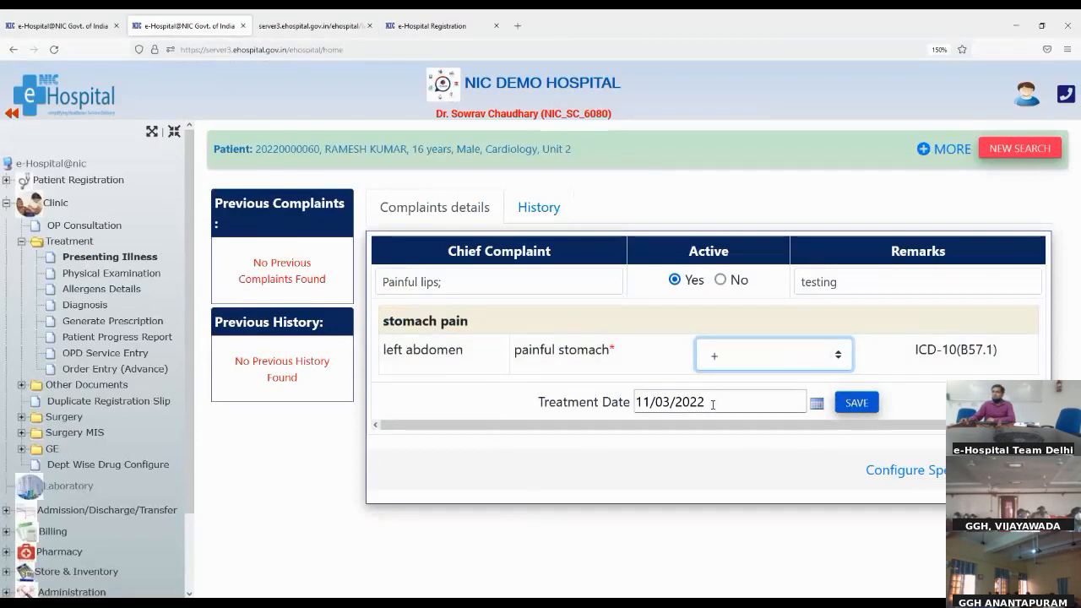
{"action": "left_click", "coordinate": [856, 404]}
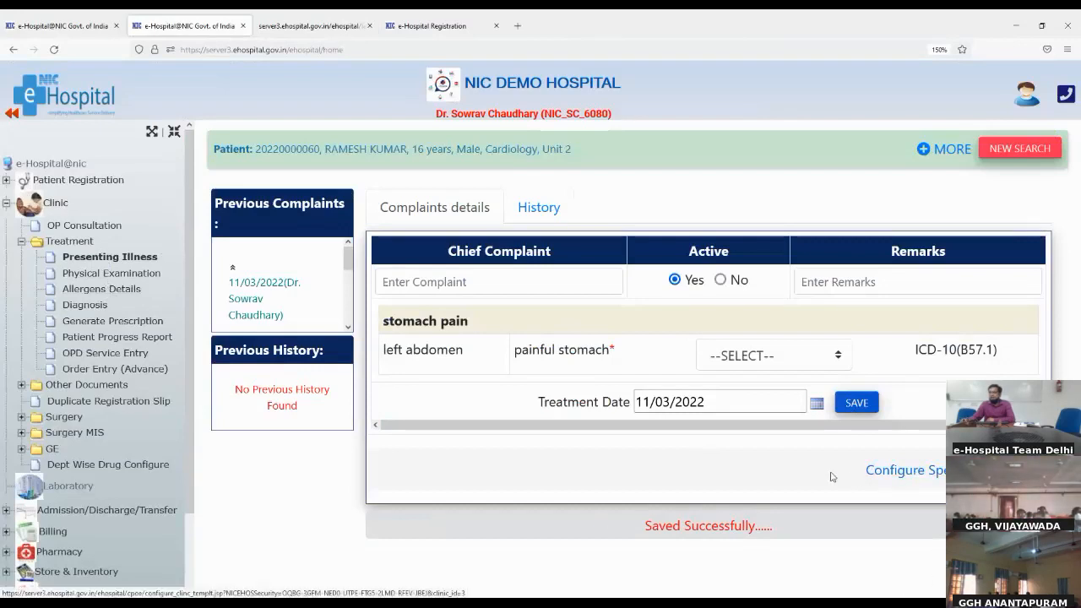
{"action": "left_click", "coordinate": [885, 475]}
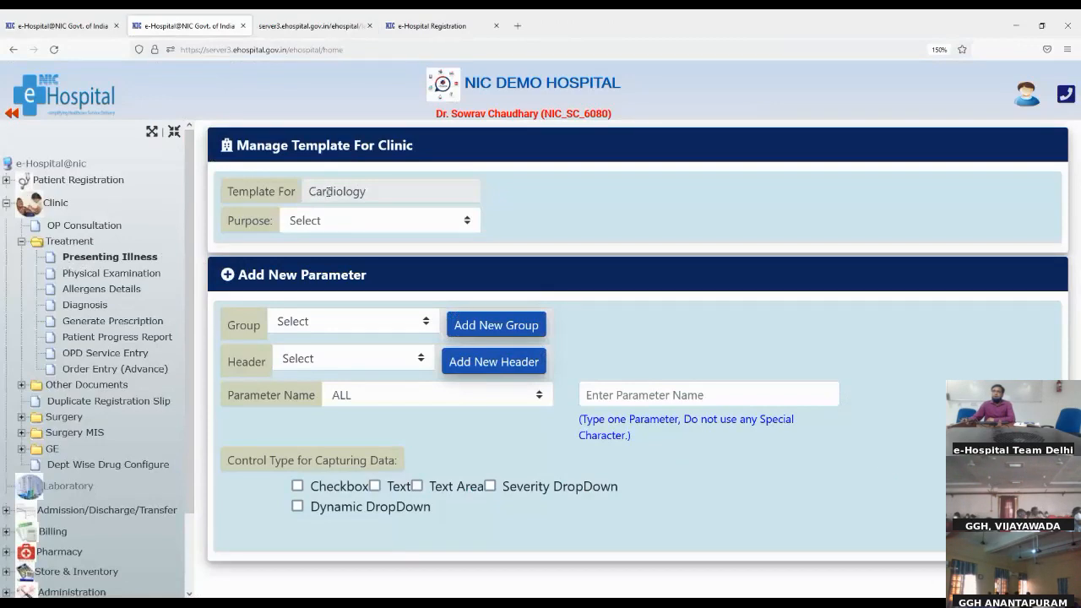
Set the Cardiology template purpose to Complaints Details with group 'stomach pain', then start a new group
{"action": "left_click", "coordinate": [293, 191]}
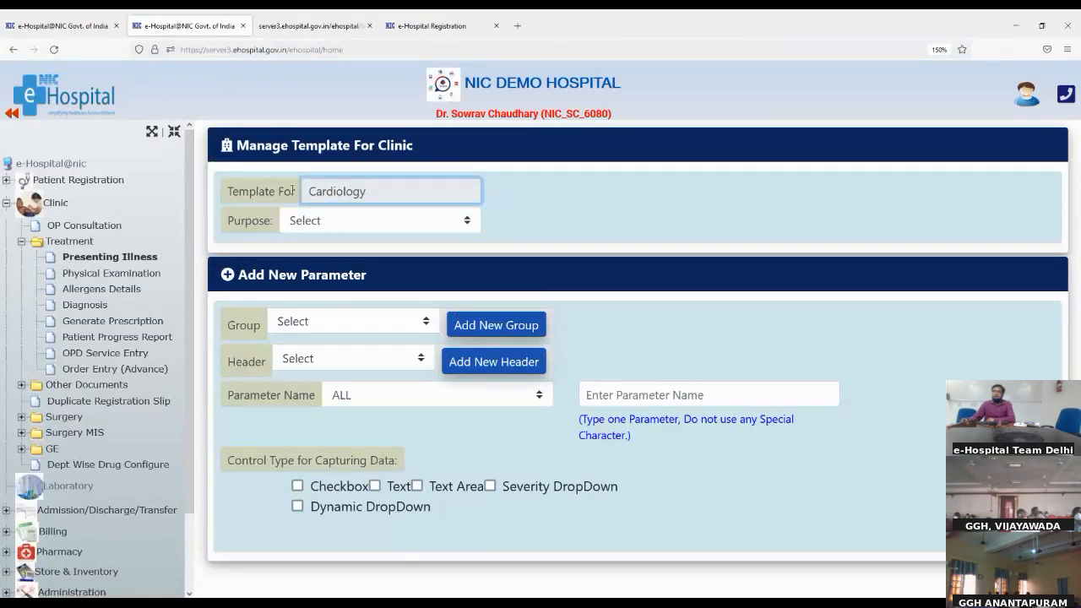
{"action": "left_click_drag", "start_coordinate": [312, 191], "coordinate": [375, 197]}
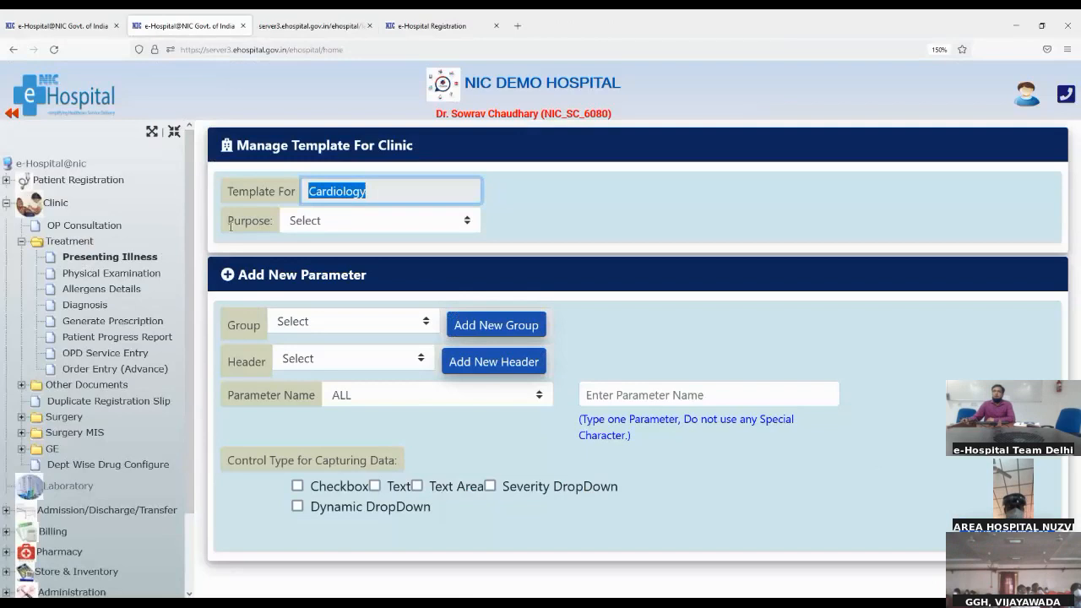
{"action": "key", "text": "Tab"}
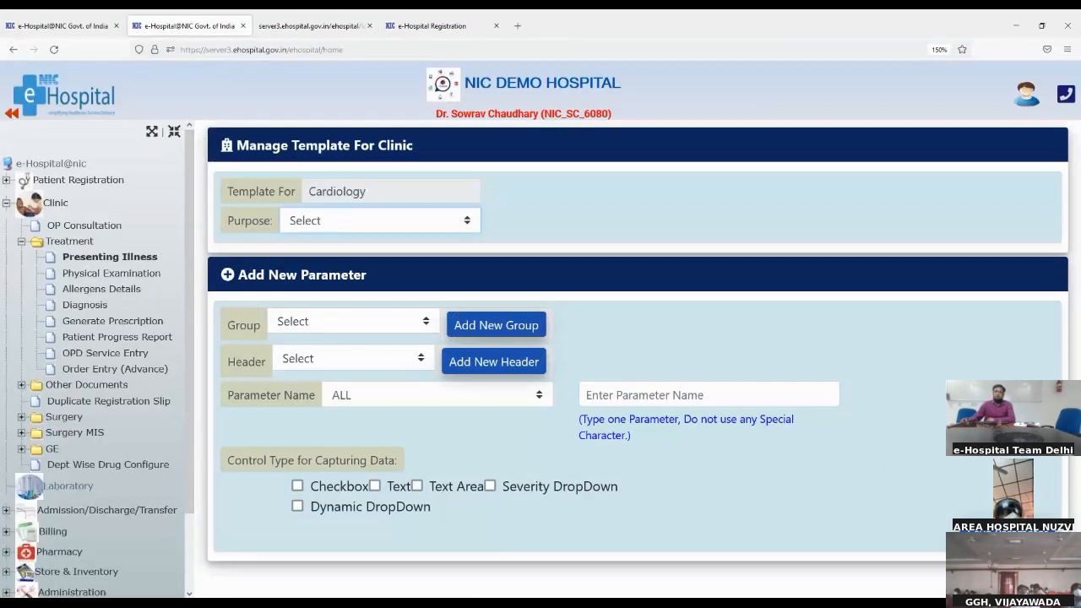
{"action": "left_click", "coordinate": [295, 348]}
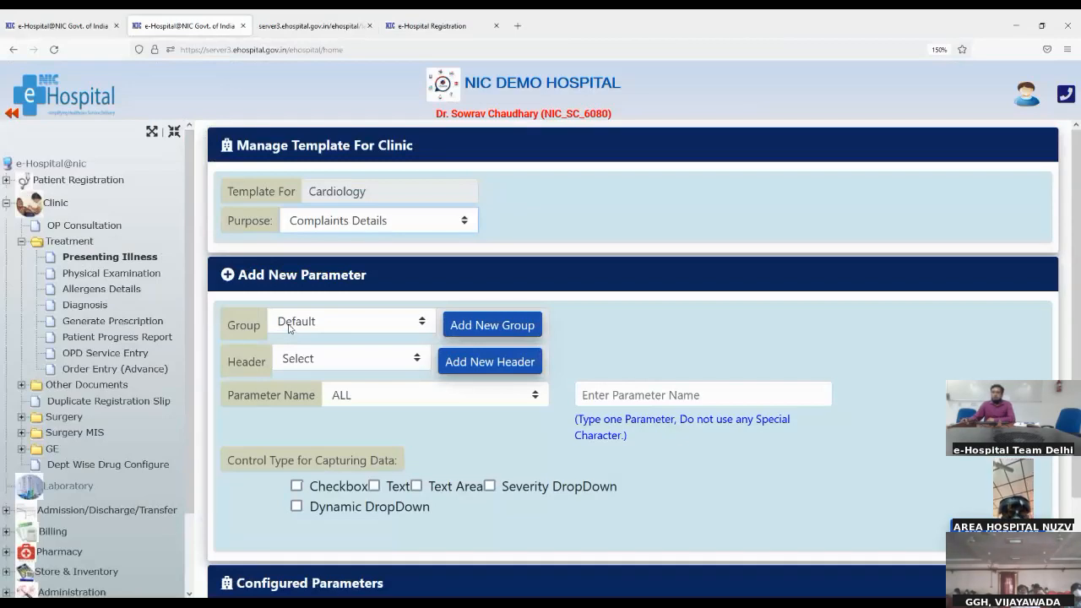
{"action": "left_click", "coordinate": [291, 329]}
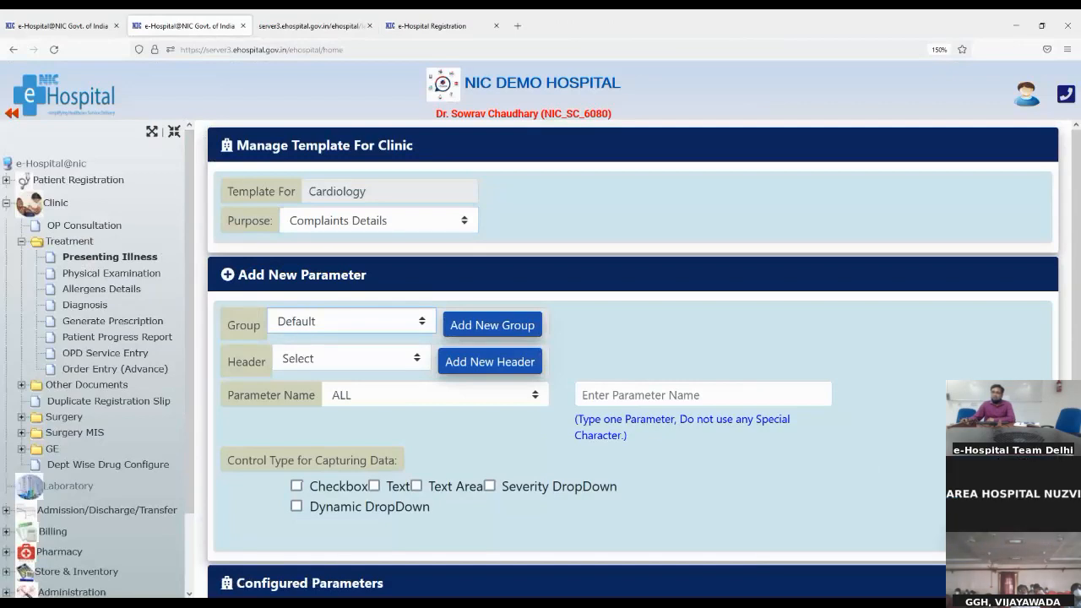
{"action": "left_click", "coordinate": [319, 371]}
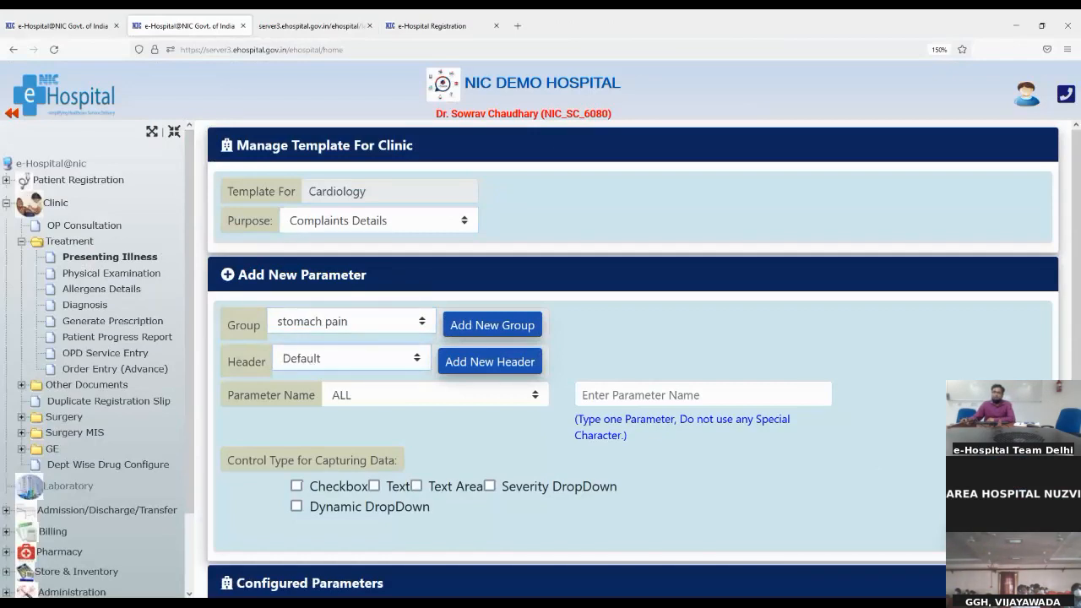
{"action": "left_click", "coordinate": [475, 327]}
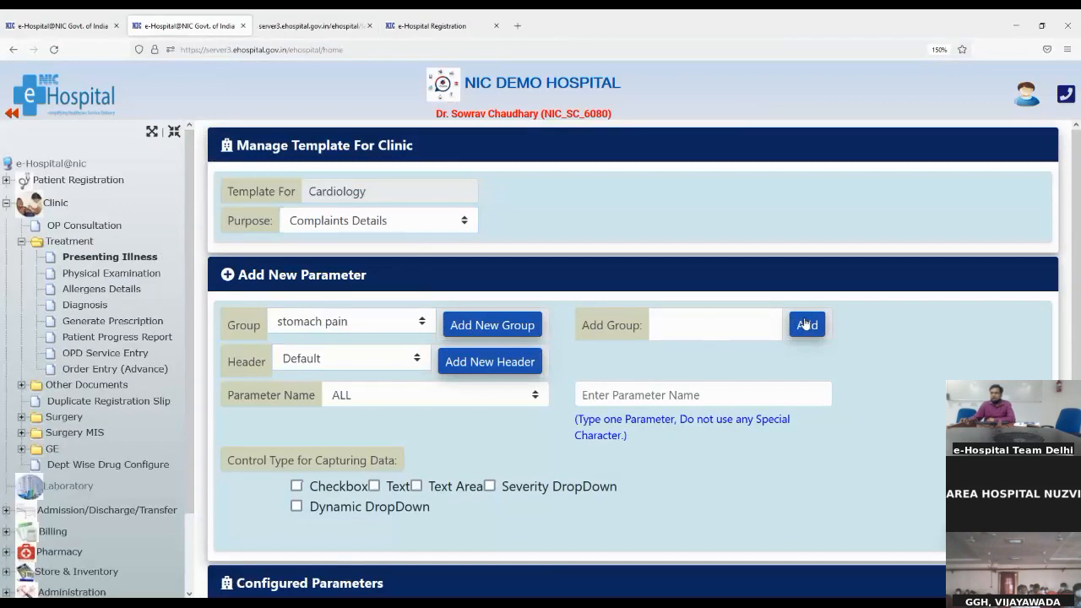
{"action": "left_click", "coordinate": [291, 329]}
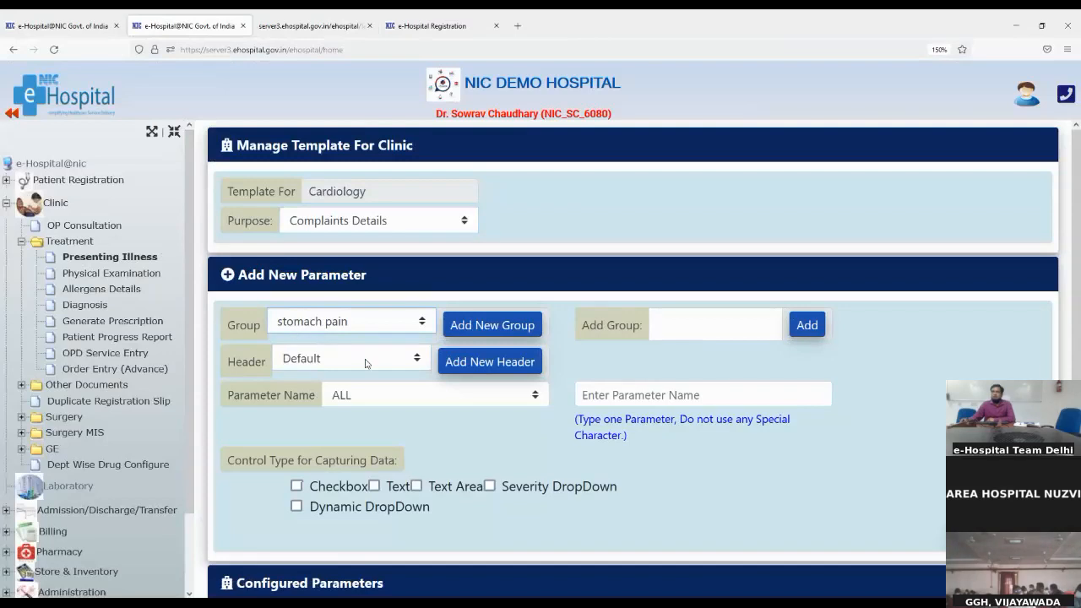
Choose the left abdomen header, set parameter name ORGANISM, and mark it a Dynamic DropDown
{"action": "left_click", "coordinate": [458, 368]}
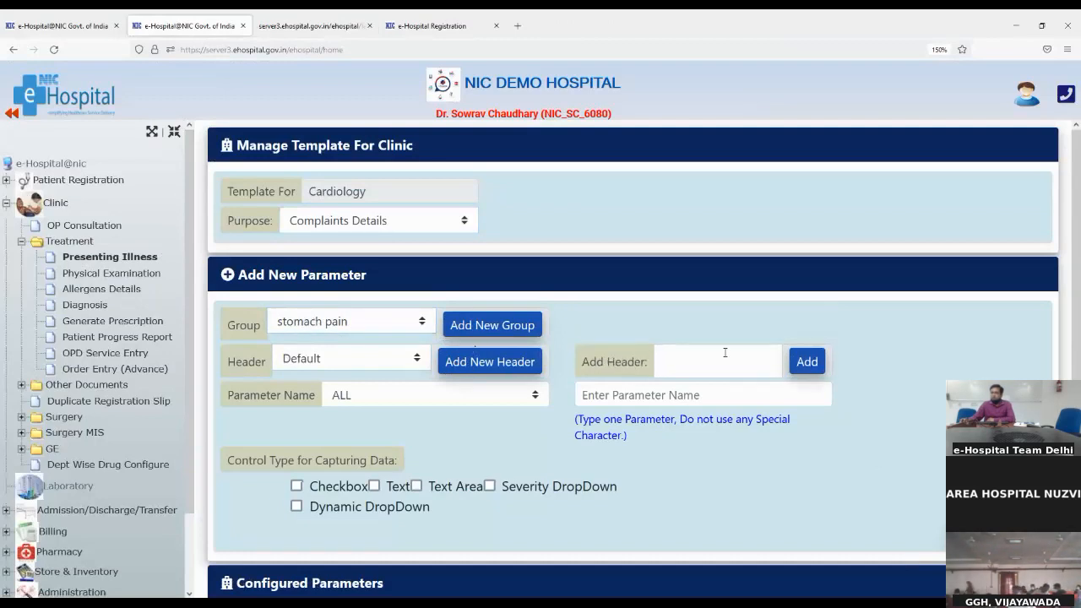
{"action": "left_click", "coordinate": [663, 359]}
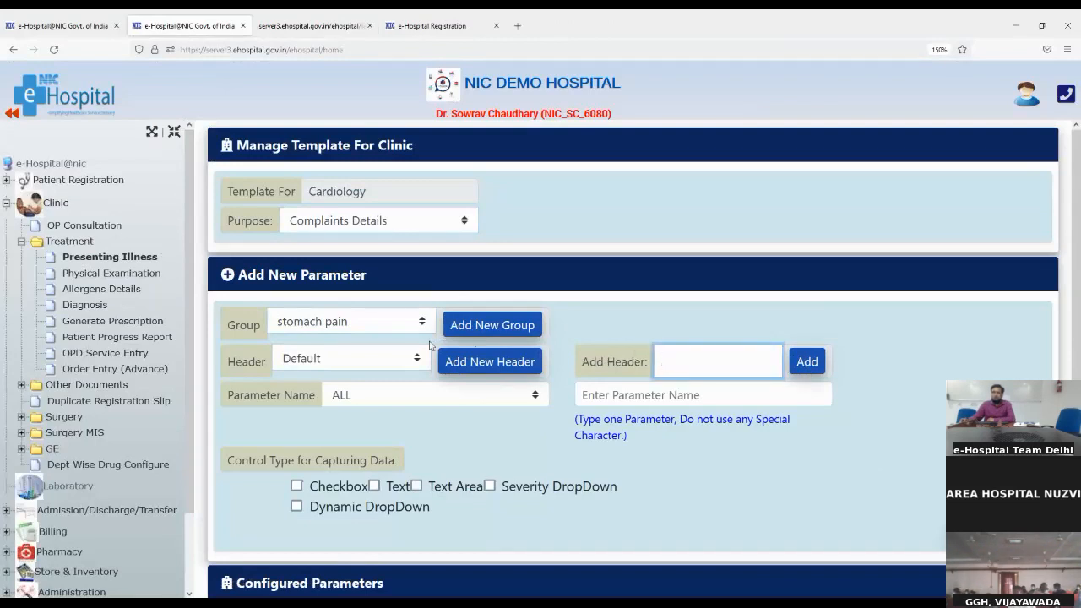
{"action": "left_click", "coordinate": [295, 361]}
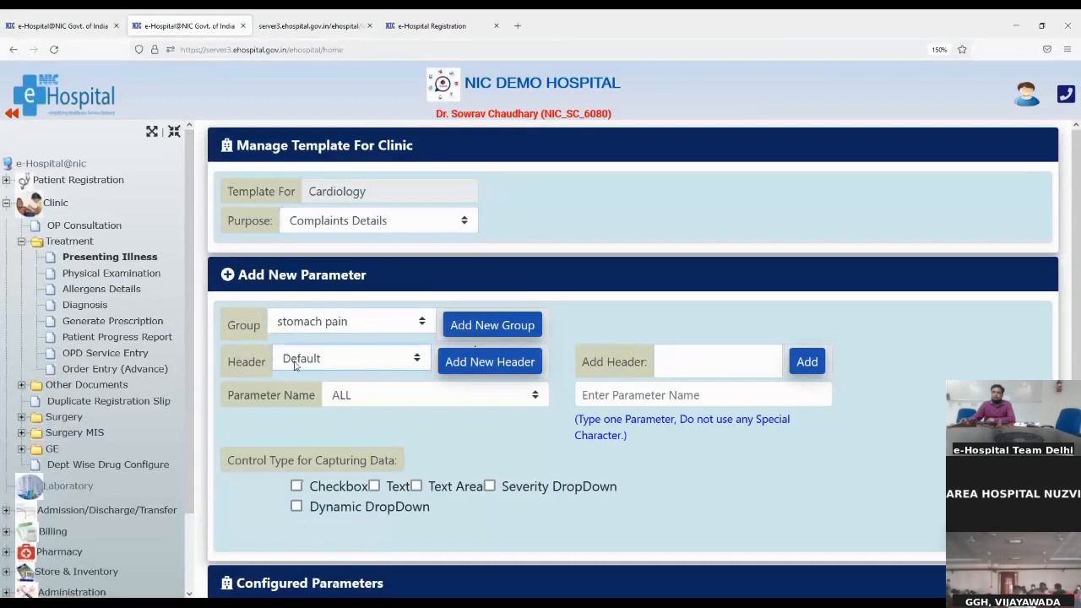
{"action": "left_click", "coordinate": [300, 420]}
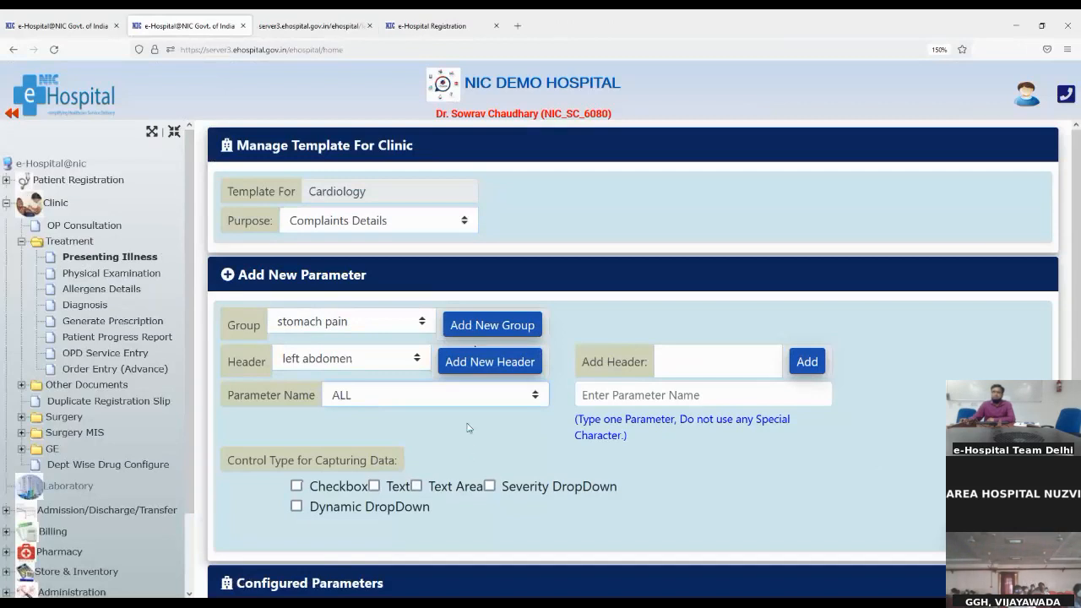
{"action": "key", "text": "Down"}
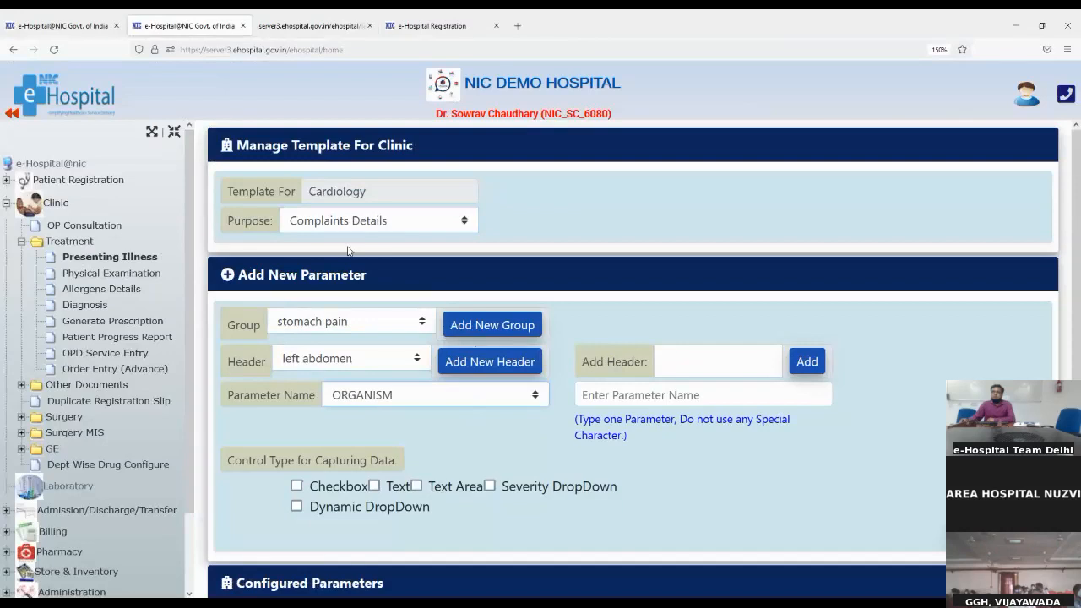
{"action": "left_click", "coordinate": [629, 390]}
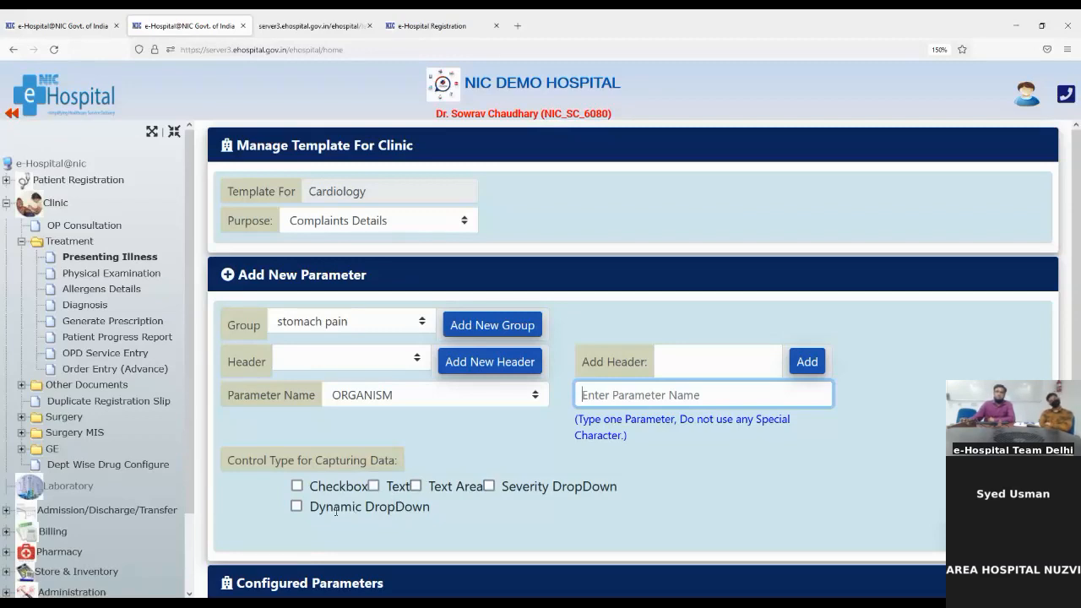
{"action": "left_click", "coordinate": [297, 506]}
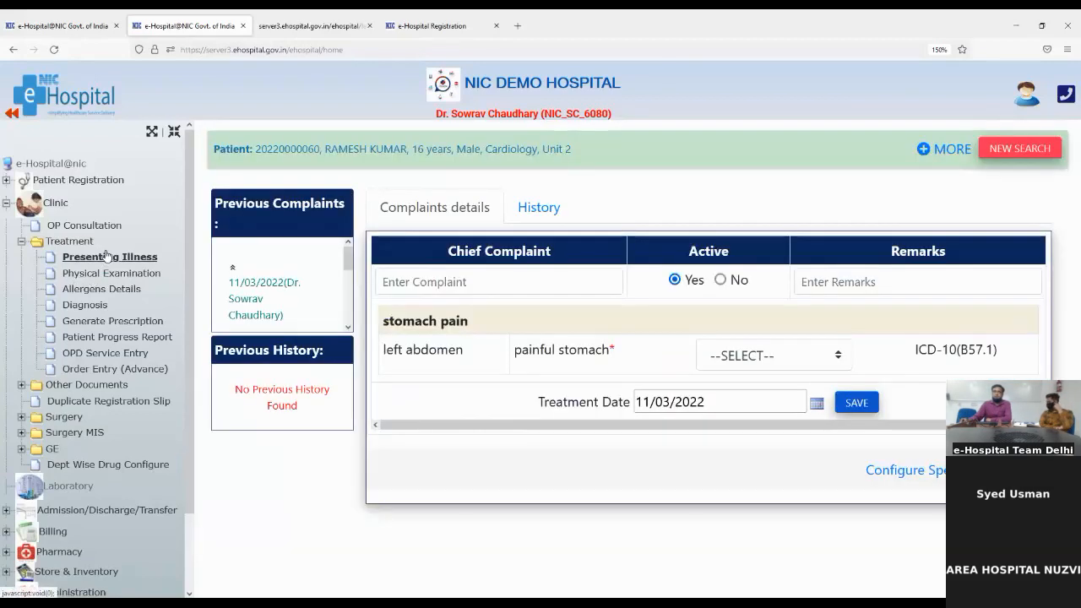
Save the history 'Bariatric surgery status in childbirth' with remark 'ok'
{"action": "left_click", "coordinate": [531, 209]}
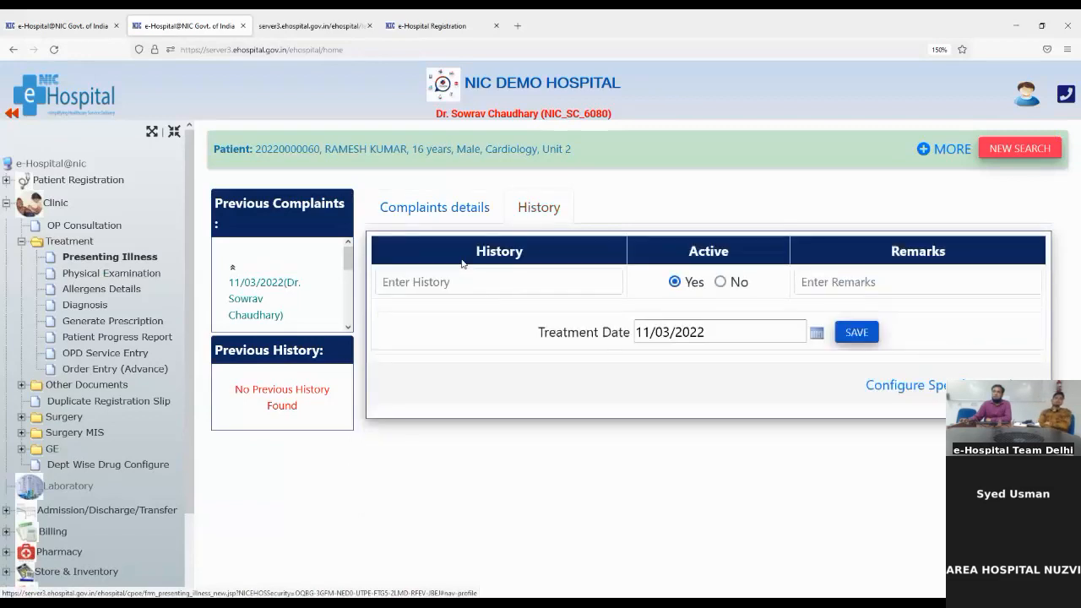
{"action": "left_click", "coordinate": [455, 283]}
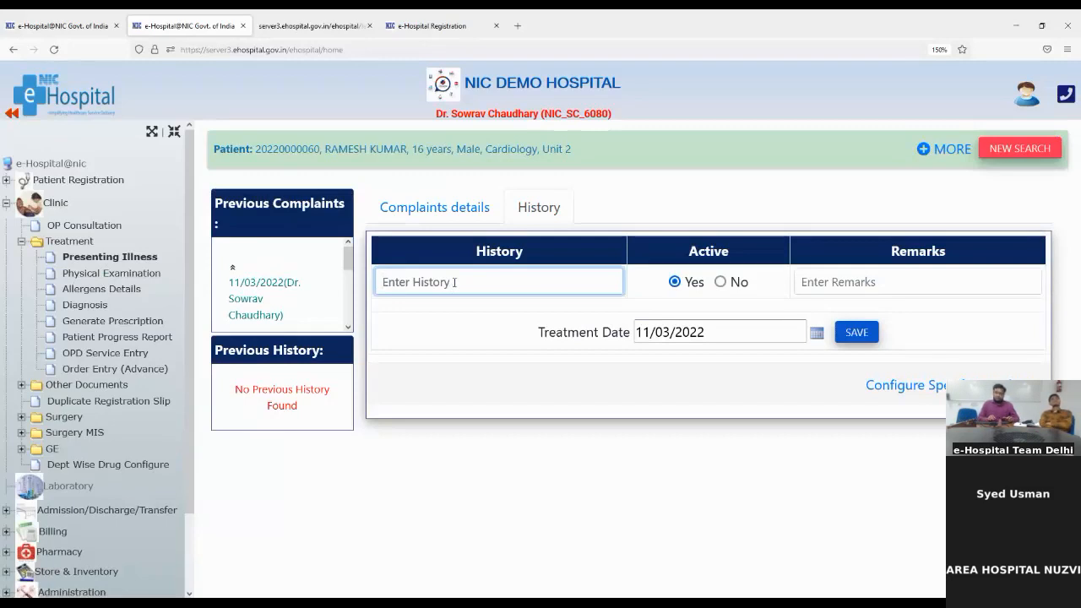
{"action": "type", "text": "surgery"}
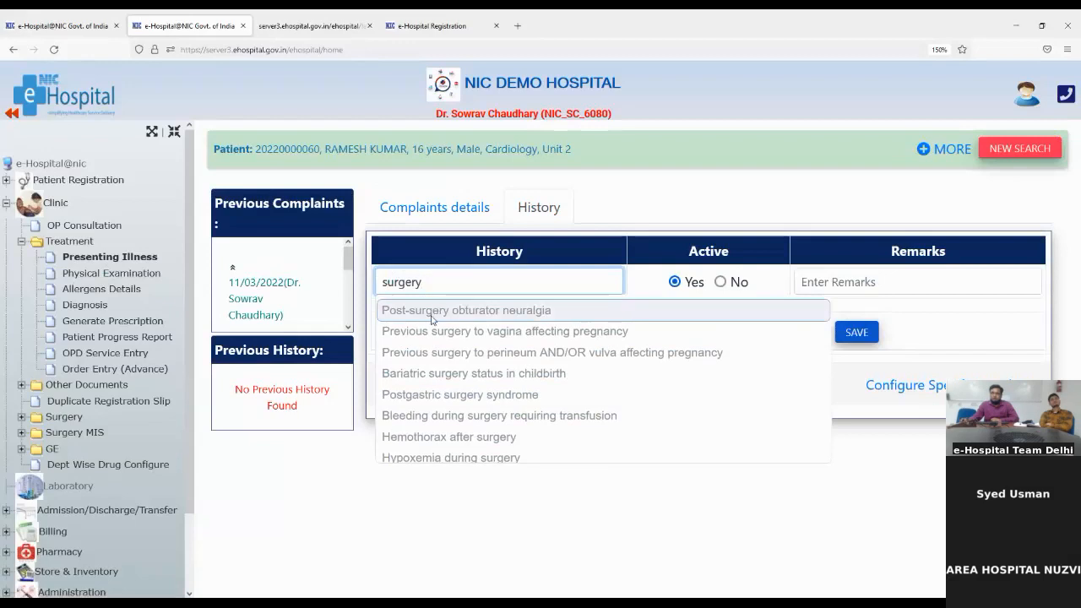
{"action": "left_click", "coordinate": [424, 374]}
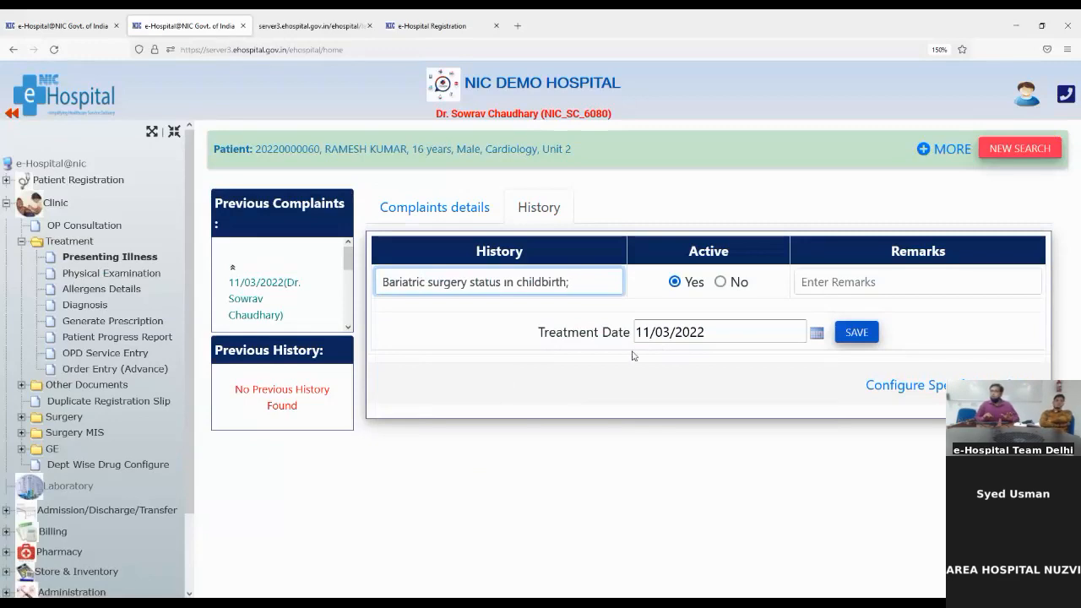
{"action": "left_click", "coordinate": [822, 283]}
{"action": "type", "text": "ok"}
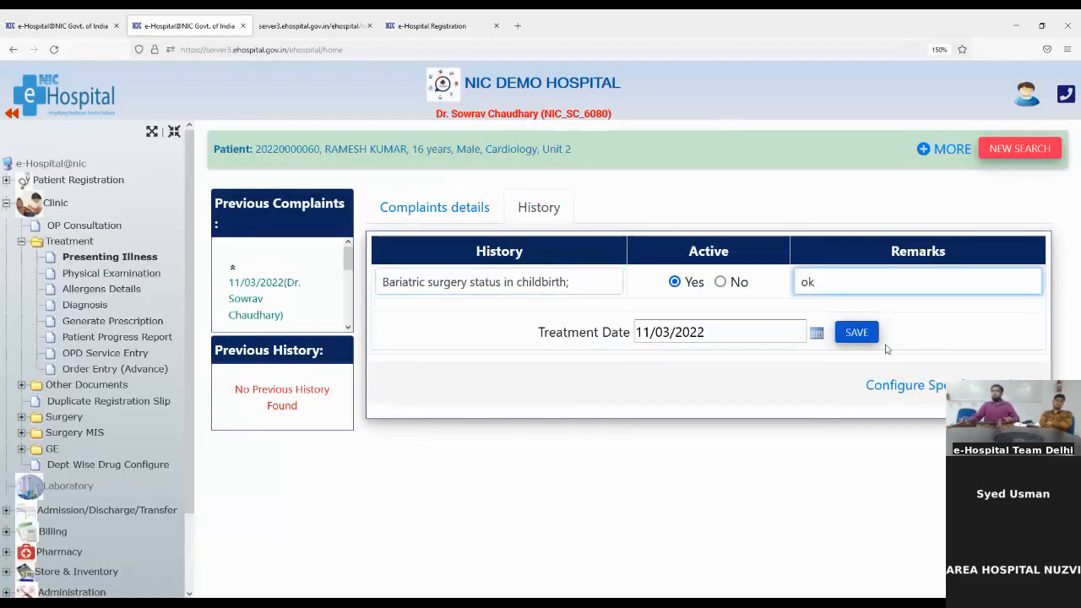
{"action": "left_click", "coordinate": [856, 334]}
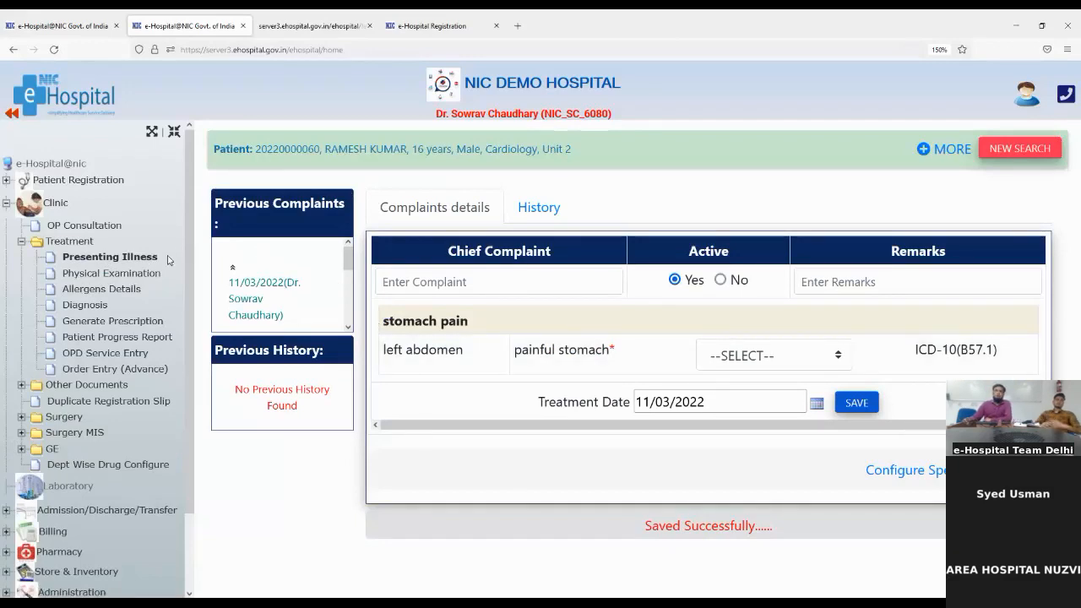
Save a second history entry, 'Previous surgery to vagina affecting pregnancy', with remark 'ok'
{"action": "left_click", "coordinate": [133, 259]}
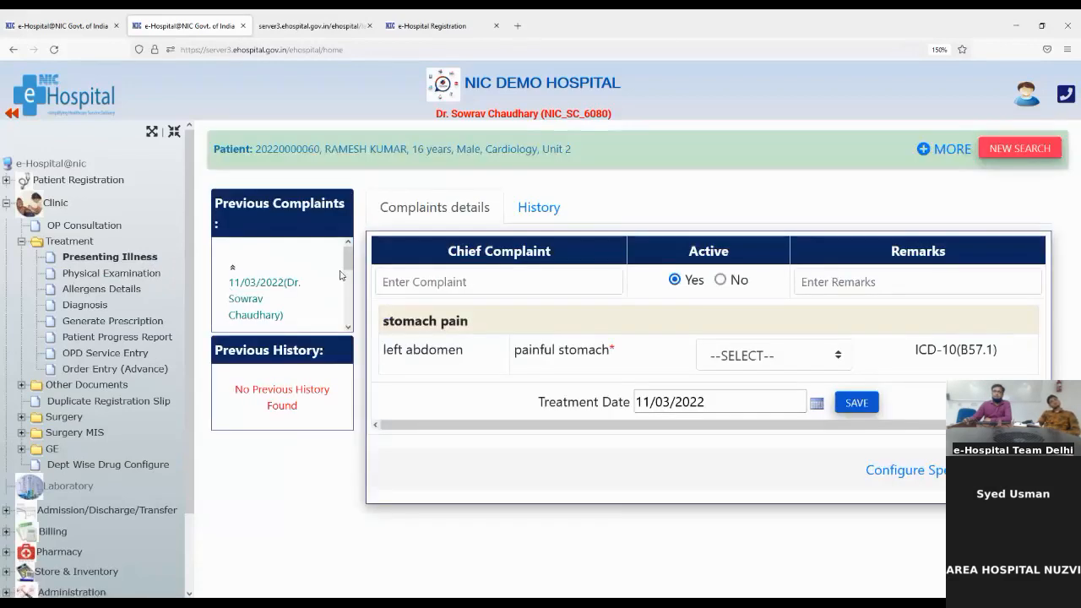
{"action": "mouse_move", "coordinate": [348, 257]}
{"action": "left_mouse_down"}
{"action": "mouse_move", "coordinate": [351, 309]}
{"action": "mouse_move", "coordinate": [347, 253]}
{"action": "left_mouse_up"}
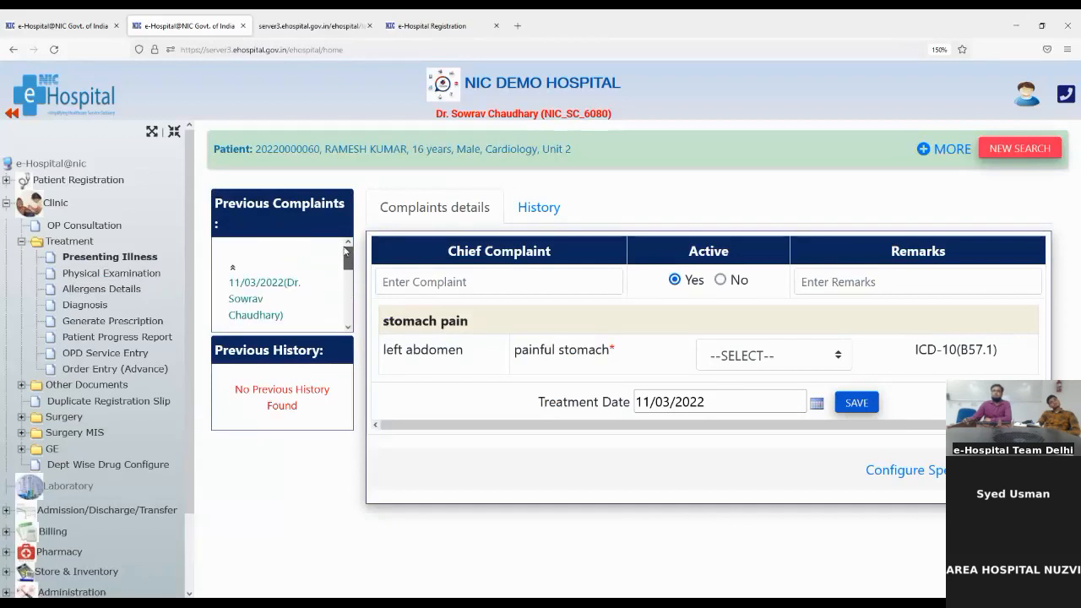
{"action": "left_click", "coordinate": [515, 211]}
{"action": "left_click", "coordinate": [422, 286]}
{"action": "type", "text": "su"}
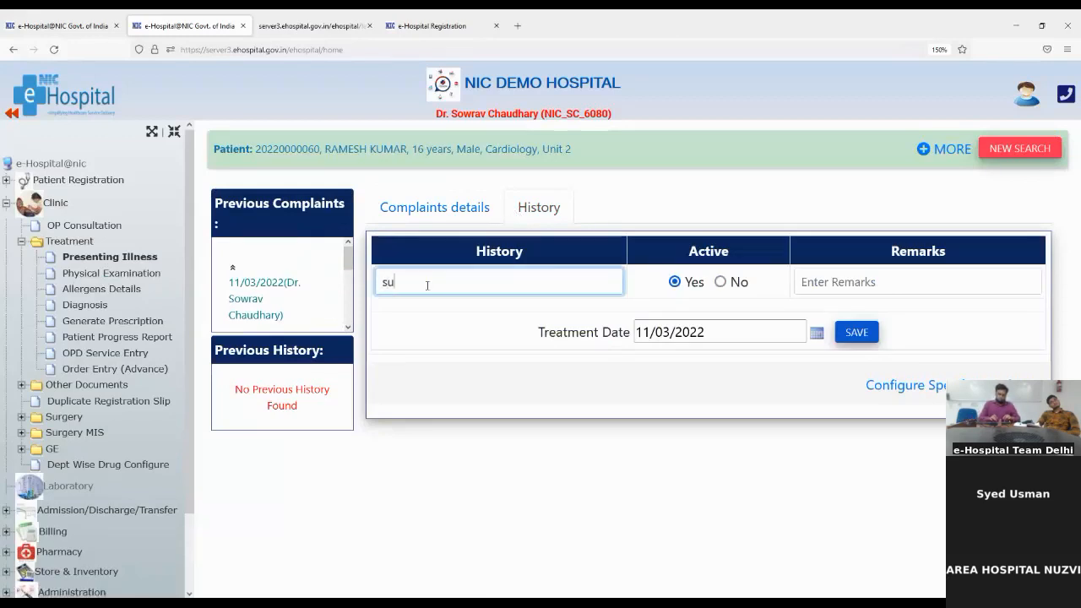
{"action": "type", "text": "rger"}
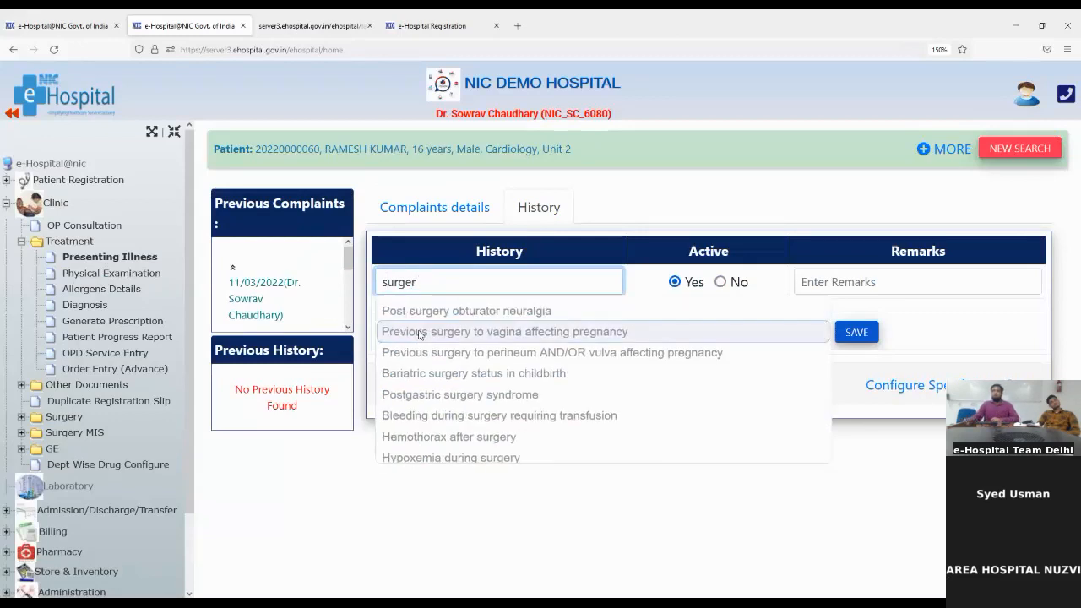
{"action": "left_click", "coordinate": [422, 334]}
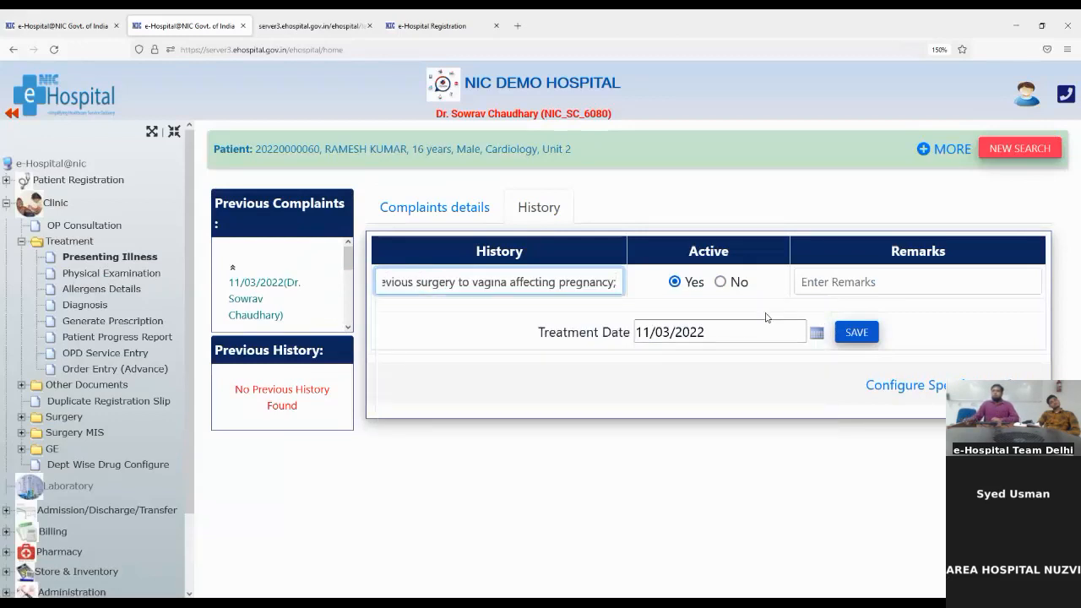
{"action": "left_click", "coordinate": [836, 283]}
{"action": "type", "text": "ok"}
{"action": "left_click", "coordinate": [842, 335]}
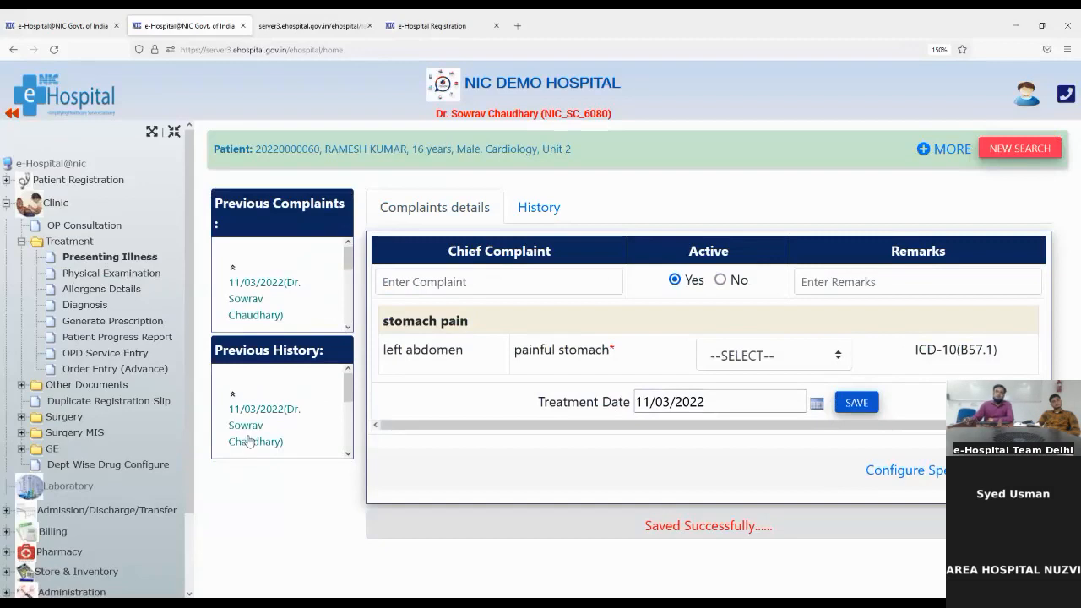
Expand and collapse the previous history and complaint records to reveal the 11/03/2022 painful stomach entry
{"action": "left_click", "coordinate": [241, 410]}
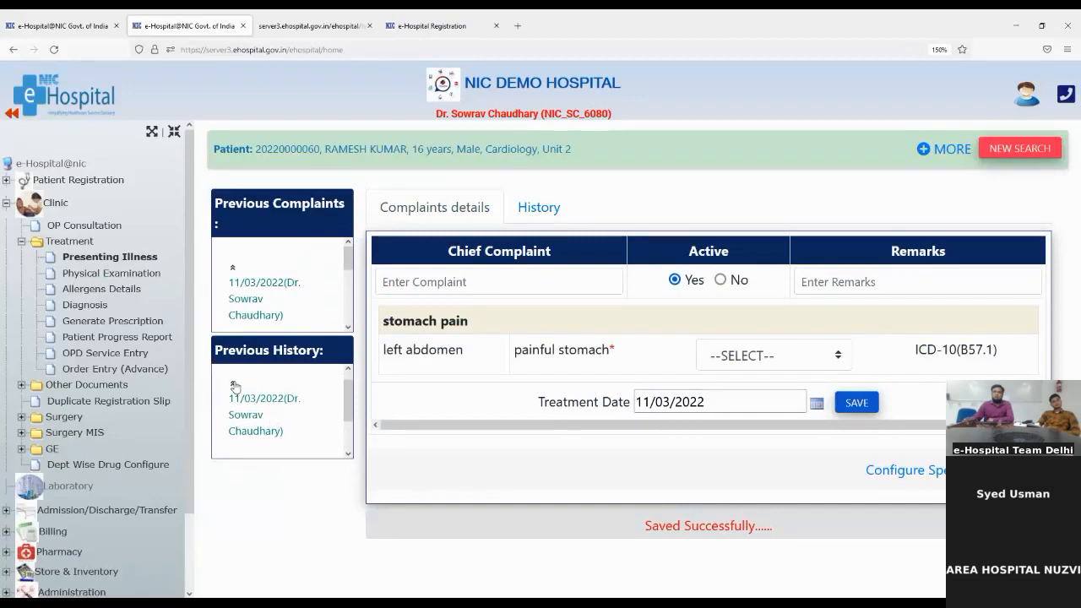
{"action": "left_click", "coordinate": [266, 426]}
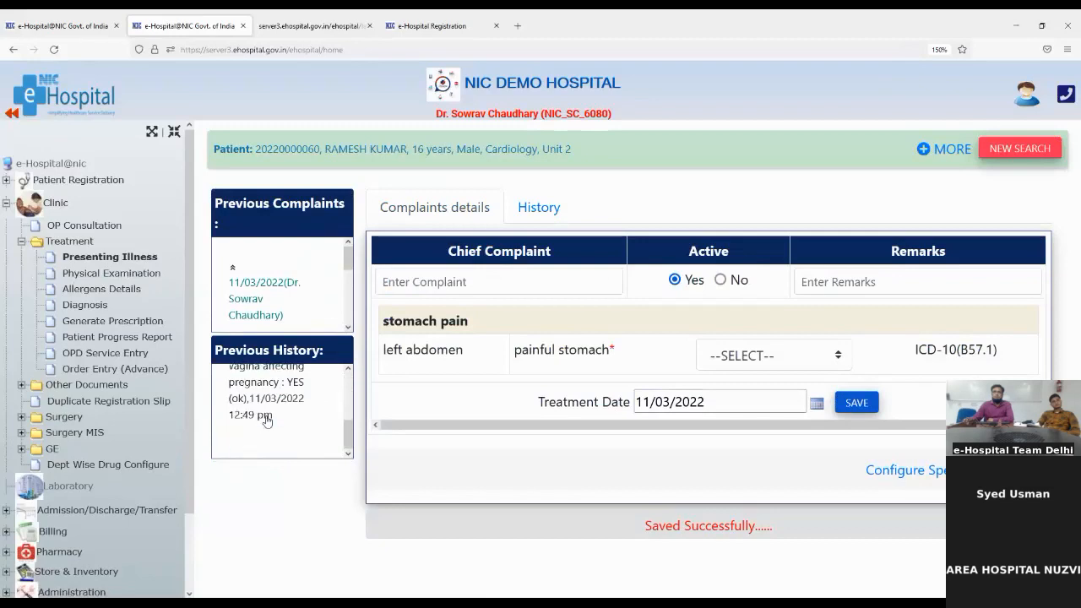
{"action": "scroll", "coordinate": [266, 421], "scroll_direction": "up", "scroll_amount": 2}
{"action": "scroll", "coordinate": [253, 422], "scroll_direction": "down", "scroll_amount": 2}
{"action": "mouse_move", "coordinate": [350, 434]}
{"action": "left_mouse_down"}
{"action": "mouse_move", "coordinate": [351, 418]}
{"action": "mouse_move", "coordinate": [346, 447]}
{"action": "left_mouse_up"}
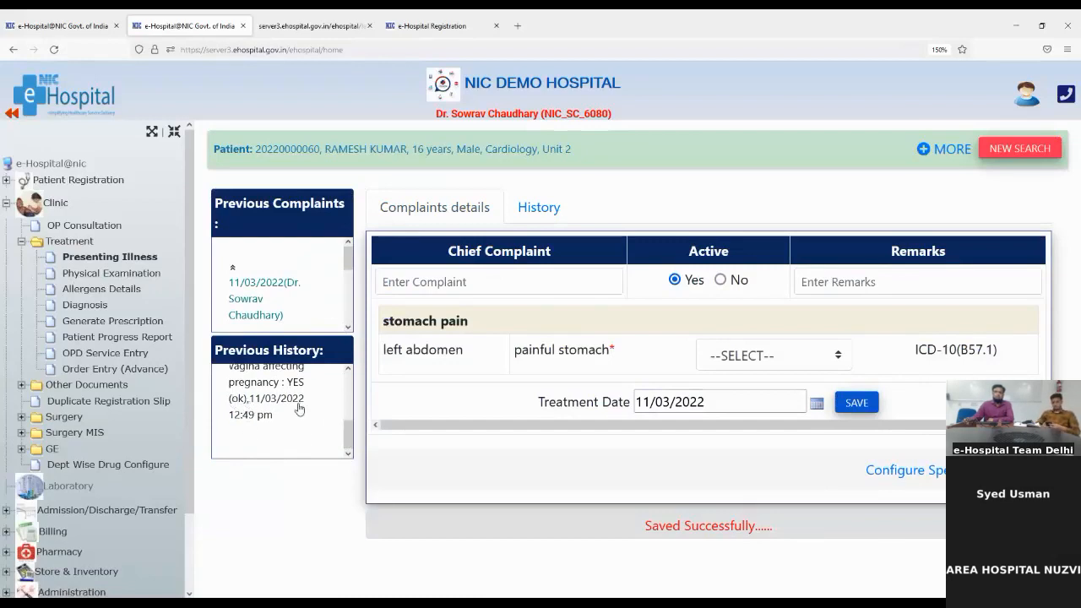
{"action": "left_click_drag", "start_coordinate": [345, 447], "coordinate": [254, 322]}
{"action": "left_click", "coordinate": [243, 286]}
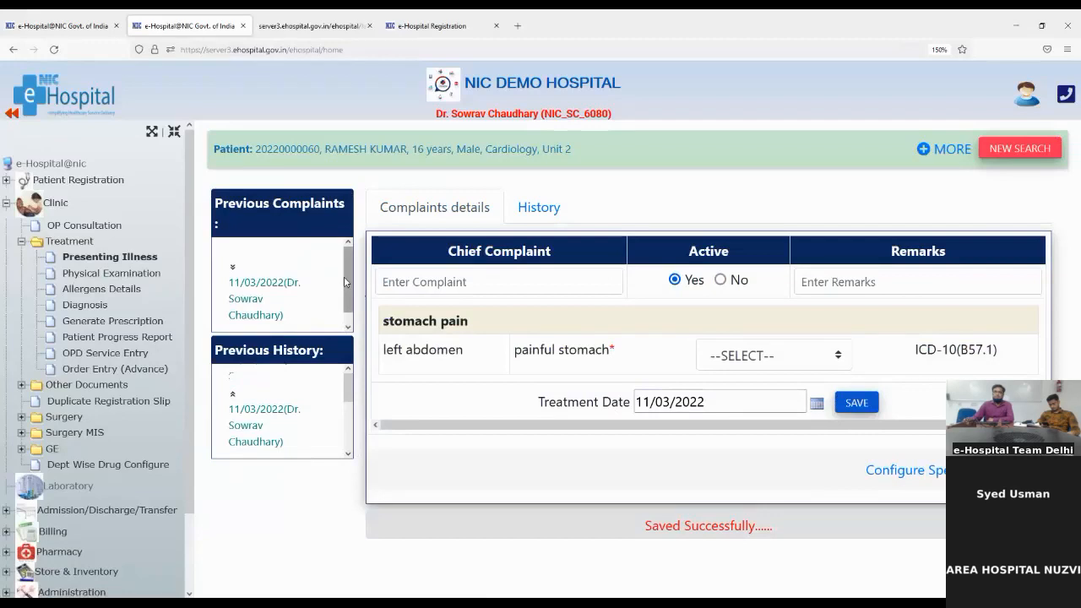
{"action": "left_click_drag", "start_coordinate": [344, 282], "coordinate": [346, 294]}
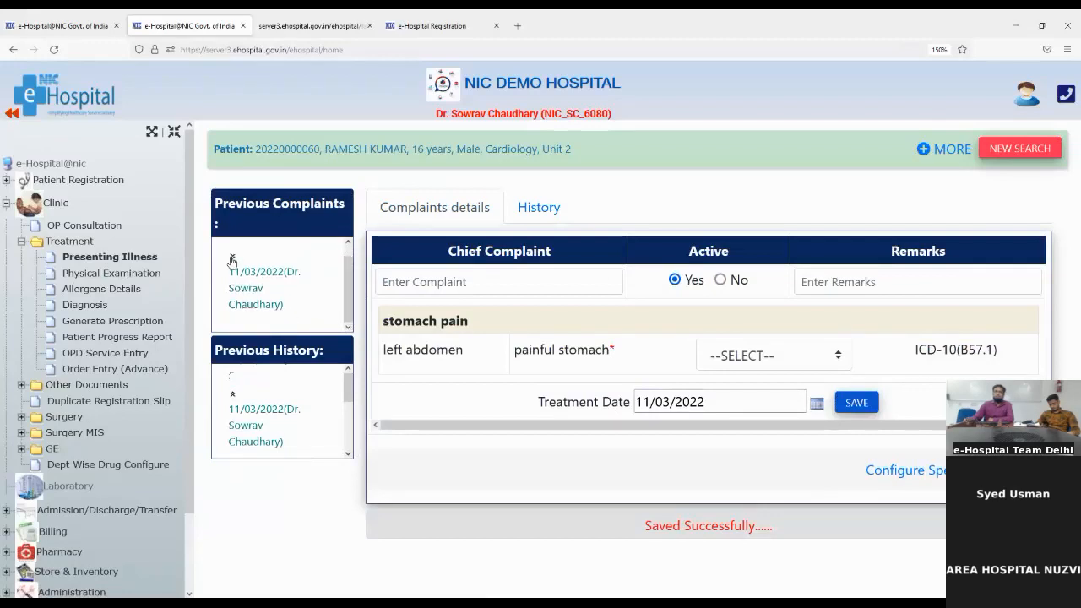
{"action": "left_click_drag", "start_coordinate": [346, 267], "coordinate": [350, 347]}
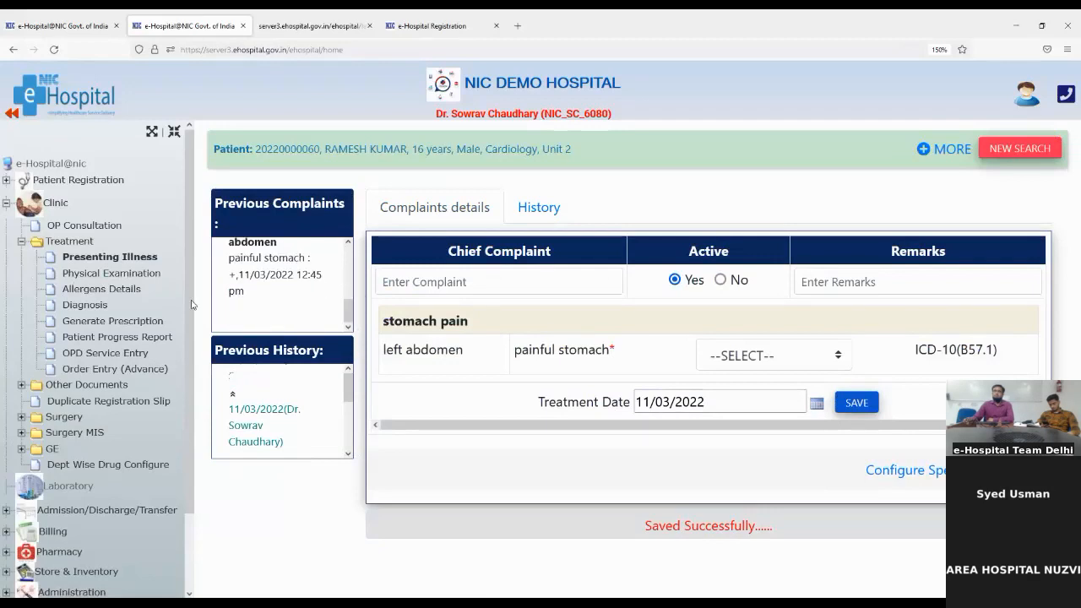
Open Physical Examination, view the Systemic and Local forms, then return to General vital signs
{"action": "left_click", "coordinate": [119, 276]}
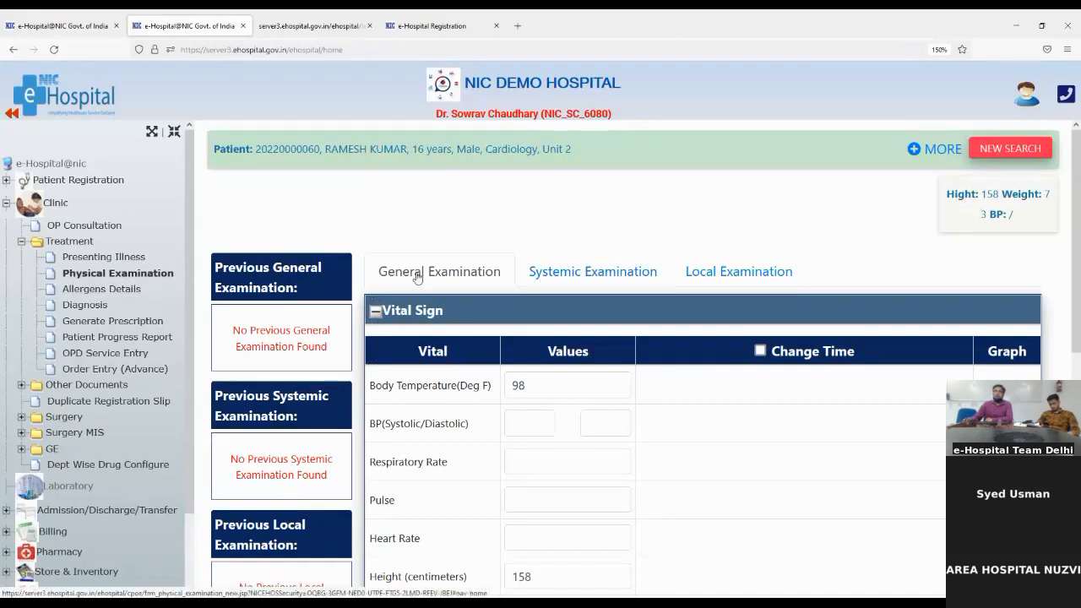
{"action": "left_click", "coordinate": [577, 270]}
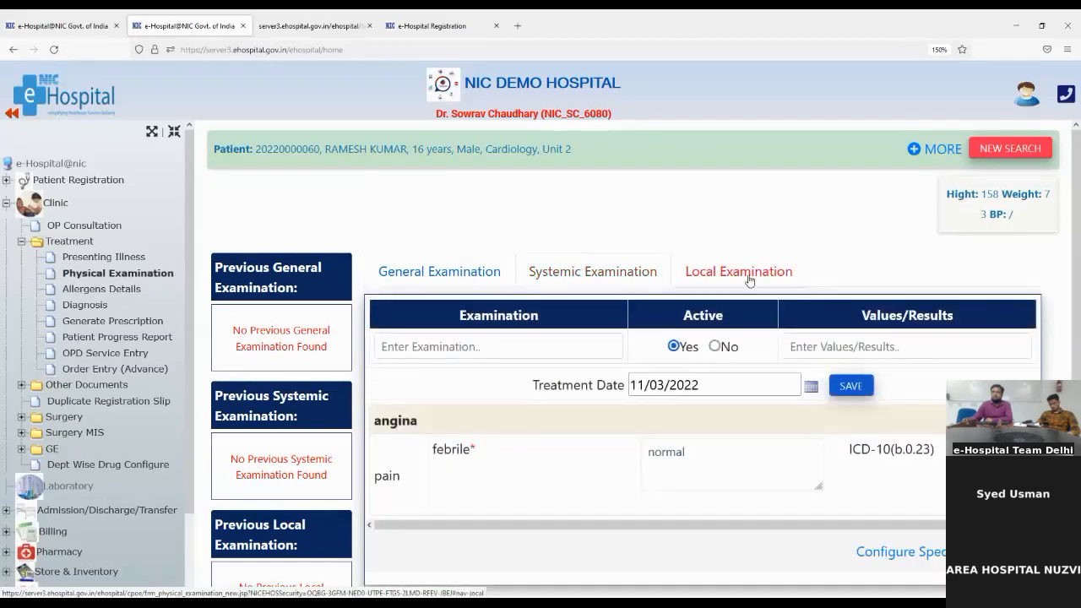
{"action": "left_click", "coordinate": [748, 277]}
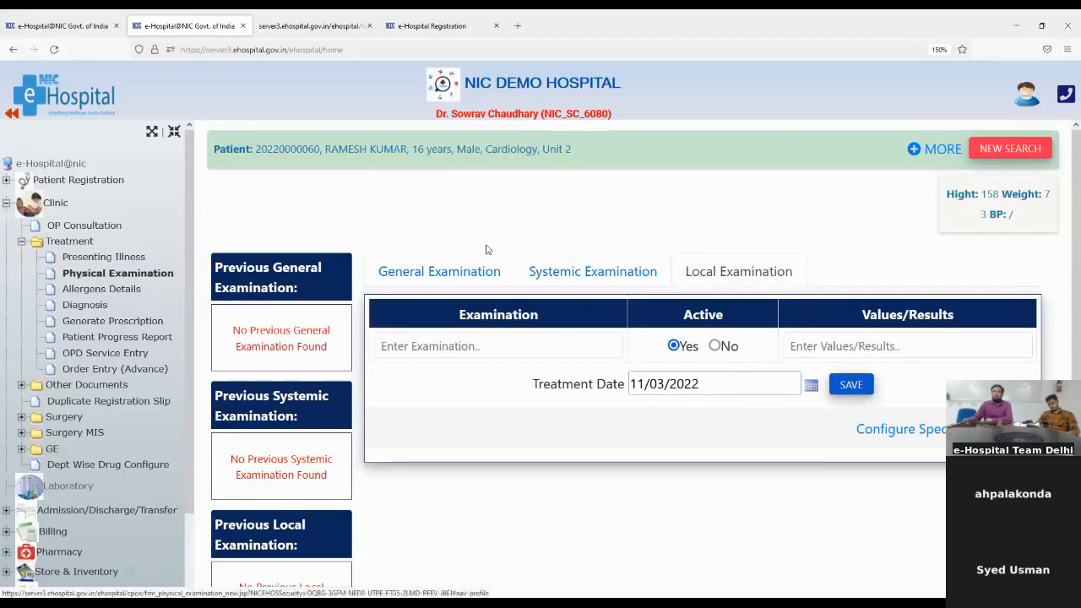
{"action": "left_click", "coordinate": [427, 282]}
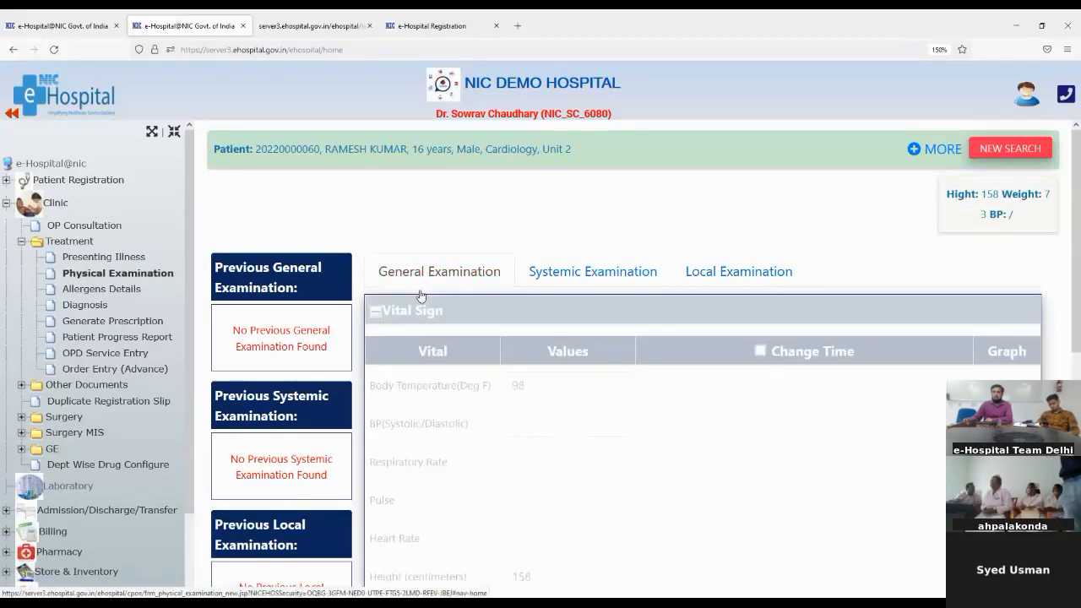
{"action": "scroll", "coordinate": [468, 440], "scroll_direction": "down", "scroll_amount": 5}
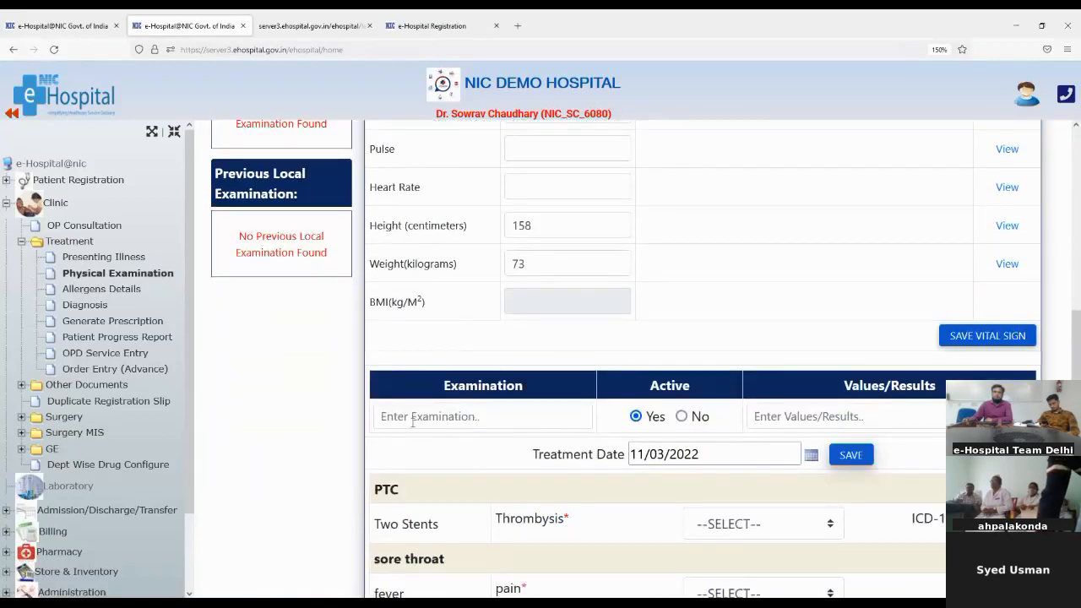
{"action": "scroll", "coordinate": [424, 390], "scroll_direction": "up", "scroll_amount": 3}
{"action": "scroll", "coordinate": [424, 390], "scroll_direction": "up", "scroll_amount": 1}
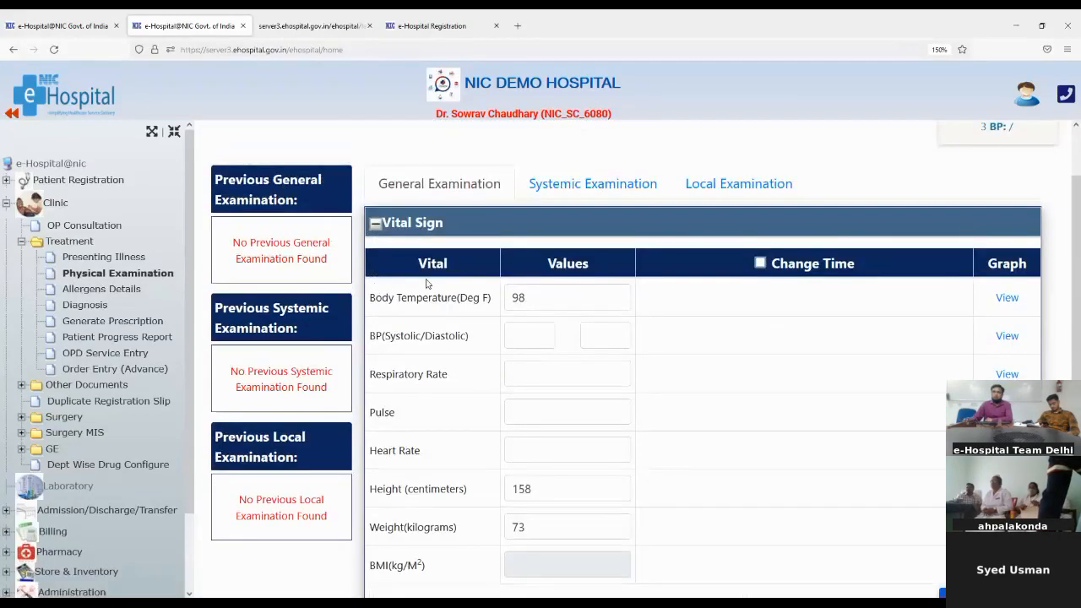
Enter blood pressure 60/120 and respiratory rate 44 in the Vital Sign table
{"action": "left_click_drag", "start_coordinate": [373, 297], "coordinate": [505, 302]}
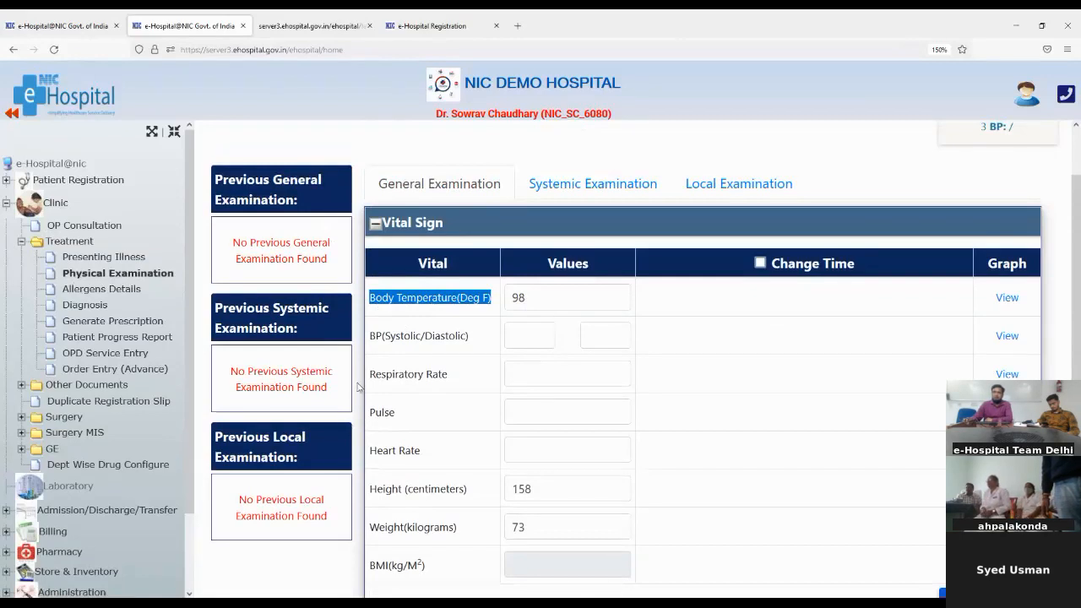
{"action": "left_click_drag", "start_coordinate": [375, 339], "coordinate": [468, 338]}
{"action": "left_click", "coordinate": [509, 339]}
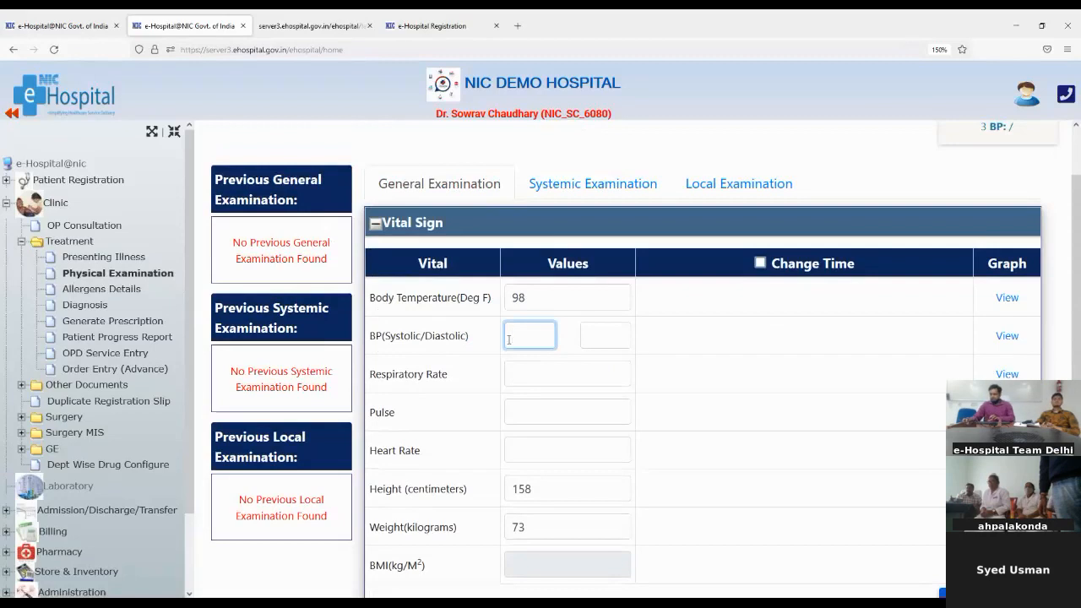
{"action": "type", "text": "0"}
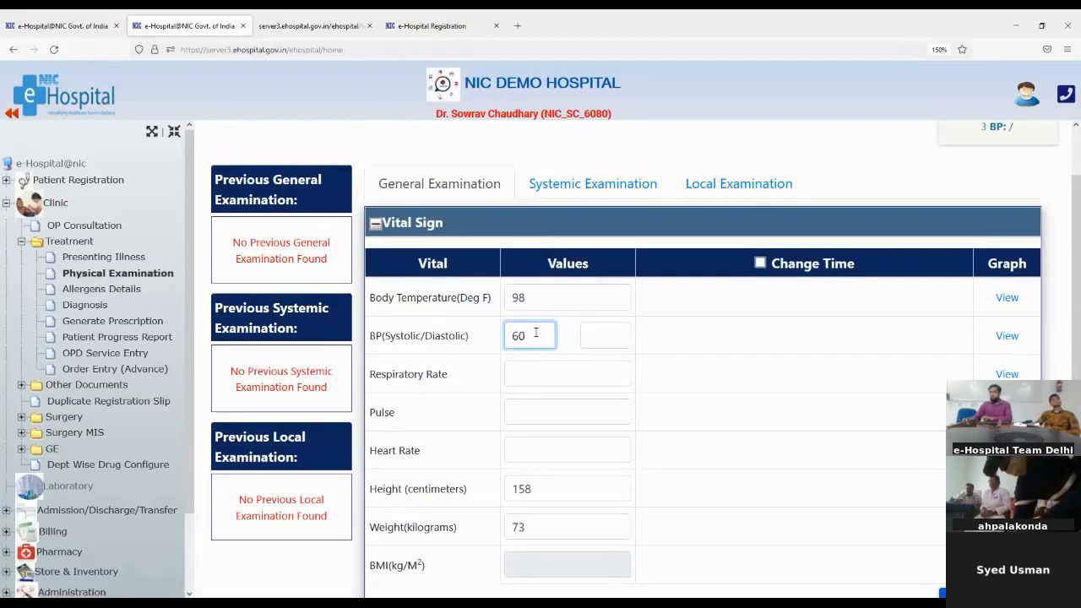
{"action": "left_click", "coordinate": [591, 340]}
{"action": "type", "text": "120"}
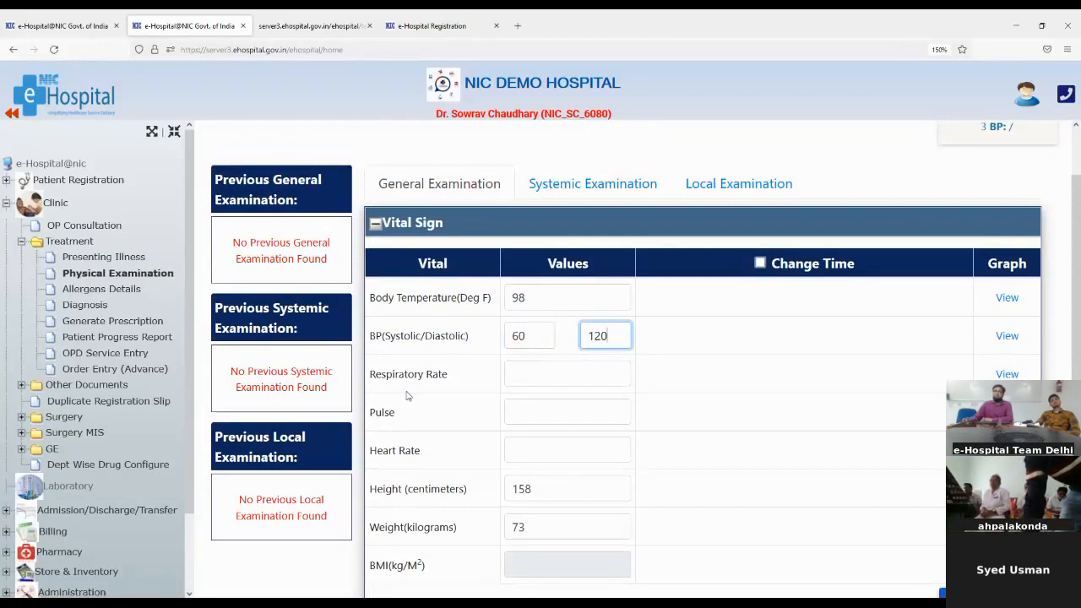
{"action": "left_click", "coordinate": [525, 371]}
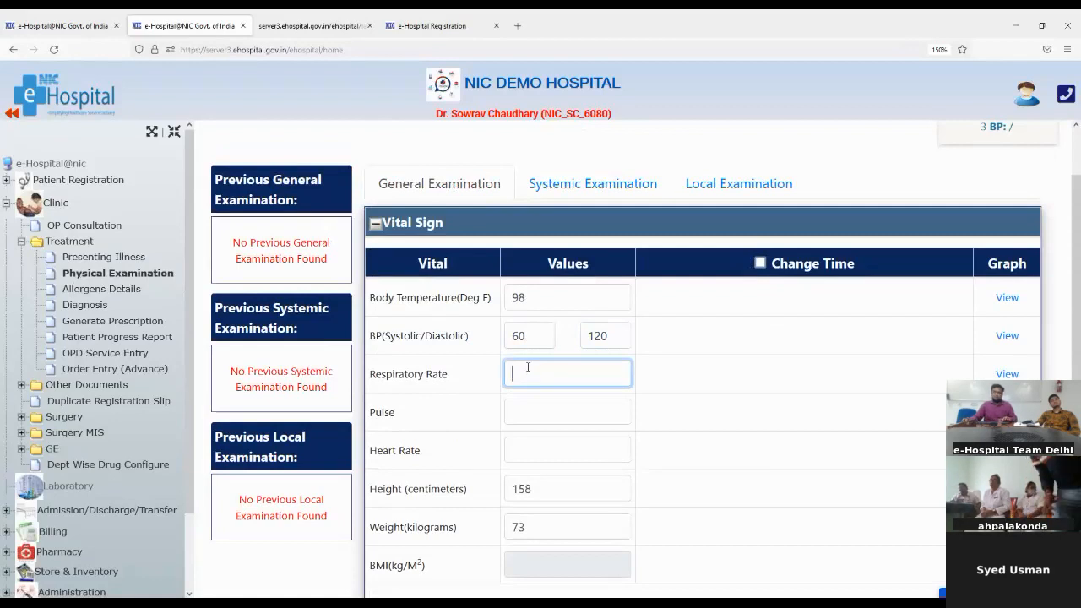
{"action": "type", "text": "44"}
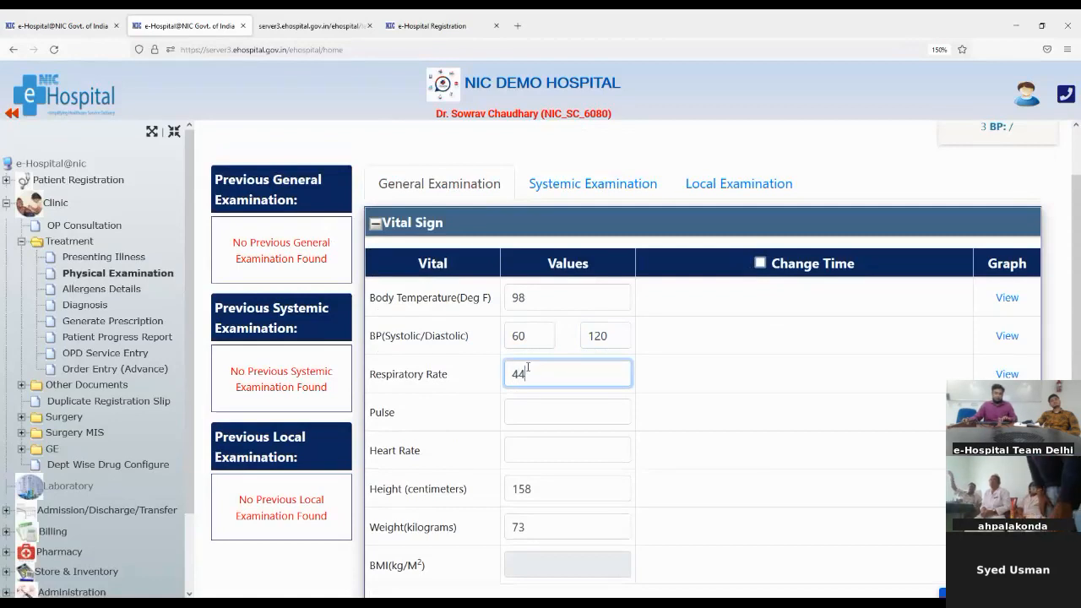
Enter pulse 89 and heart rate 90, leaving BMI blank beside weight 73
{"action": "left_click", "coordinate": [514, 409]}
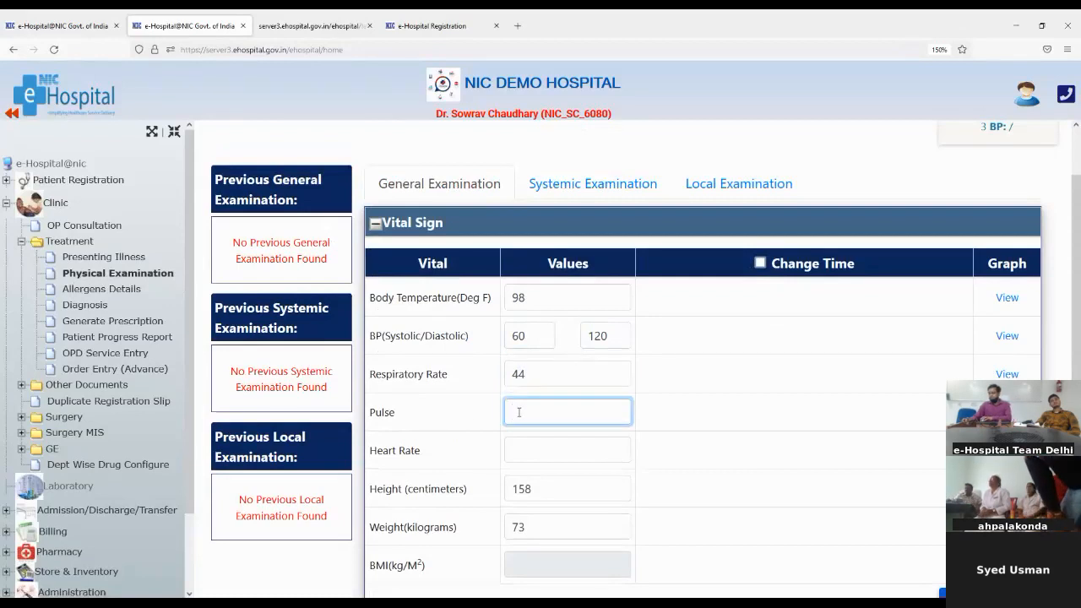
{"action": "type", "text": "89"}
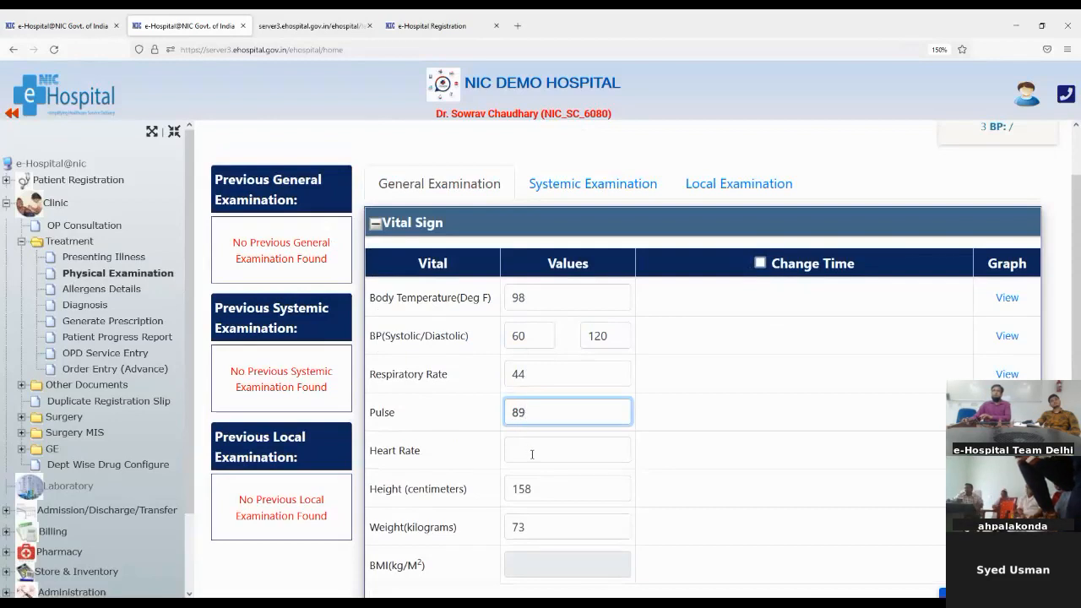
{"action": "left_click", "coordinate": [532, 454]}
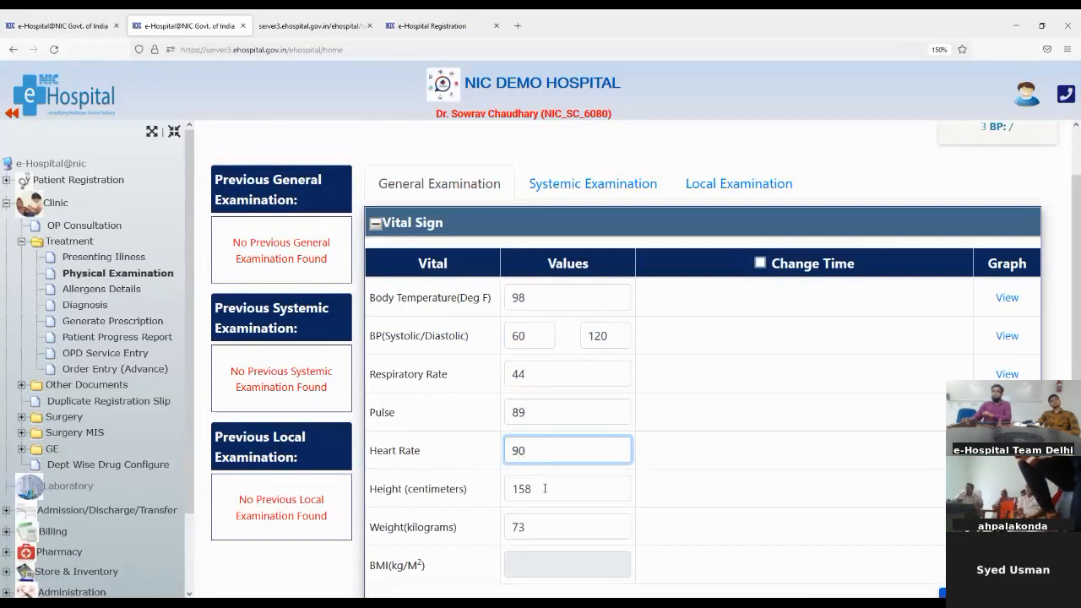
{"action": "left_click", "coordinate": [557, 567]}
{"action": "left_click", "coordinate": [538, 527]}
{"action": "left_click", "coordinate": [550, 567]}
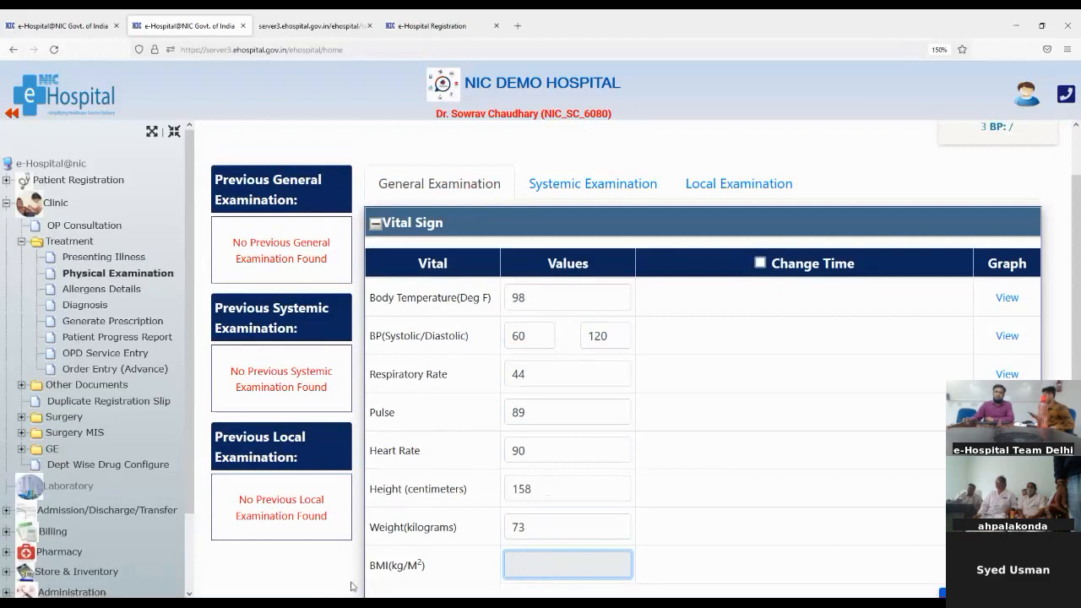
{"action": "scroll", "coordinate": [458, 535], "scroll_direction": "down", "scroll_amount": 3}
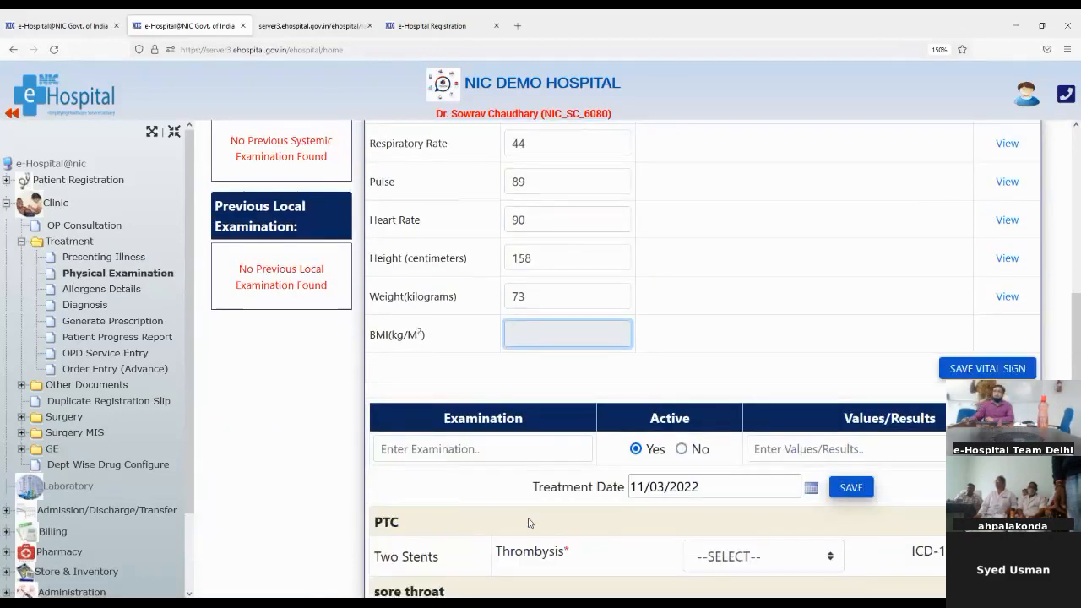
Save the vital signs and confirm the success message, with BP 60/120 in the header
{"action": "scroll", "coordinate": [718, 473], "scroll_direction": "down", "scroll_amount": 1}
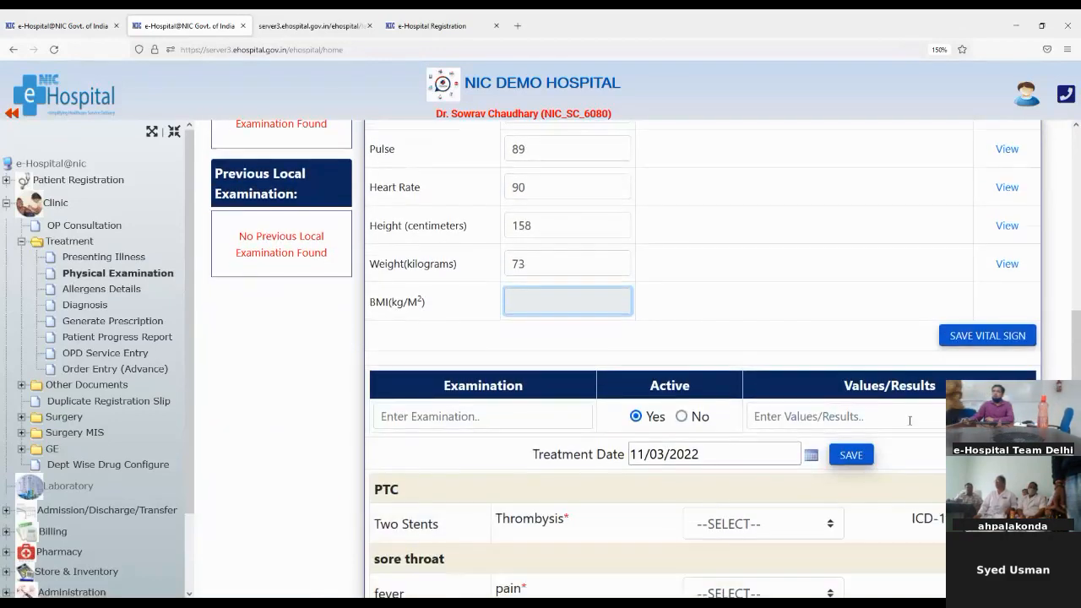
{"action": "left_click", "coordinate": [975, 337]}
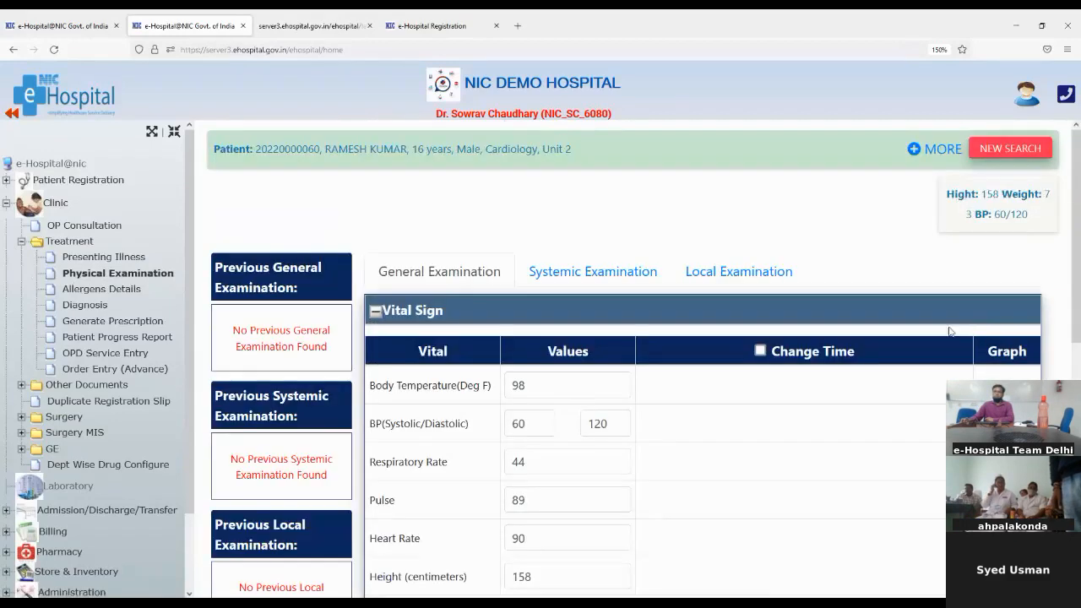
{"action": "scroll", "coordinate": [424, 417], "scroll_direction": "down", "scroll_amount": 4}
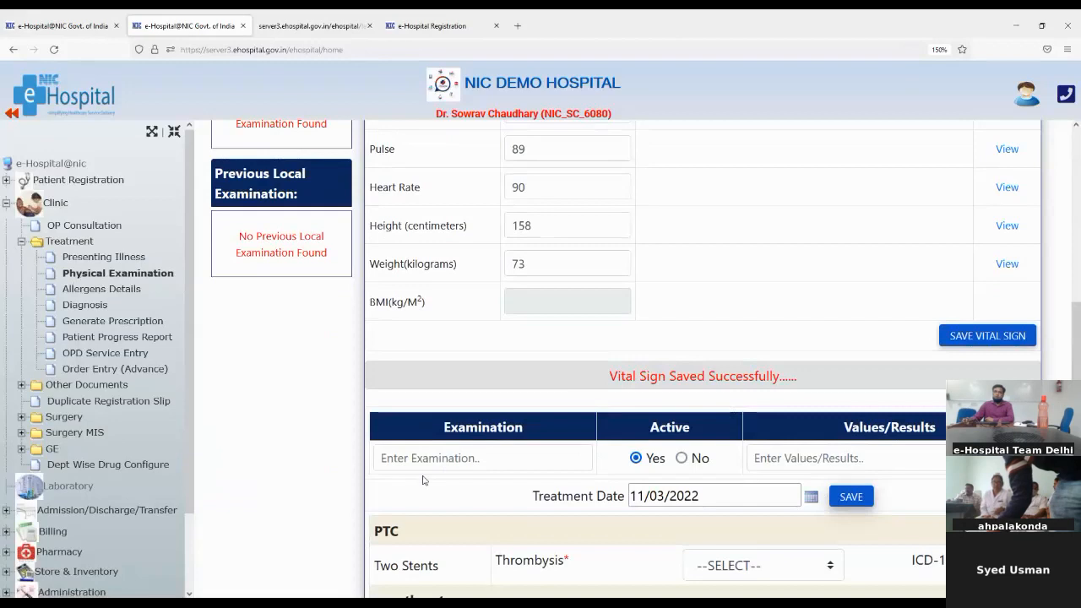
{"action": "scroll", "coordinate": [438, 455], "scroll_direction": "down", "scroll_amount": 1}
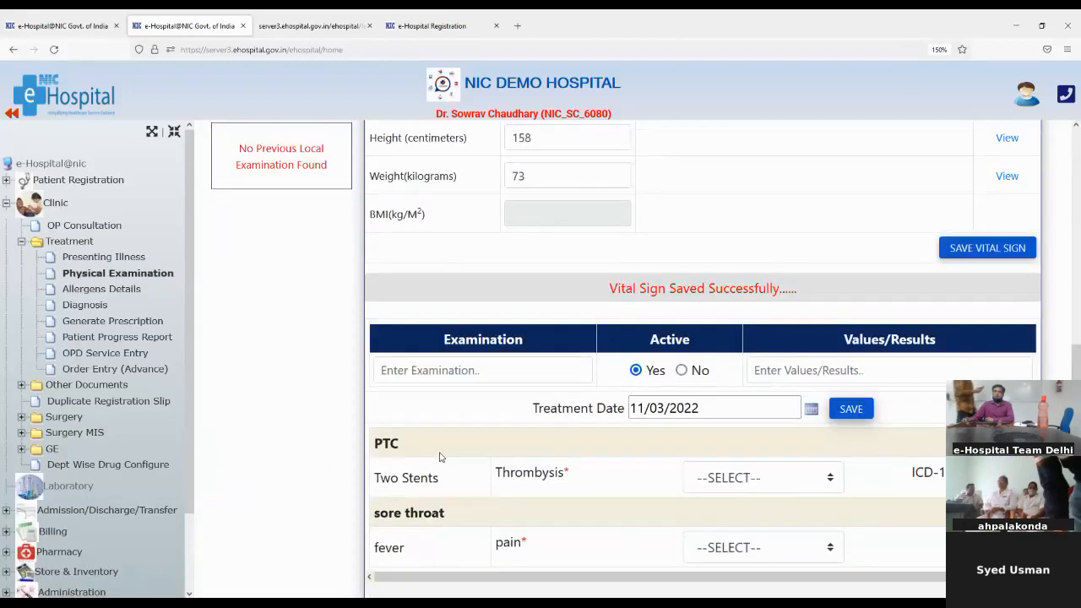
Add a 'Pain control' physical examination with result 'testing' and save it
{"action": "left_click", "coordinate": [434, 373]}
{"action": "type", "text": "pain"}
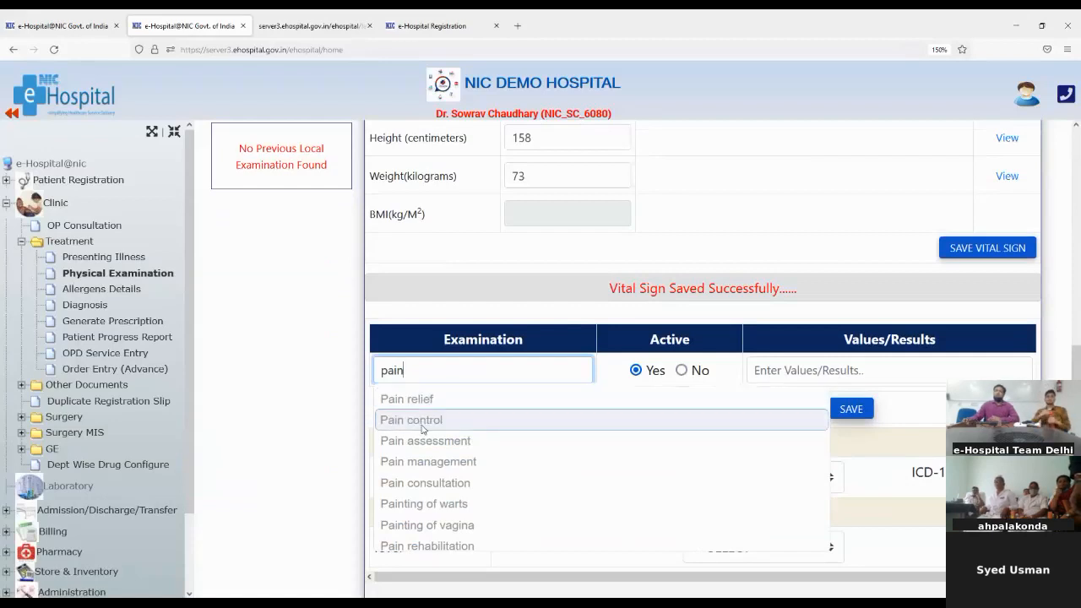
{"action": "scroll", "coordinate": [427, 380], "scroll_direction": "up", "scroll_amount": 5}
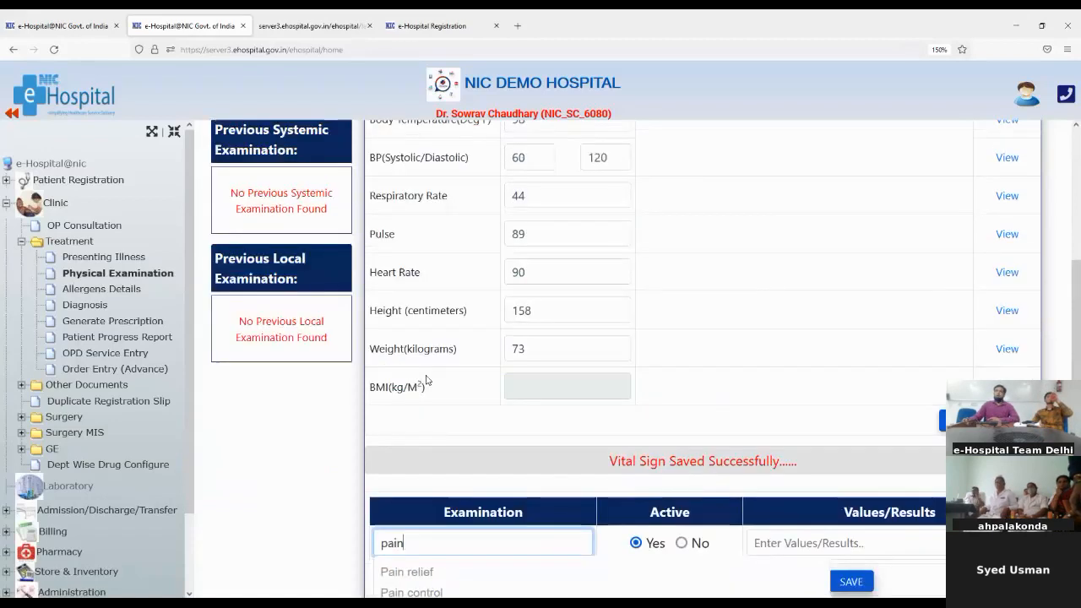
{"action": "scroll", "coordinate": [427, 380], "scroll_direction": "down", "scroll_amount": 5}
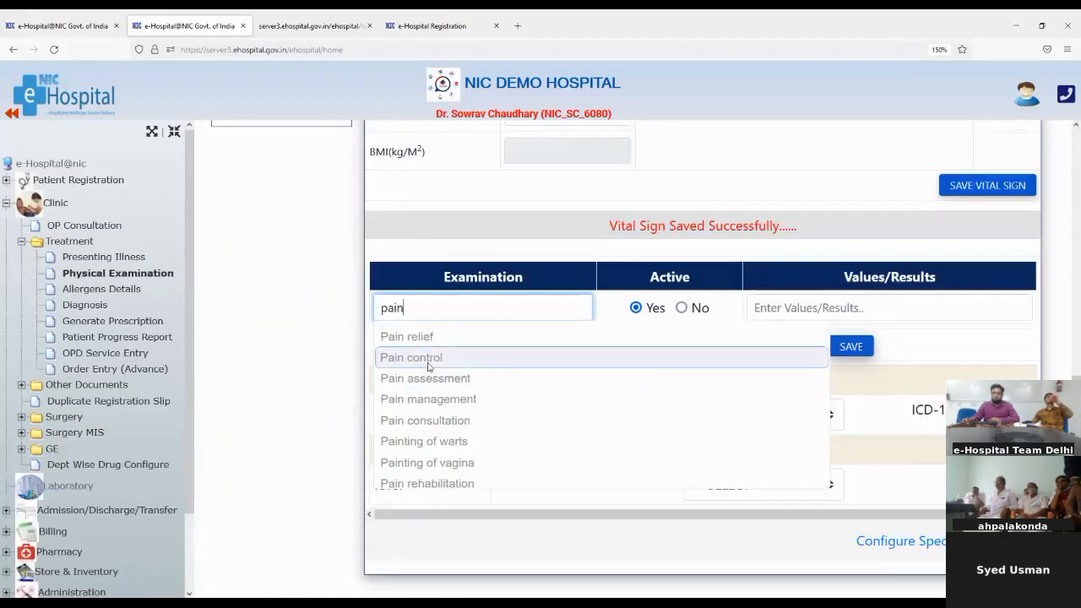
{"action": "left_click", "coordinate": [428, 358]}
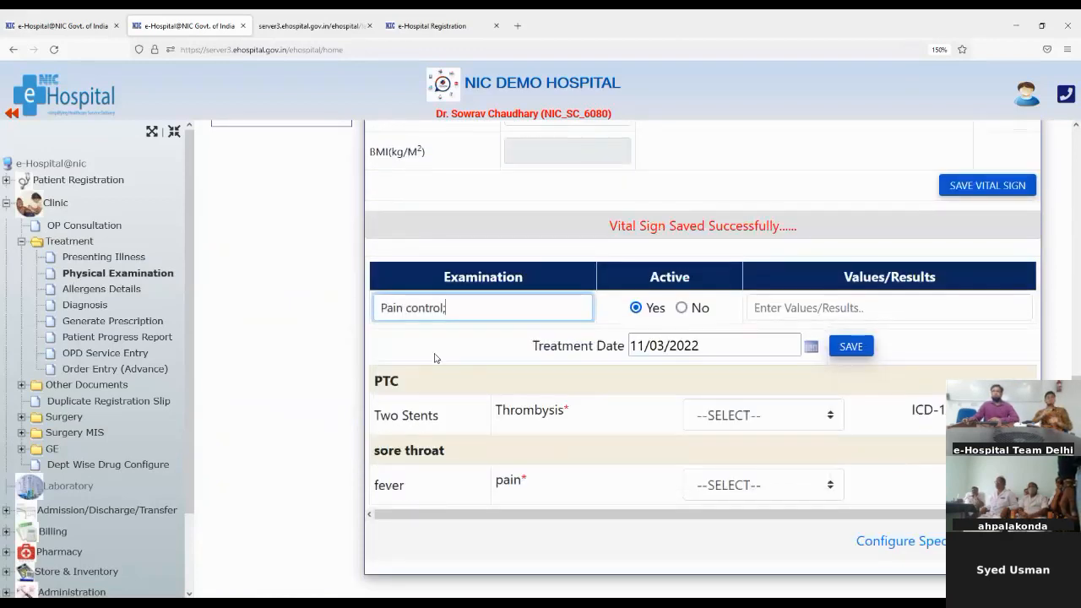
{"action": "left_click", "coordinate": [858, 305]}
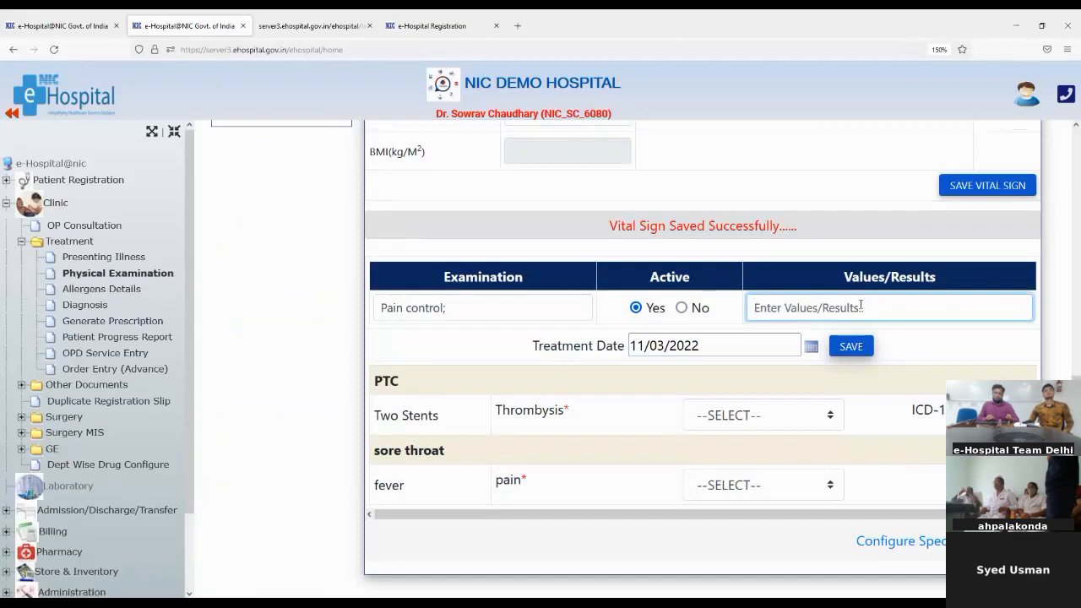
{"action": "type", "text": "testing"}
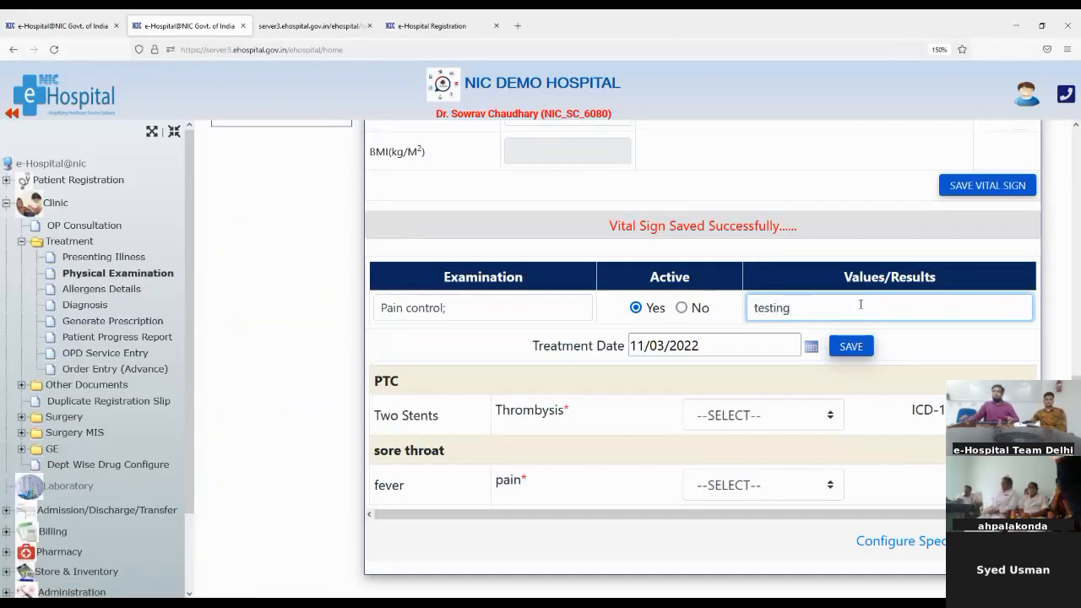
{"action": "left_click", "coordinate": [855, 346]}
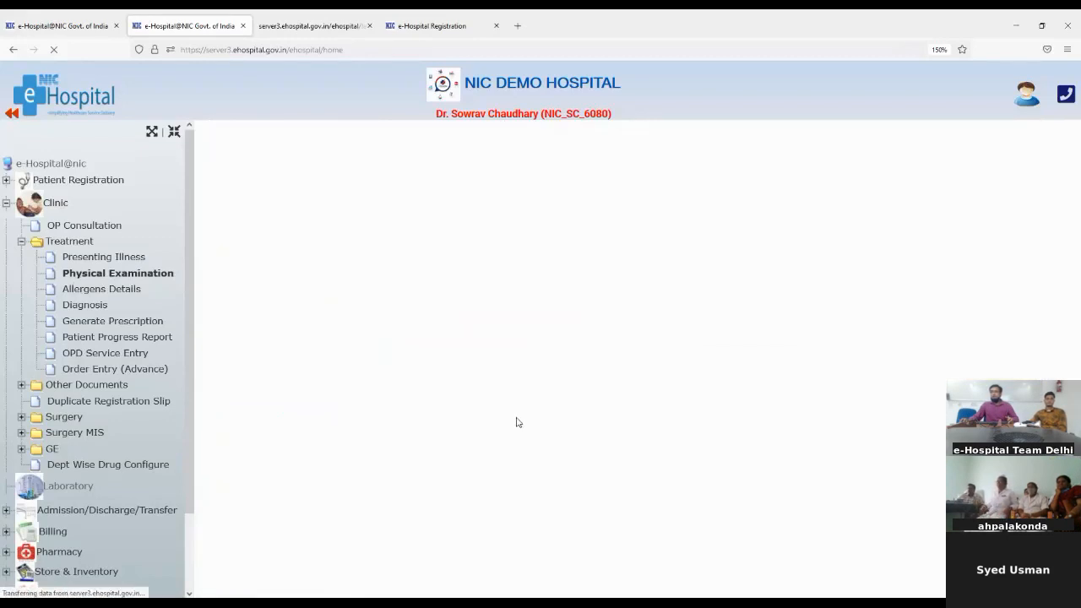
{"action": "scroll", "coordinate": [481, 507], "scroll_direction": "down", "scroll_amount": 5}
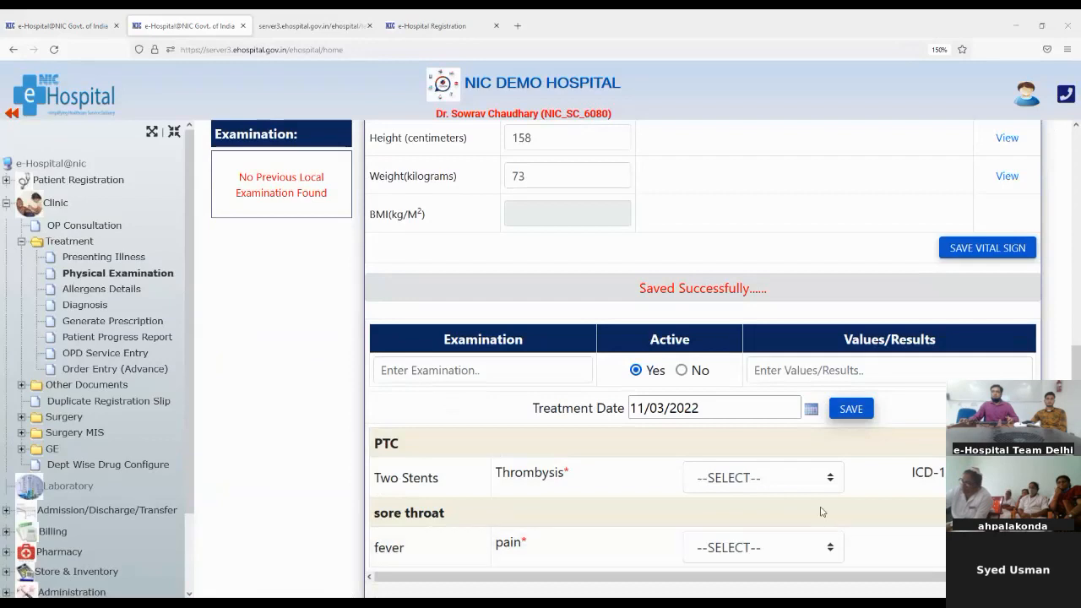
{"action": "left_click", "coordinate": [795, 480]}
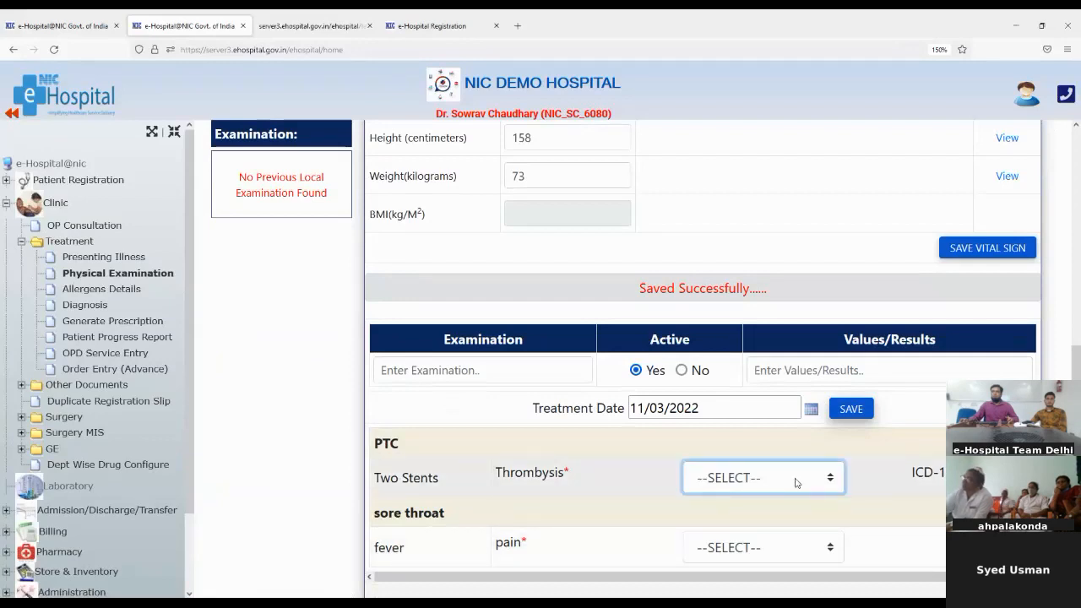
{"action": "left_click", "coordinate": [737, 549]}
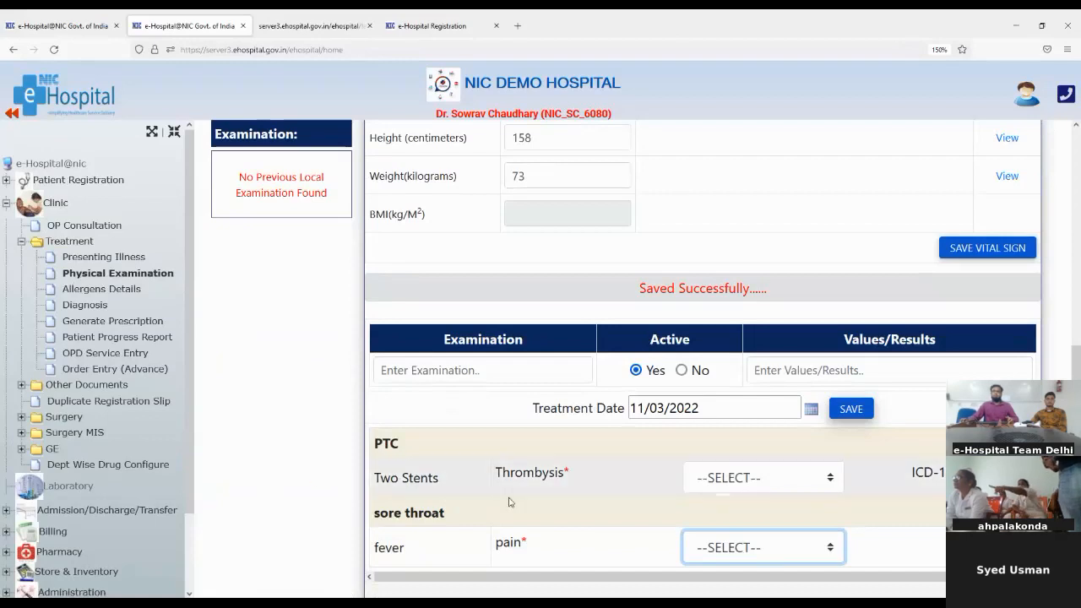
{"action": "scroll", "coordinate": [508, 502], "scroll_direction": "down", "scroll_amount": 1}
{"action": "scroll", "coordinate": [508, 501], "scroll_direction": "up", "scroll_amount": 1}
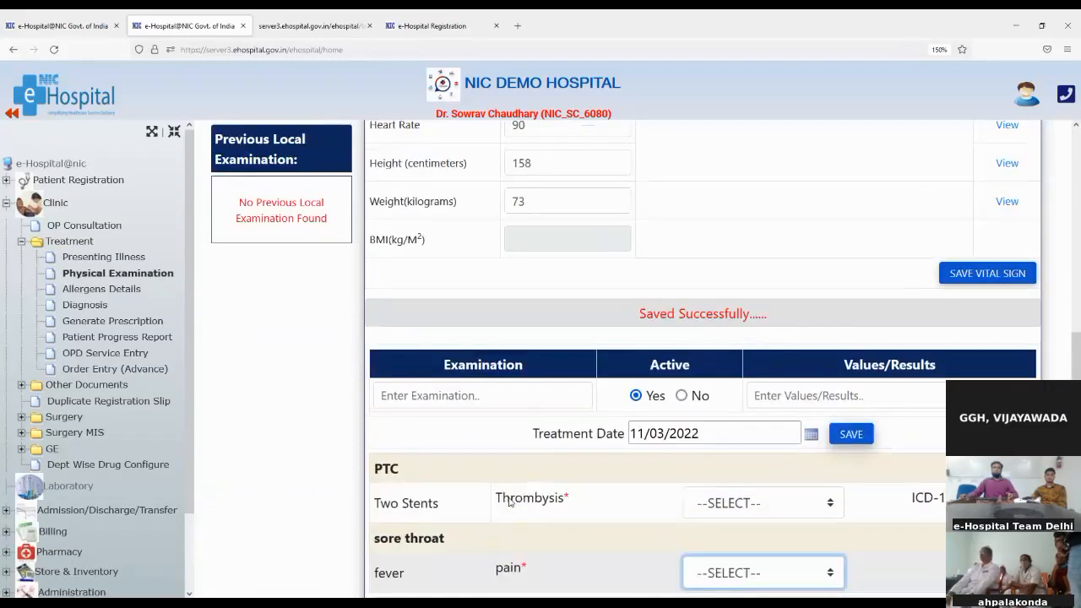
{"action": "scroll", "coordinate": [508, 502], "scroll_direction": "down", "scroll_amount": 1}
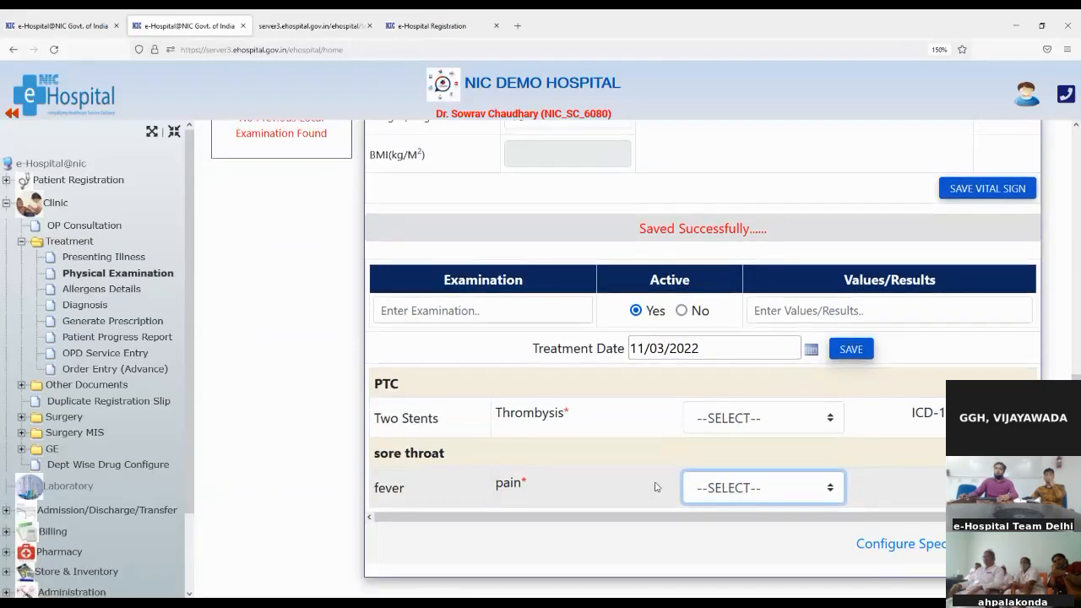
{"action": "scroll", "coordinate": [654, 488], "scroll_direction": "up", "scroll_amount": 3}
{"action": "scroll", "coordinate": [655, 487], "scroll_direction": "up", "scroll_amount": 1}
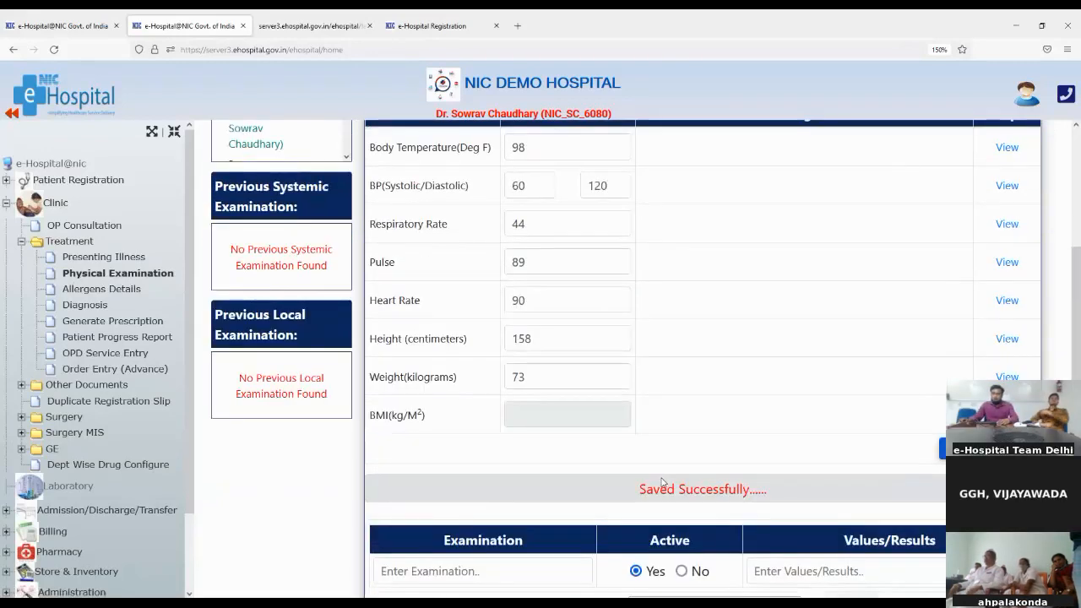
{"action": "scroll", "coordinate": [662, 483], "scroll_direction": "up", "scroll_amount": 3}
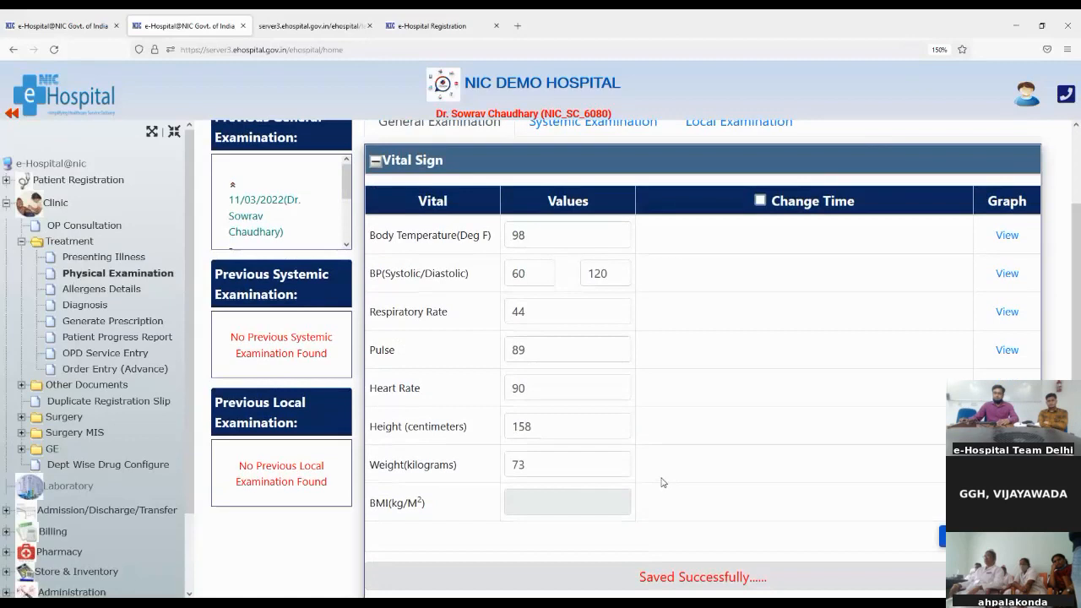
{"action": "scroll", "coordinate": [662, 482], "scroll_direction": "down", "scroll_amount": 4}
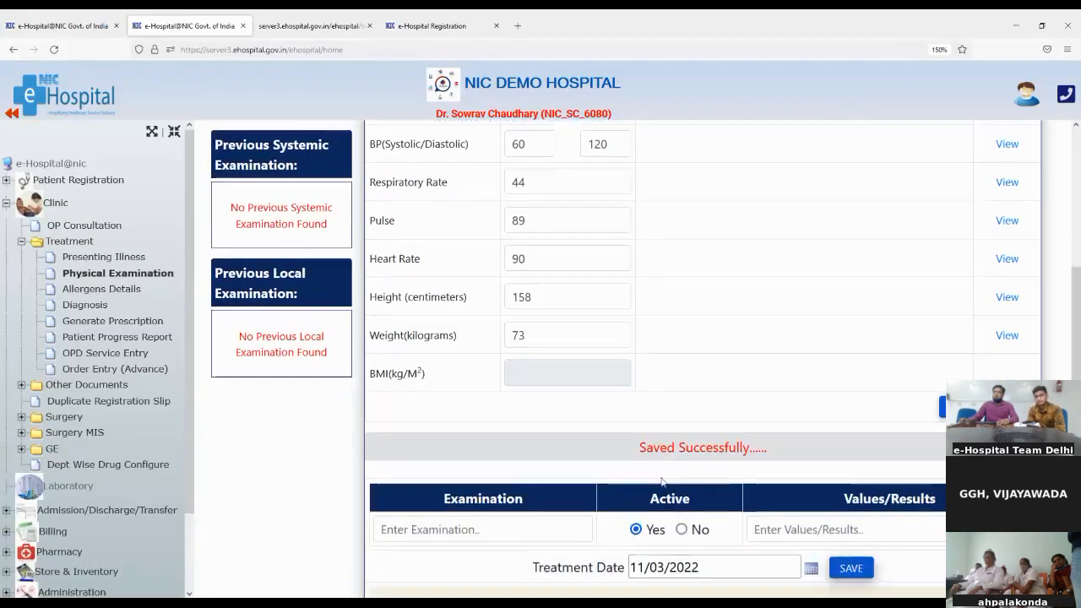
{"action": "scroll", "coordinate": [573, 569], "scroll_direction": "down", "scroll_amount": 3}
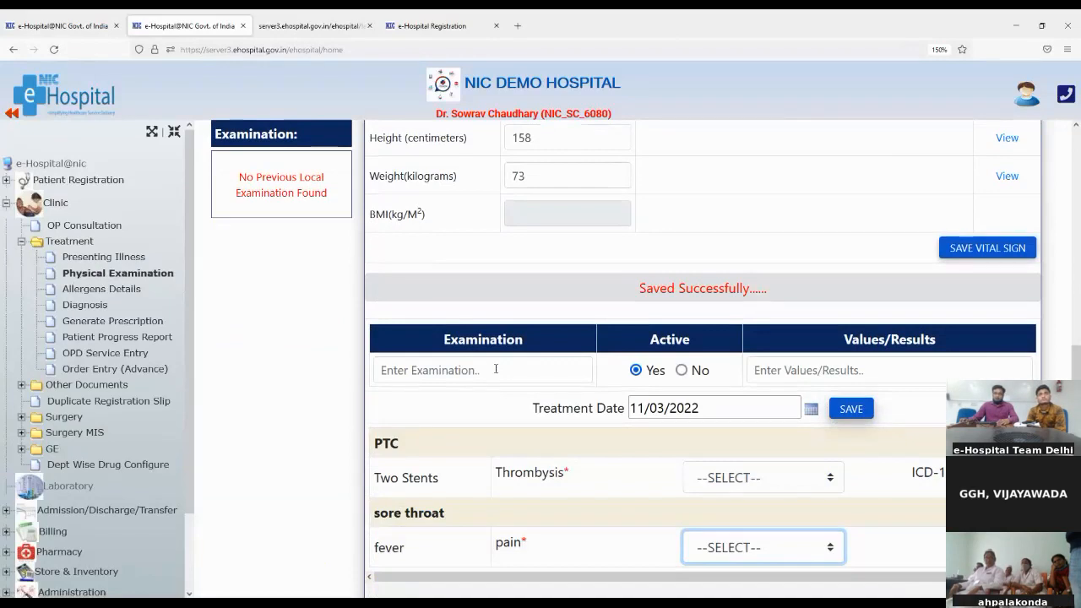
{"action": "scroll", "coordinate": [496, 371], "scroll_direction": "down", "scroll_amount": 1}
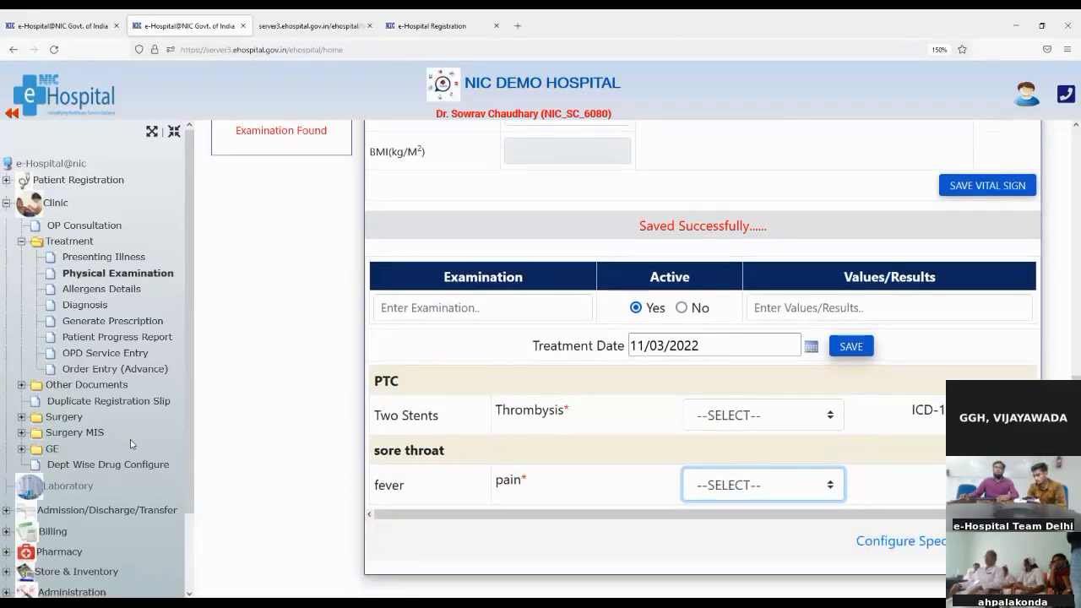
{"action": "scroll", "coordinate": [377, 389], "scroll_direction": "up", "scroll_amount": 5}
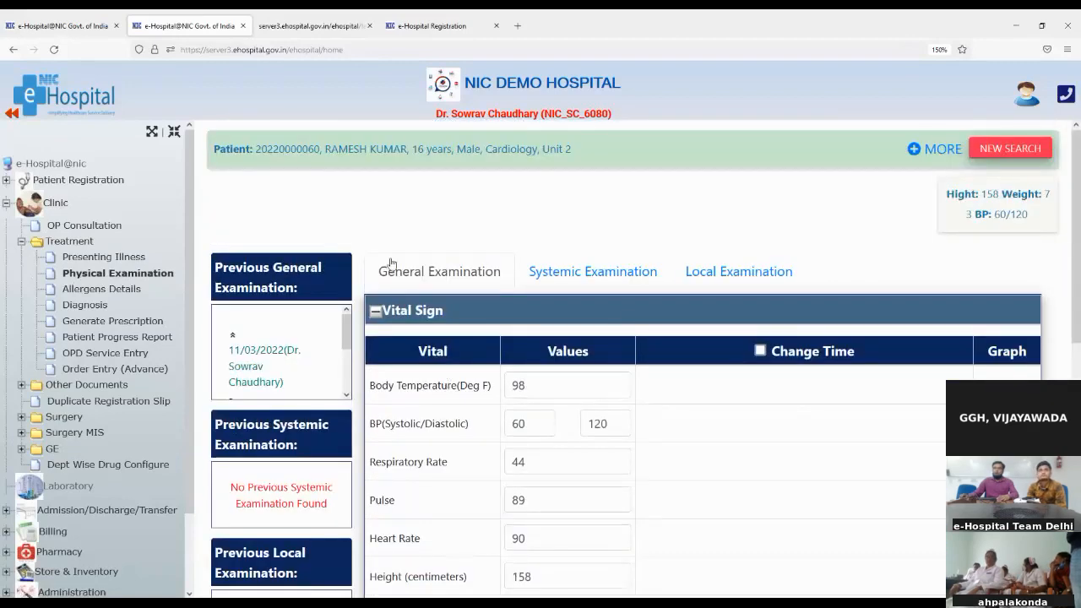
Save a 'Pain assessment' systemic examination with the result 'Ok'
{"action": "left_click", "coordinate": [557, 280]}
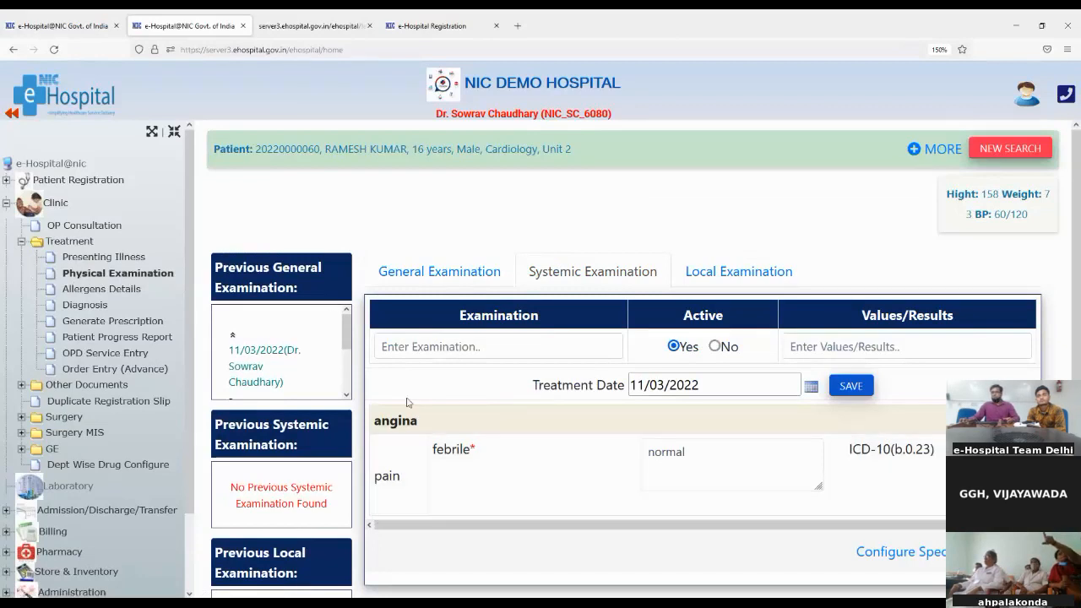
{"action": "left_click", "coordinate": [395, 347]}
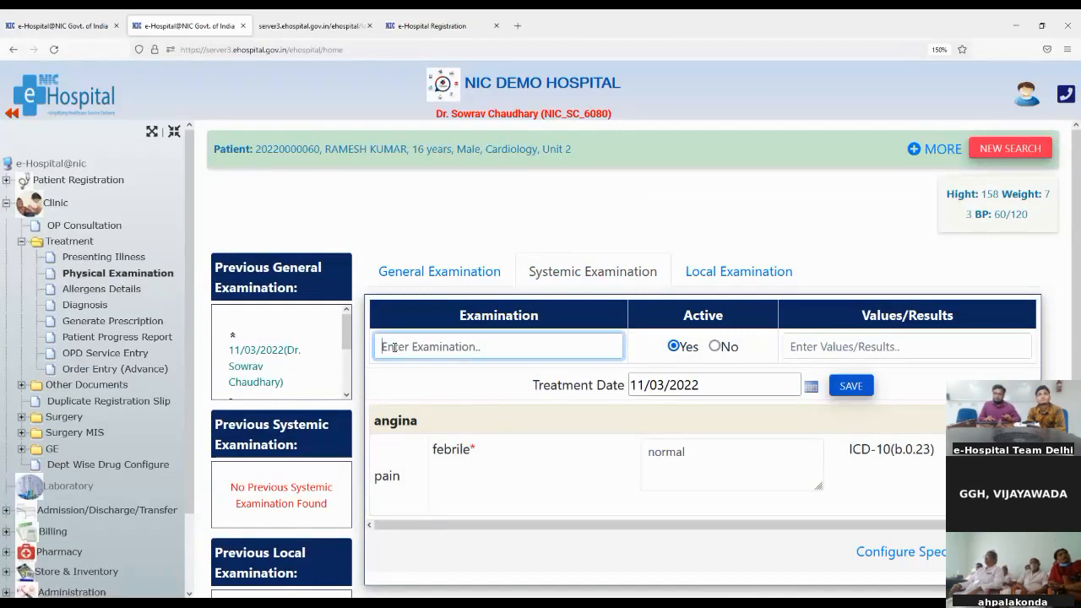
{"action": "type", "text": "pain"}
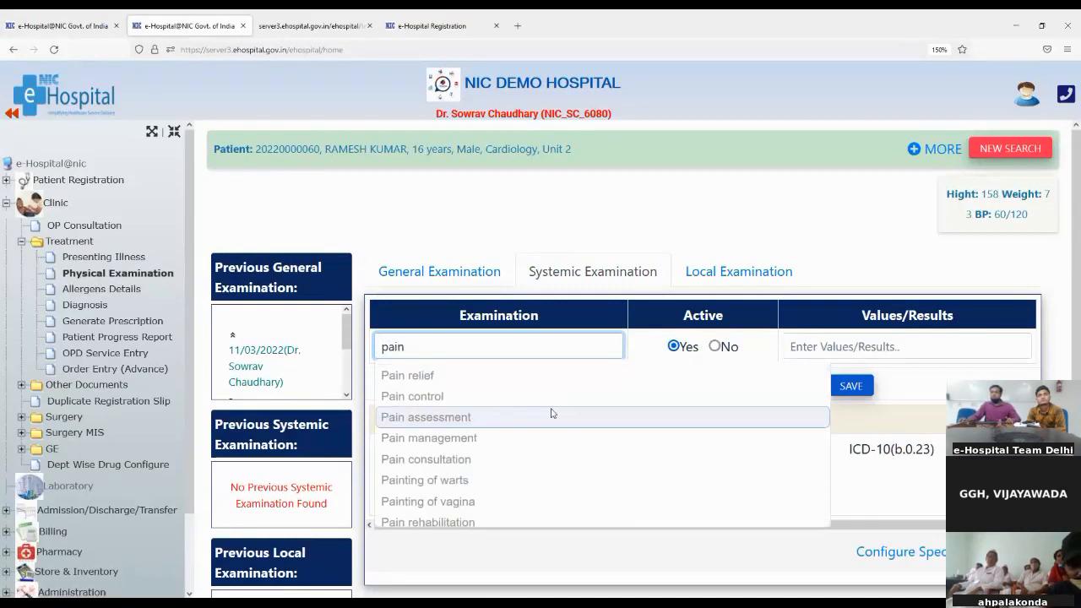
{"action": "left_click", "coordinate": [406, 418]}
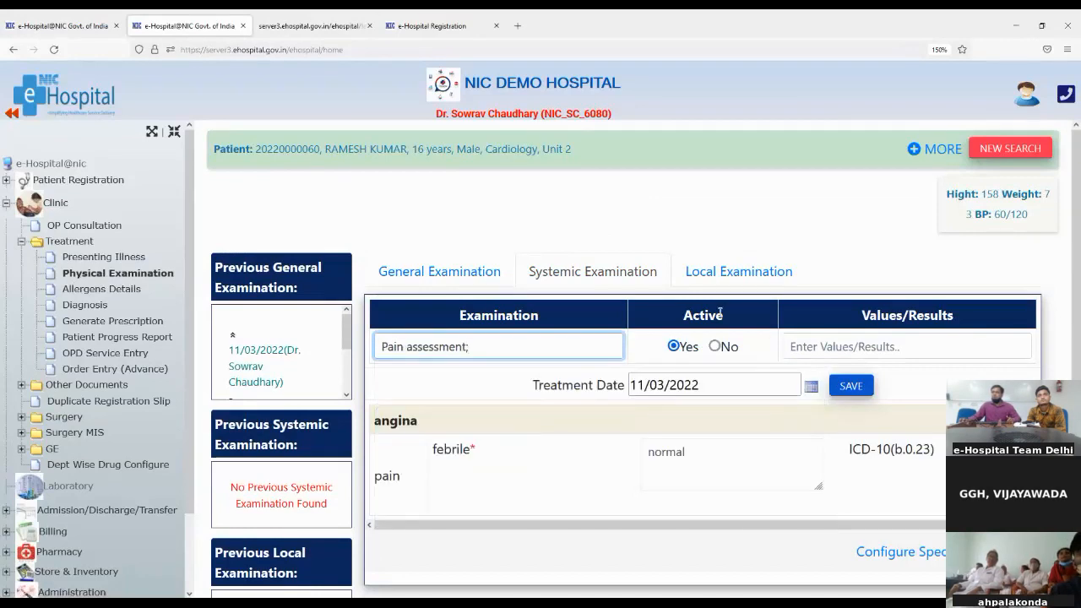
{"action": "left_click", "coordinate": [814, 348]}
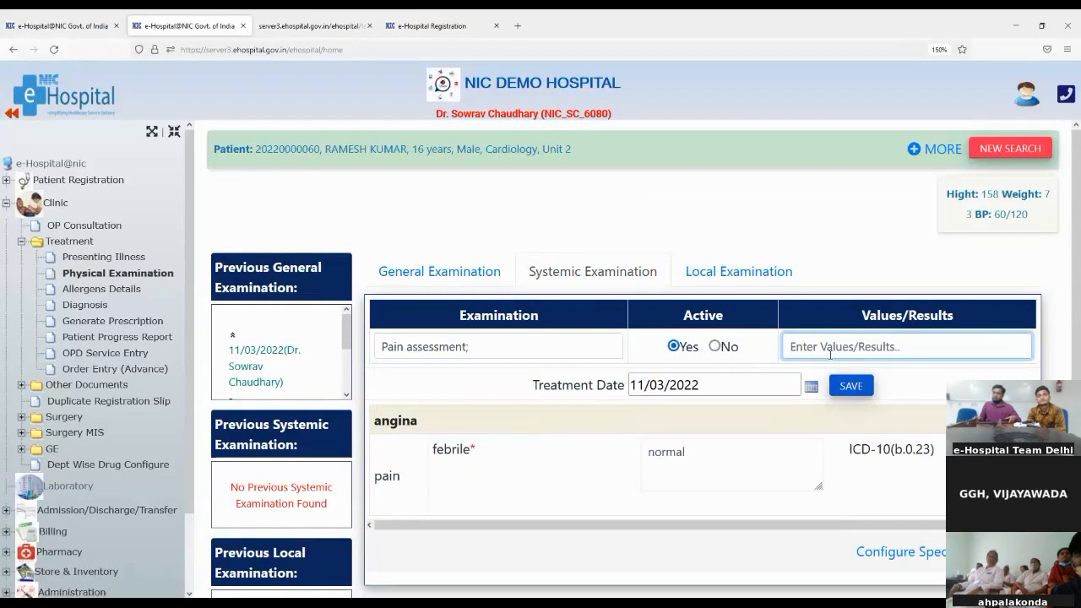
{"action": "type", "text": "Ok"}
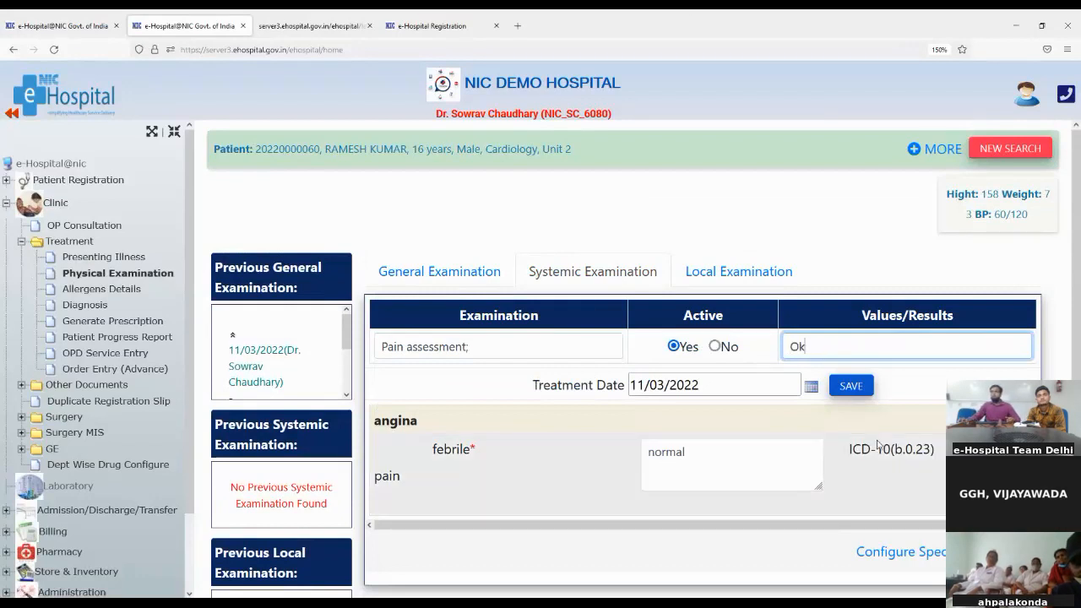
{"action": "left_click", "coordinate": [848, 385]}
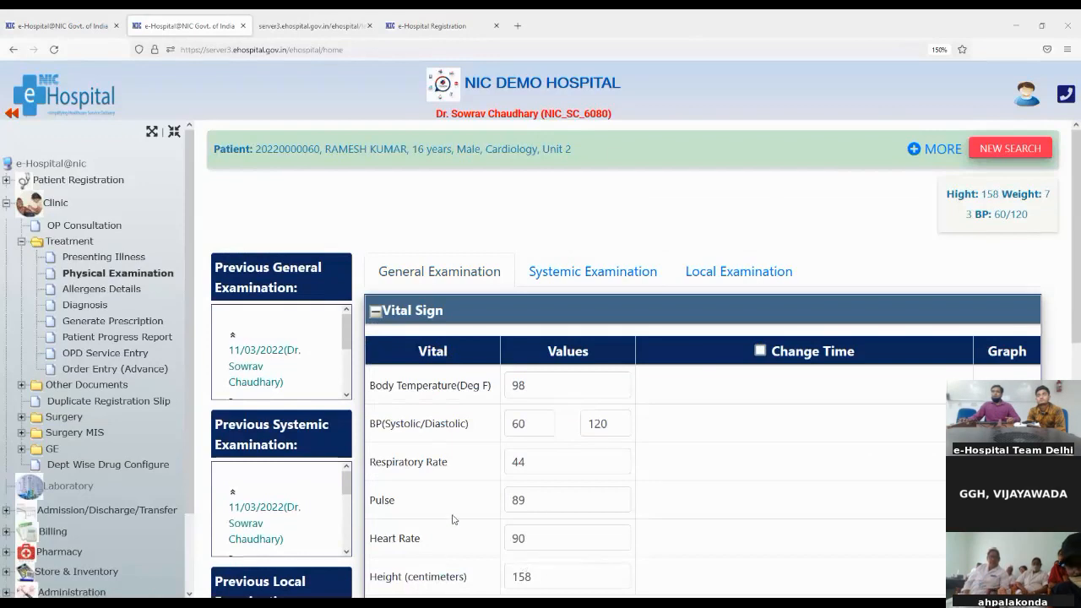
{"action": "scroll", "coordinate": [473, 515], "scroll_direction": "down", "scroll_amount": 6}
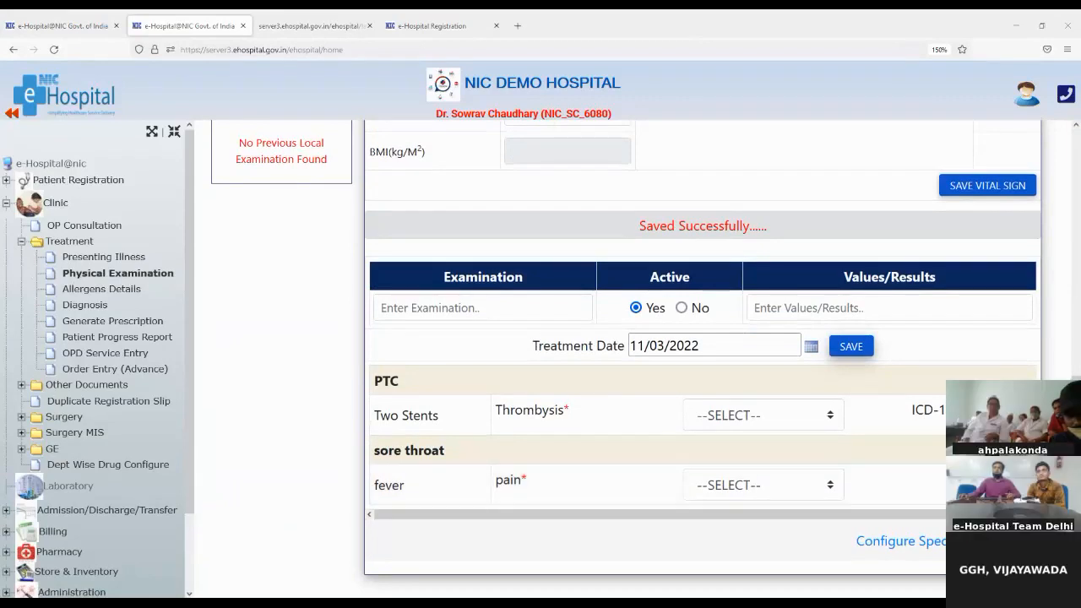
{"action": "scroll", "coordinate": [708, 420], "scroll_direction": "up", "scroll_amount": 8}
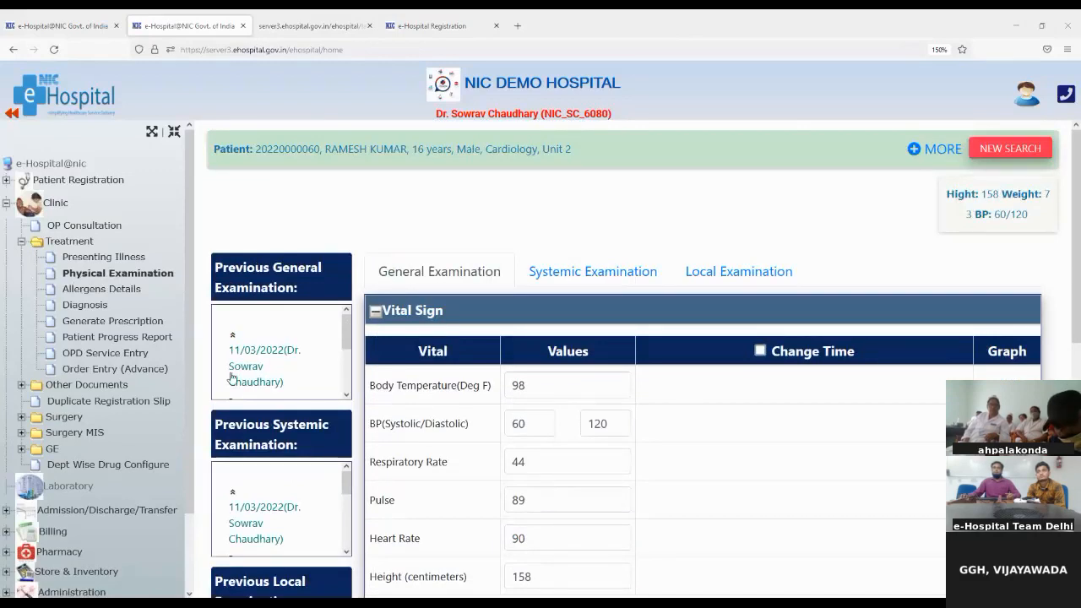
Save a 'Pain consultation' local examination with the result 'ok'
{"action": "left_click", "coordinate": [732, 281]}
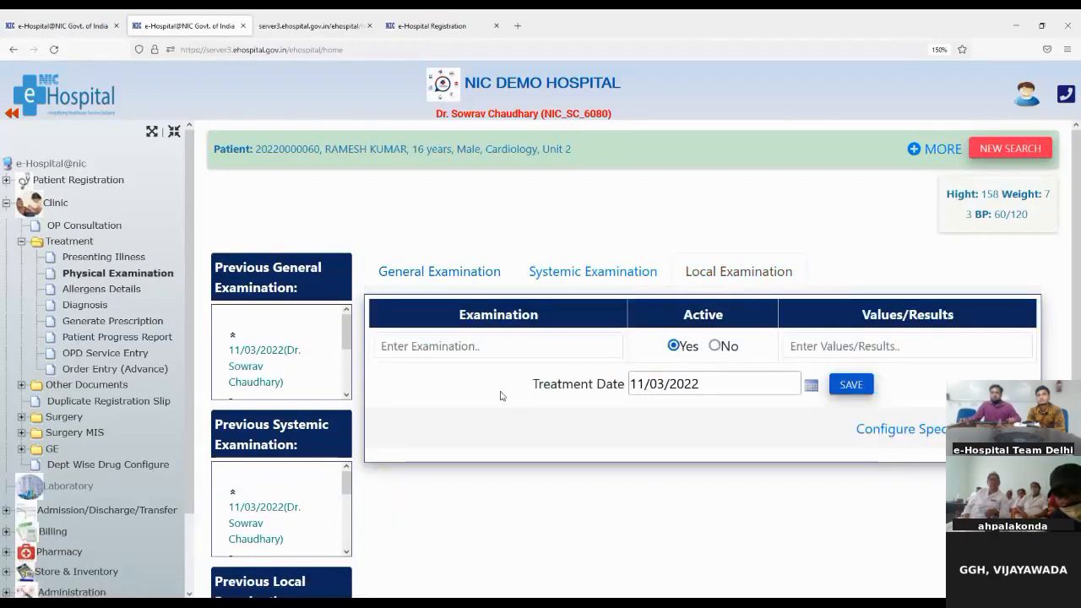
{"action": "left_click", "coordinate": [422, 339]}
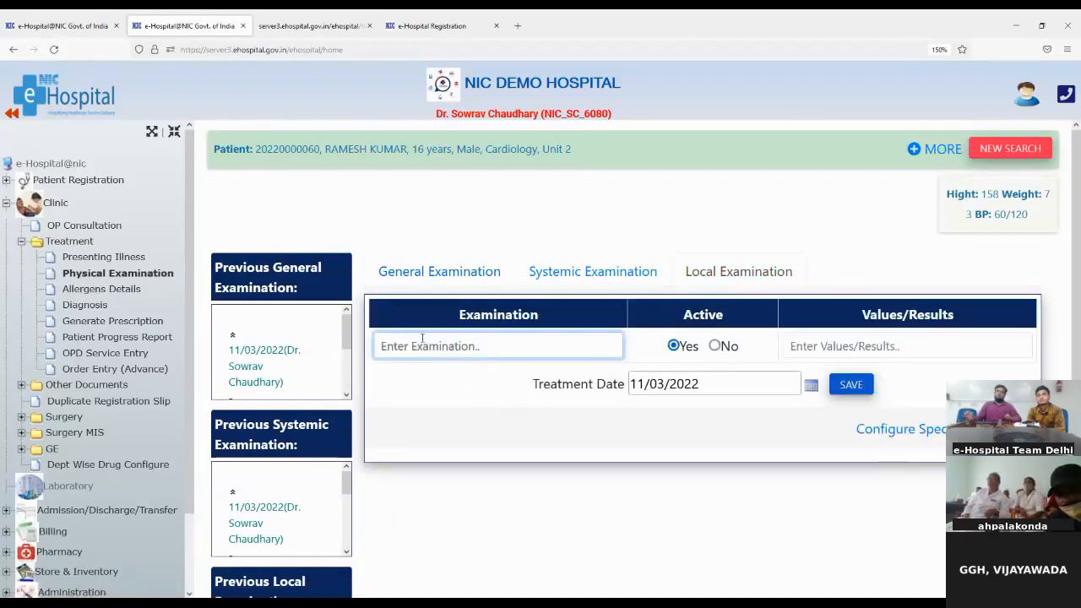
{"action": "type", "text": "p"}
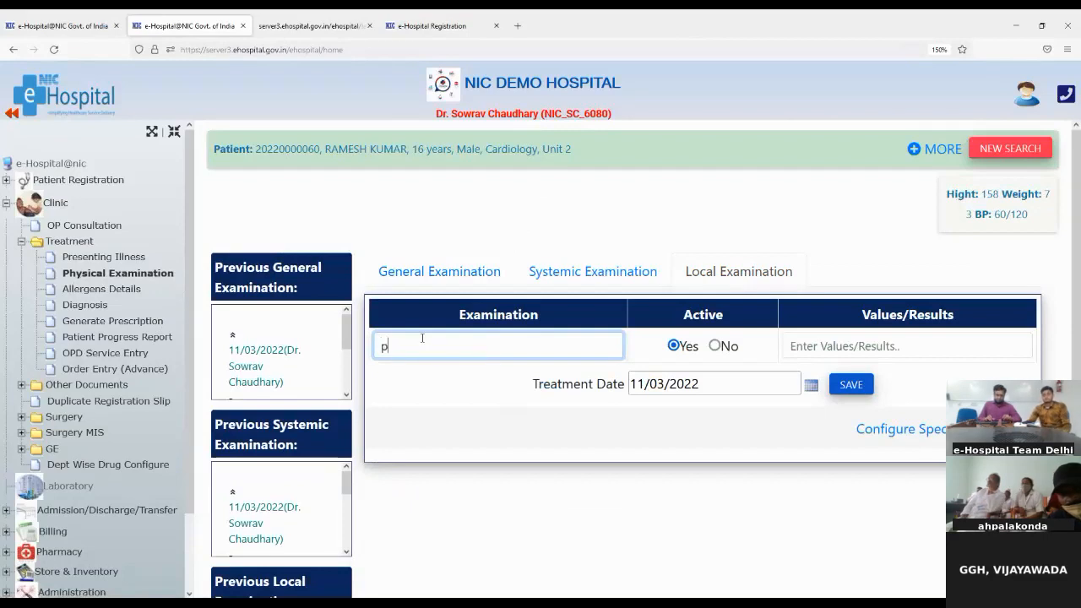
{"action": "type", "text": "ain"}
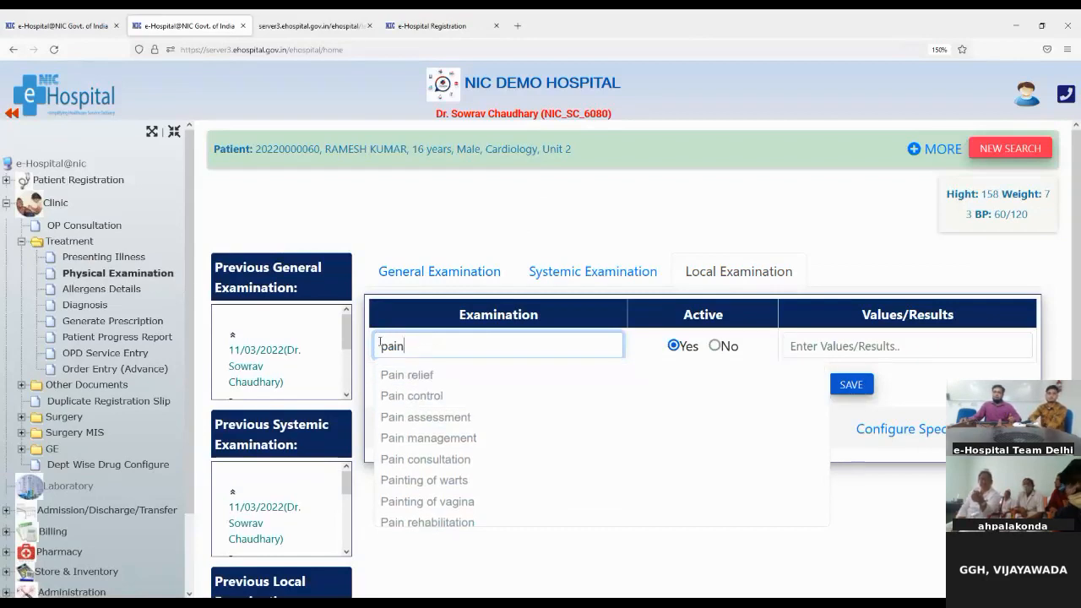
{"action": "left_click_drag", "start_coordinate": [380, 350], "coordinate": [389, 350]}
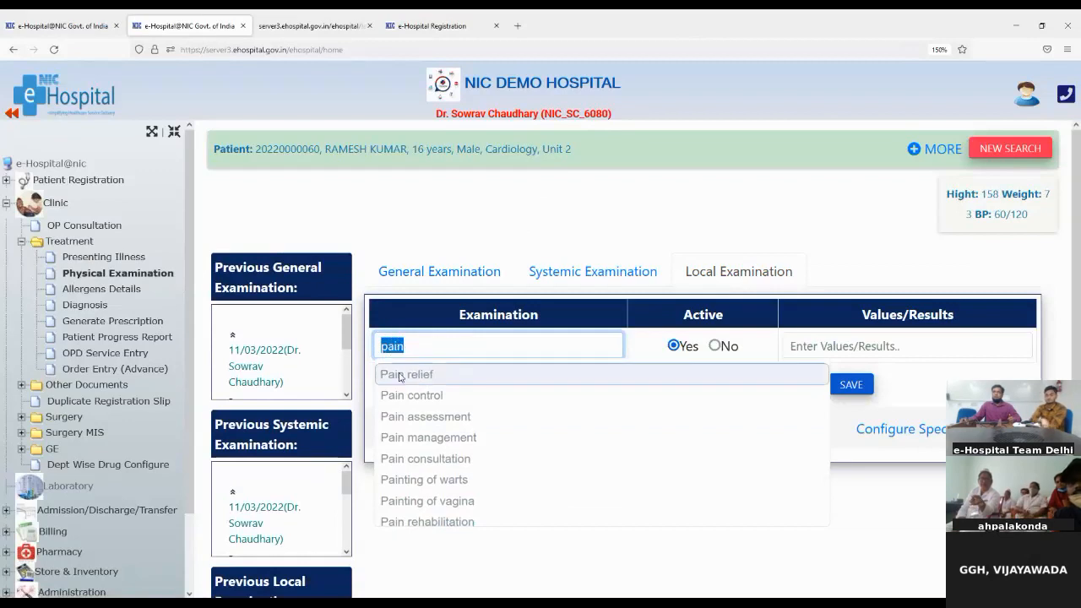
{"action": "scroll", "coordinate": [420, 372], "scroll_direction": "down", "scroll_amount": 2}
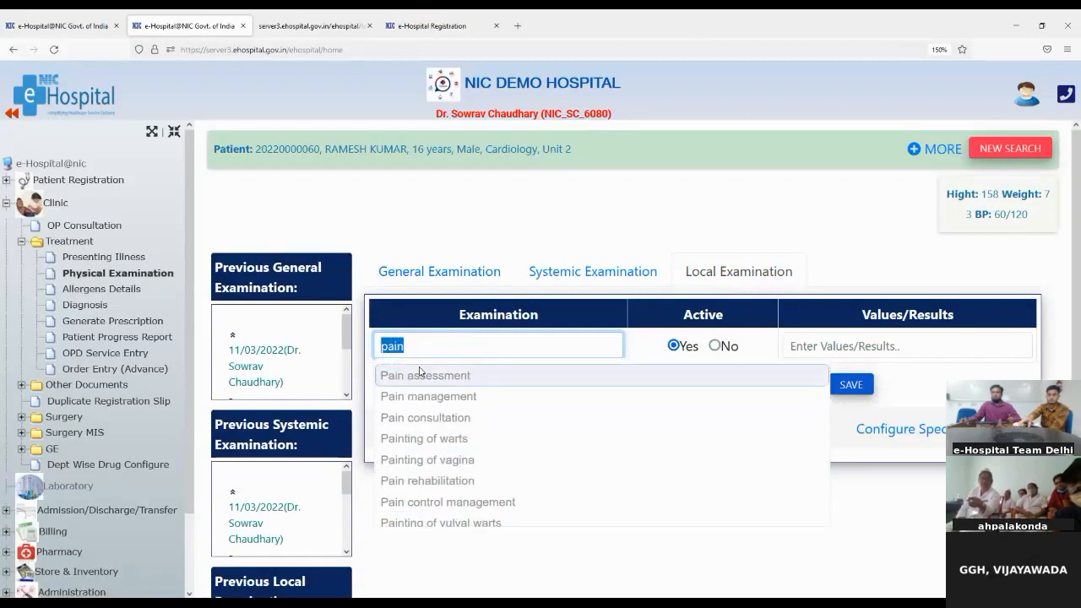
{"action": "scroll", "coordinate": [446, 509], "scroll_direction": "down", "scroll_amount": 2}
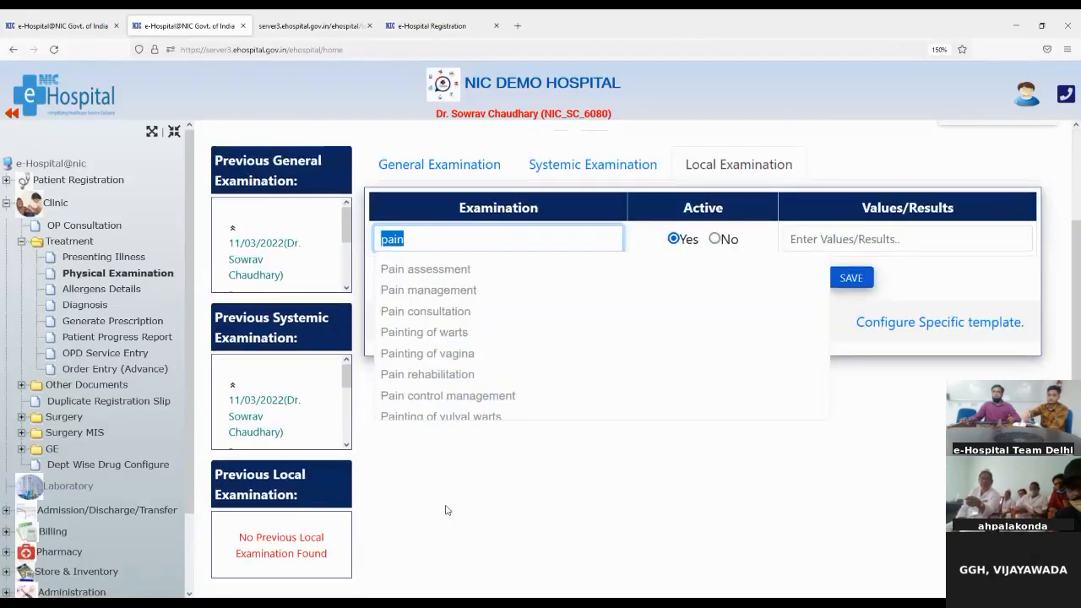
{"action": "left_click", "coordinate": [413, 311]}
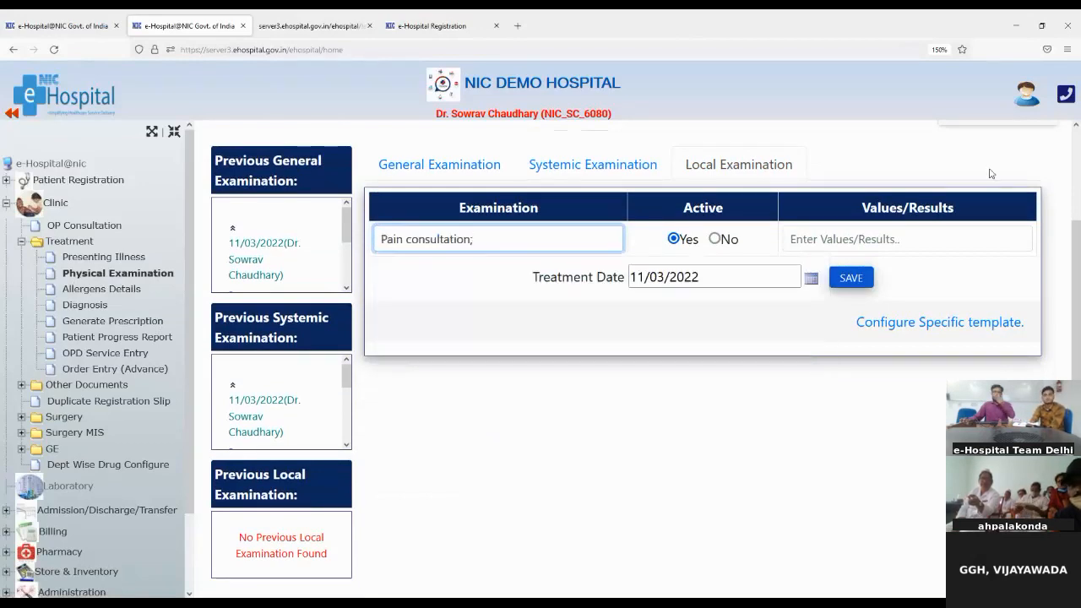
{"action": "left_click", "coordinate": [915, 237]}
{"action": "type", "text": "ok"}
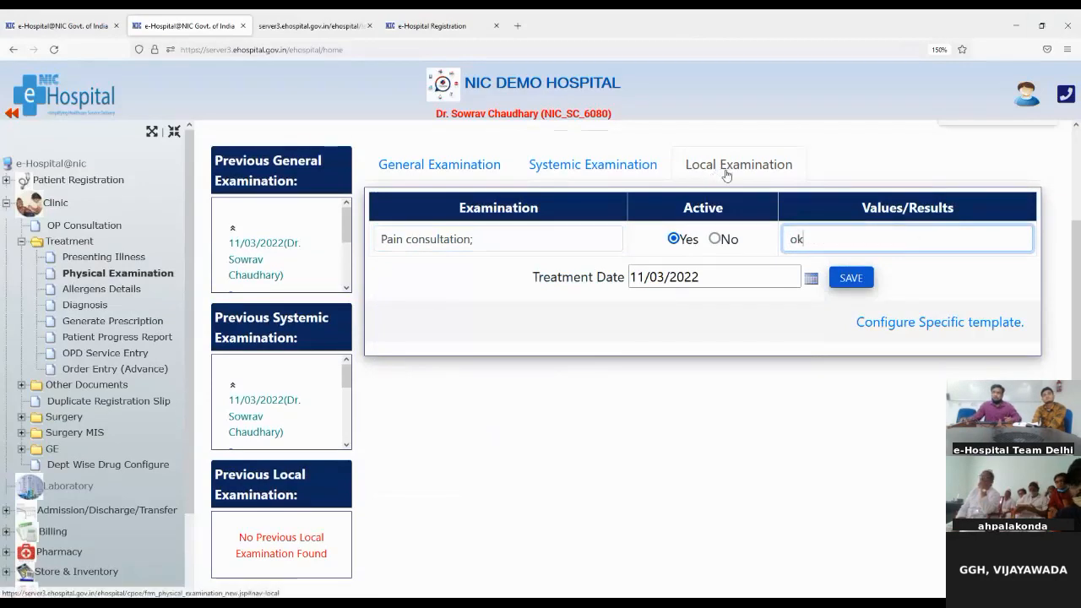
{"action": "left_click", "coordinate": [848, 278]}
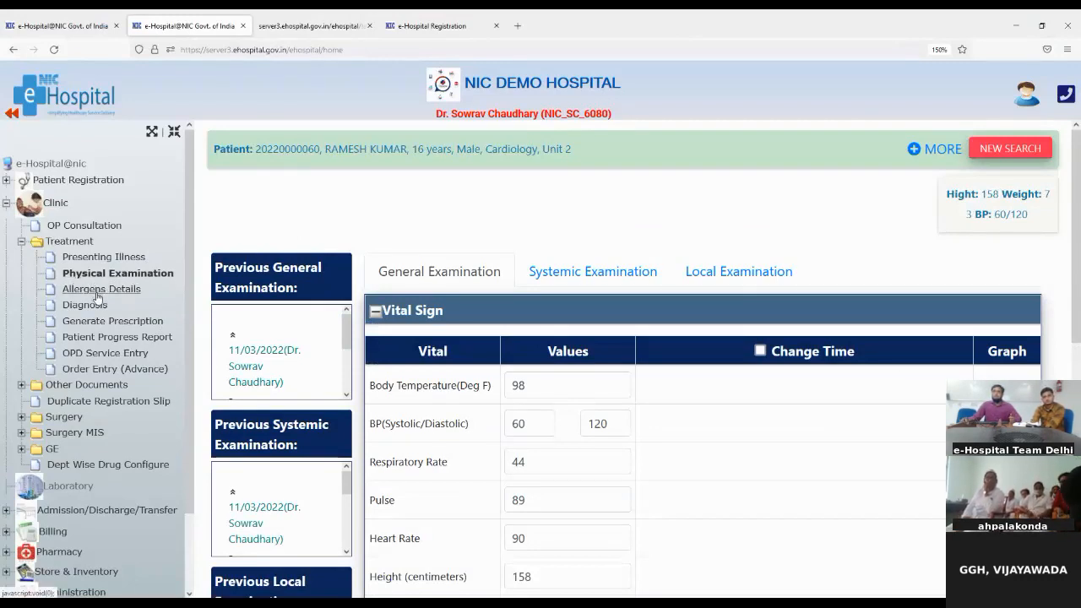
{"action": "scroll", "coordinate": [239, 311], "scroll_direction": "down", "scroll_amount": 3}
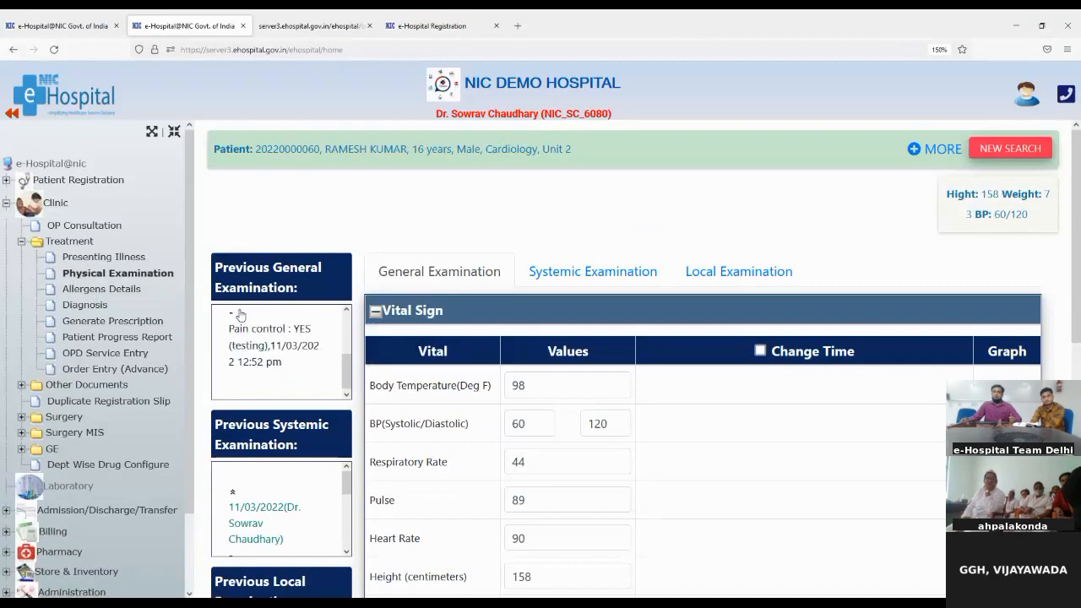
{"action": "scroll", "coordinate": [240, 313], "scroll_direction": "down", "scroll_amount": 2}
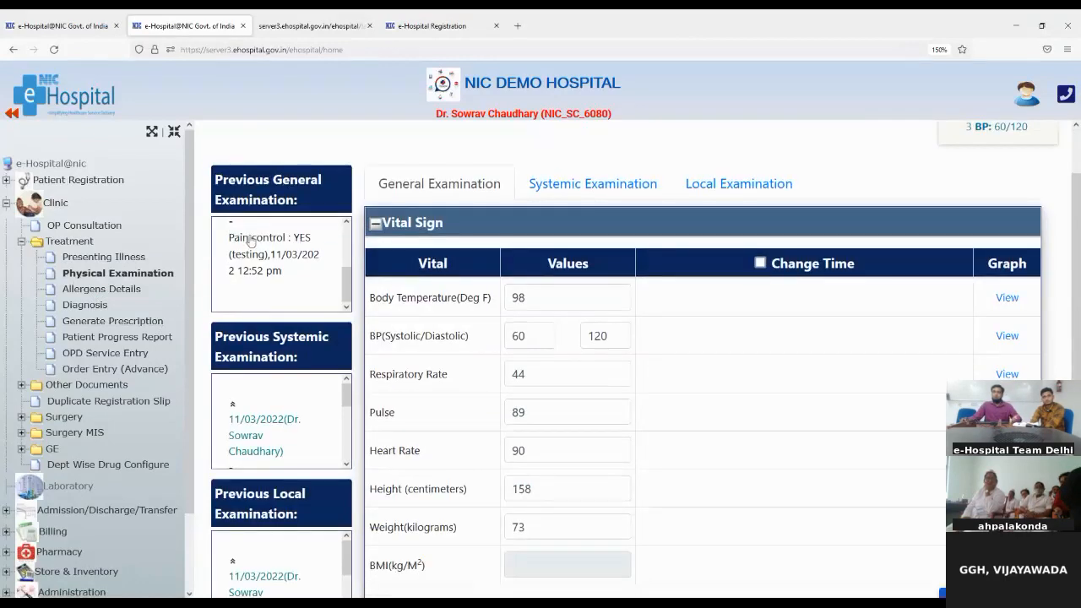
{"action": "scroll", "coordinate": [271, 256], "scroll_direction": "up", "scroll_amount": 2}
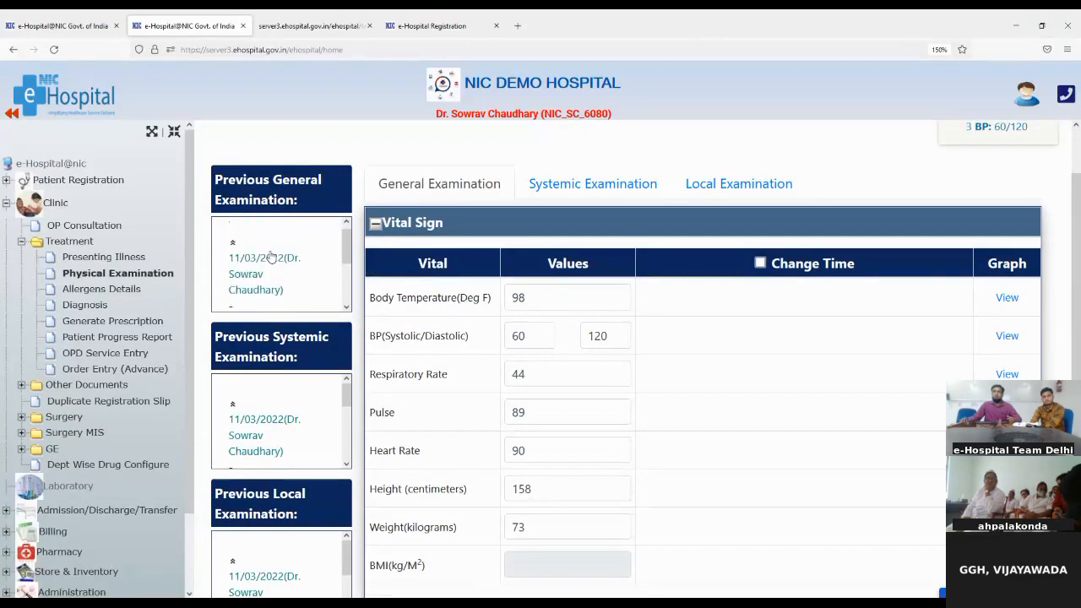
{"action": "scroll", "coordinate": [270, 256], "scroll_direction": "down", "scroll_amount": 2}
{"action": "scroll", "coordinate": [272, 388], "scroll_direction": "down", "scroll_amount": 1}
{"action": "scroll", "coordinate": [272, 387], "scroll_direction": "down", "scroll_amount": 2}
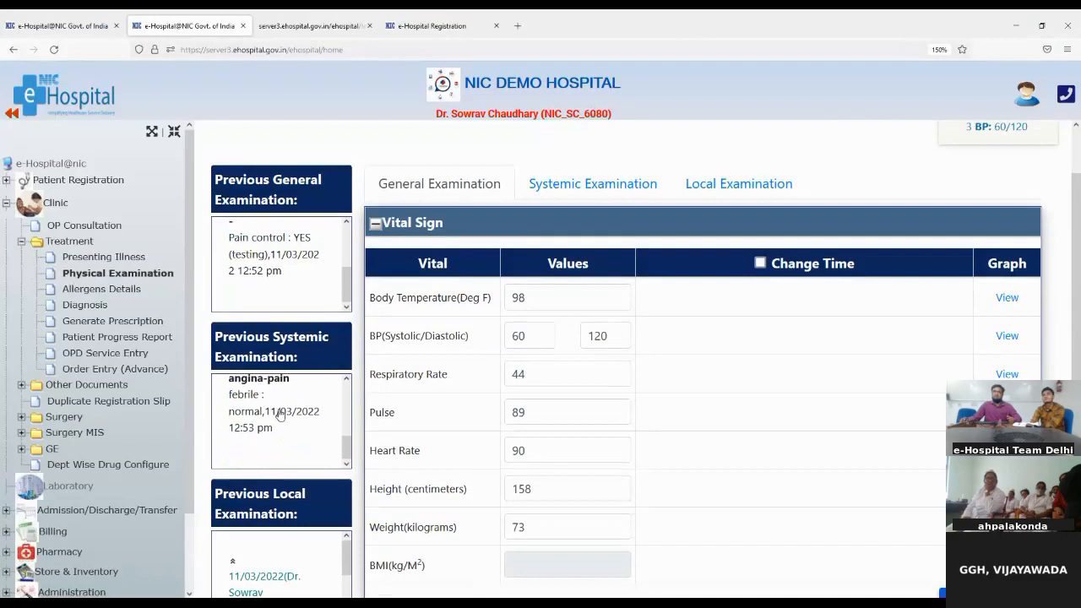
{"action": "scroll", "coordinate": [279, 413], "scroll_direction": "down", "scroll_amount": 2}
{"action": "scroll", "coordinate": [279, 413], "scroll_direction": "down", "scroll_amount": 1}
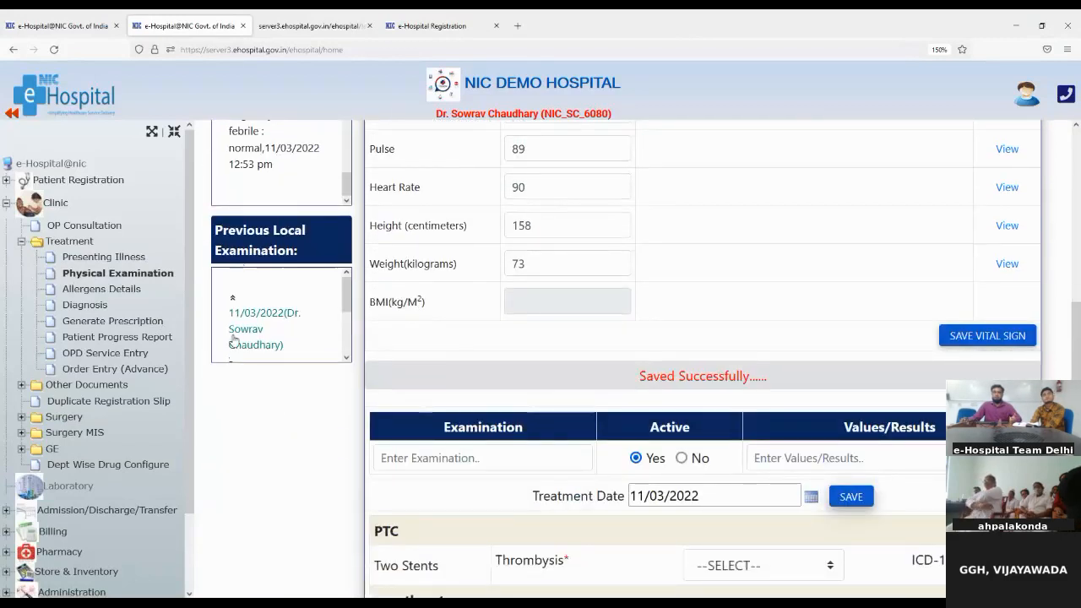
{"action": "scroll", "coordinate": [234, 340], "scroll_direction": "down", "scroll_amount": 2}
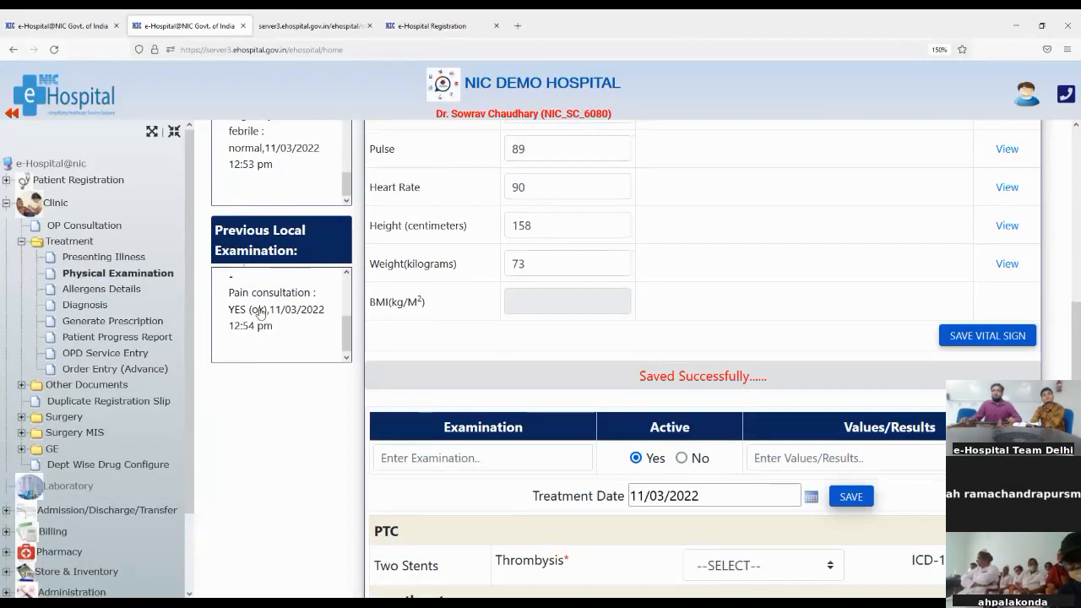
{"action": "scroll", "coordinate": [262, 313], "scroll_direction": "up", "scroll_amount": 2}
{"action": "scroll", "coordinate": [274, 325], "scroll_direction": "down", "scroll_amount": 2}
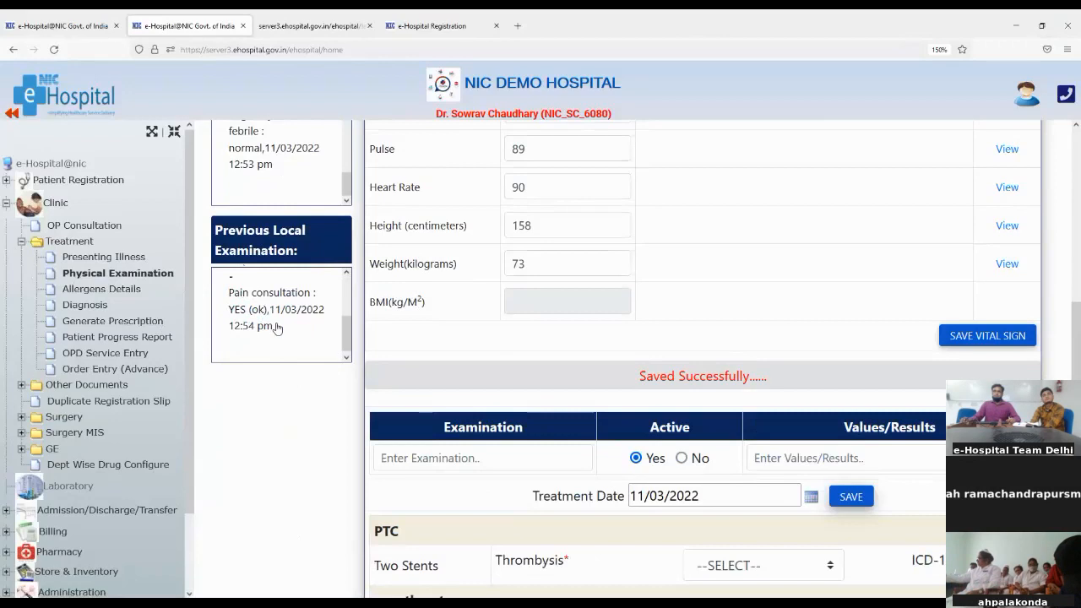
In Allergens Details, mark Anticonvulsants as mild and Beets as mild to moderate
{"action": "left_click", "coordinate": [76, 290]}
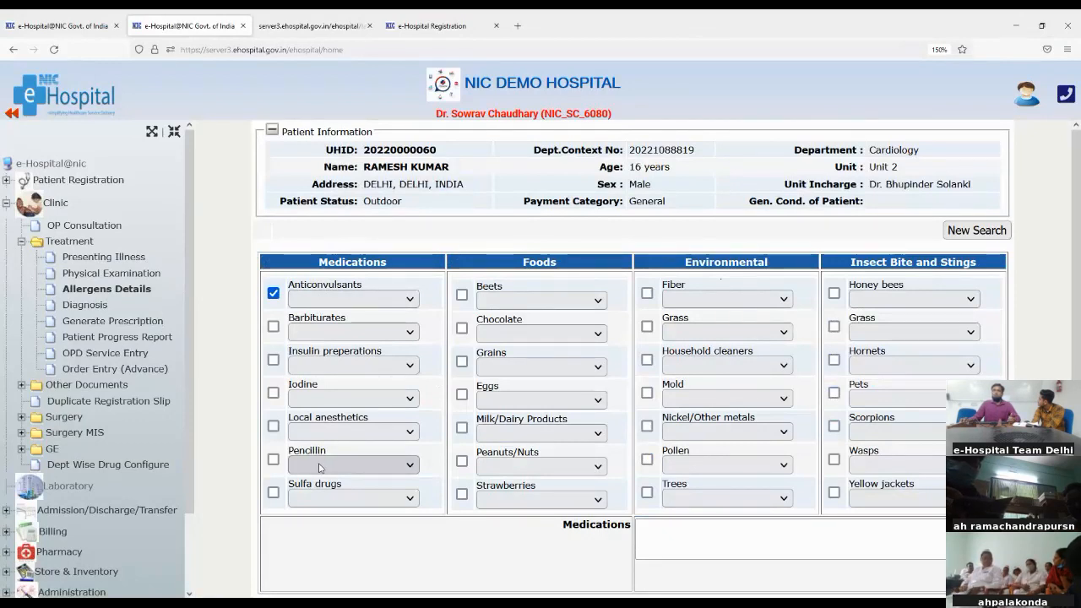
{"action": "left_click", "coordinate": [328, 345]}
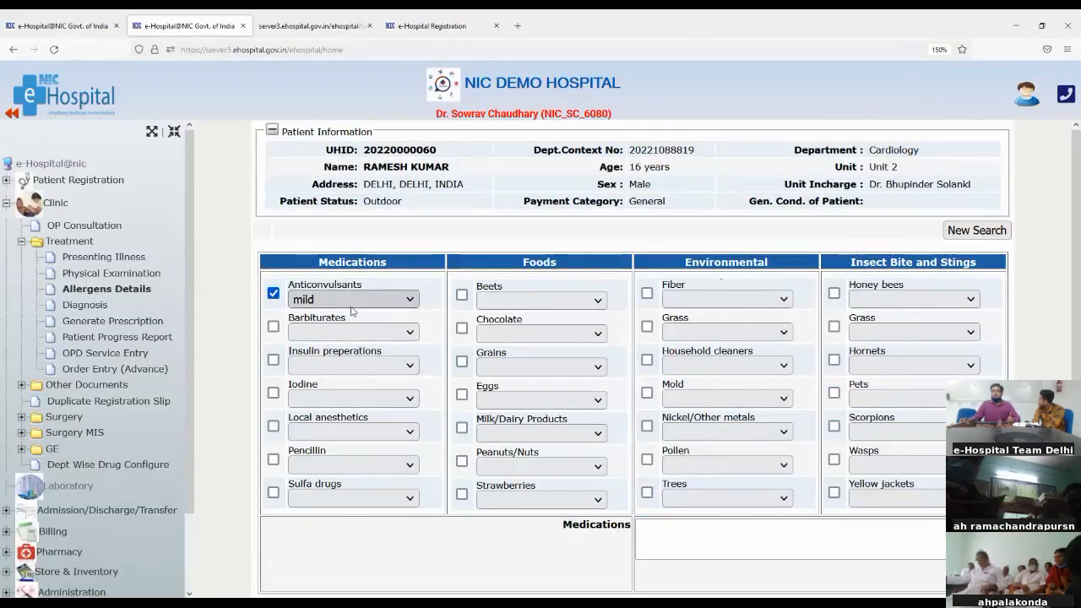
{"action": "left_click", "coordinate": [461, 295]}
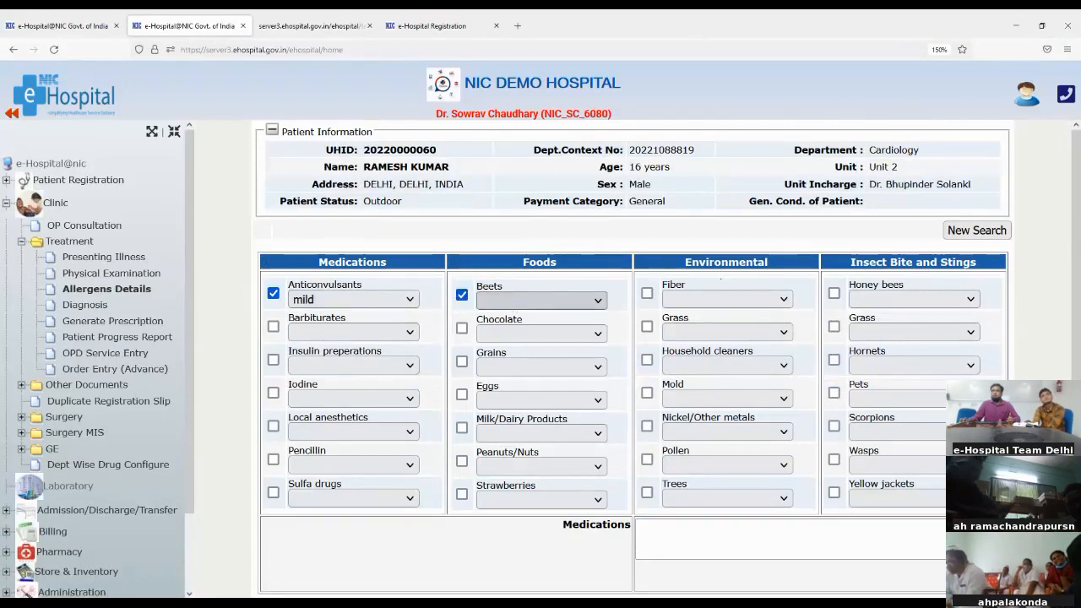
{"action": "left_click", "coordinate": [521, 367]}
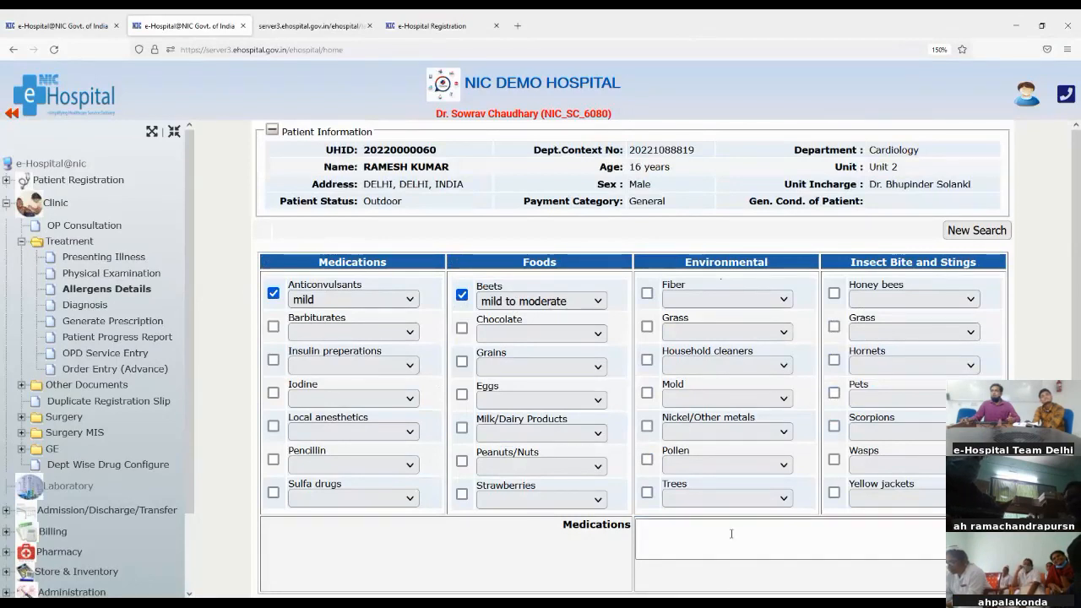
{"action": "left_click", "coordinate": [660, 529]}
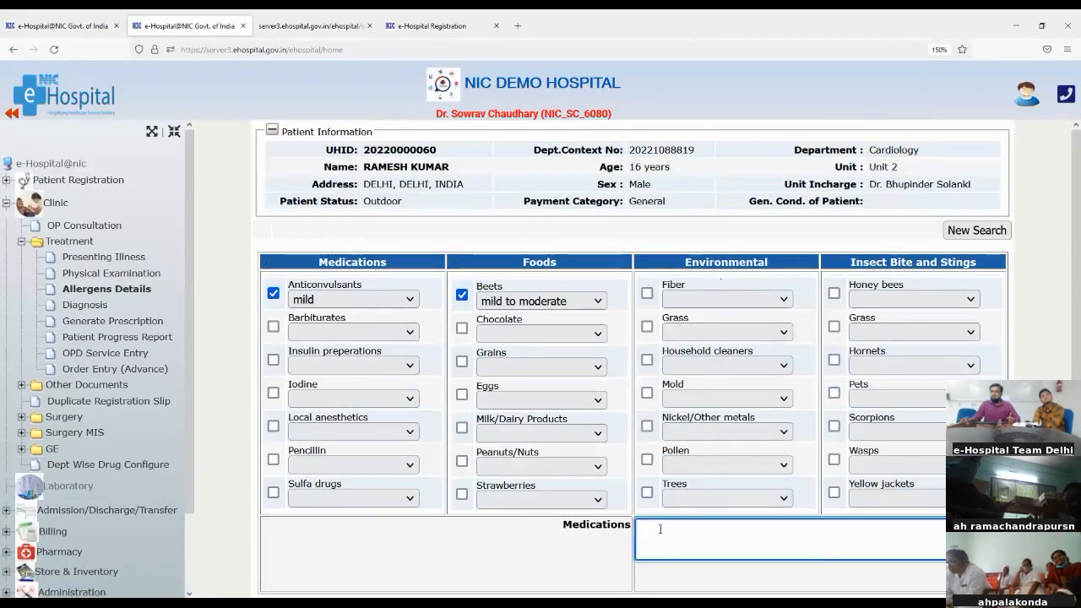
{"action": "scroll", "coordinate": [660, 529], "scroll_direction": "down", "scroll_amount": 1}
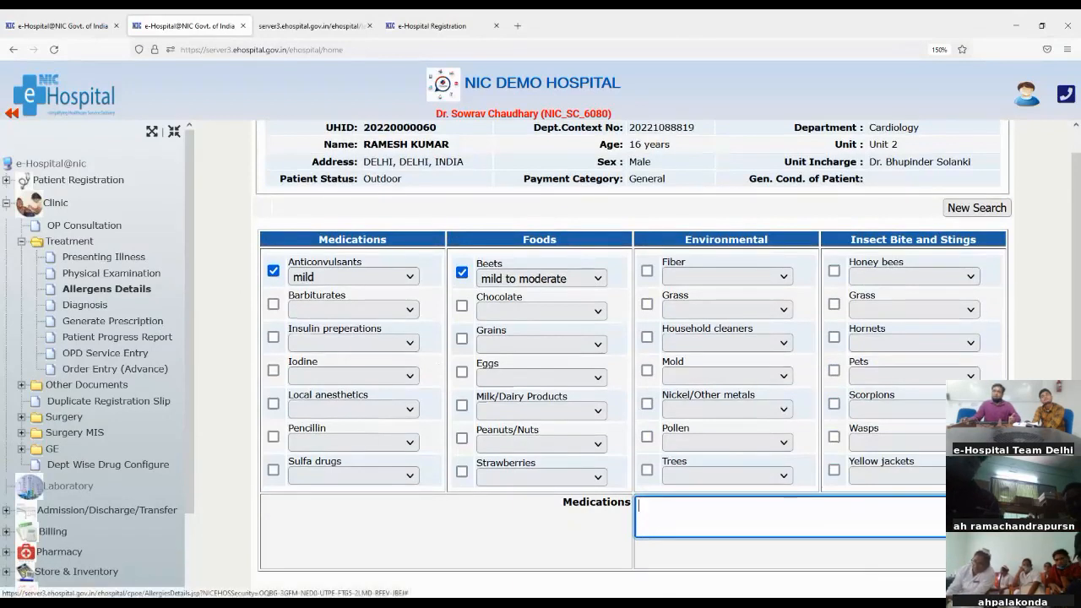
List Augmentin 250MG from the Drug Store and dolo650 as the patient's medications
{"action": "left_click", "coordinate": [971, 523]}
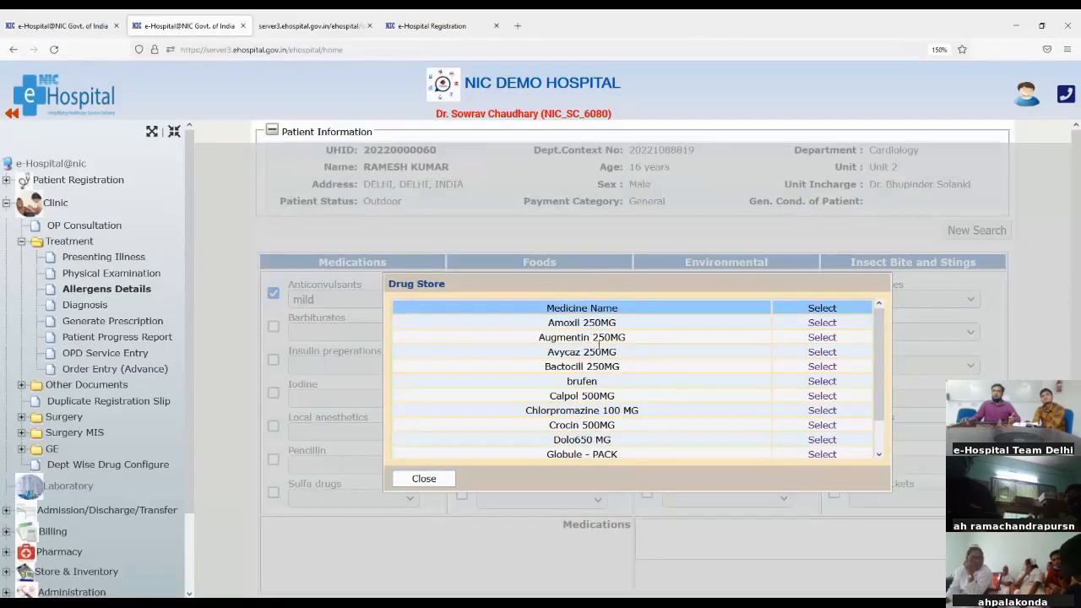
{"action": "scroll", "coordinate": [601, 336], "scroll_direction": "down", "scroll_amount": 2}
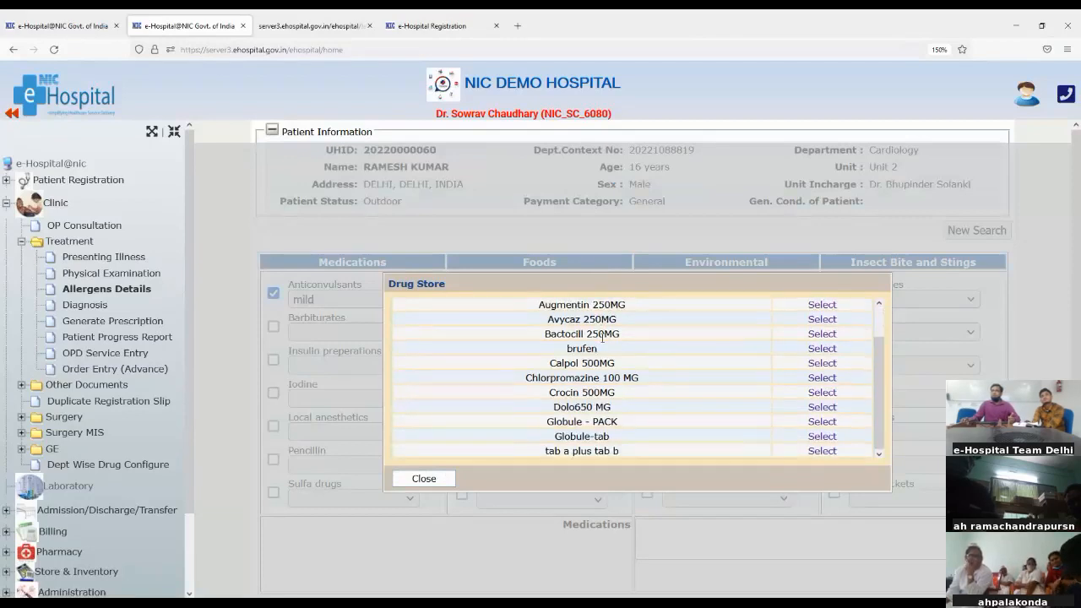
{"action": "scroll", "coordinate": [736, 365], "scroll_direction": "down", "scroll_amount": 1}
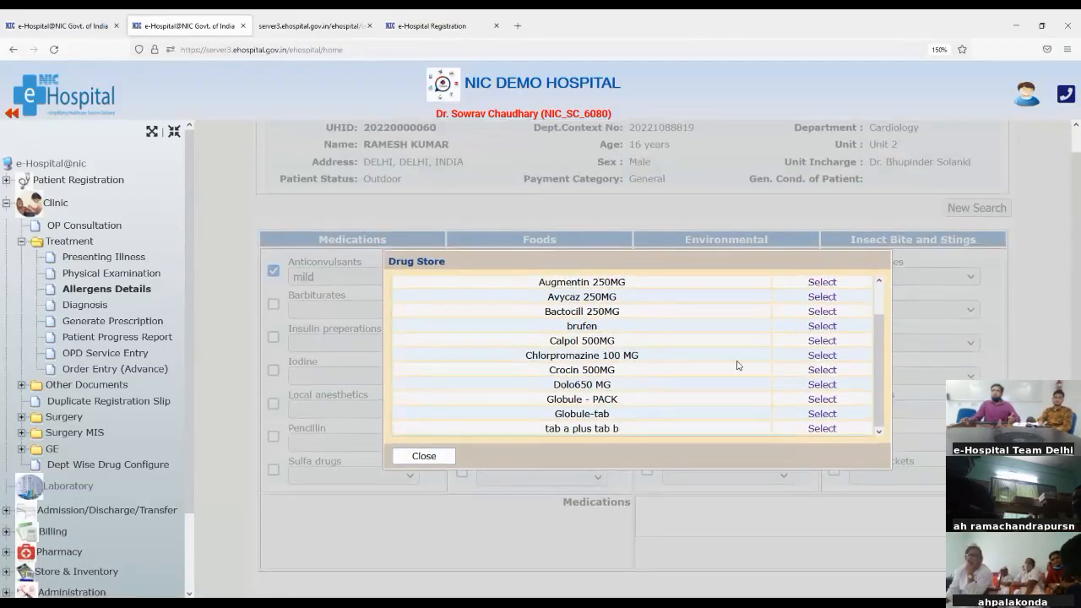
{"action": "left_click", "coordinate": [817, 284]}
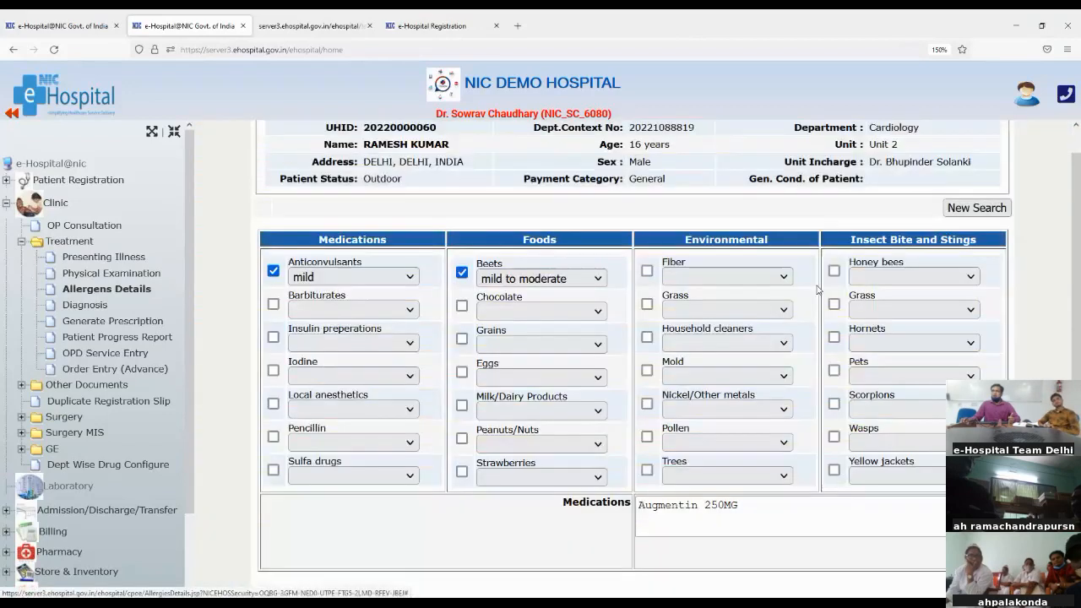
{"action": "left_click", "coordinate": [757, 539]}
{"action": "type", "text": ","}
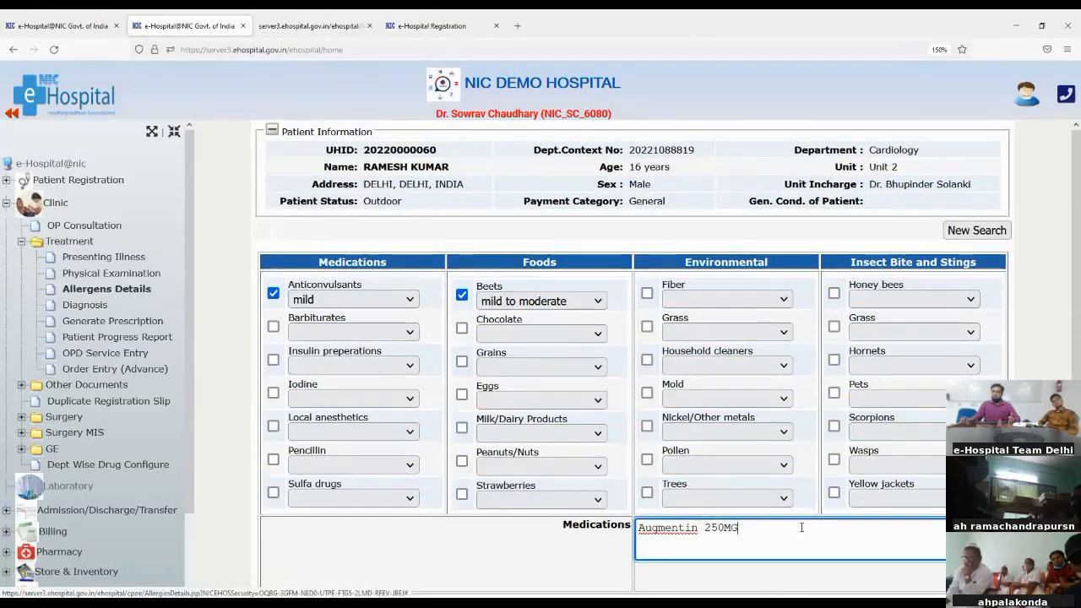
{"action": "type", "text": " do"}
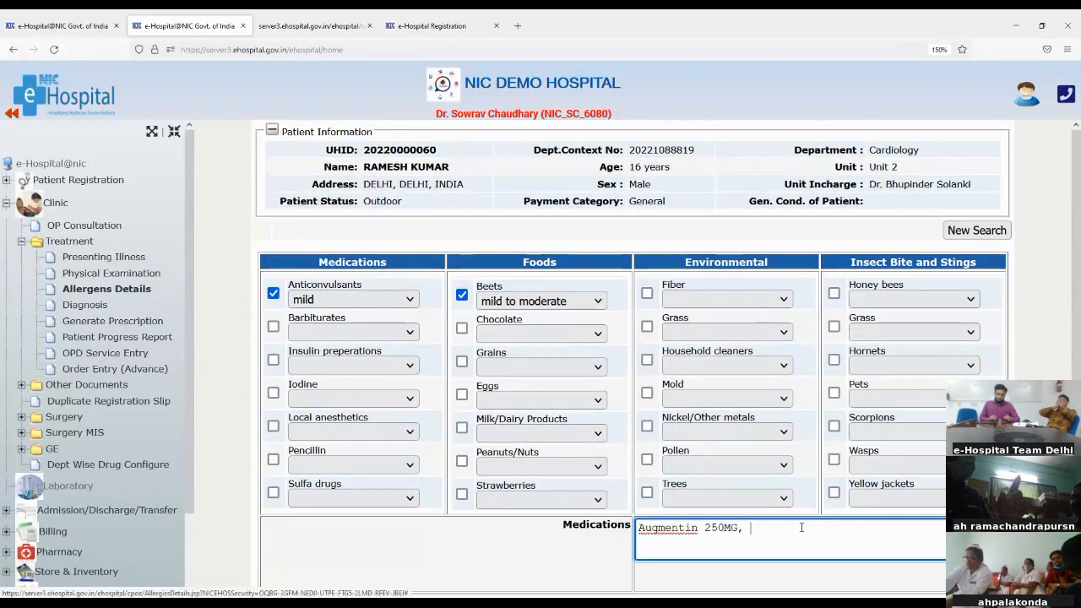
{"action": "type", "text": "lo"}
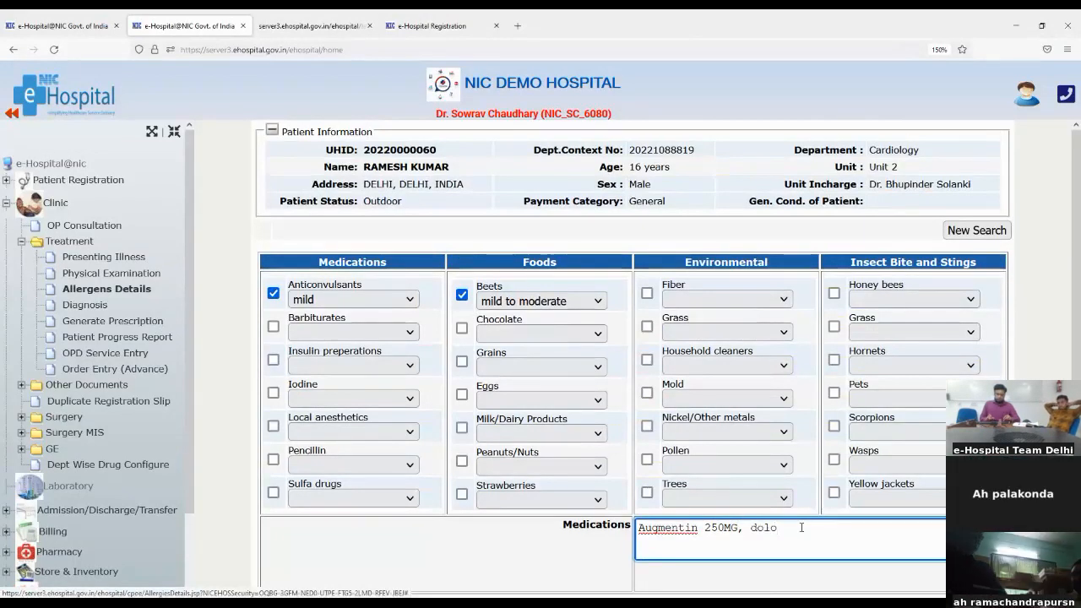
{"action": "type", "text": "650"}
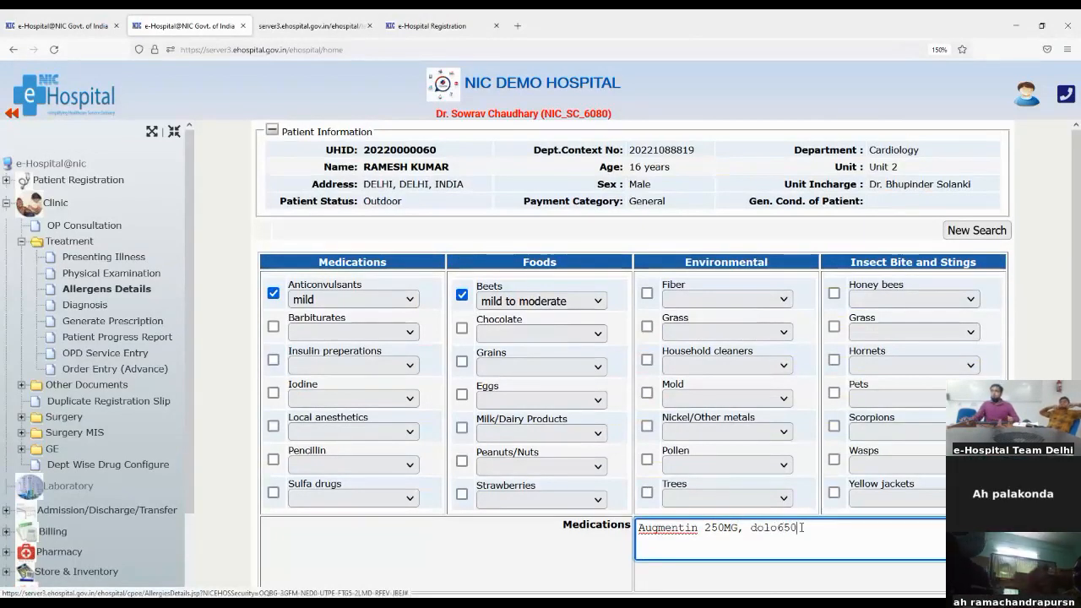
{"action": "scroll", "coordinate": [853, 501], "scroll_direction": "down", "scroll_amount": 1}
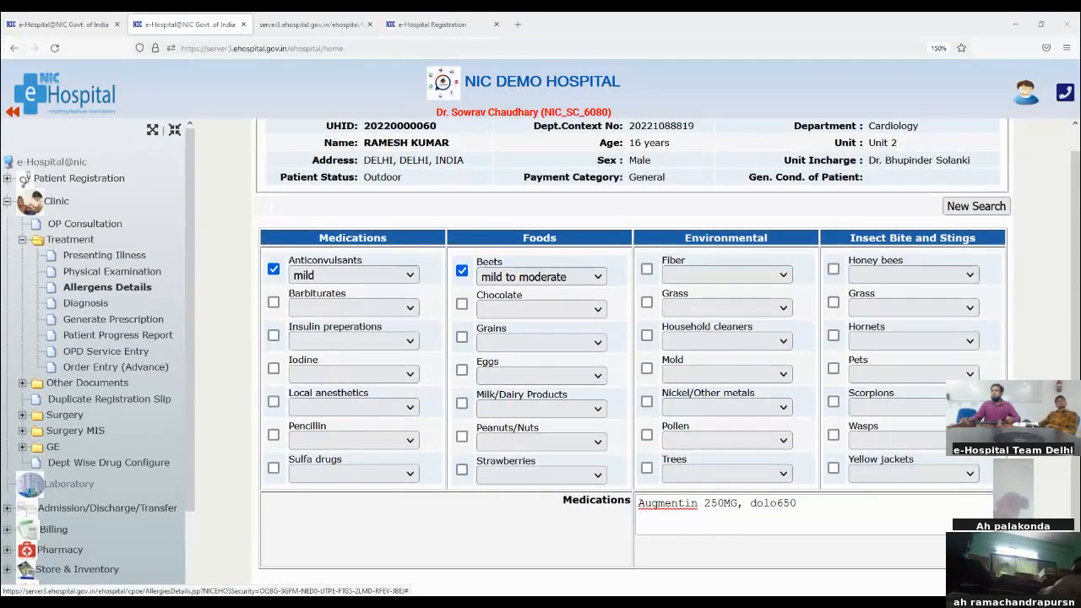
Save the allergen details and confirm the Saved Successfully message
{"action": "key", "text": "Return"}
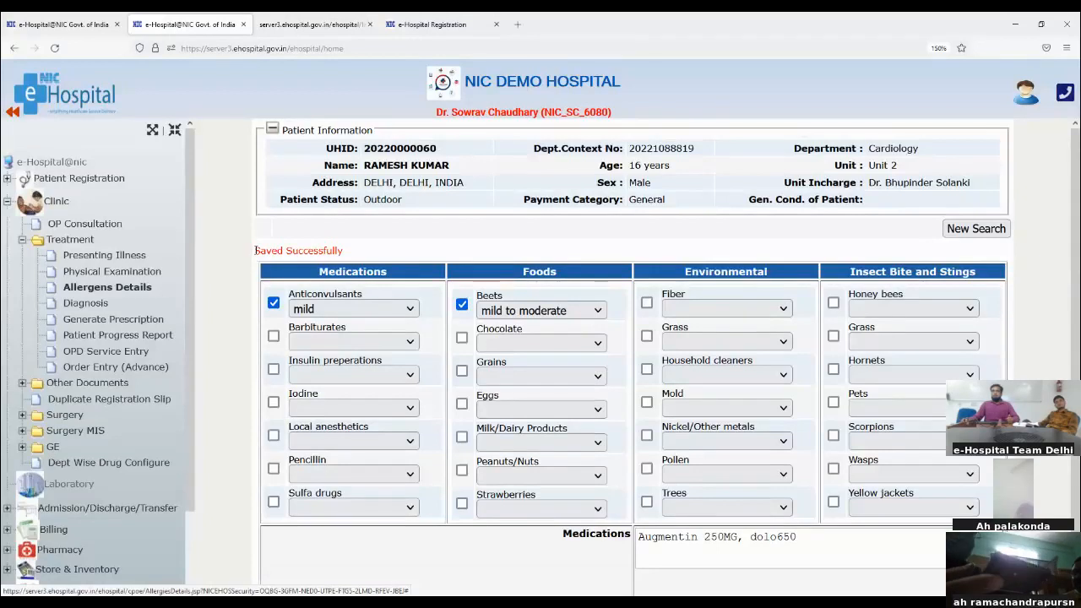
{"action": "left_click_drag", "start_coordinate": [264, 250], "coordinate": [395, 259]}
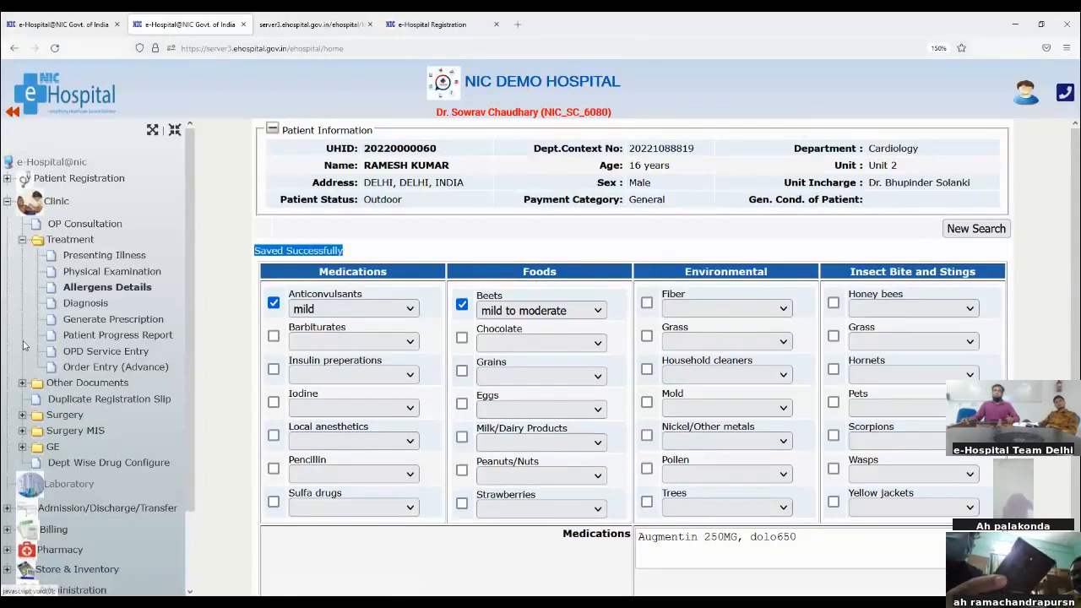
{"action": "left_click", "coordinate": [74, 306]}
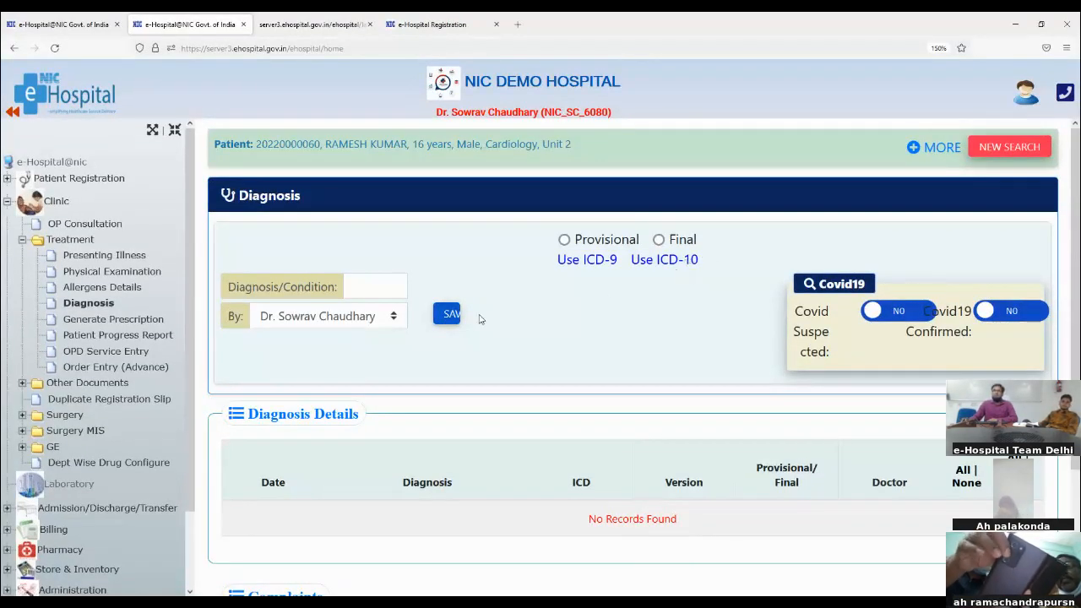
Search 'fever' and enter 'Fever after vaccination' as the diagnosis/condition
{"action": "left_click", "coordinate": [358, 289]}
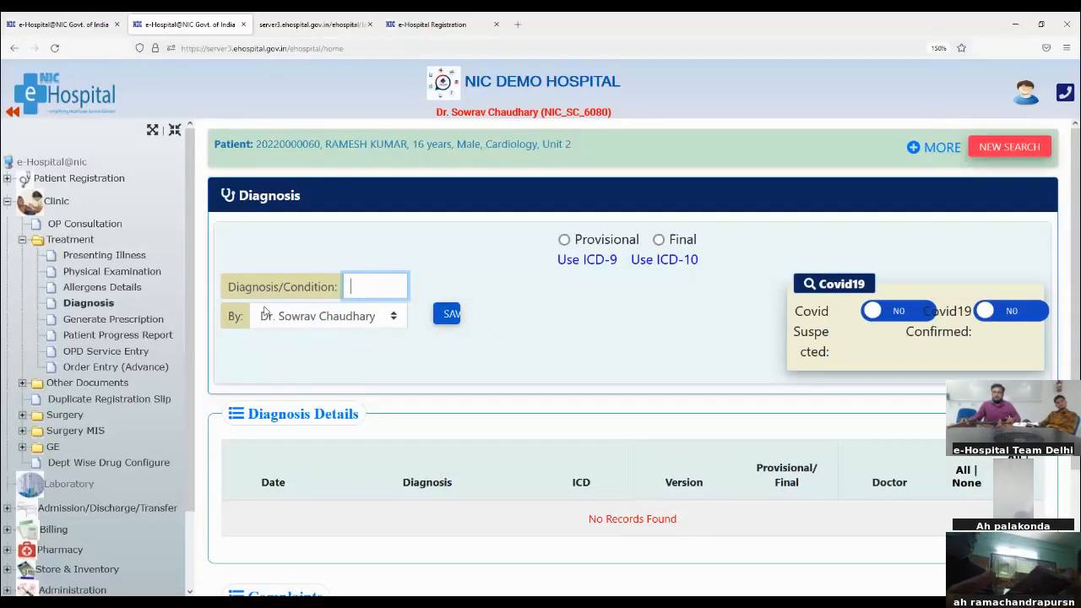
{"action": "left_click_drag", "start_coordinate": [233, 286], "coordinate": [387, 284]}
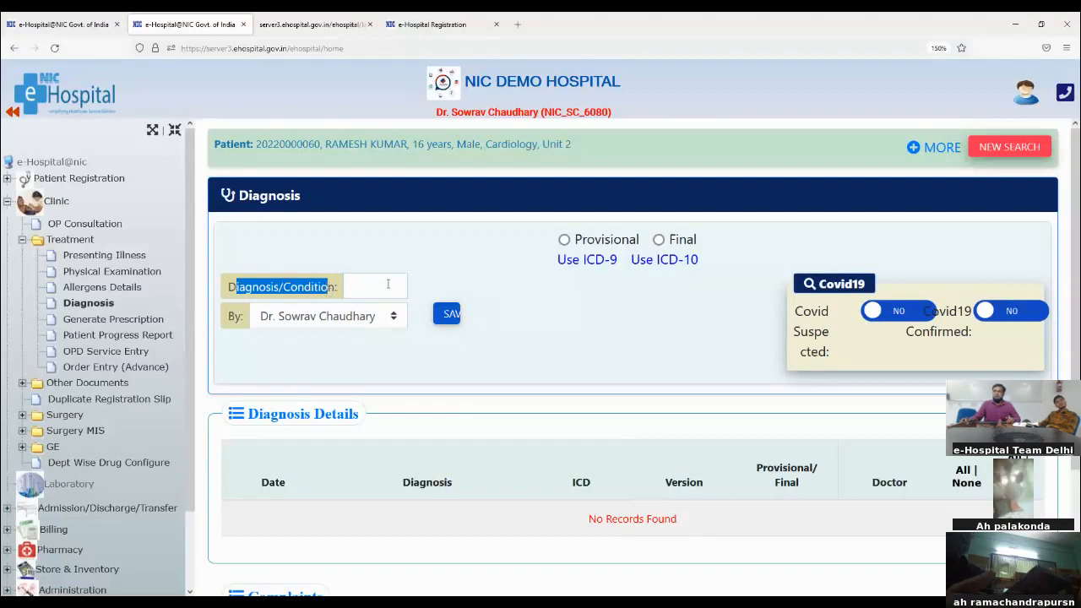
{"action": "left_click", "coordinate": [387, 283]}
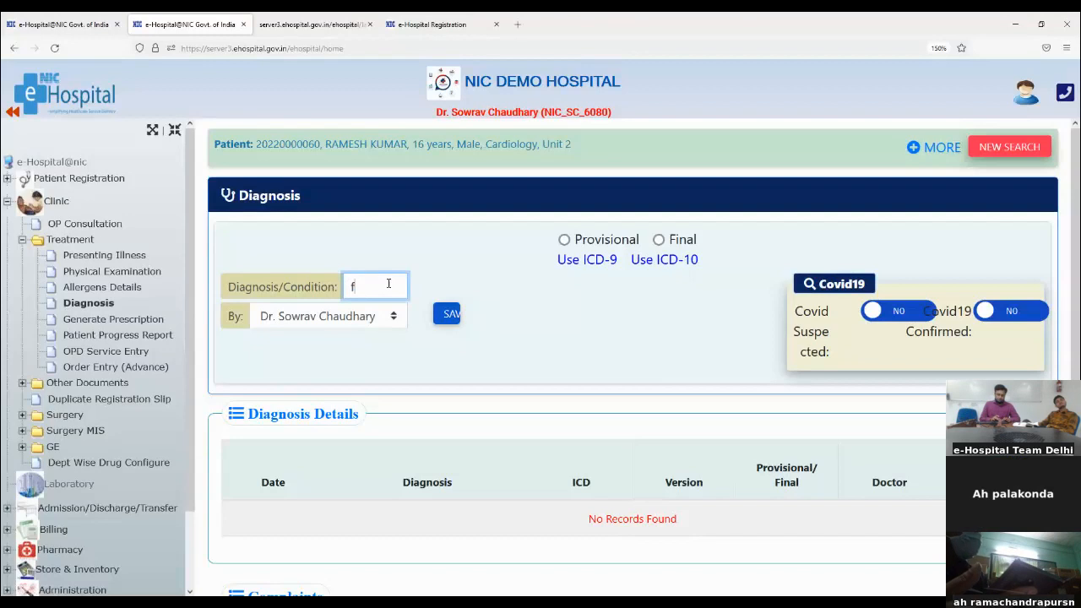
{"action": "type", "text": "fveve"}
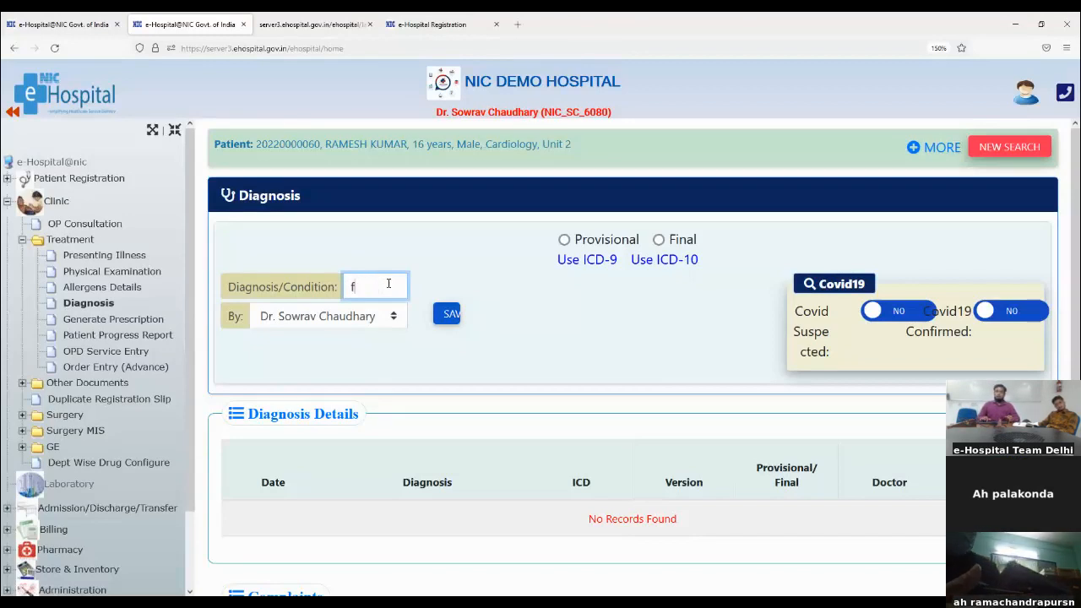
{"action": "type", "text": "fever"}
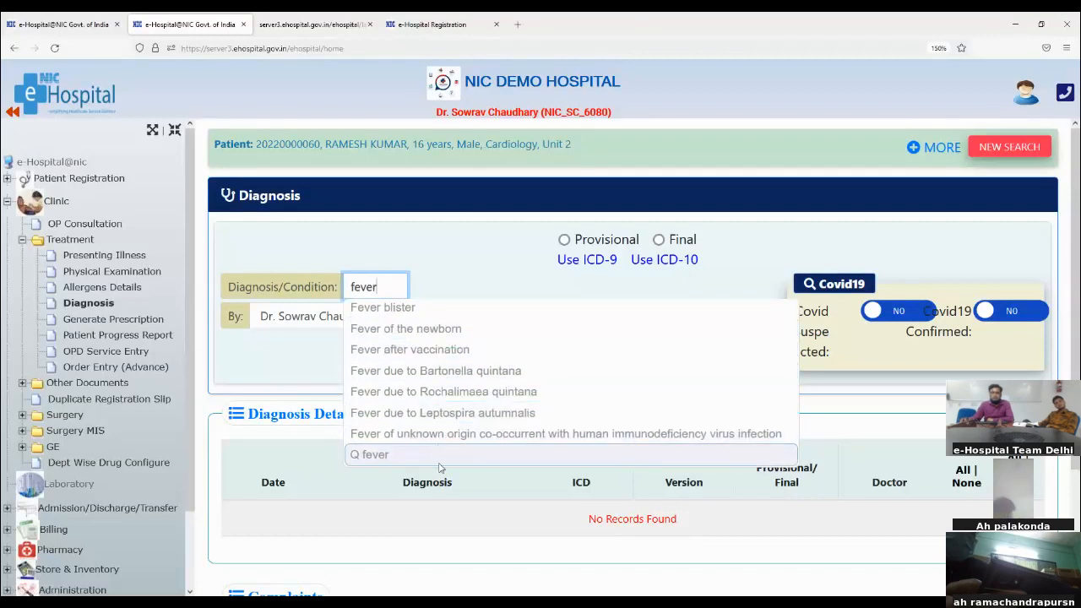
{"action": "left_click", "coordinate": [437, 358]}
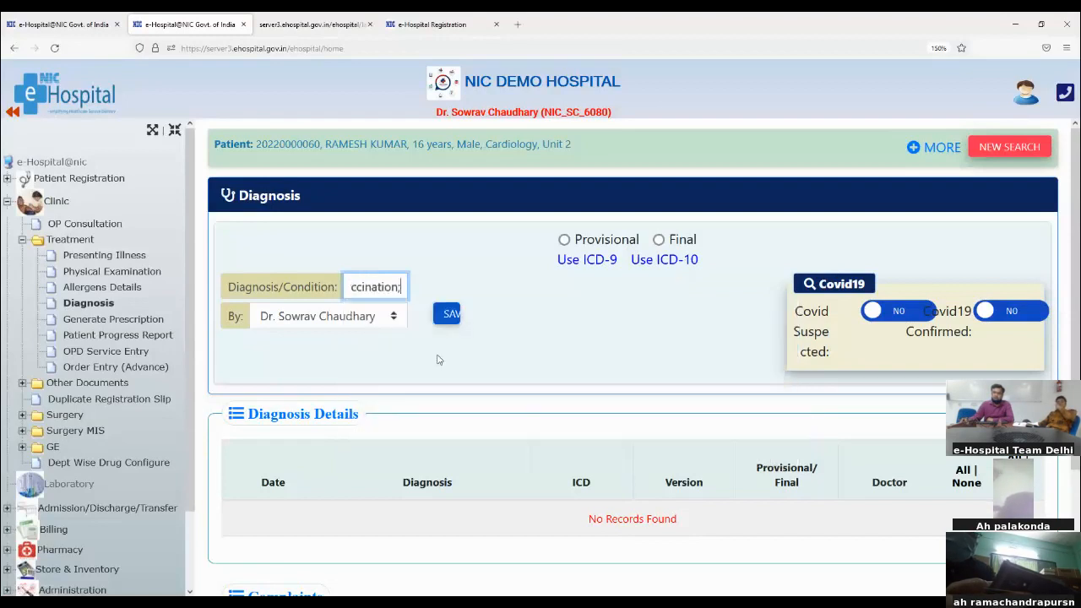
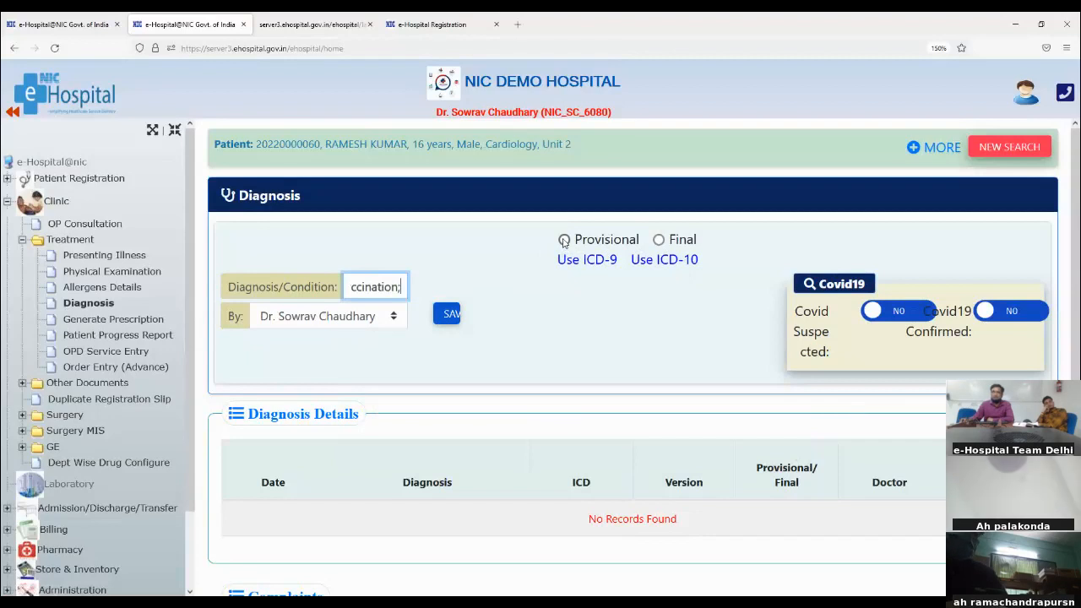
Save 'Fever after vaccination' as a provisional diagnosis and acknowledge the Saved Successfully alert
{"action": "left_click", "coordinate": [564, 241]}
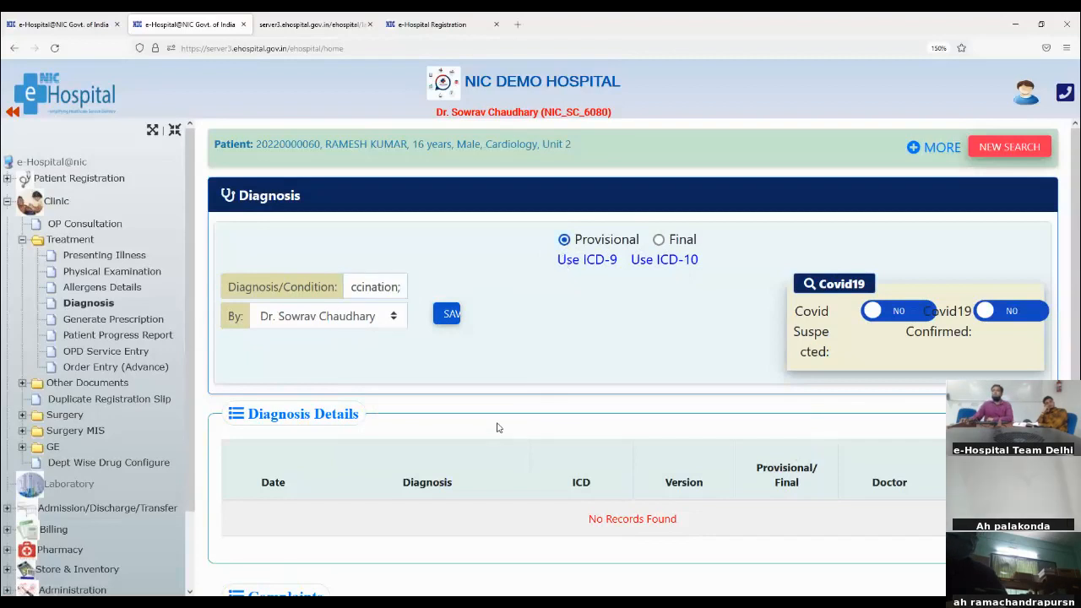
{"action": "left_click", "coordinate": [446, 313]}
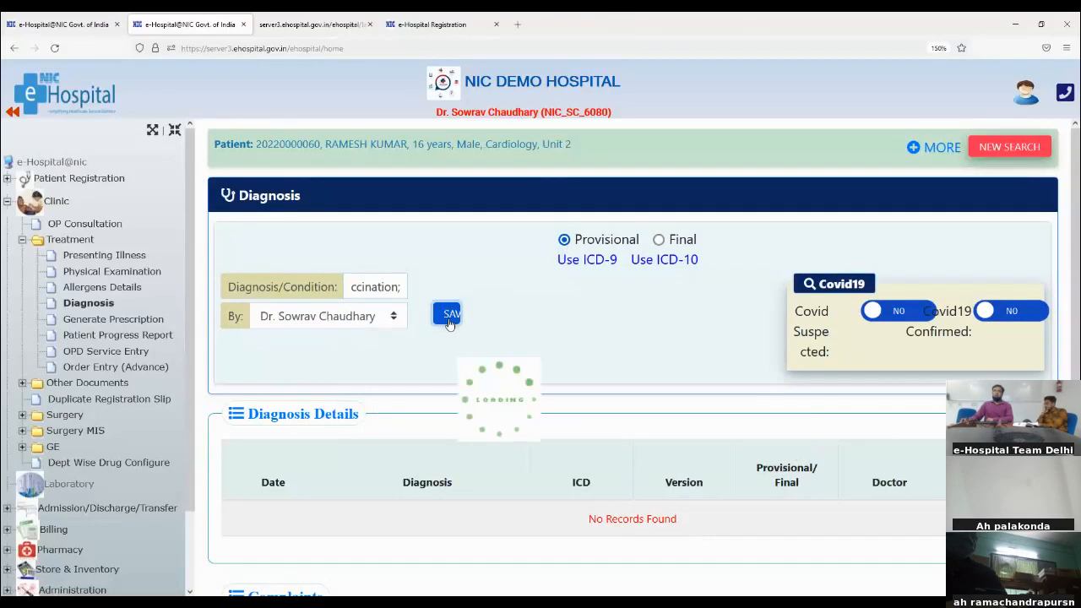
{"action": "scroll", "coordinate": [217, 473], "scroll_direction": "down", "scroll_amount": 1}
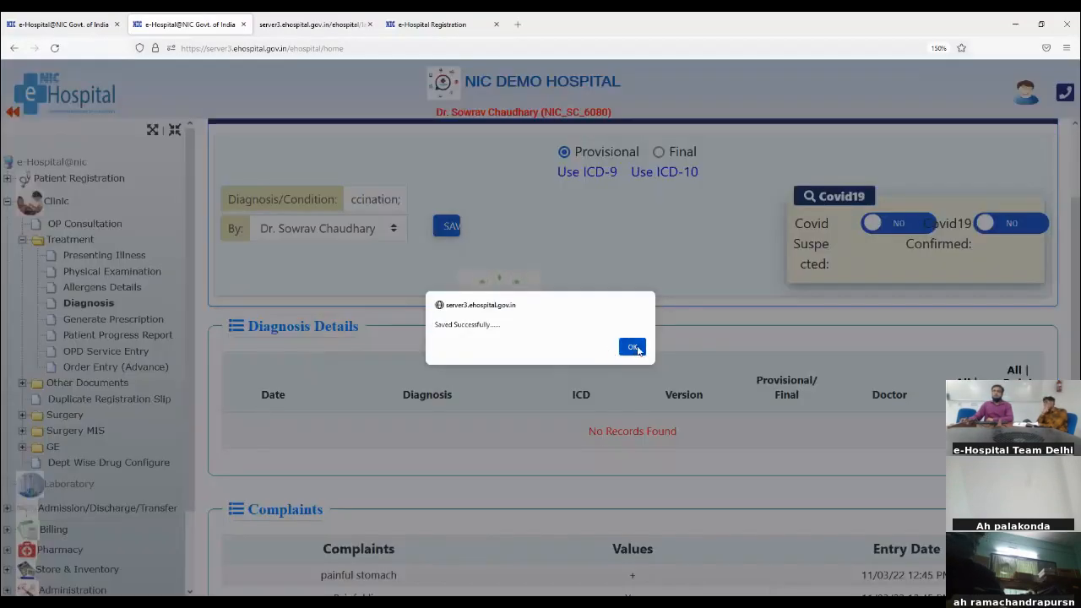
{"action": "left_click", "coordinate": [633, 348]}
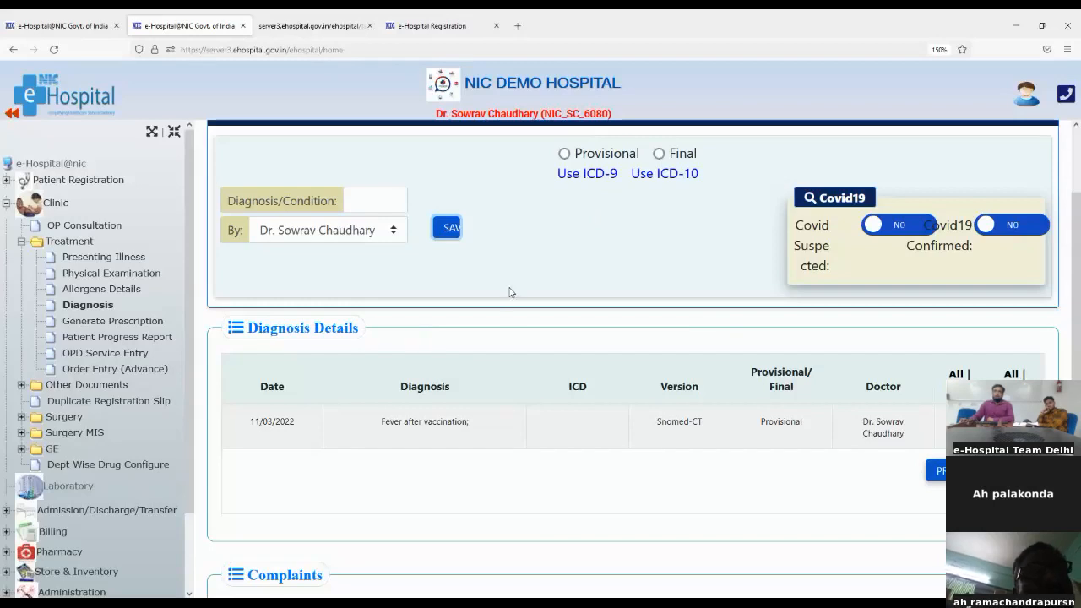
Search the ICD-10 codes by the word 'fever' and select R50.9 Fever, unspecified
{"action": "left_click", "coordinate": [673, 175]}
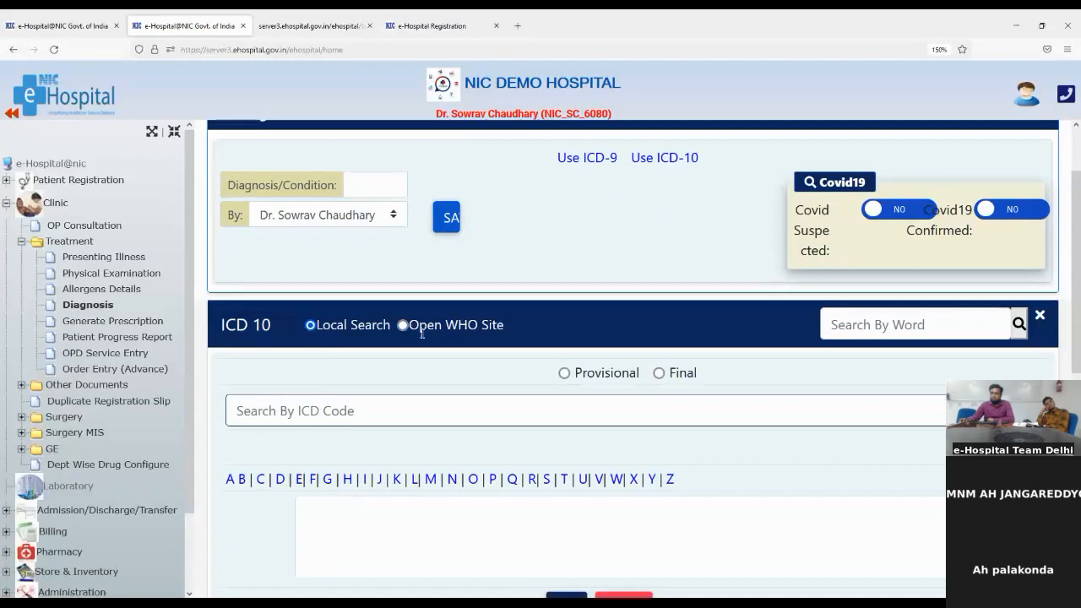
{"action": "left_click", "coordinate": [860, 326]}
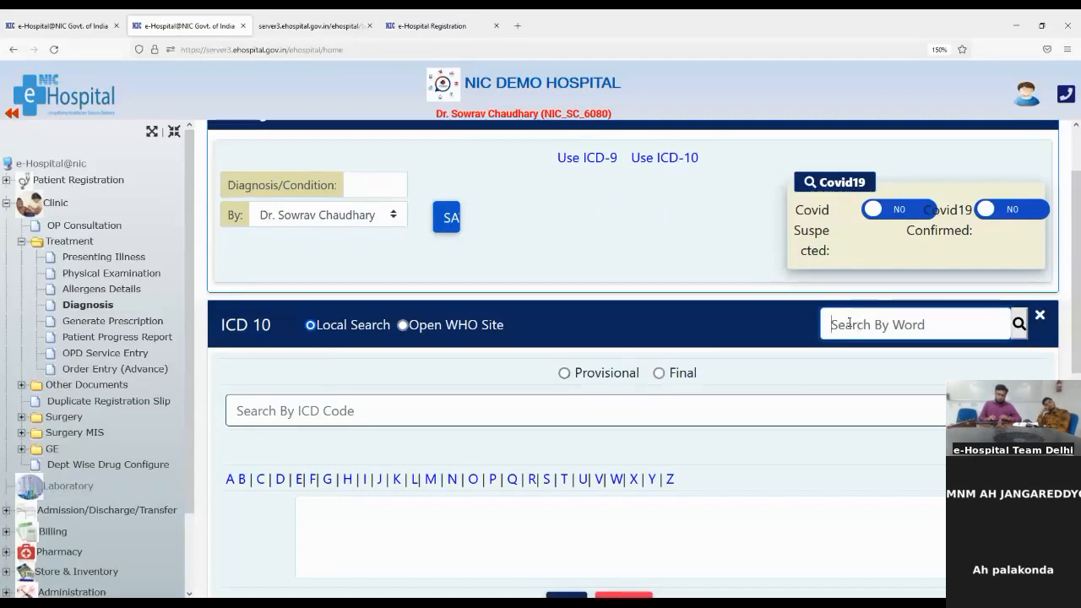
{"action": "type", "text": "fever"}
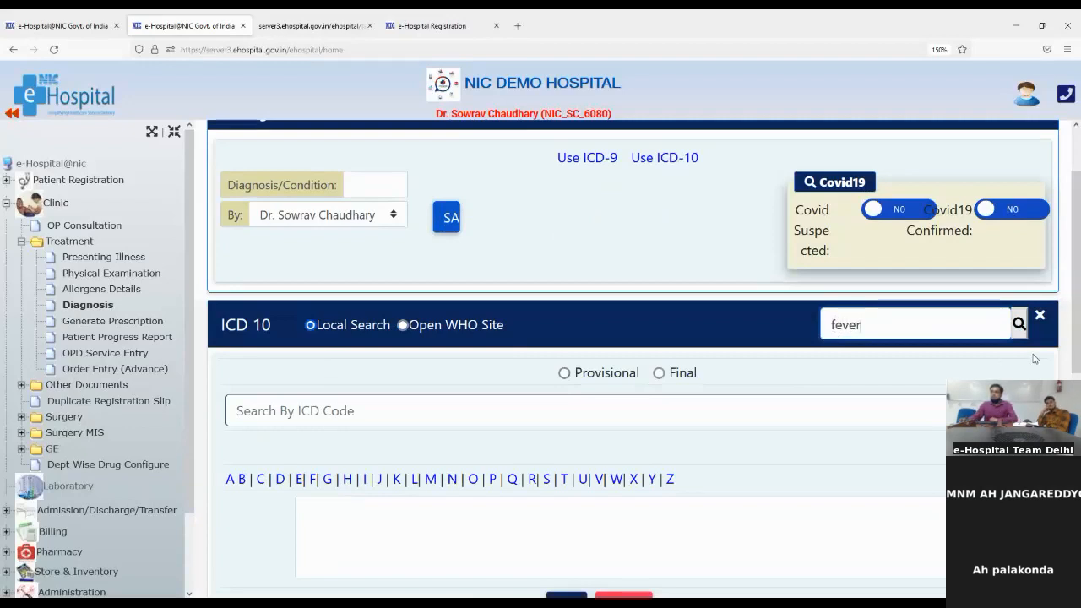
{"action": "left_click", "coordinate": [1020, 323]}
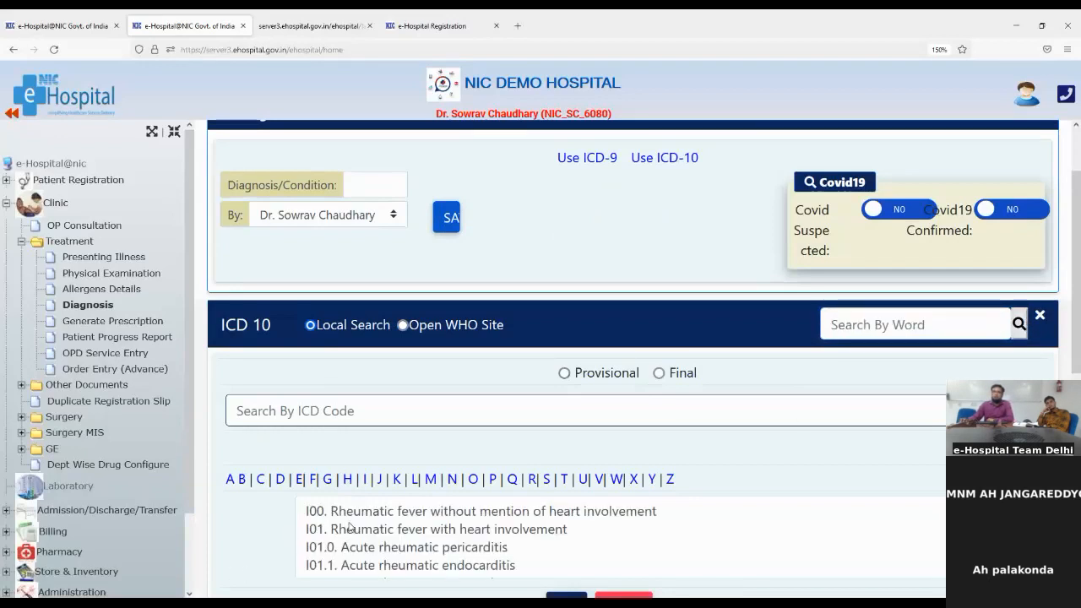
{"action": "scroll", "coordinate": [349, 527], "scroll_direction": "down", "scroll_amount": 1}
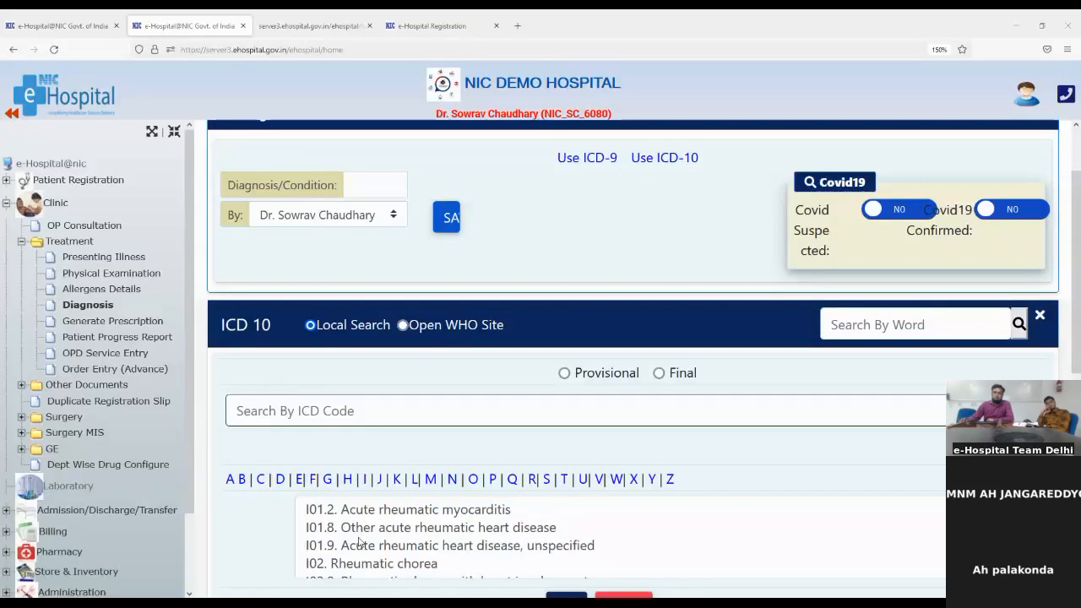
{"action": "scroll", "coordinate": [360, 541], "scroll_direction": "down", "scroll_amount": 2}
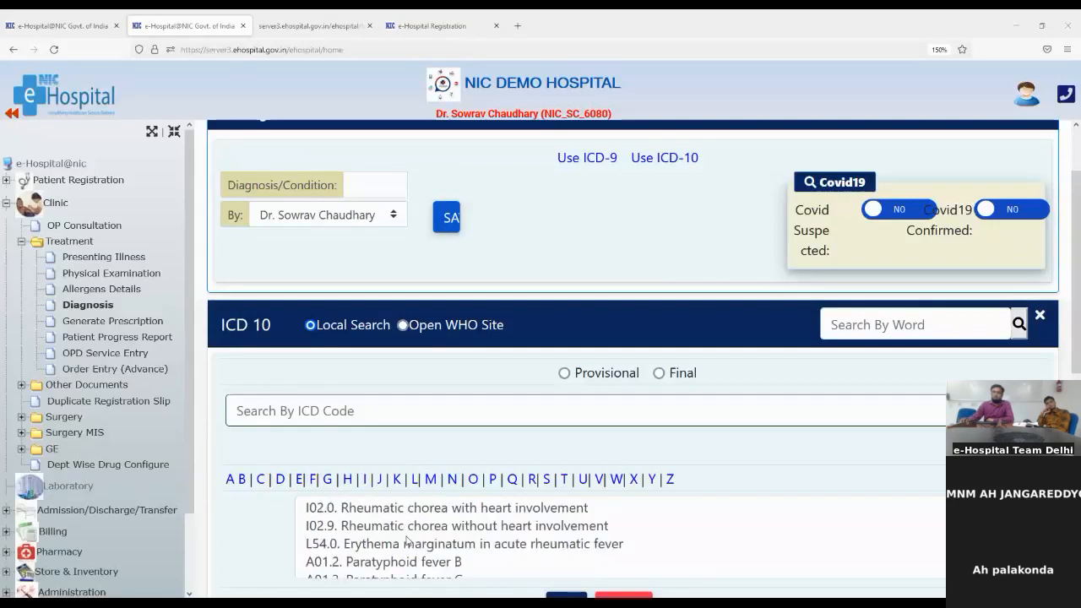
{"action": "scroll", "coordinate": [372, 559], "scroll_direction": "down", "scroll_amount": 5}
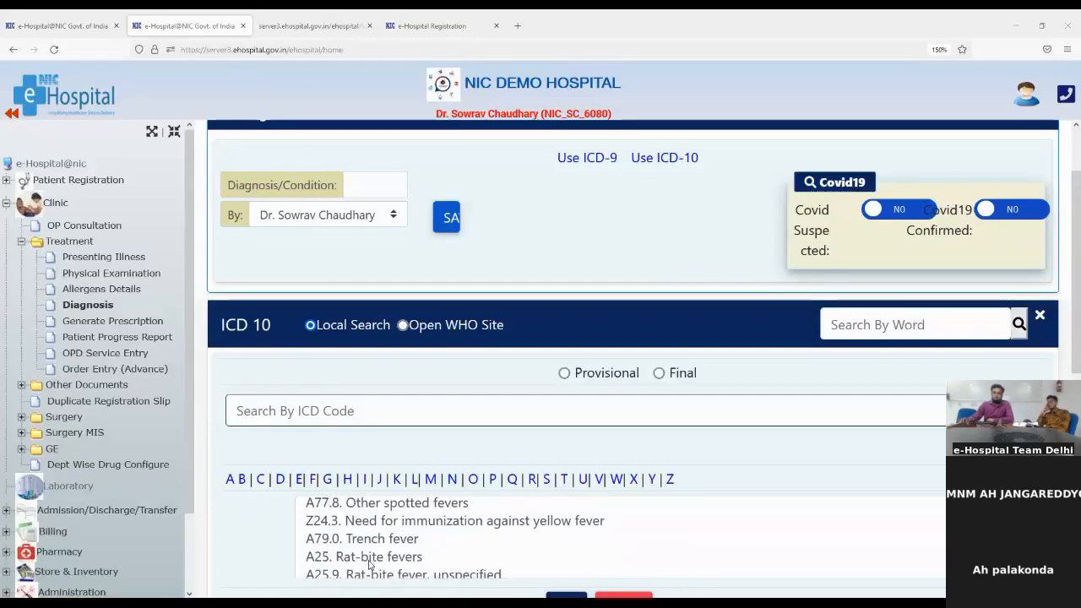
{"action": "scroll", "coordinate": [369, 564], "scroll_direction": "up", "scroll_amount": 2}
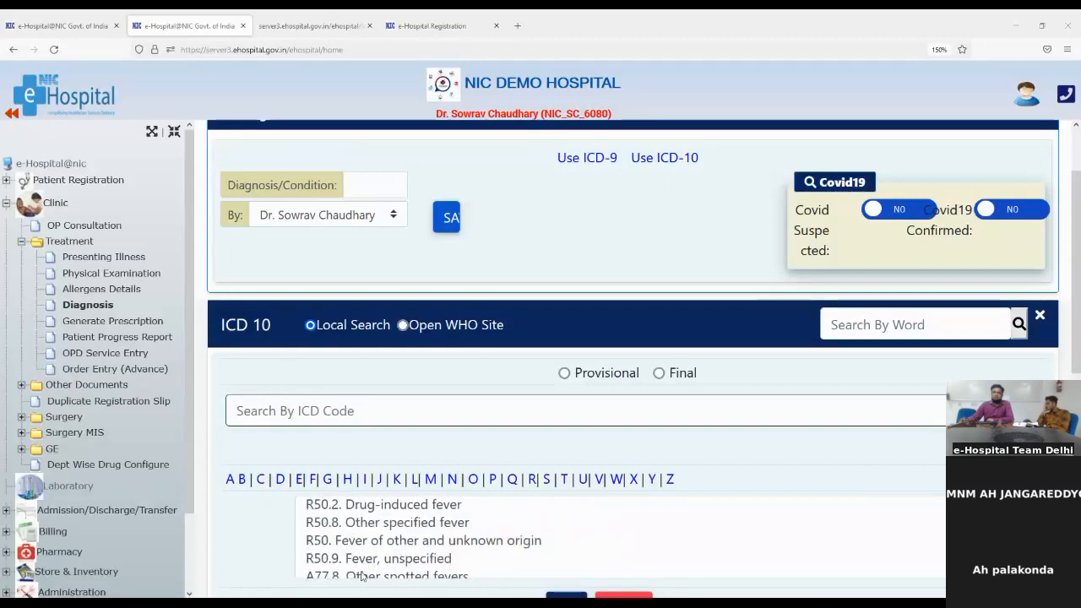
{"action": "left_click", "coordinate": [361, 558]}
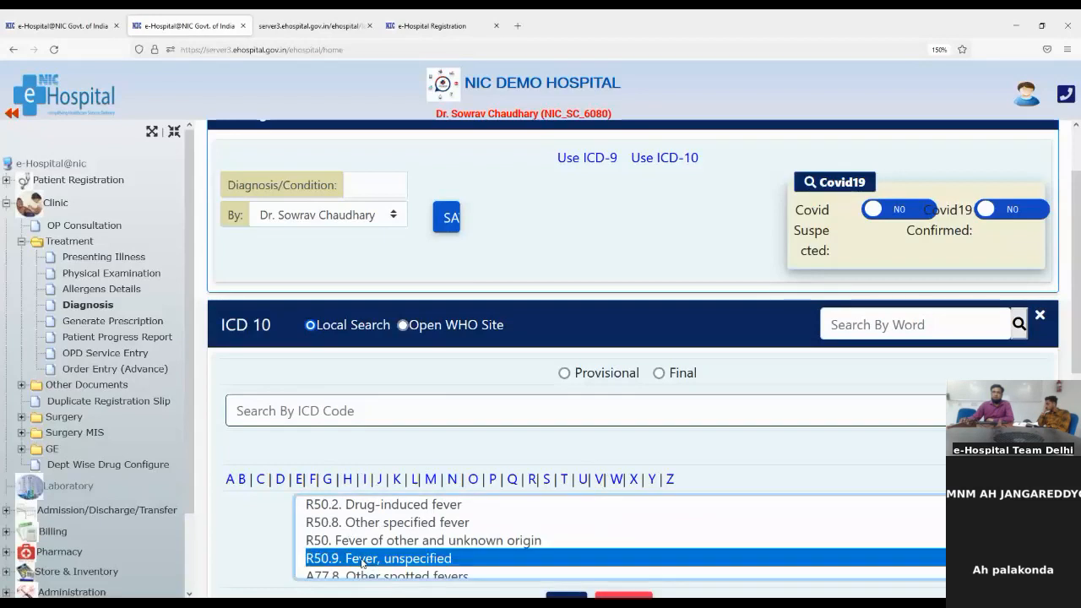
Save R50.9 Fever as a provisional ICD-10 diagnosis and review the Diagnosis Details list
{"action": "left_click", "coordinate": [571, 374]}
{"action": "scroll", "coordinate": [647, 461], "scroll_direction": "down", "scroll_amount": 4}
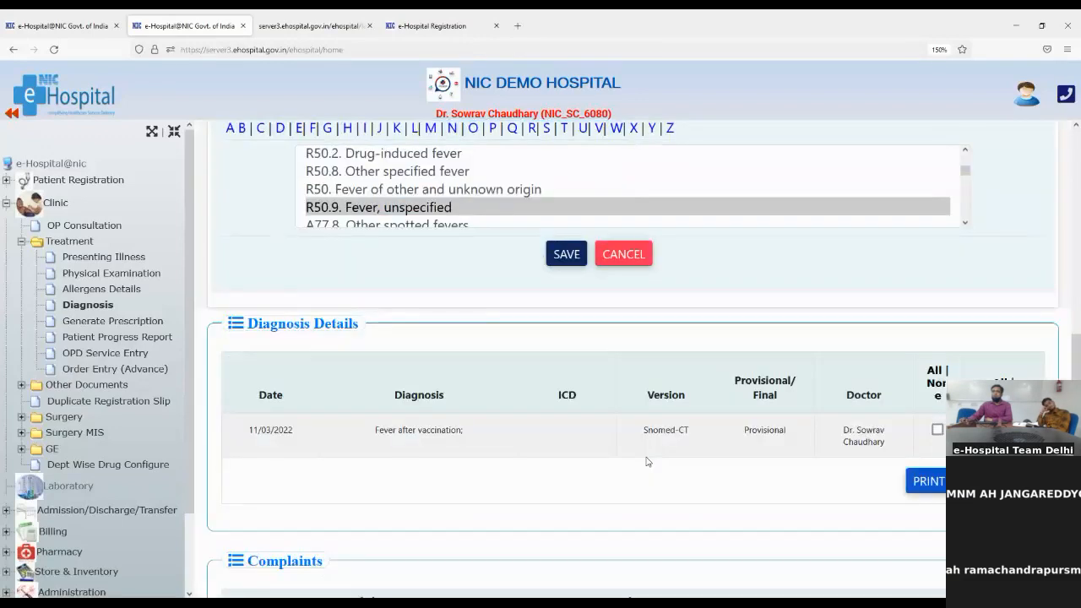
{"action": "left_click", "coordinate": [557, 254]}
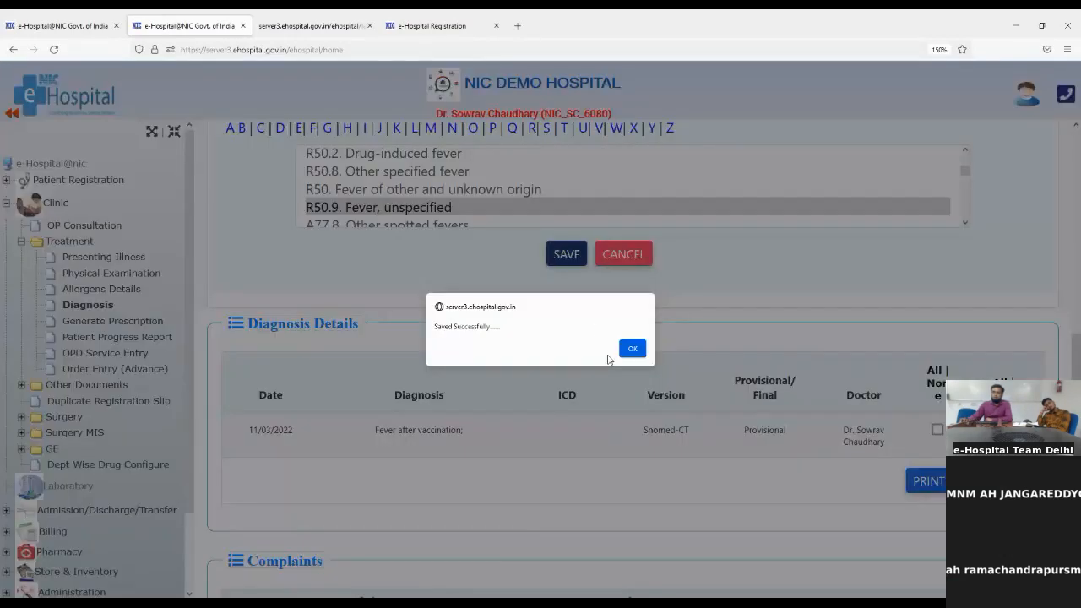
{"action": "left_click", "coordinate": [632, 350]}
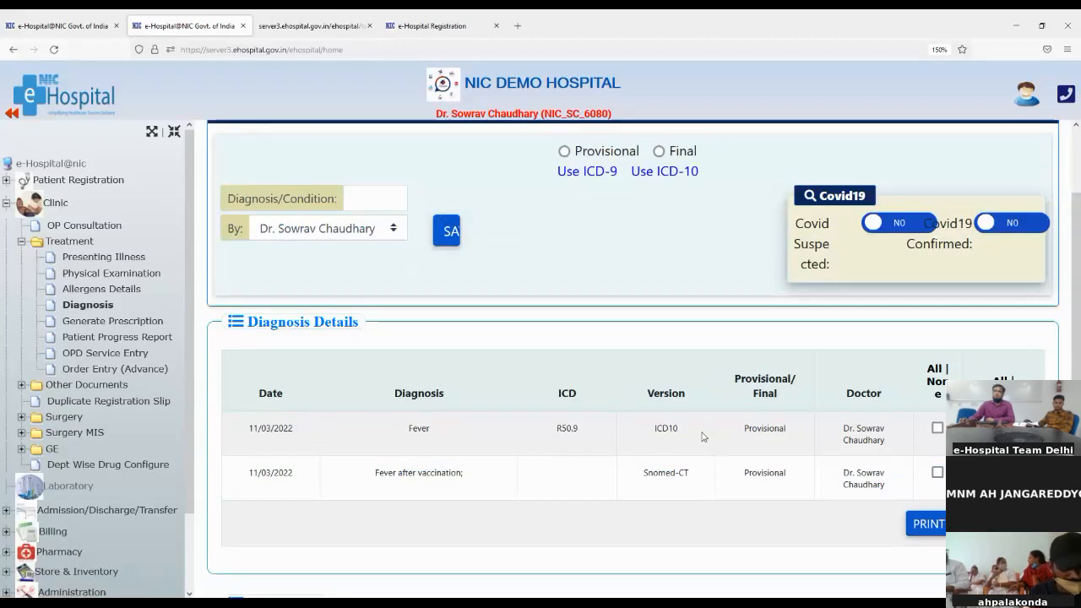
{"action": "scroll", "coordinate": [702, 437], "scroll_direction": "down", "scroll_amount": 3}
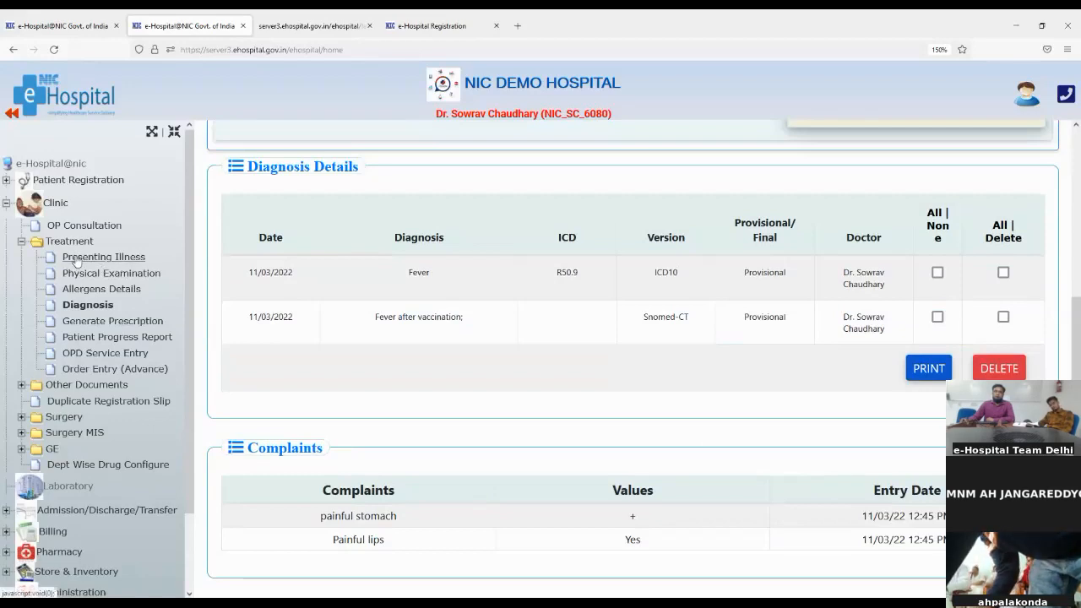
Open Generate Prescription and highlight its Diagnosis, Complaints, Examination and Allergies sections
{"action": "left_click", "coordinate": [71, 325]}
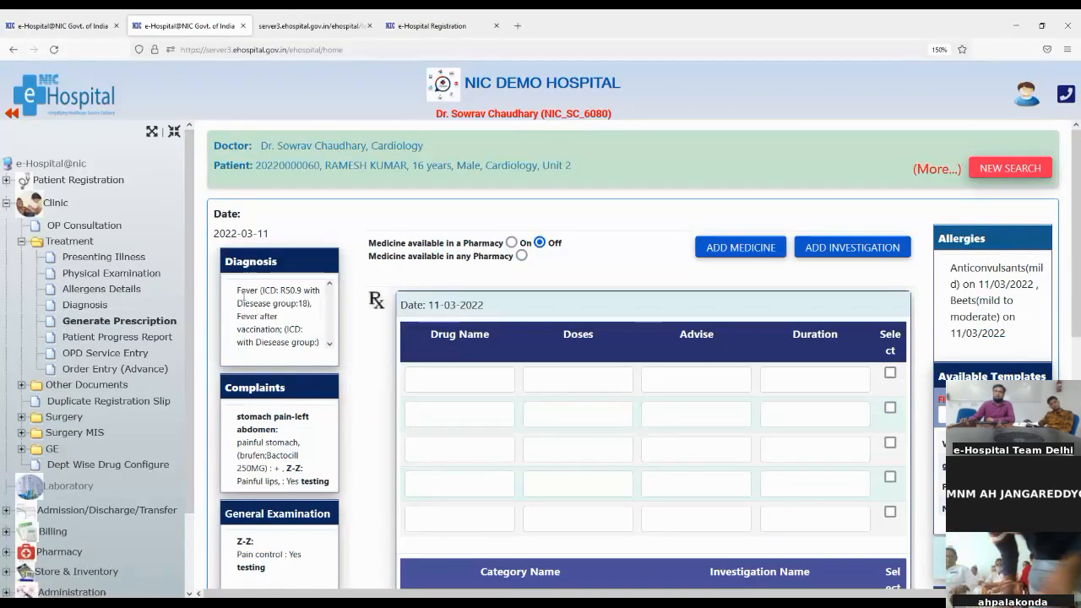
{"action": "scroll", "coordinate": [241, 296], "scroll_direction": "down", "scroll_amount": 2}
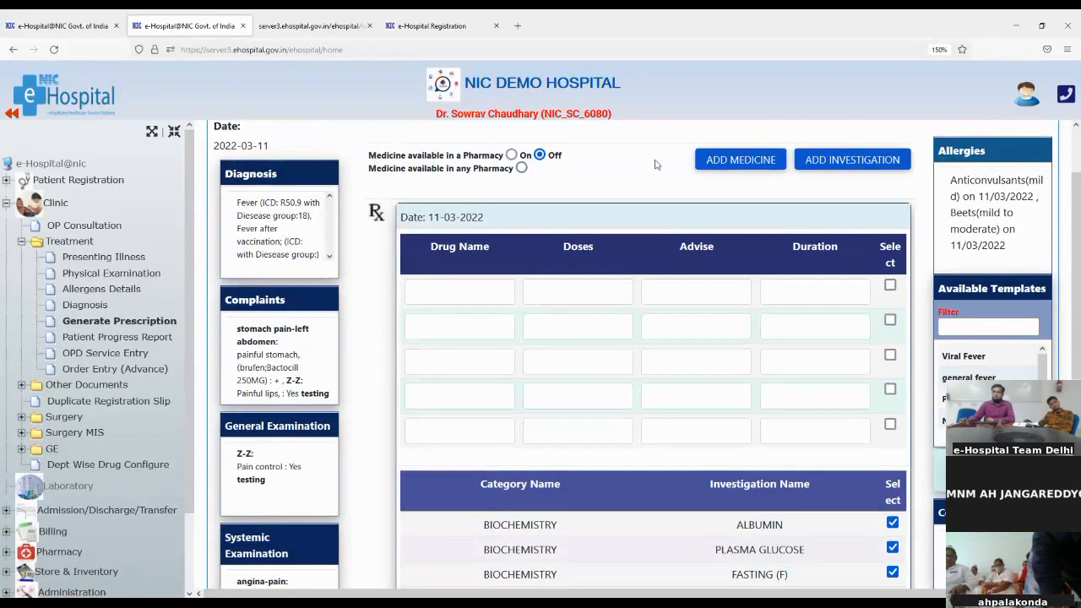
{"action": "left_click_drag", "start_coordinate": [239, 202], "coordinate": [318, 257]}
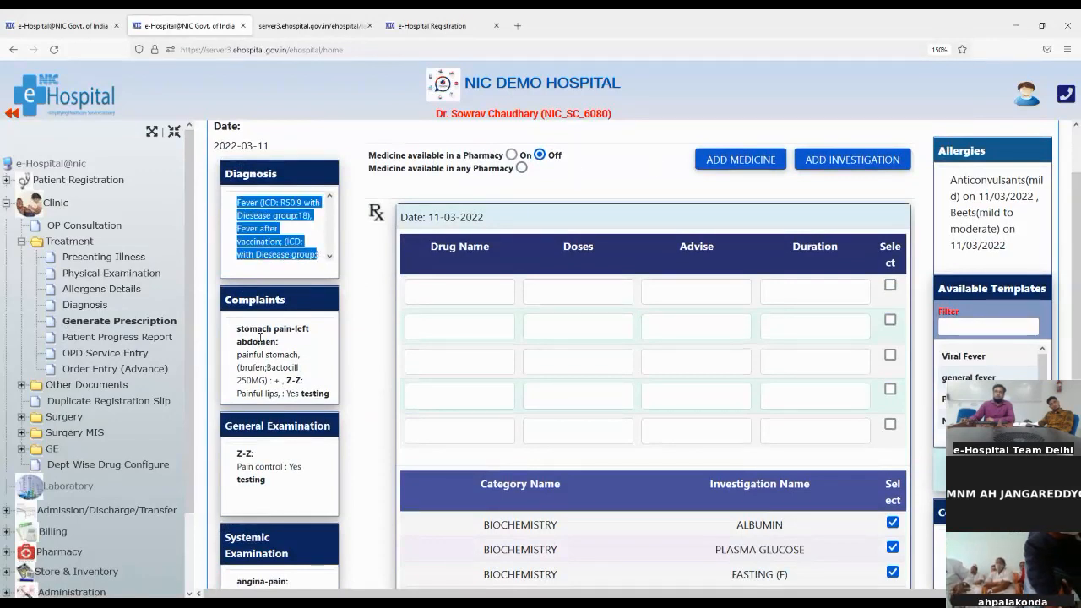
{"action": "left_click_drag", "start_coordinate": [253, 342], "coordinate": [287, 393]}
{"action": "left_click_drag", "start_coordinate": [238, 479], "coordinate": [325, 507]}
{"action": "scroll", "coordinate": [295, 480], "scroll_direction": "down", "scroll_amount": 1}
{"action": "scroll", "coordinate": [325, 507], "scroll_direction": "down", "scroll_amount": 3}
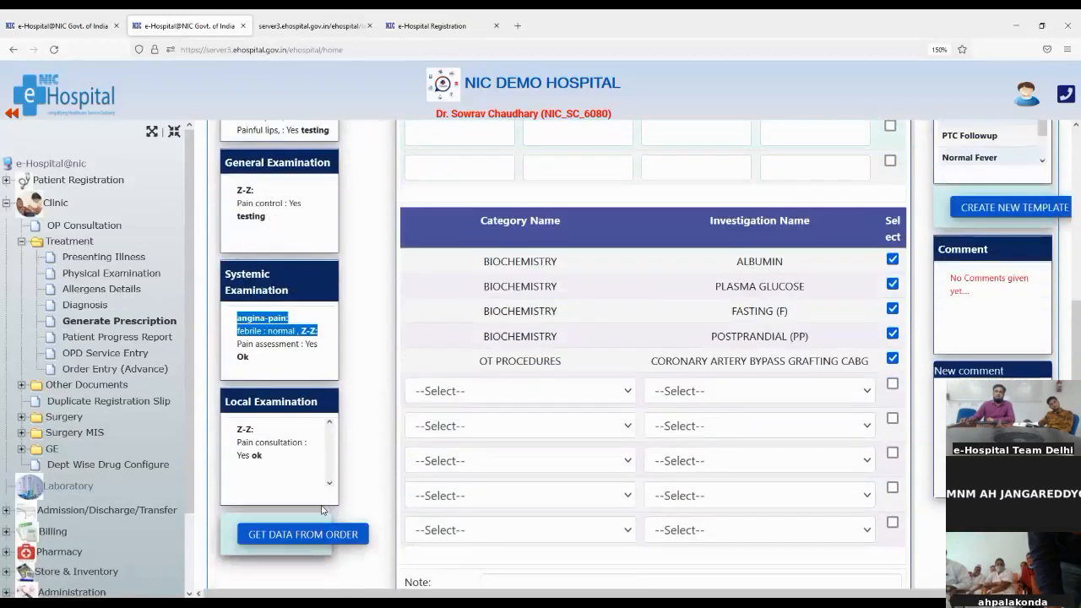
{"action": "left_click_drag", "start_coordinate": [251, 432], "coordinate": [279, 460]}
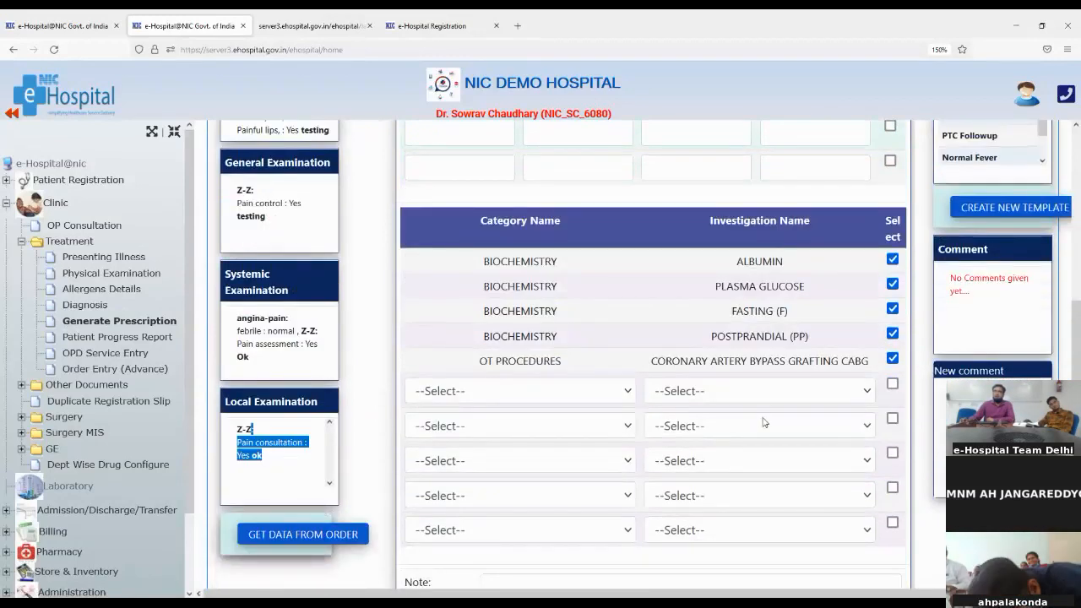
{"action": "scroll", "coordinate": [764, 422], "scroll_direction": "up", "scroll_amount": 5}
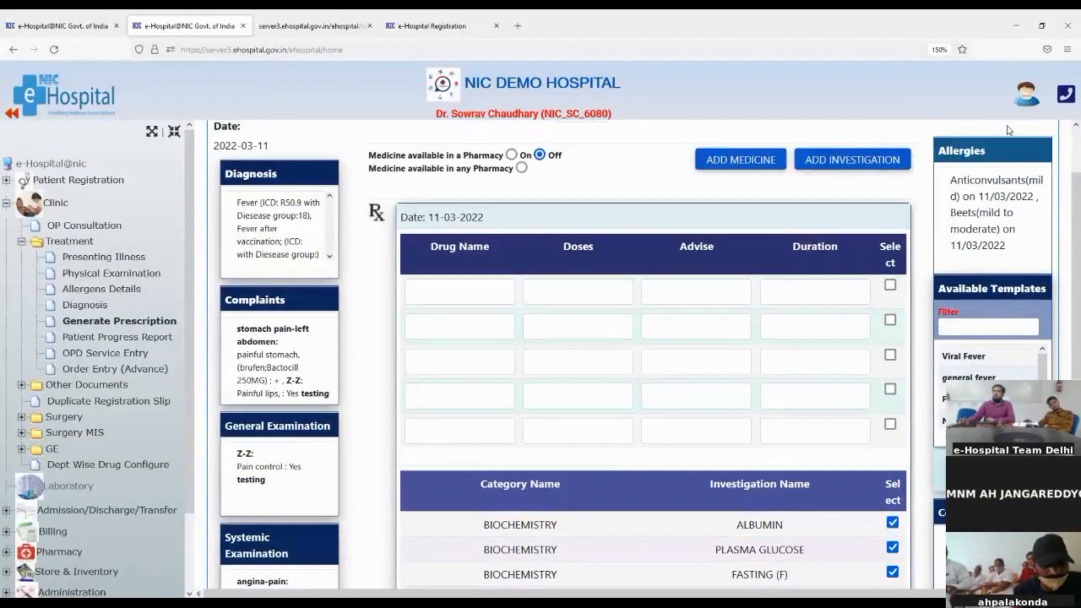
{"action": "left_click_drag", "start_coordinate": [958, 180], "coordinate": [1002, 244]}
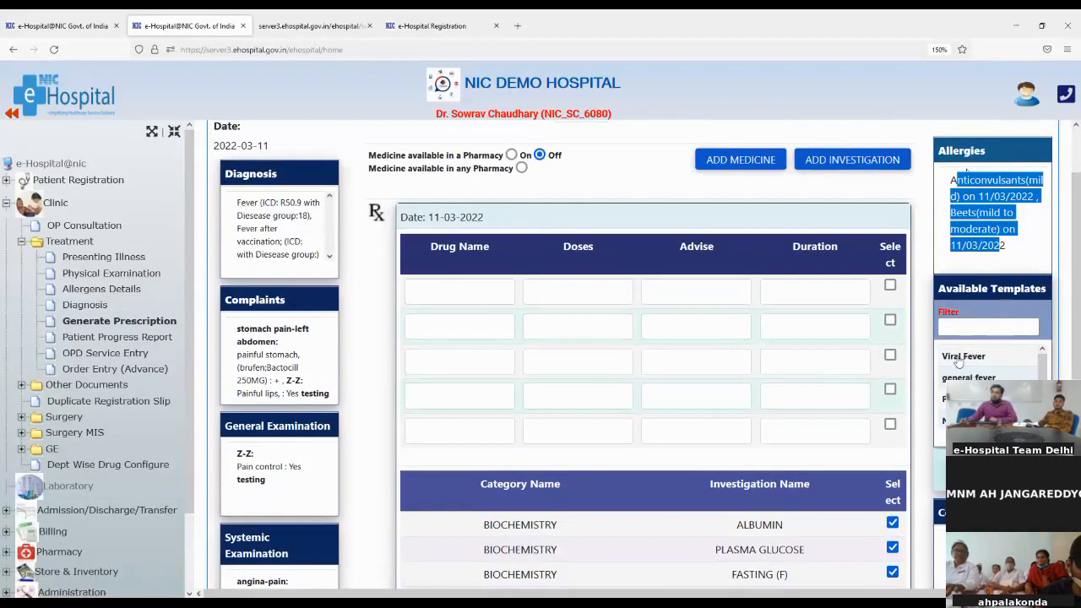
Apply the Viral Fever template and point out Amoxil 250MG, Calpol 500MG and Liver Function Test
{"action": "left_click", "coordinate": [960, 358]}
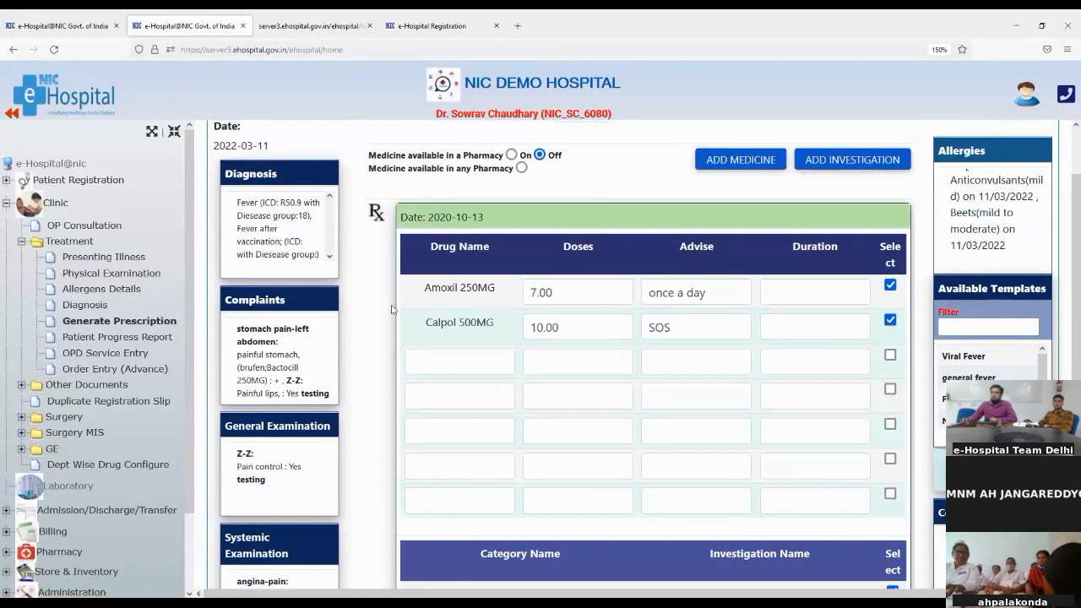
{"action": "left_click_drag", "start_coordinate": [422, 294], "coordinate": [542, 300]}
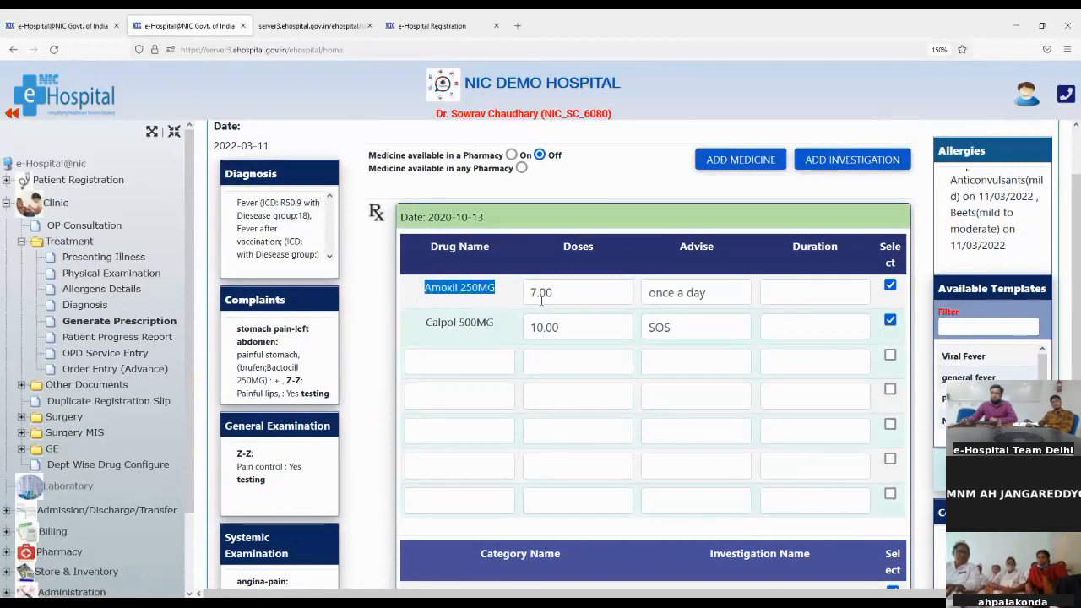
{"action": "left_click_drag", "start_coordinate": [421, 327], "coordinate": [504, 338]}
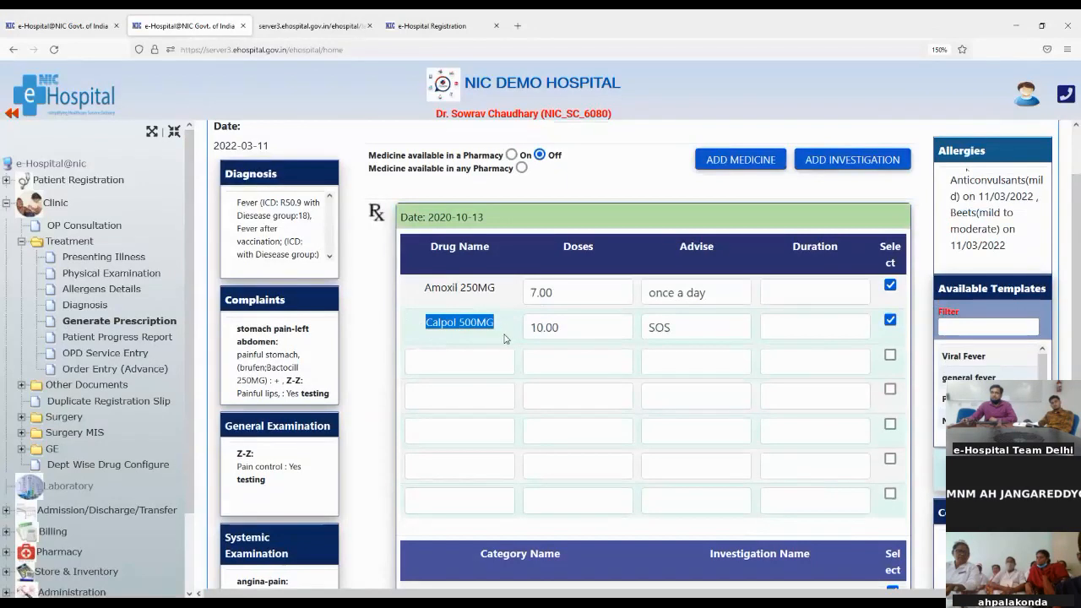
{"action": "scroll", "coordinate": [536, 385], "scroll_direction": "down", "scroll_amount": 2}
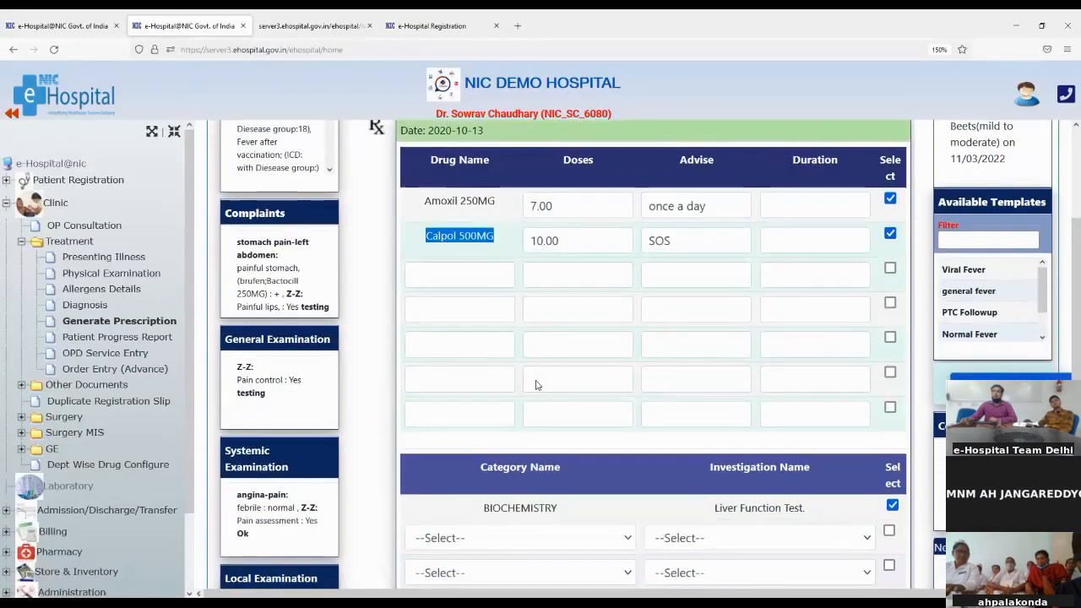
{"action": "left_click_drag", "start_coordinate": [714, 420], "coordinate": [803, 420]}
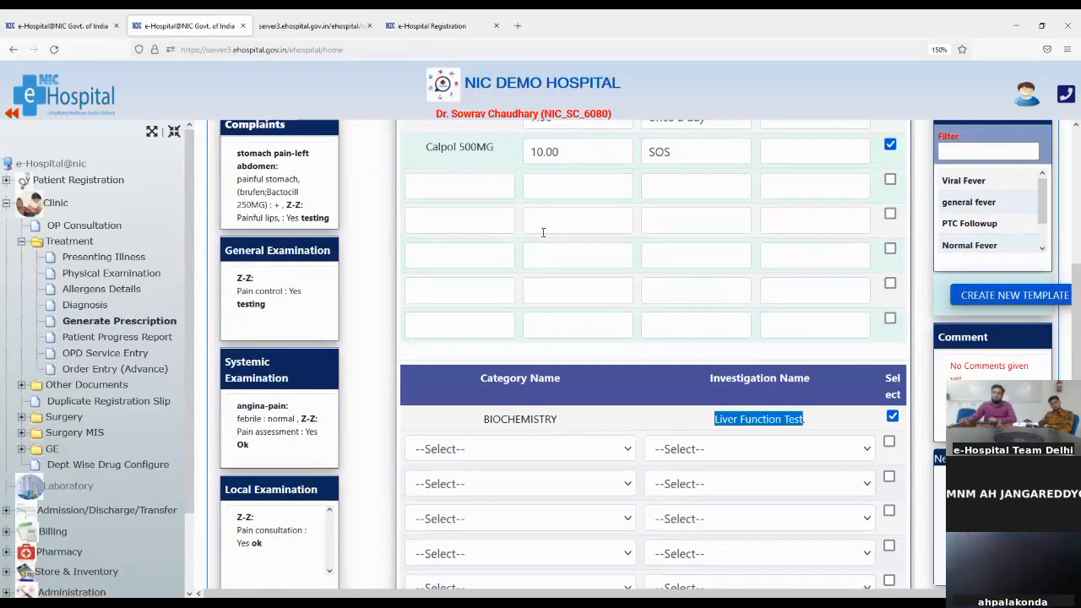
{"action": "scroll", "coordinate": [619, 300], "scroll_direction": "down", "scroll_amount": 1}
{"action": "scroll", "coordinate": [619, 300], "scroll_direction": "up", "scroll_amount": 2}
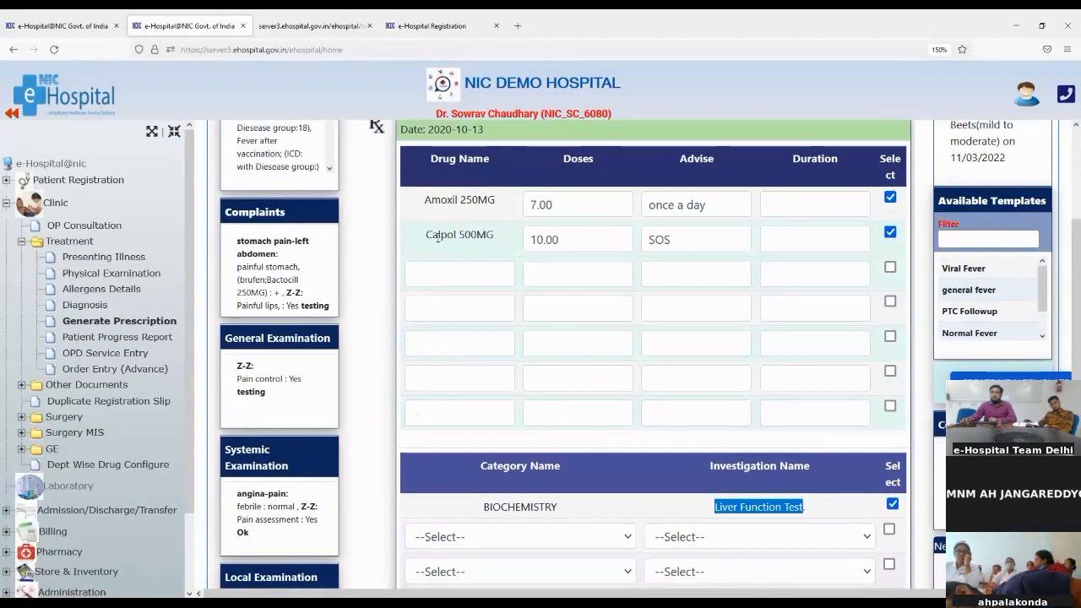
{"action": "left_click_drag", "start_coordinate": [431, 236], "coordinate": [473, 243]}
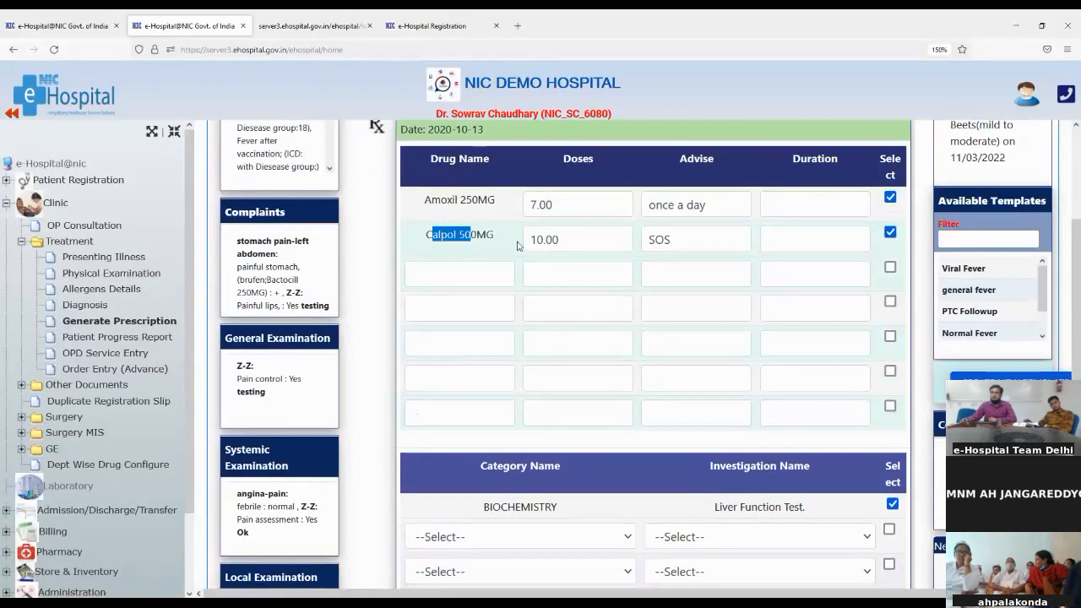
Untick Calpol 500MG and the Liver Function Test investigation in the prescription
{"action": "left_click", "coordinate": [890, 232]}
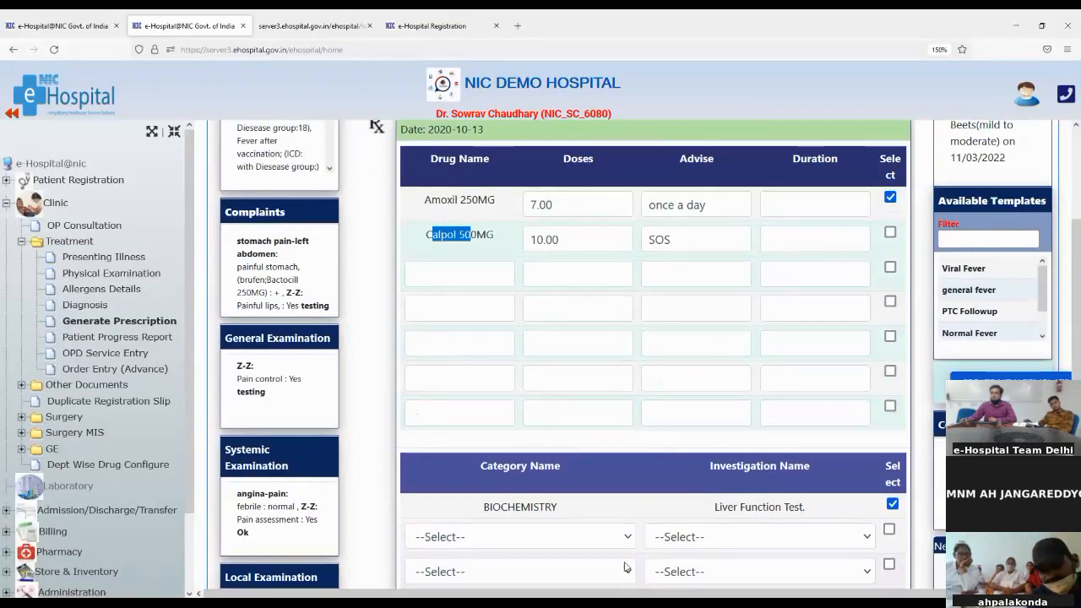
{"action": "left_click", "coordinate": [892, 504]}
{"action": "left_click", "coordinate": [429, 537]}
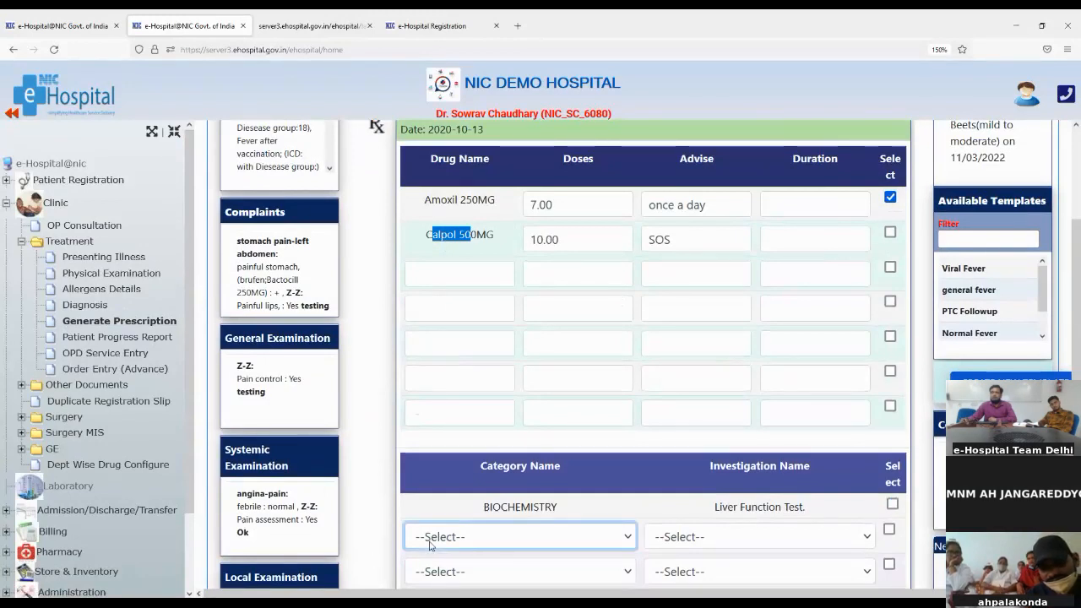
{"action": "left_click", "coordinate": [460, 260]}
{"action": "left_click", "coordinate": [448, 280]}
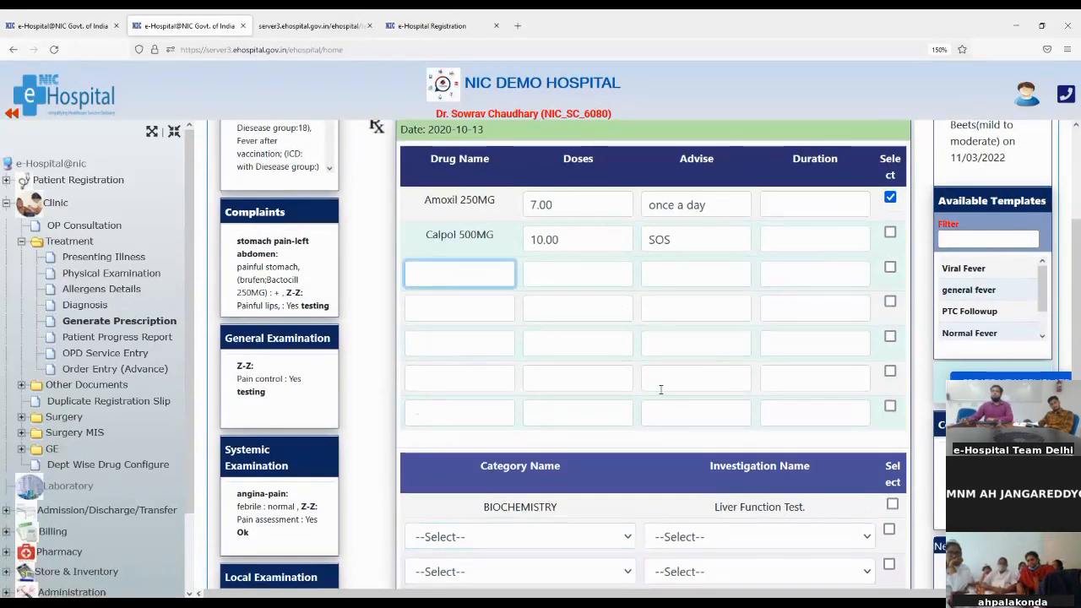
{"action": "scroll", "coordinate": [908, 391], "scroll_direction": "up", "scroll_amount": 1}
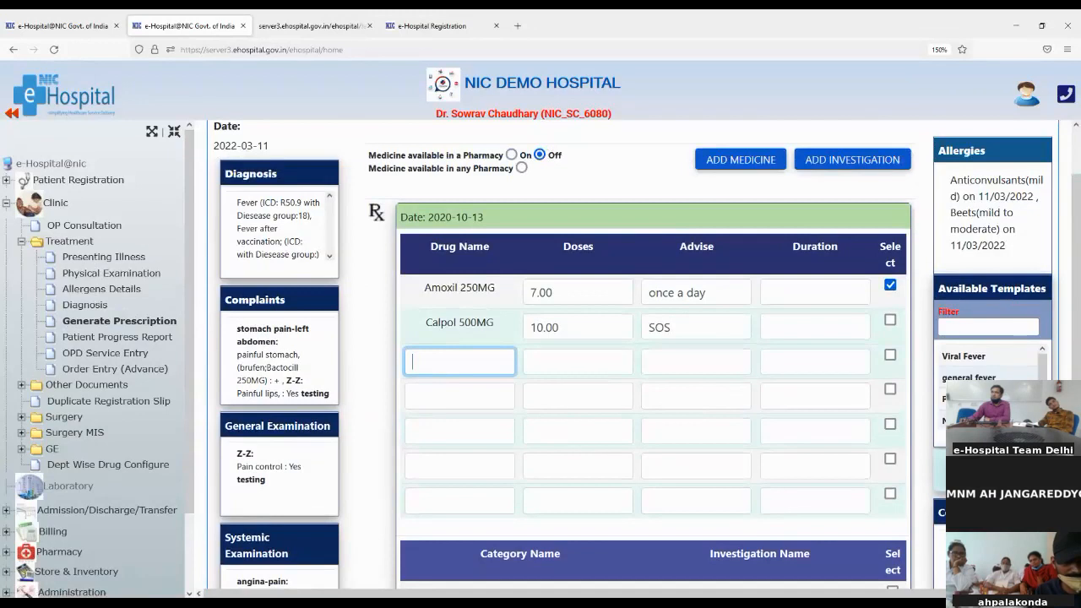
Open a new prescription template form and set its clinic to Cardiology
{"action": "left_click", "coordinate": [993, 470]}
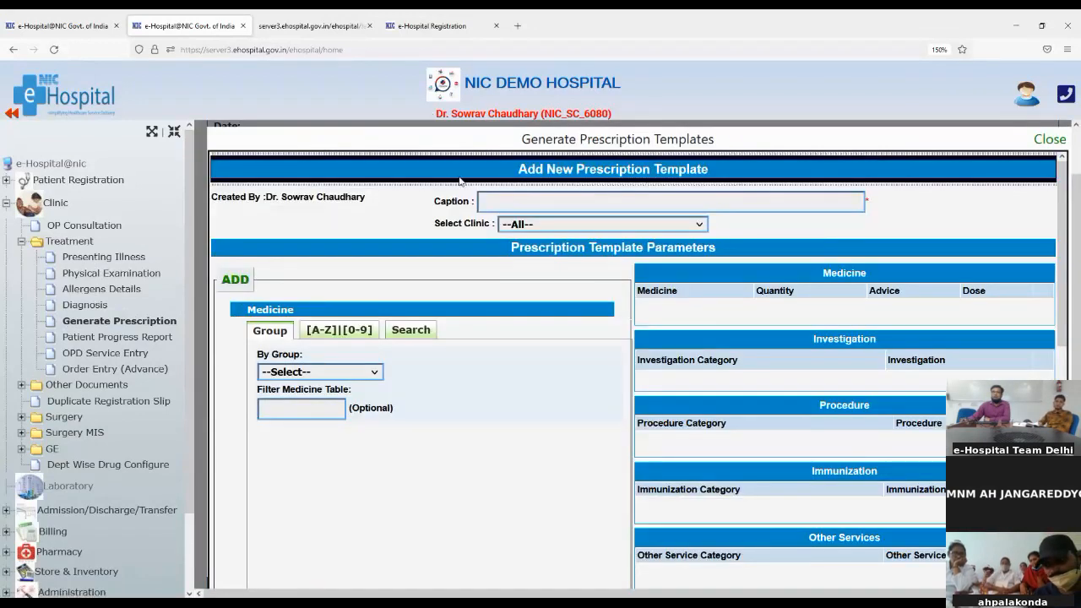
{"action": "left_click", "coordinate": [484, 199]}
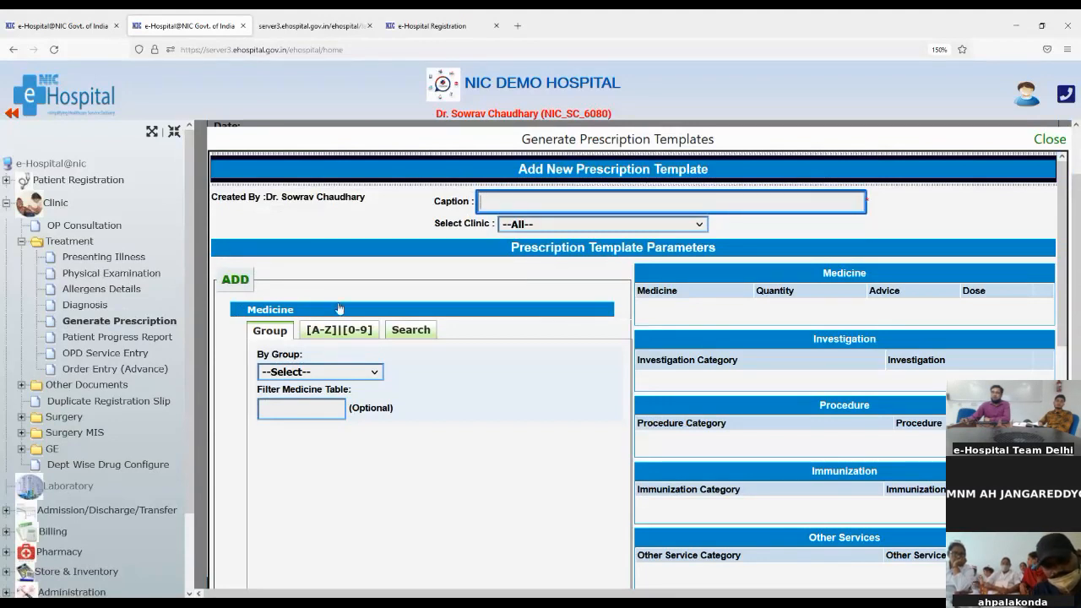
{"action": "left_click", "coordinate": [1043, 140]}
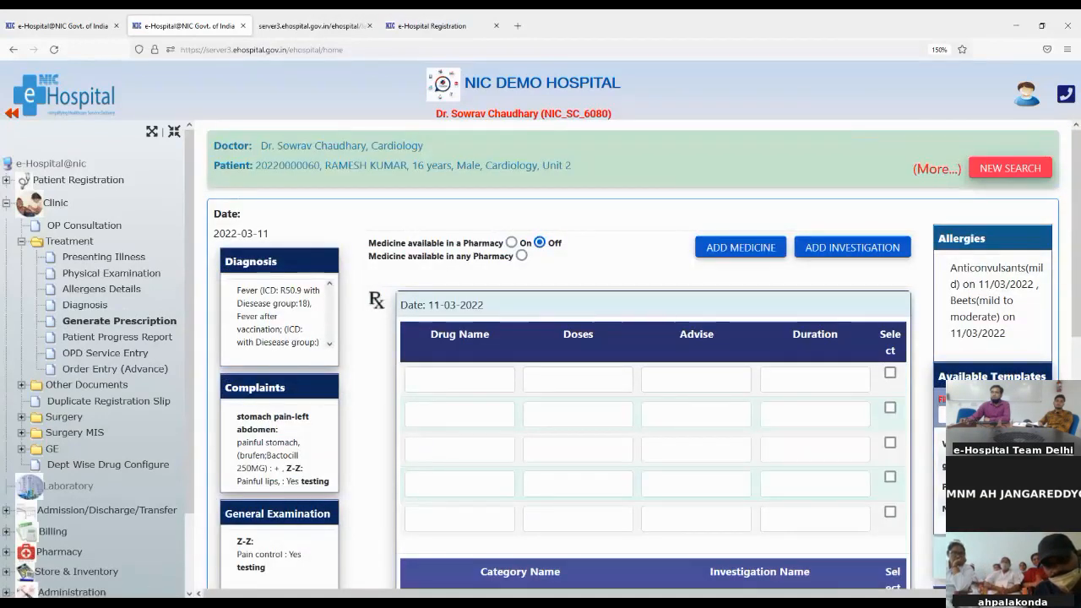
{"action": "left_click", "coordinate": [1000, 507]}
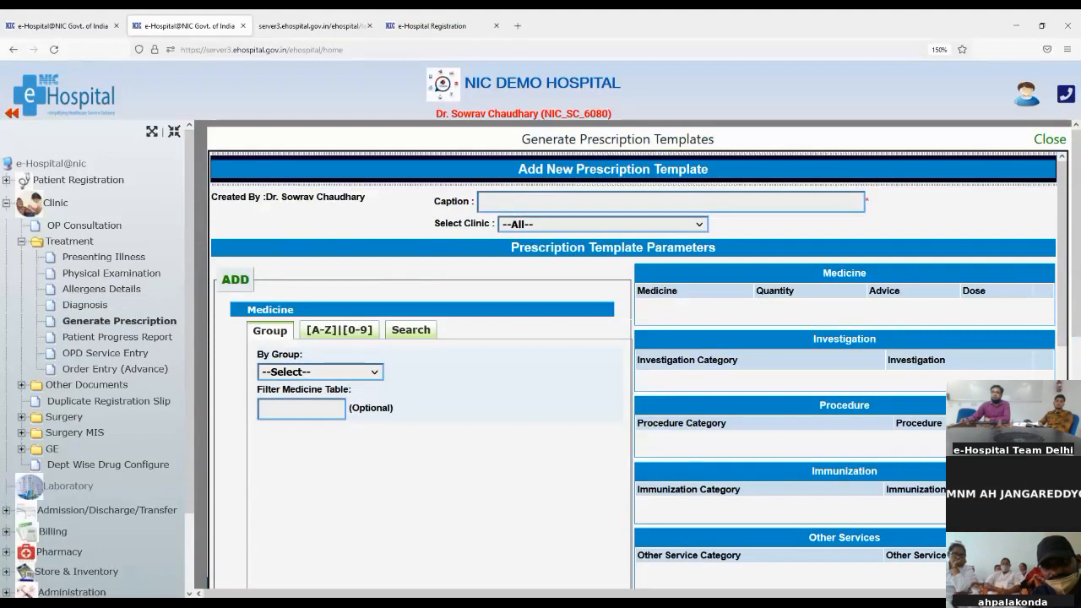
{"action": "left_click", "coordinate": [553, 282]}
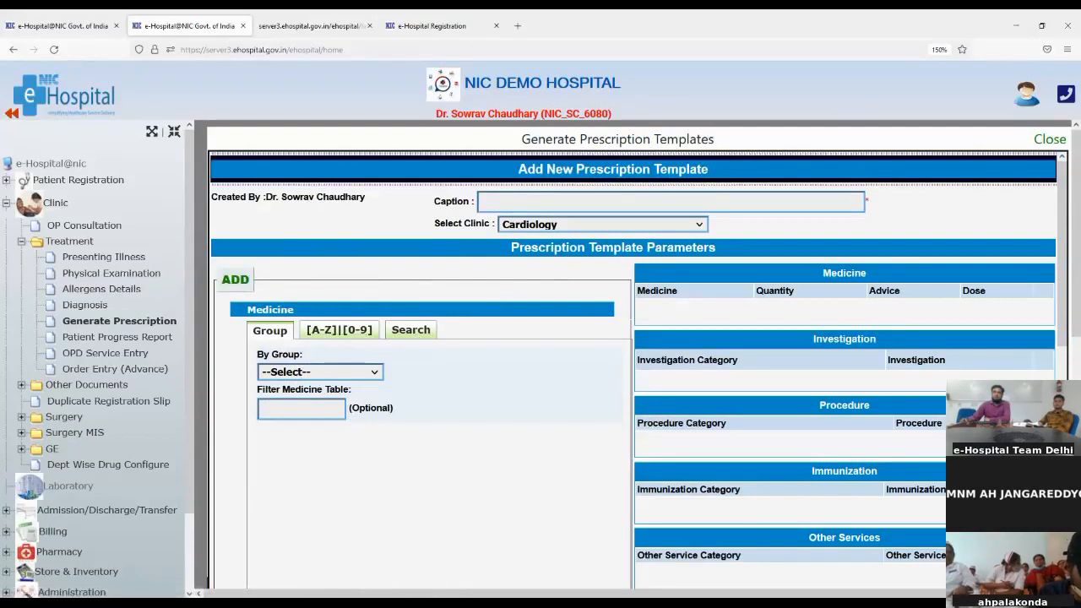
Add Amoxil 250MG from Antibiotic(Injection) with quantity 10 and advice BD
{"action": "left_click", "coordinate": [300, 434]}
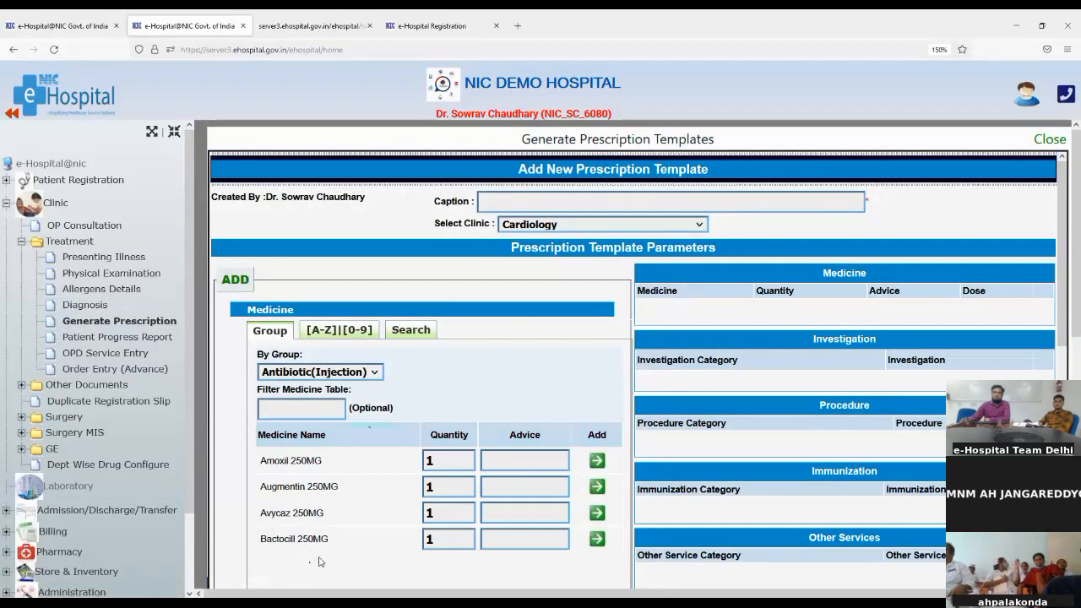
{"action": "left_click", "coordinate": [437, 461]}
{"action": "type", "text": "0"}
{"action": "key", "text": "Tab"}
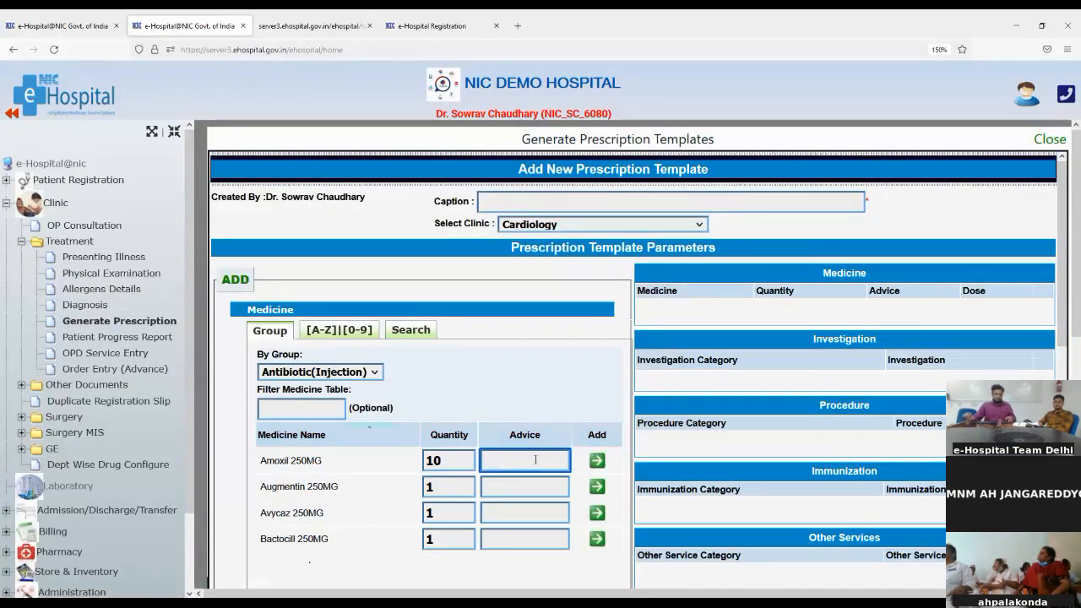
{"action": "type", "text": "BD"}
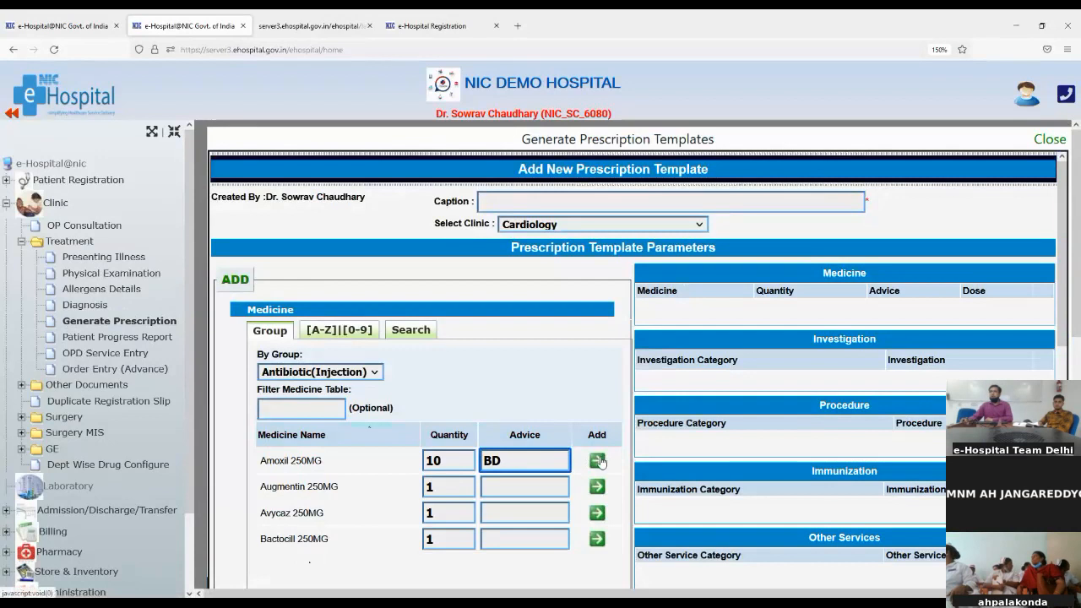
{"action": "left_click", "coordinate": [598, 461]}
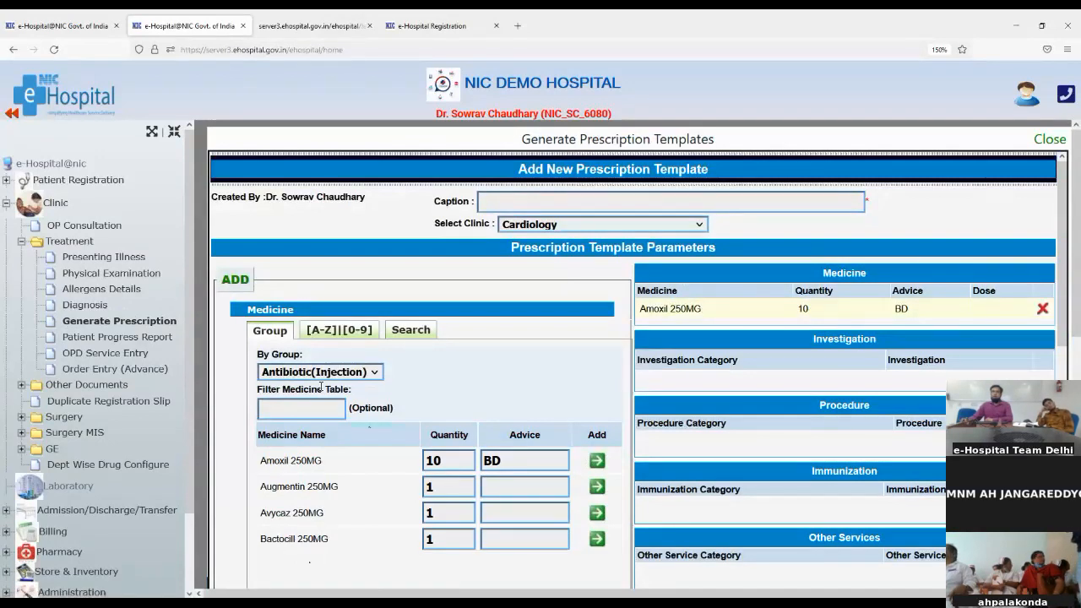
{"action": "left_click", "coordinate": [321, 332]}
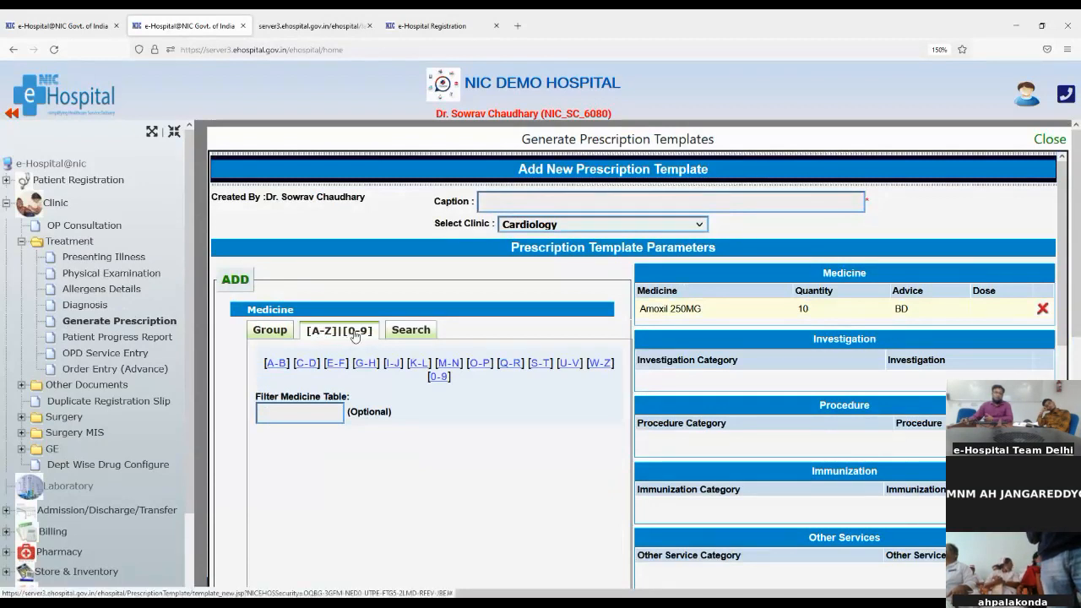
{"action": "left_click", "coordinate": [430, 334]}
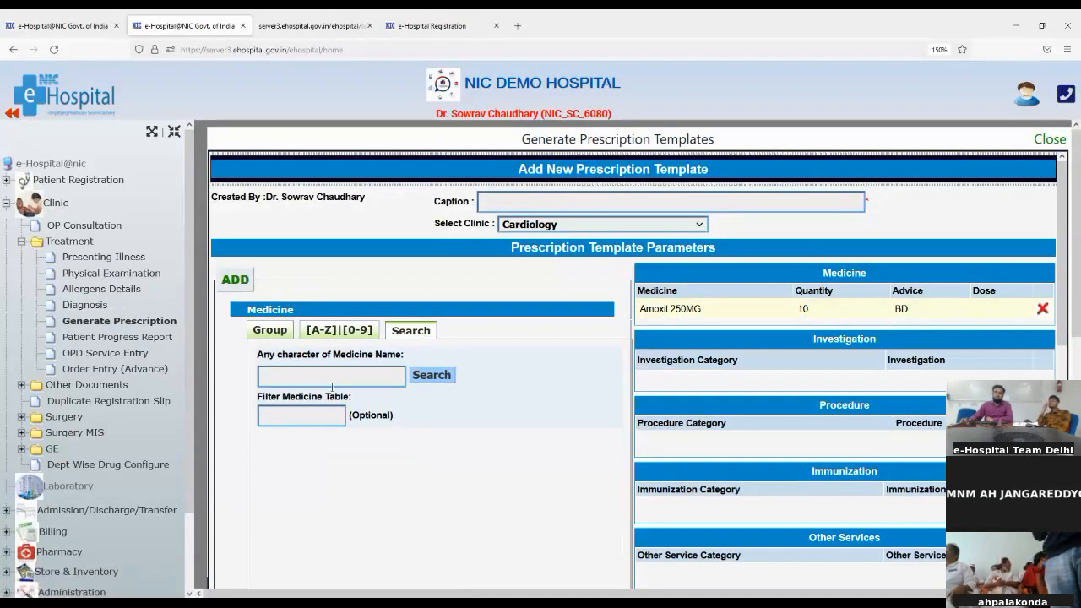
{"action": "scroll", "coordinate": [402, 462], "scroll_direction": "down", "scroll_amount": 3}
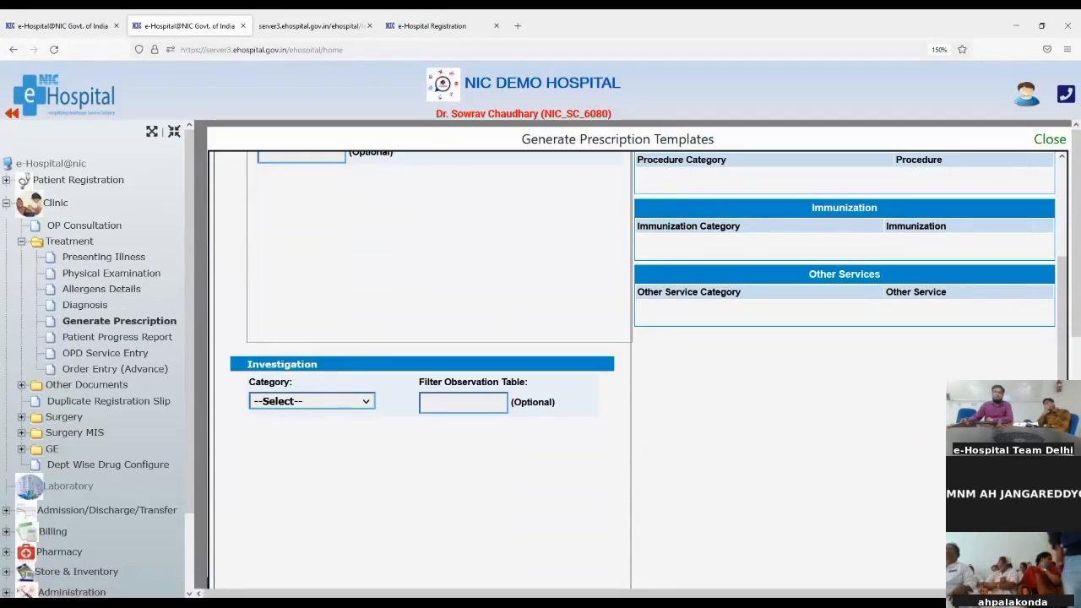
Choose the BIOCHEMISTRY category and tick A/G RATIO, Liver Function Test and SERUM UREA
{"action": "left_click", "coordinate": [295, 121]}
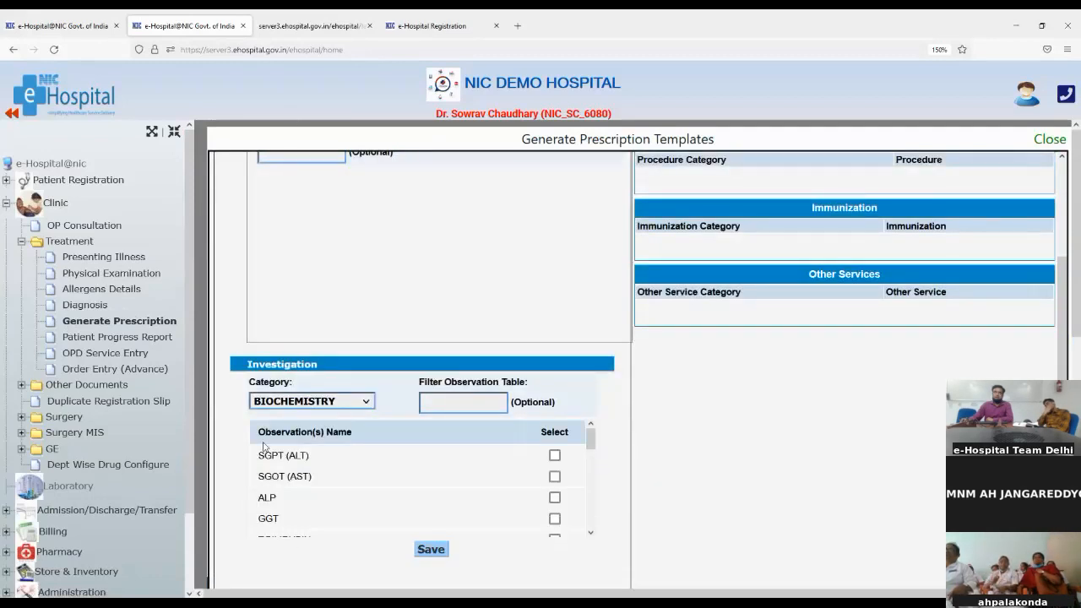
{"action": "scroll", "coordinate": [304, 477], "scroll_direction": "down", "scroll_amount": 3}
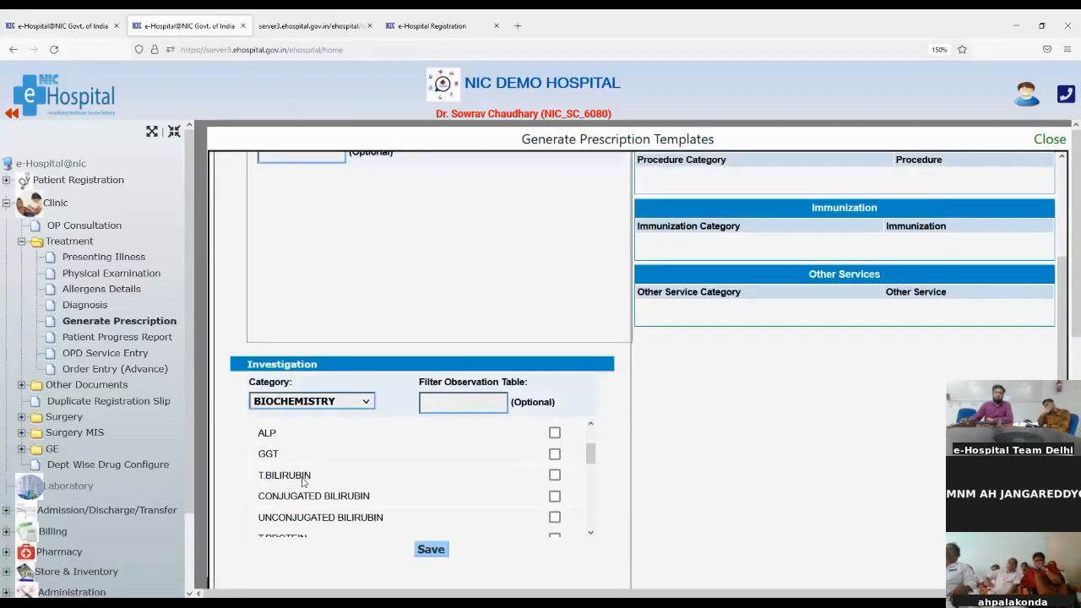
{"action": "scroll", "coordinate": [303, 479], "scroll_direction": "up", "scroll_amount": 3}
{"action": "scroll", "coordinate": [302, 479], "scroll_direction": "down", "scroll_amount": 3}
{"action": "scroll", "coordinate": [303, 480], "scroll_direction": "down", "scroll_amount": 5}
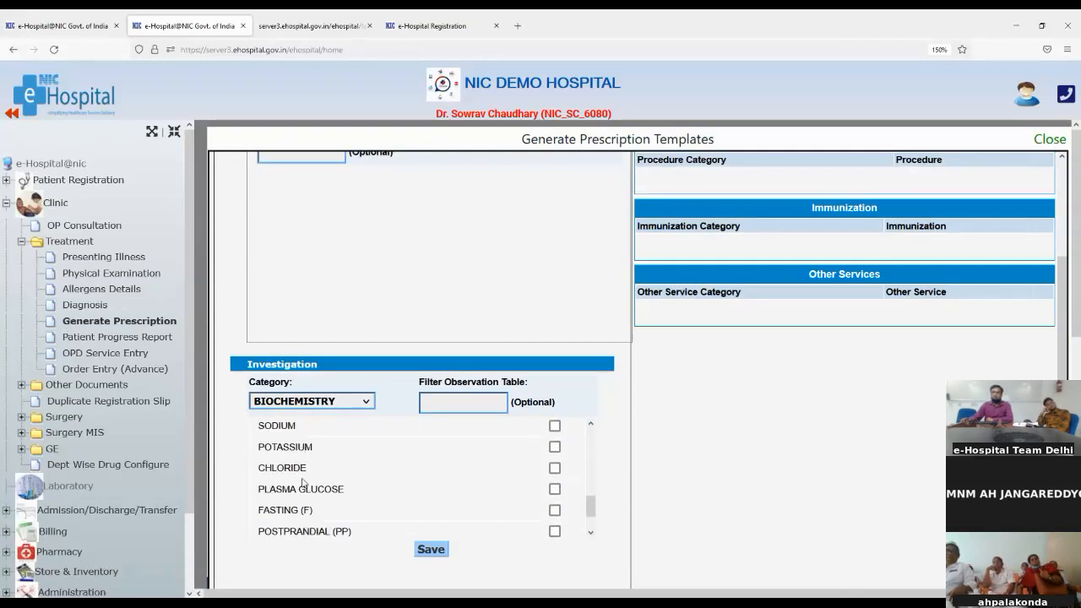
{"action": "scroll", "coordinate": [302, 482], "scroll_direction": "up", "scroll_amount": 3}
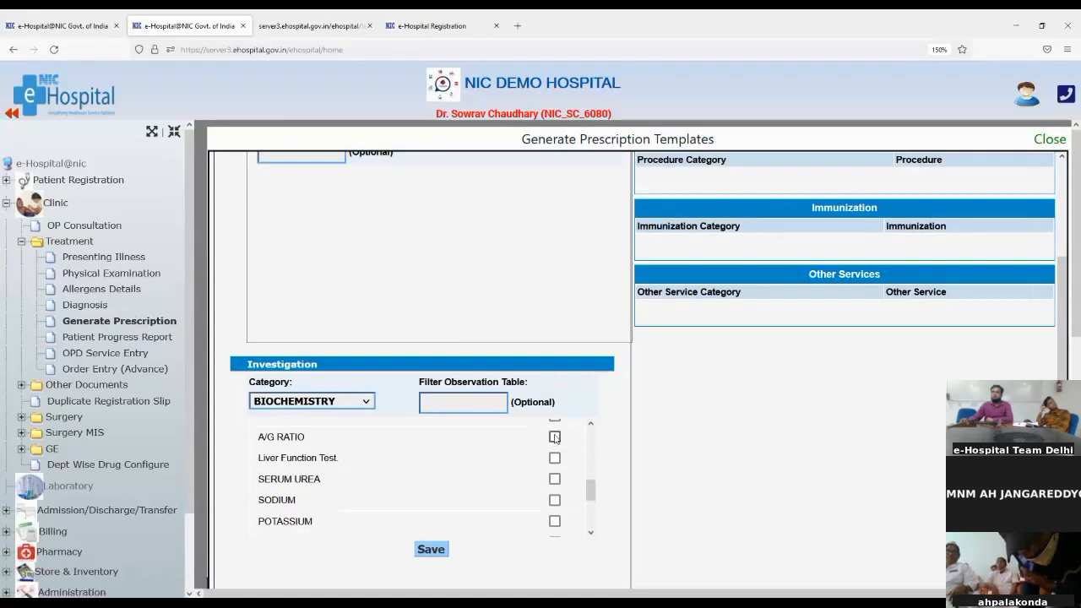
{"action": "left_click", "coordinate": [555, 436]}
{"action": "left_click", "coordinate": [555, 458]}
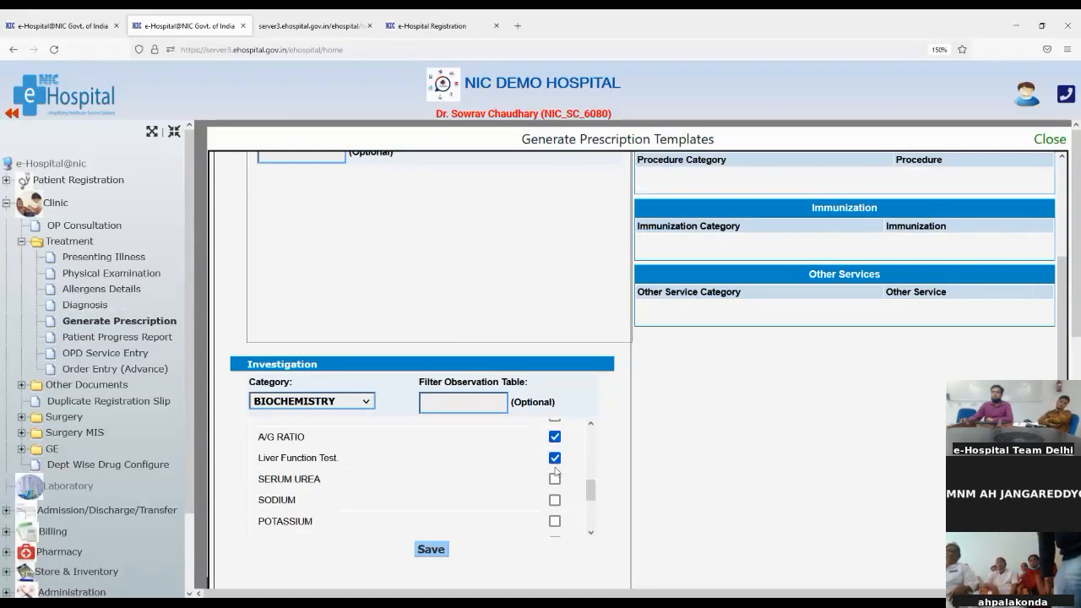
{"action": "left_click", "coordinate": [555, 478]}
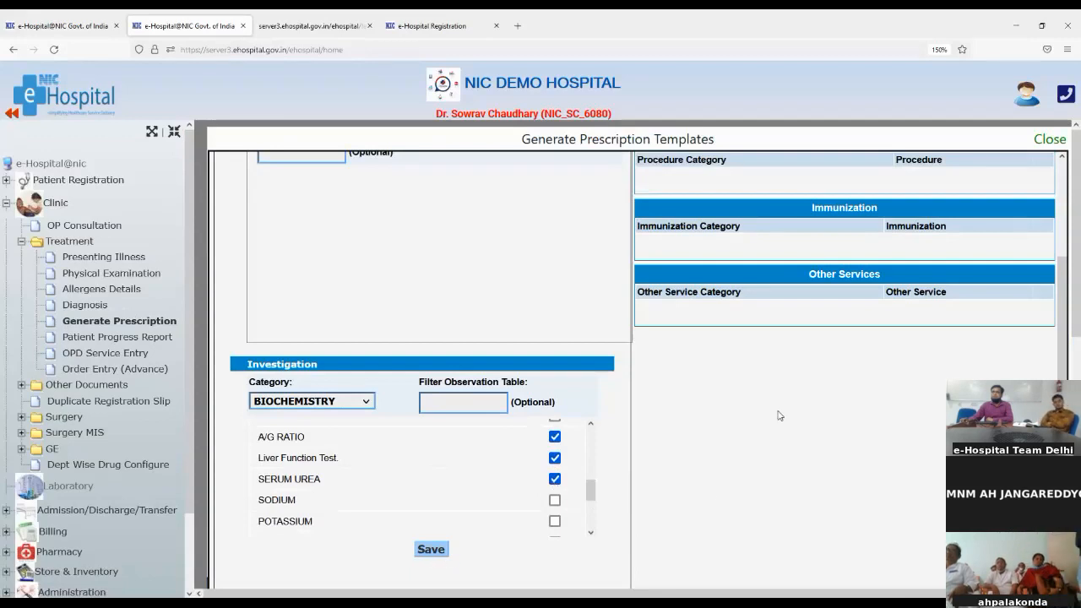
{"action": "scroll", "coordinate": [779, 415], "scroll_direction": "up", "scroll_amount": 5}
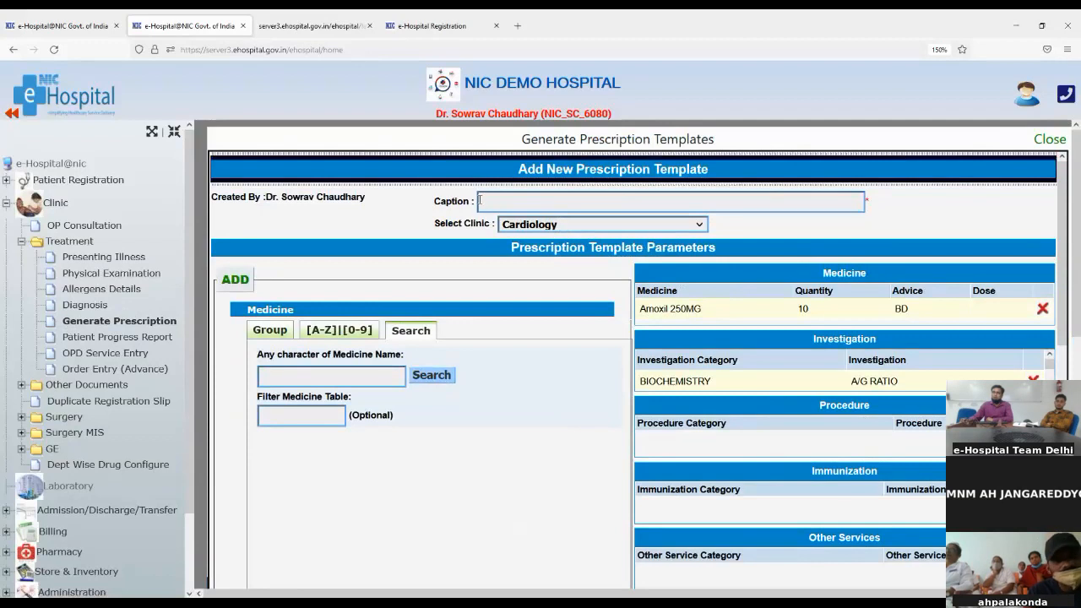
{"action": "scroll", "coordinate": [608, 500], "scroll_direction": "down", "scroll_amount": 5}
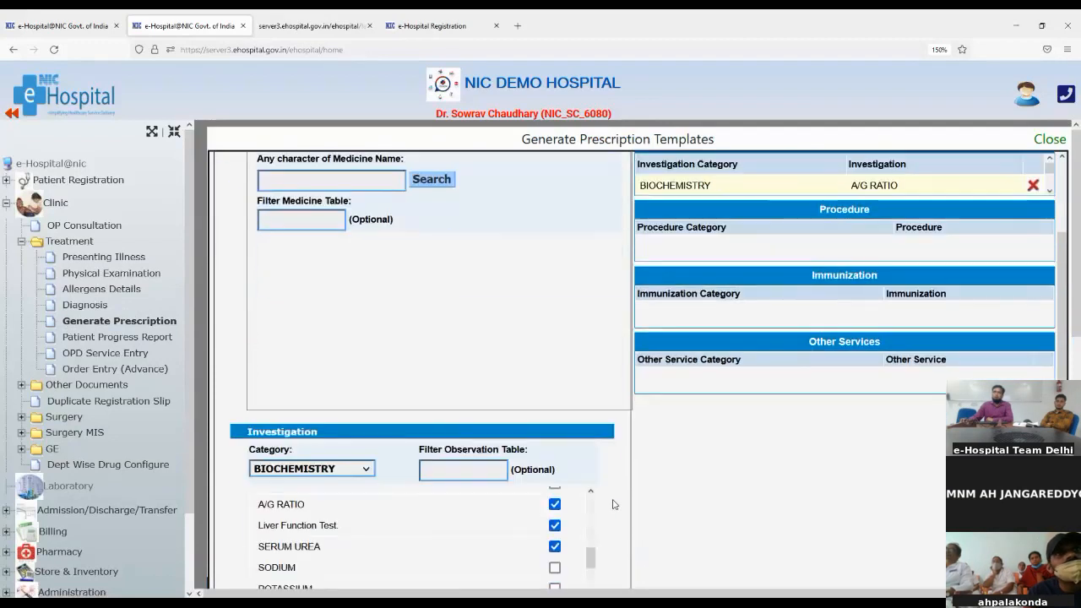
{"action": "scroll", "coordinate": [608, 504], "scroll_direction": "down", "scroll_amount": 2}
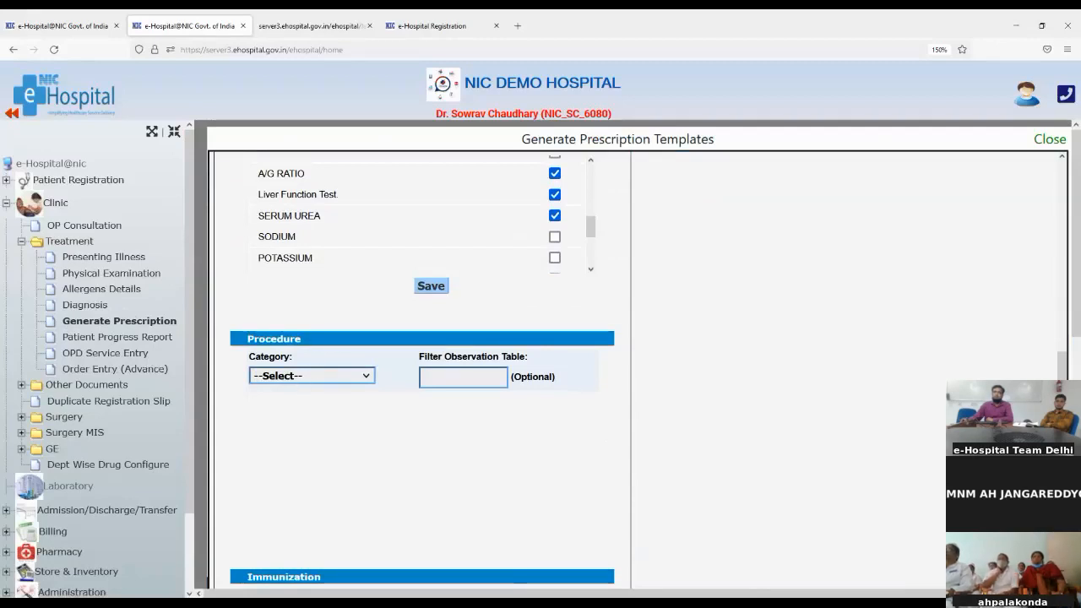
Choose OT PROCEDURES as the procedure category, listing CABG, valve surgery and heart transplant
{"action": "left_click", "coordinate": [286, 422]}
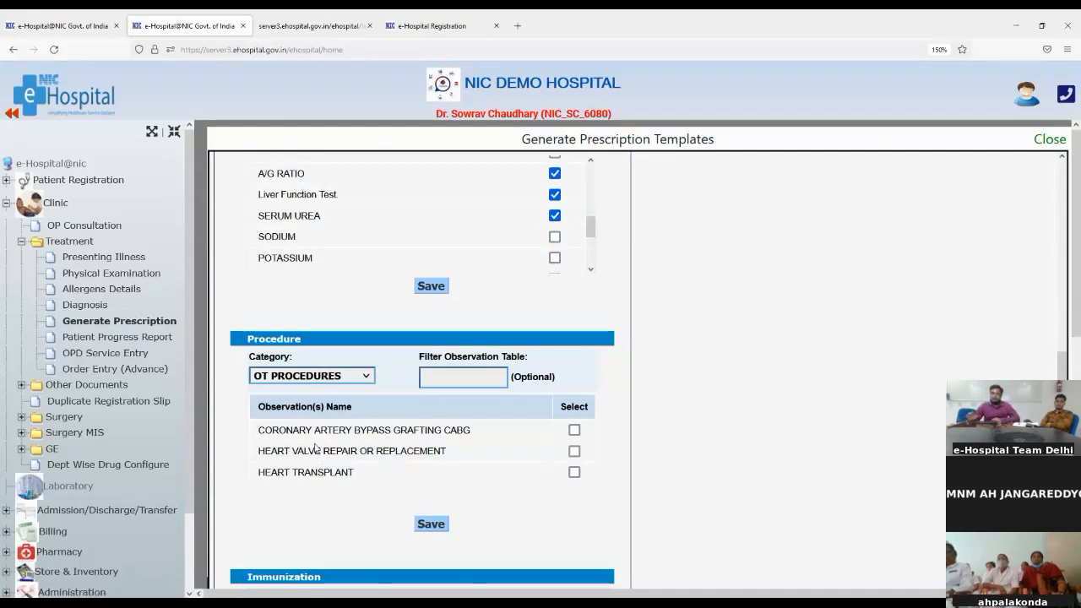
{"action": "scroll", "coordinate": [315, 447], "scroll_direction": "down", "scroll_amount": 2}
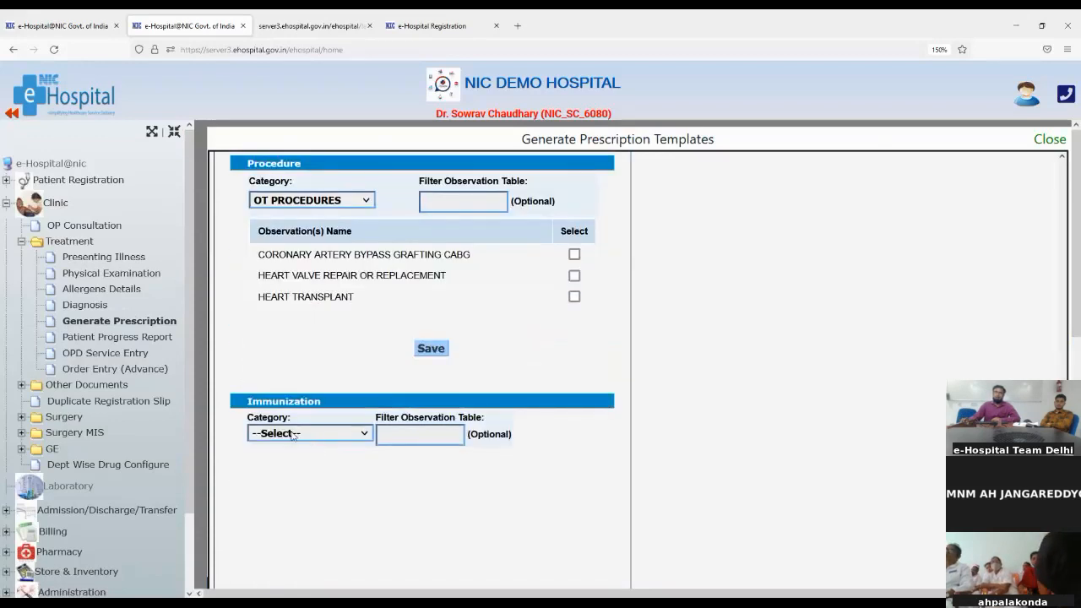
{"action": "scroll", "coordinate": [294, 434], "scroll_direction": "down", "scroll_amount": 2}
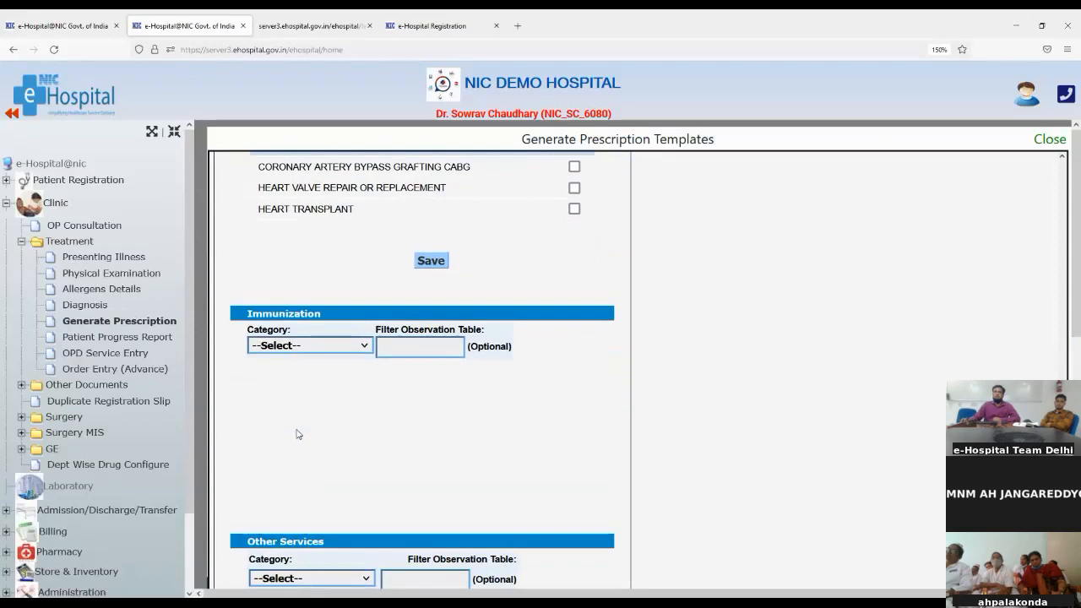
{"action": "scroll", "coordinate": [297, 434], "scroll_direction": "down", "scroll_amount": 4}
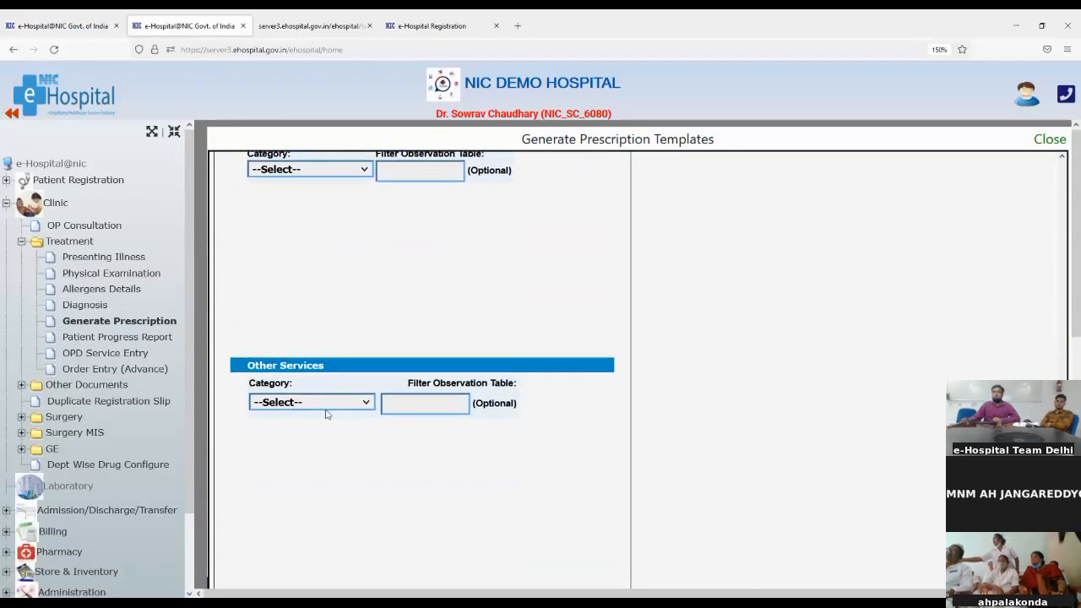
{"action": "scroll", "coordinate": [328, 413], "scroll_direction": "up", "scroll_amount": 10}
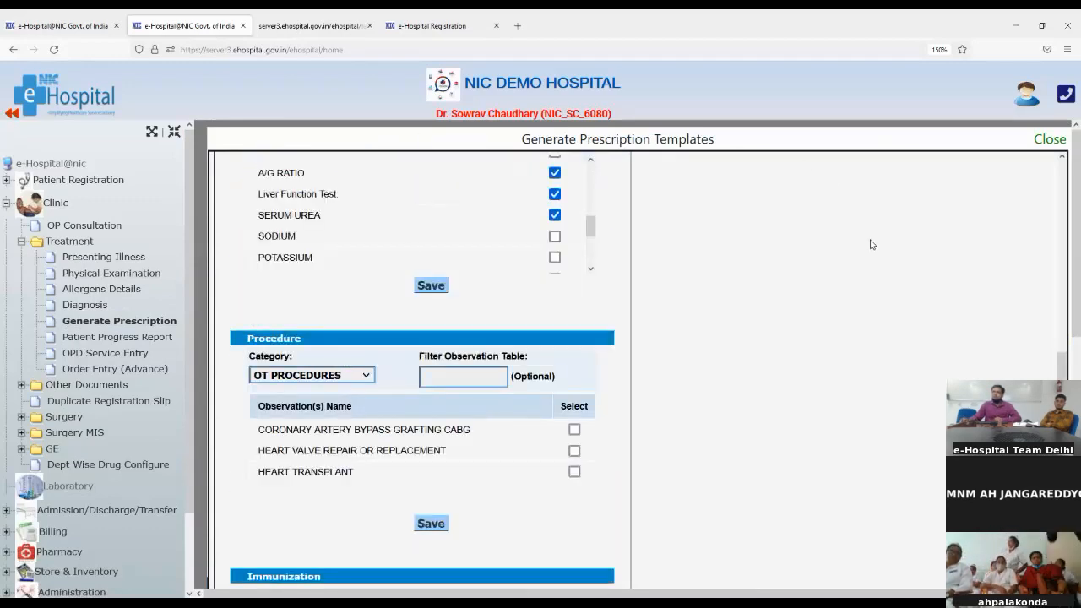
{"action": "scroll", "coordinate": [872, 244], "scroll_direction": "up", "scroll_amount": 15}
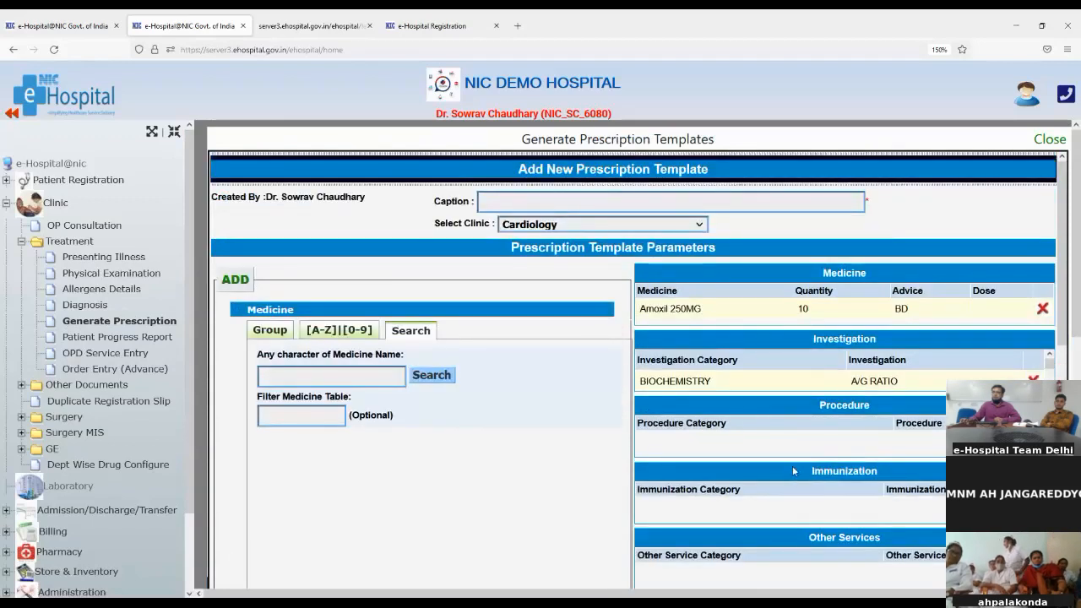
{"action": "scroll", "coordinate": [792, 465], "scroll_direction": "down", "scroll_amount": 15}
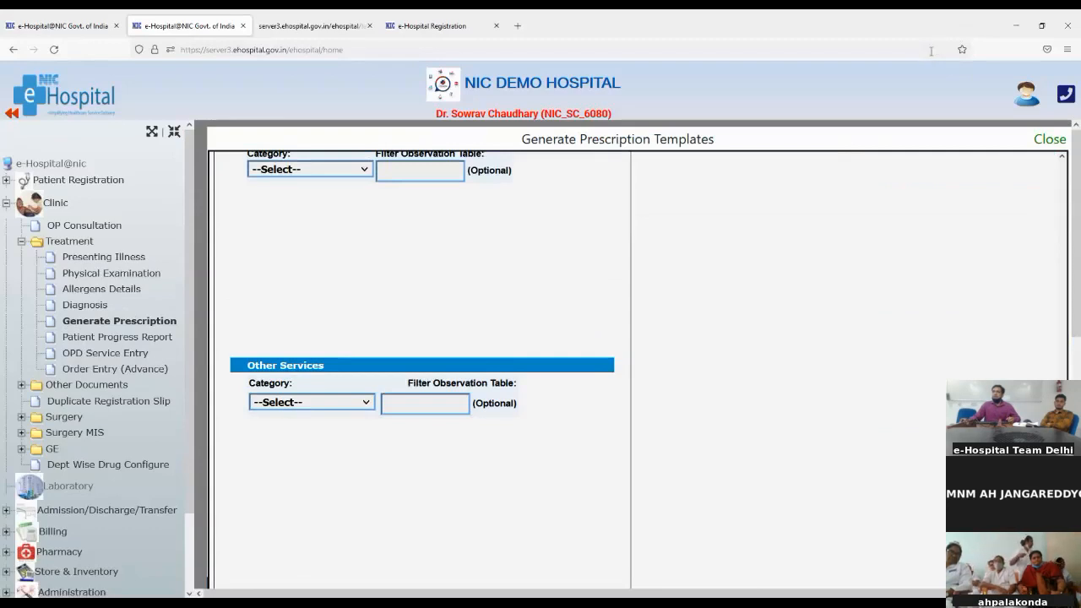
{"action": "left_click", "coordinate": [941, 52]}
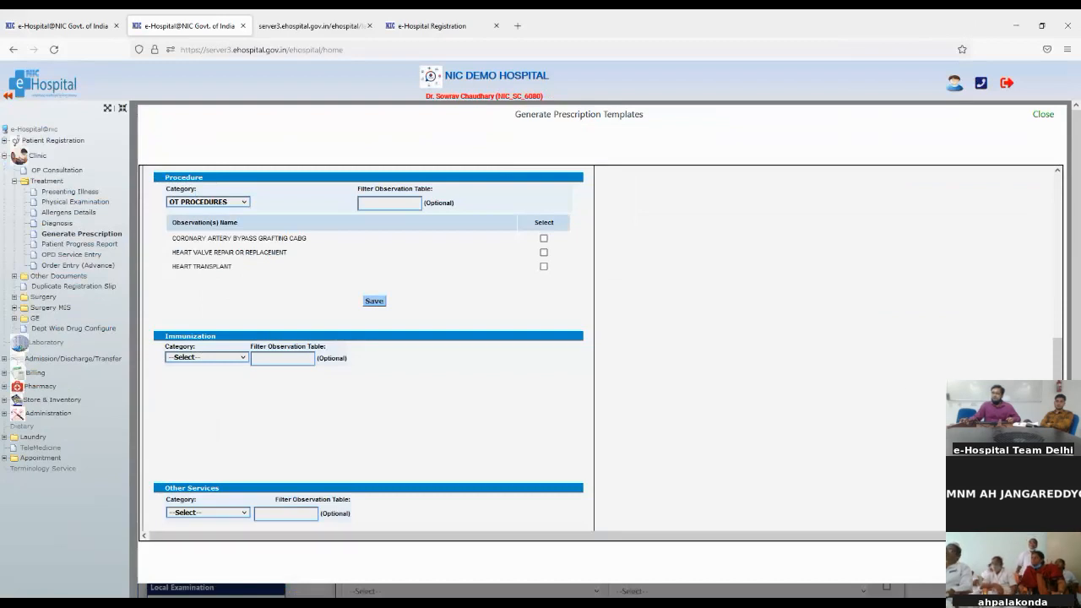
Close the template editor, zoom the prescription page to 150% and point out the pharmacy availability option
{"action": "left_click", "coordinate": [1044, 116]}
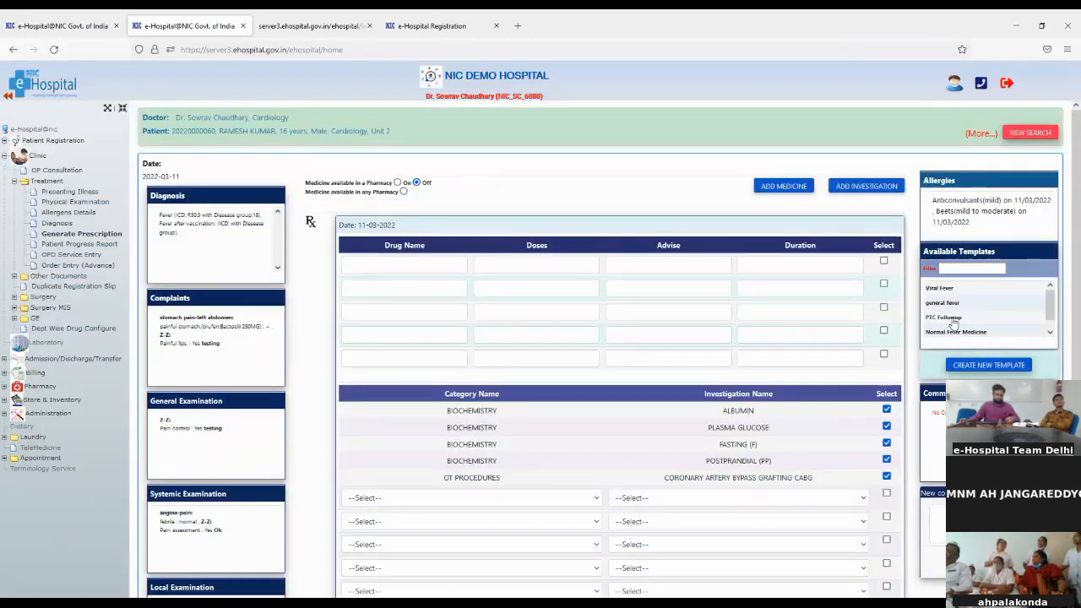
{"action": "key", "text": "ctrl+plus"}
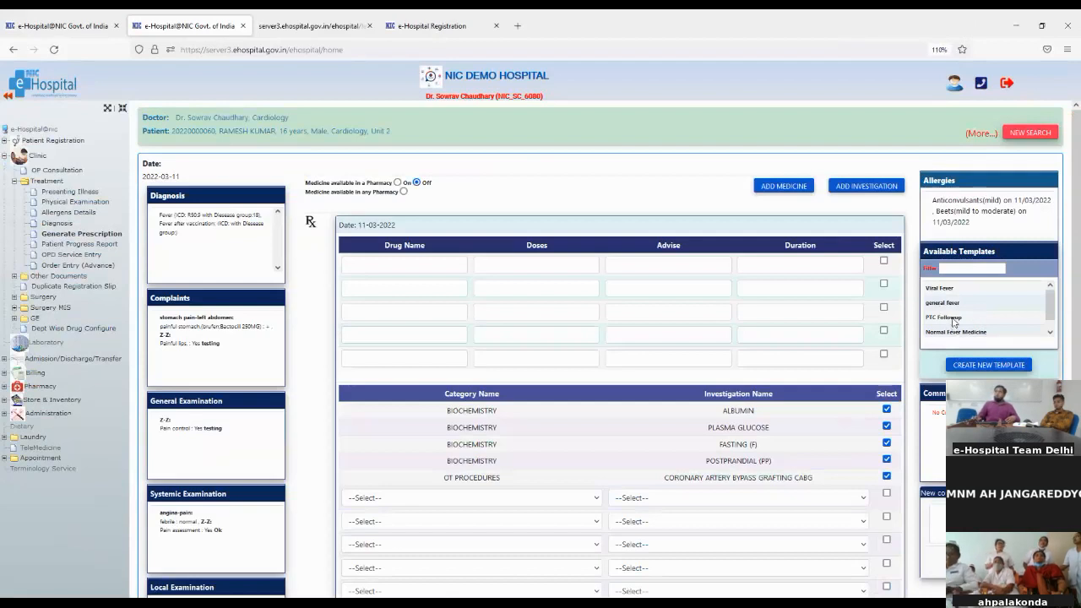
{"action": "key", "text": "ctrl+plus"}
{"action": "key", "text": "ctrl+plus"}
{"action": "key", "text": "ctrl+plus"}
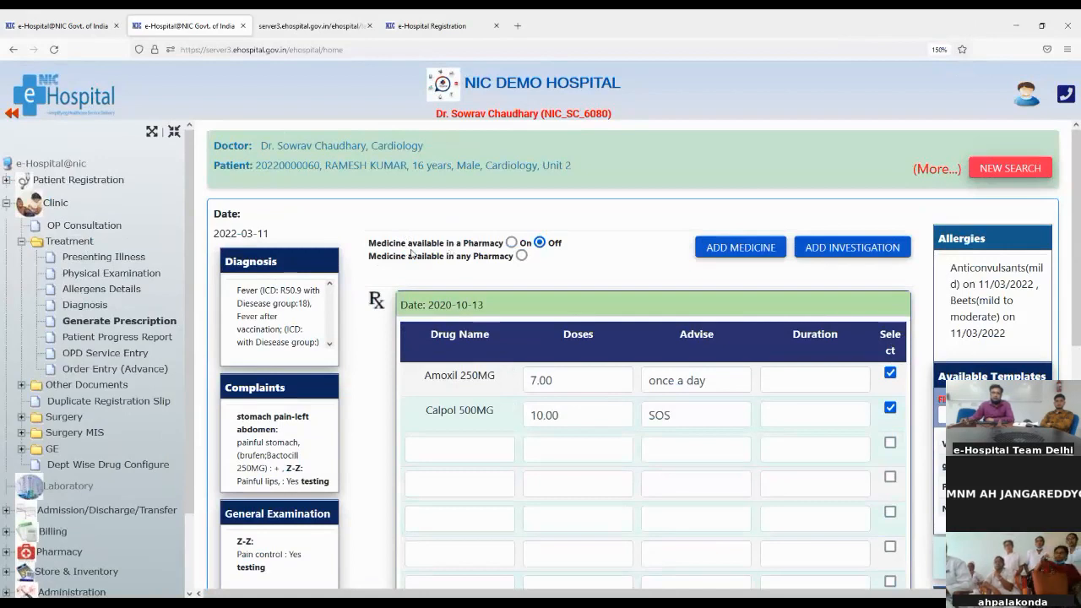
{"action": "left_click_drag", "start_coordinate": [369, 240], "coordinate": [501, 242]}
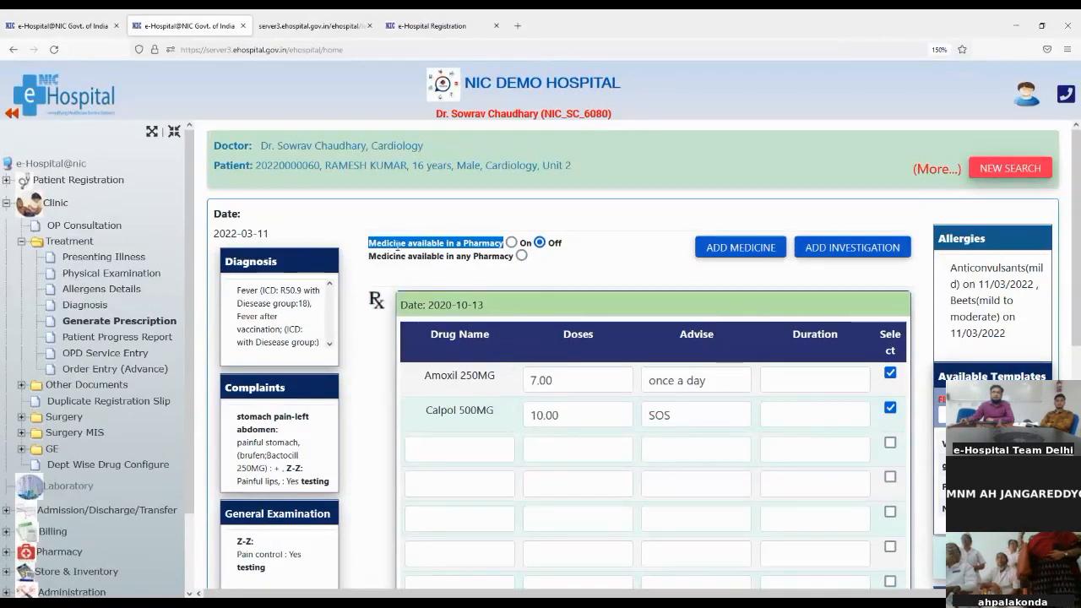
Turn the pharmacy availability filter On with Pharmacy as the store, then type 'a' in a new drug row
{"action": "left_click", "coordinate": [511, 243]}
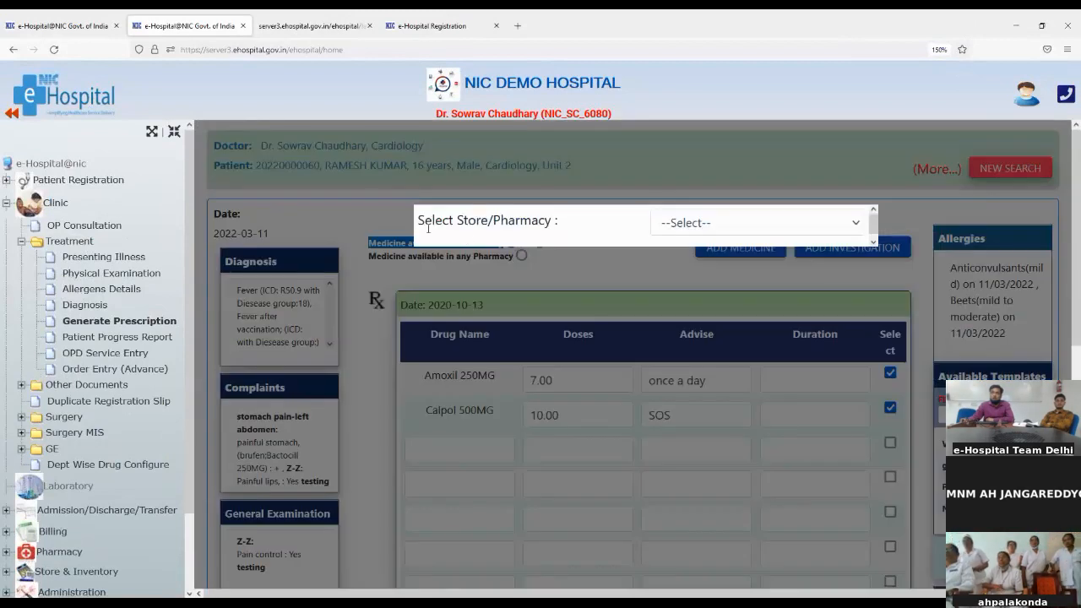
{"action": "left_click", "coordinate": [691, 223]}
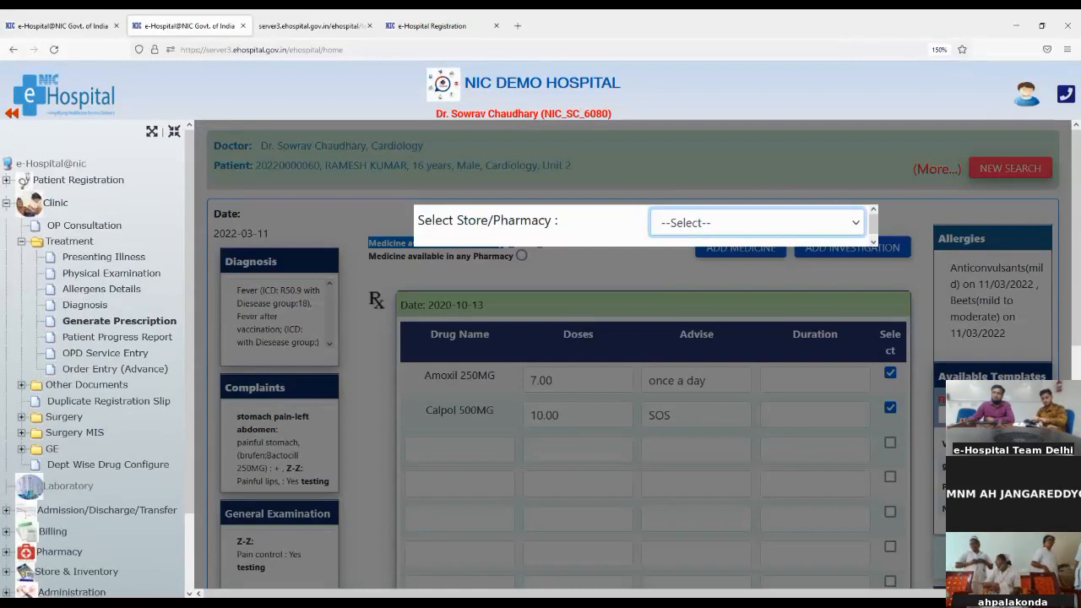
{"action": "key", "text": "Down"}
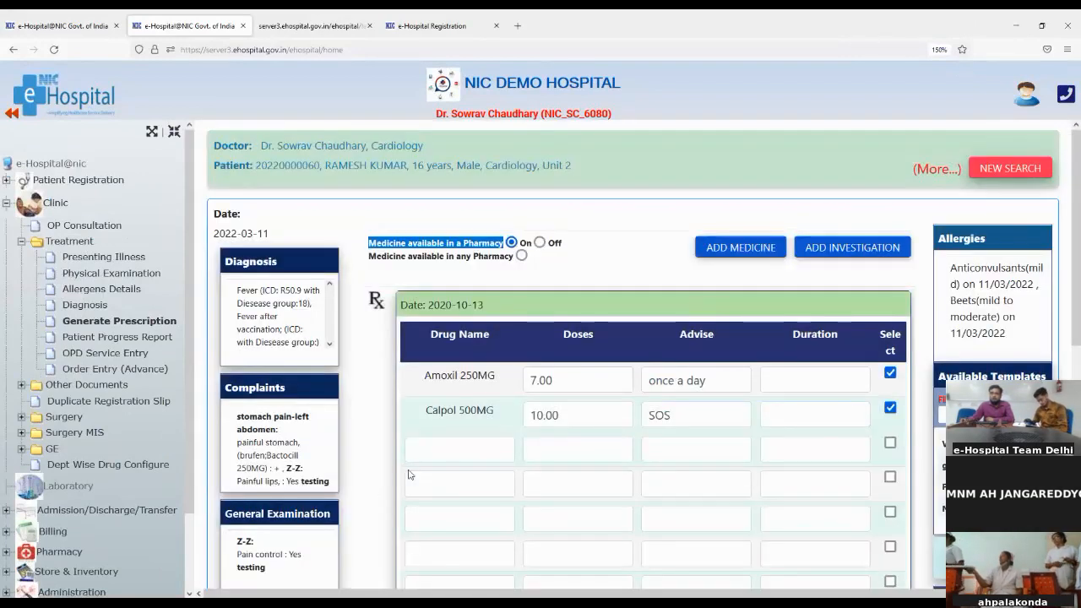
{"action": "left_click", "coordinate": [455, 449]}
{"action": "type", "text": "a"}
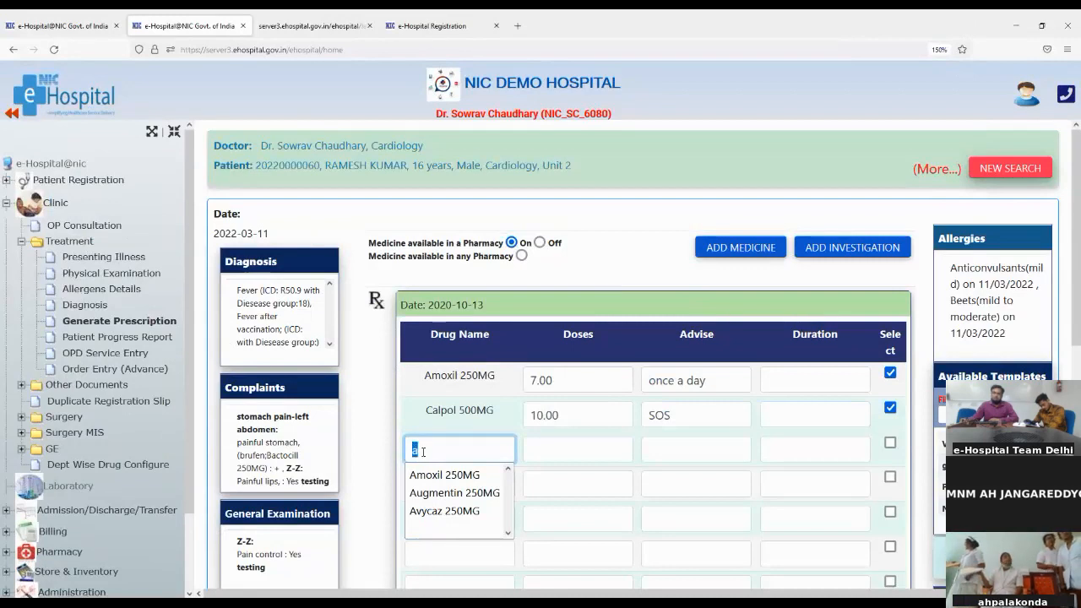
Add Augmentin 250MG with dose 5, advice OD (corrected from BD) and duration 5 Days
{"action": "left_click", "coordinate": [432, 497]}
{"action": "left_click", "coordinate": [590, 448]}
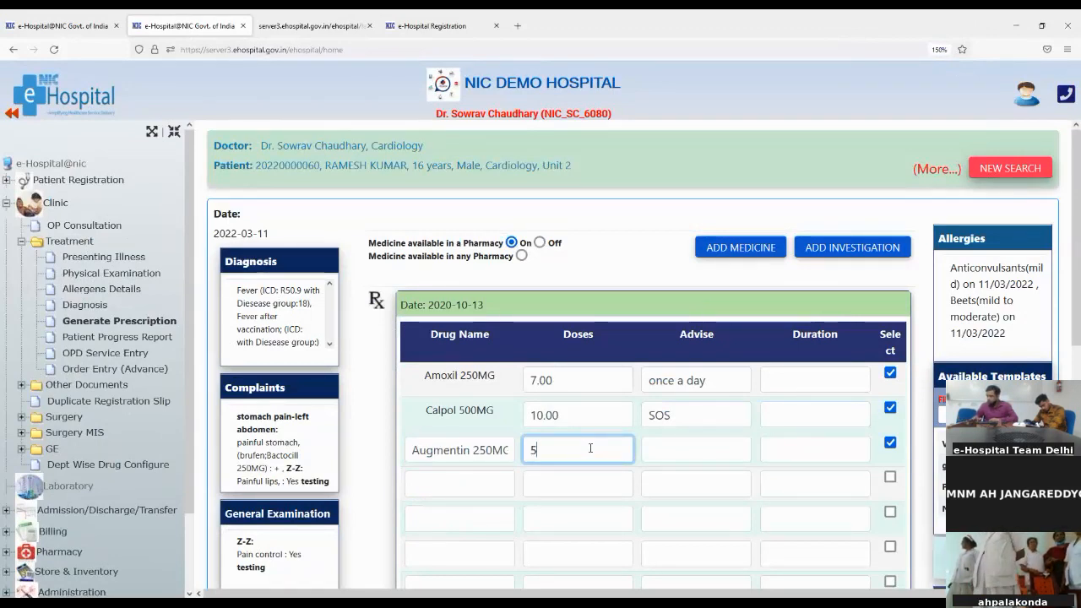
{"action": "left_click", "coordinate": [700, 455]}
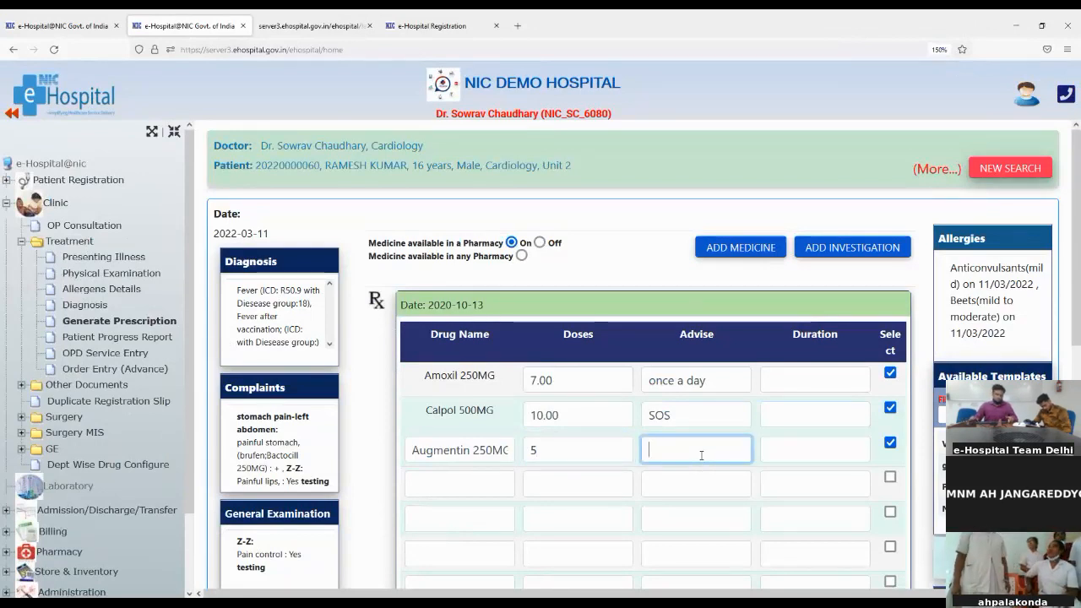
{"action": "type", "text": "BD"}
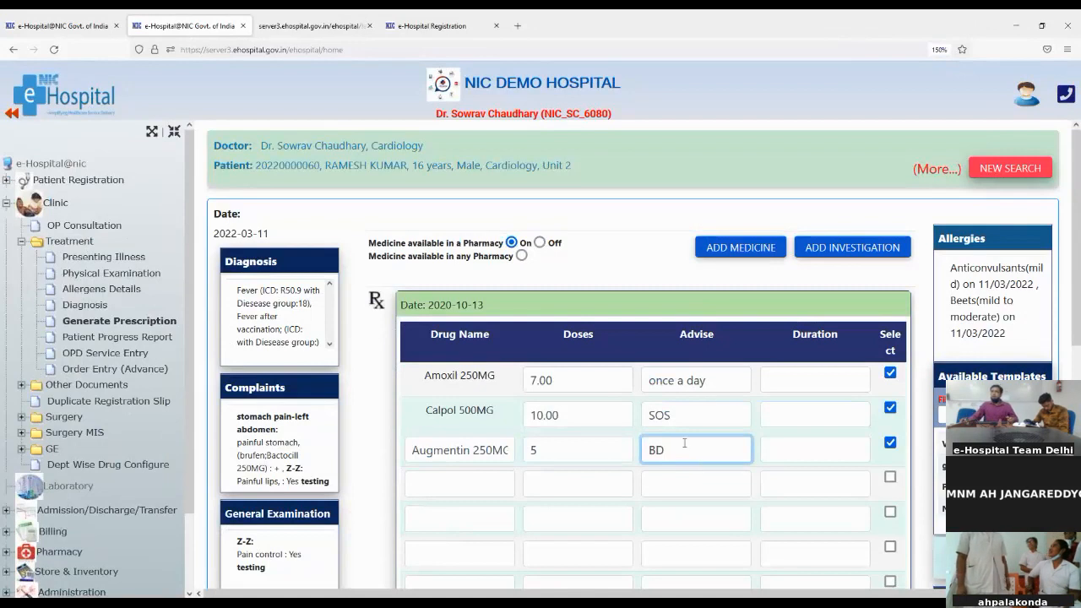
{"action": "left_click", "coordinate": [789, 452]}
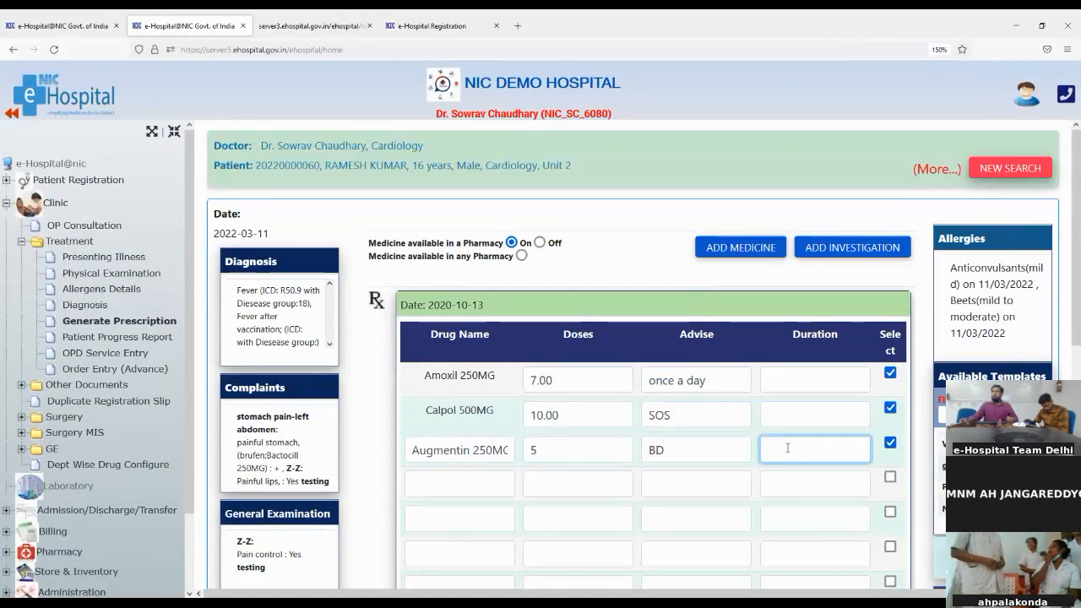
{"action": "left_click", "coordinate": [653, 450]}
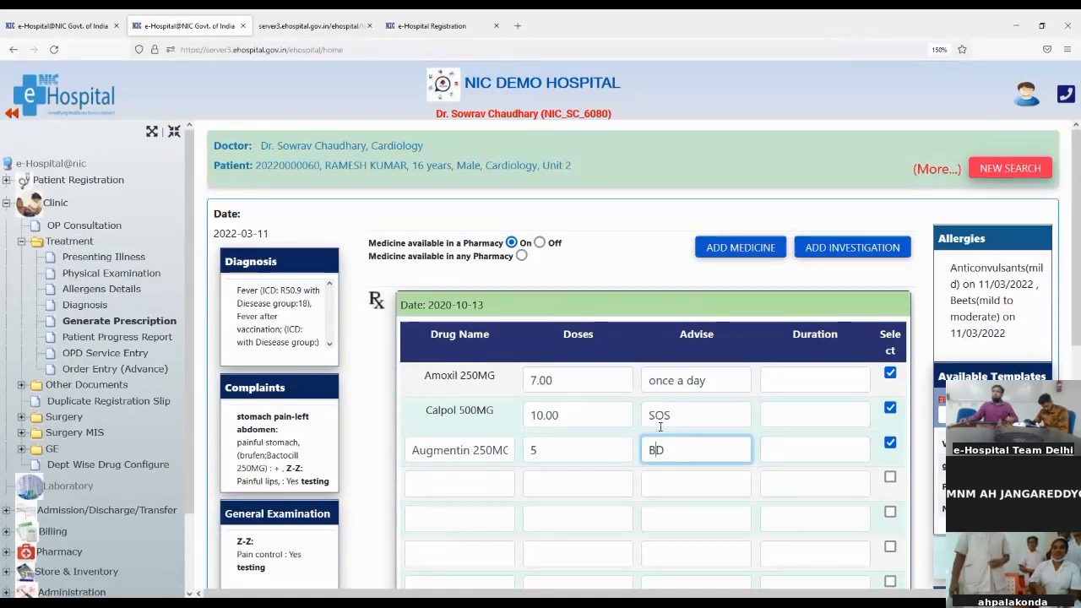
{"action": "key", "text": "BackSpace"}
{"action": "type", "text": "O"}
{"action": "left_click", "coordinate": [834, 453]}
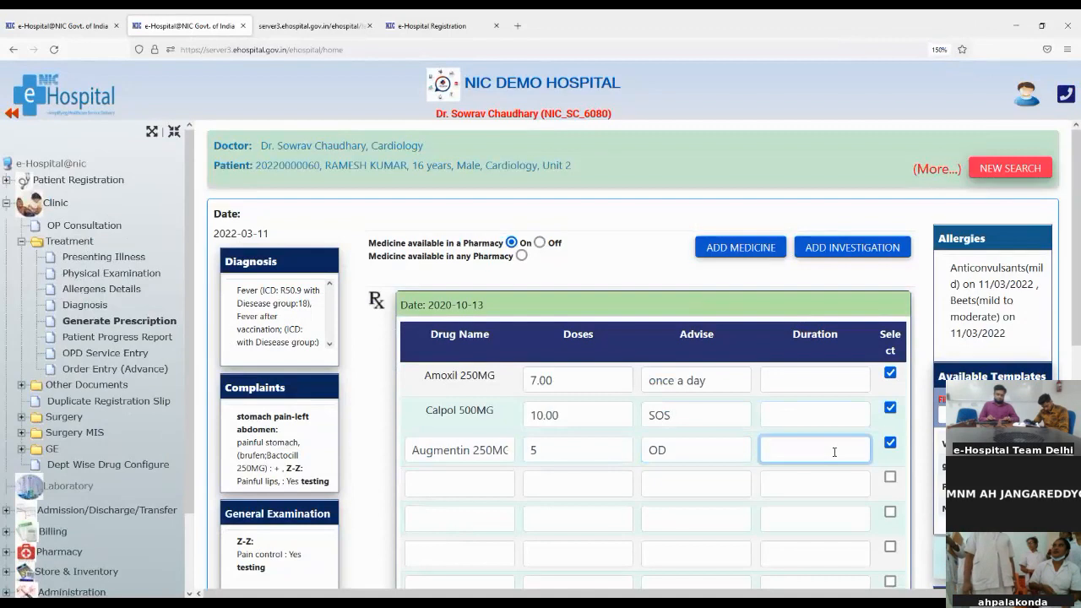
{"action": "type", "text": "5 Days"}
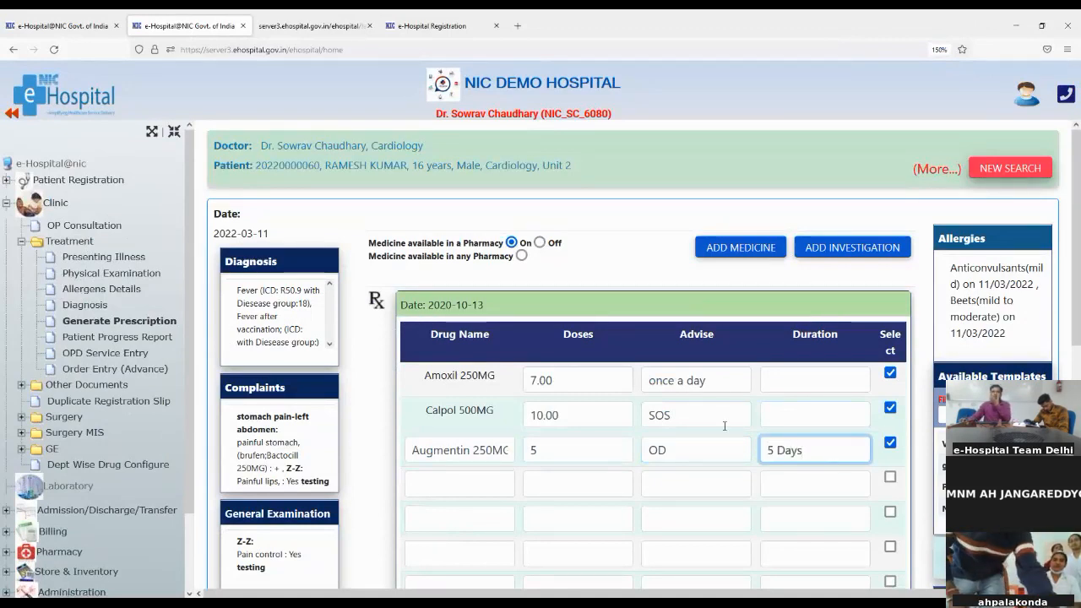
Scroll down to the investigations and highlight the Liver Function Test
{"action": "scroll", "coordinate": [688, 417], "scroll_direction": "down", "scroll_amount": 3}
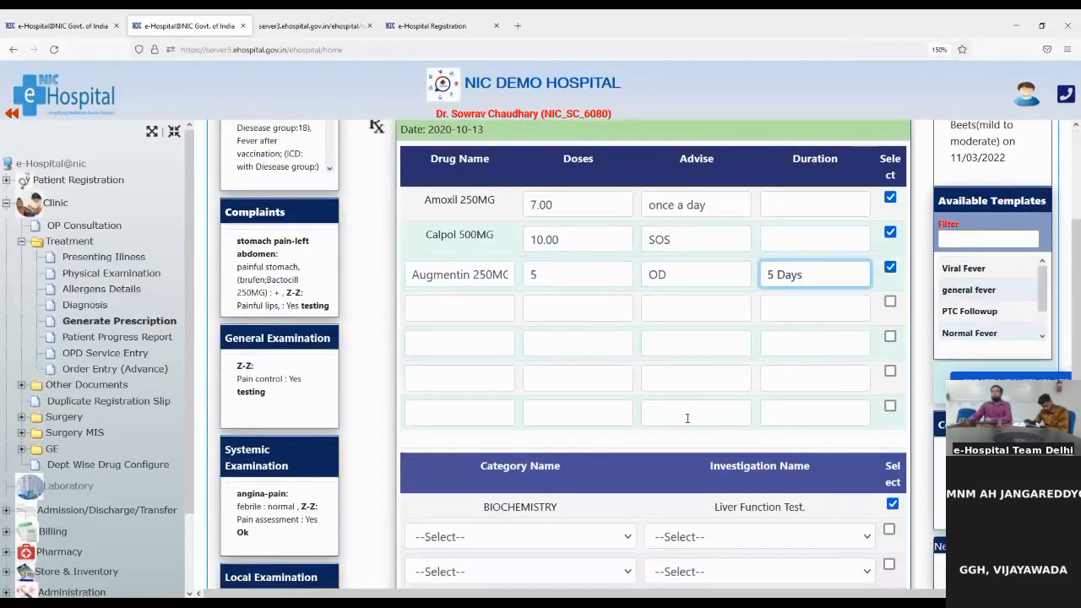
{"action": "scroll", "coordinate": [686, 417], "scroll_direction": "down", "scroll_amount": 2}
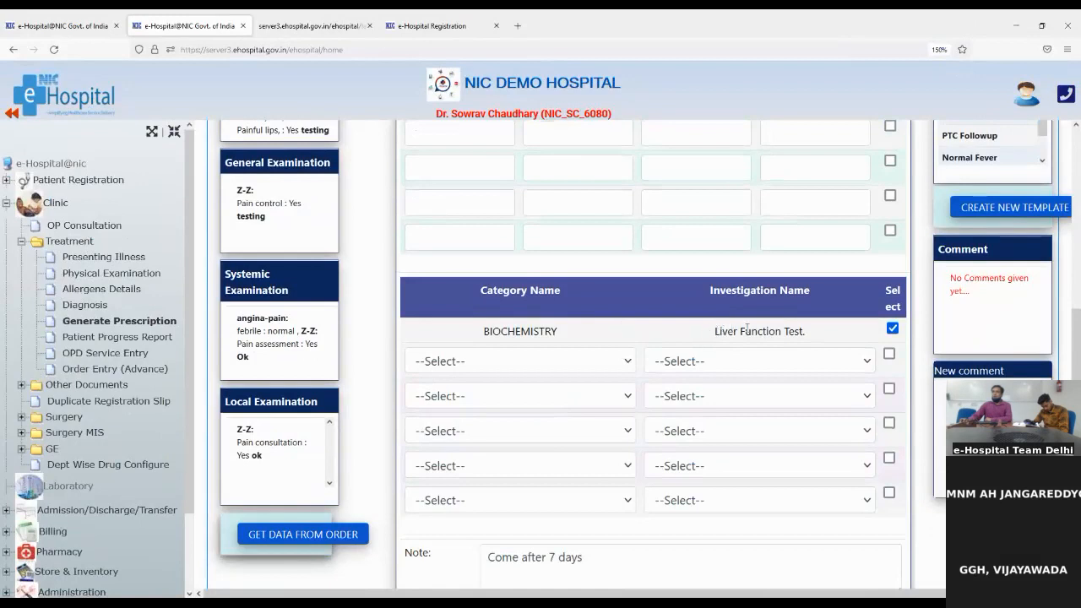
{"action": "left_click_drag", "start_coordinate": [716, 330], "coordinate": [800, 332]}
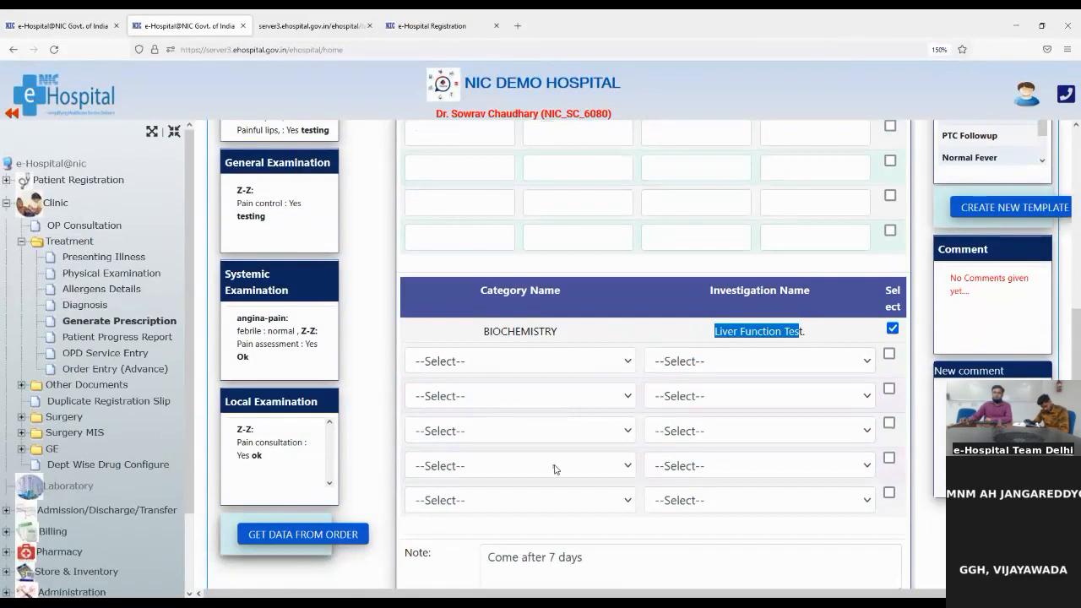
Append ', ok' after 'days' in the Note box to read 'Come after 7 days, ok'
{"action": "scroll", "coordinate": [555, 470], "scroll_direction": "down", "scroll_amount": 2}
{"action": "scroll", "coordinate": [556, 464], "scroll_direction": "up", "scroll_amount": 8}
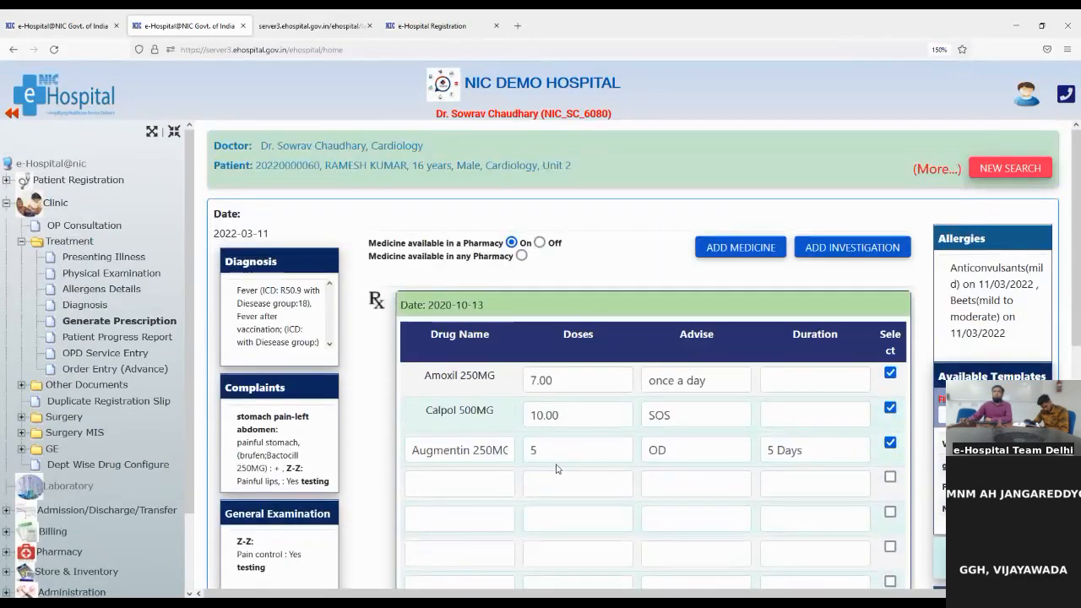
{"action": "scroll", "coordinate": [555, 468], "scroll_direction": "down", "scroll_amount": 5}
{"action": "scroll", "coordinate": [555, 470], "scroll_direction": "down", "scroll_amount": 2}
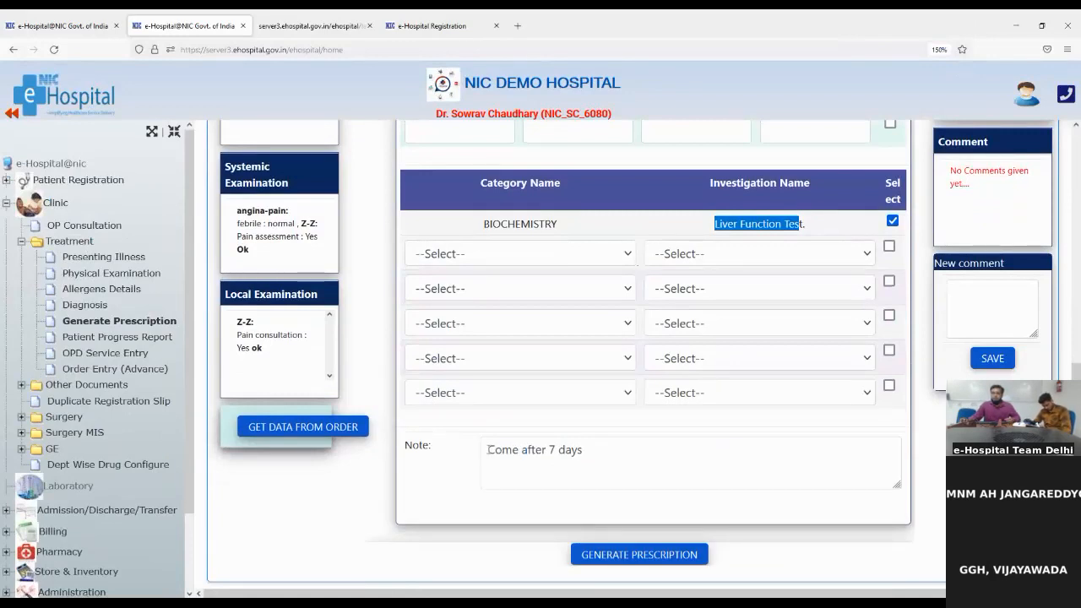
{"action": "left_click_drag", "start_coordinate": [488, 450], "coordinate": [584, 455]}
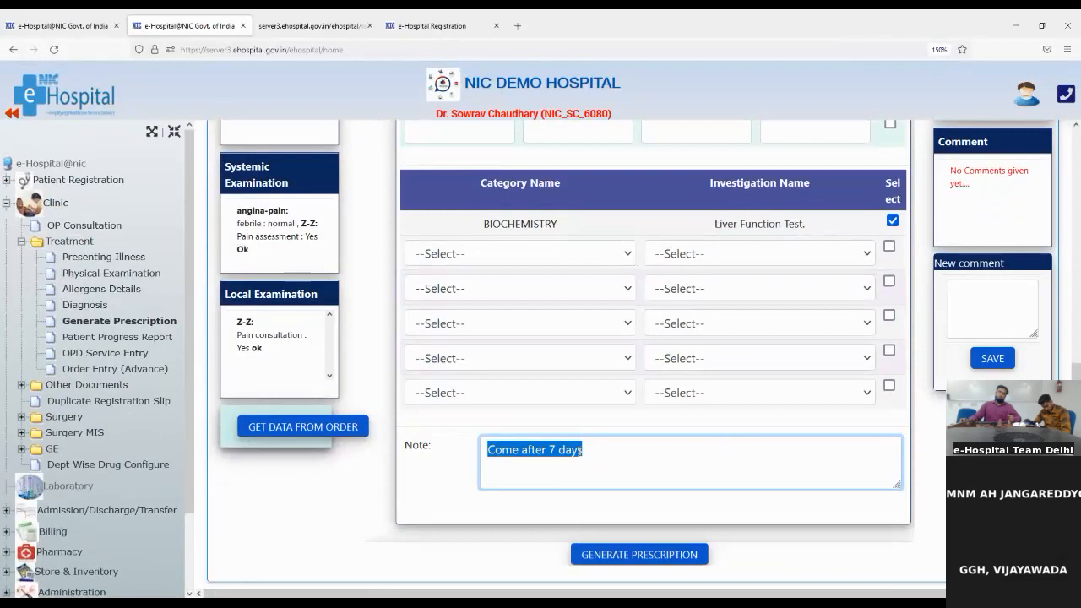
{"action": "left_click", "coordinate": [591, 448]}
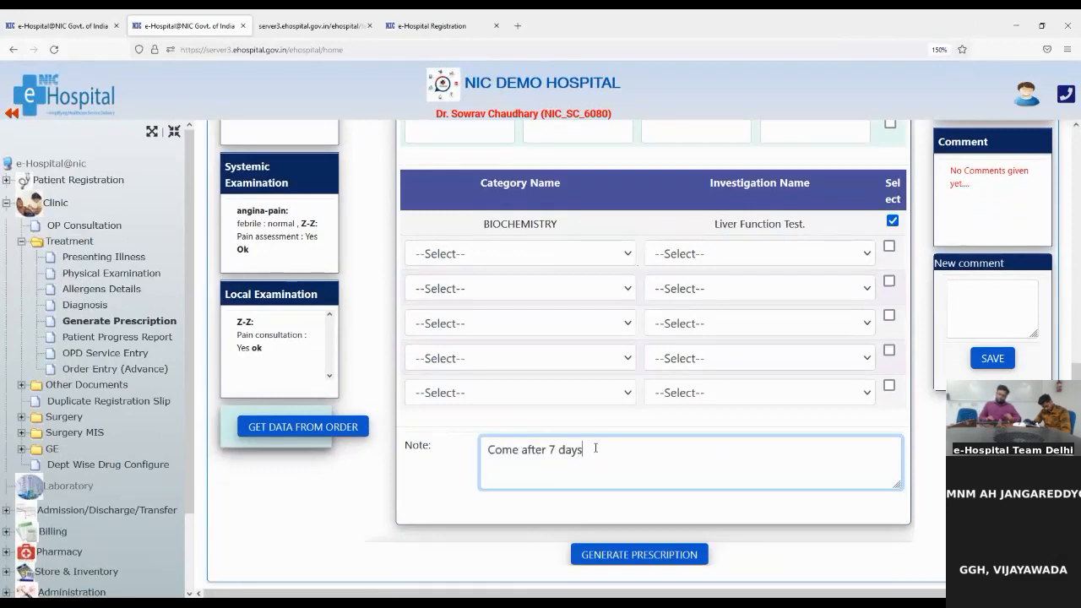
{"action": "type", "text": ", ok"}
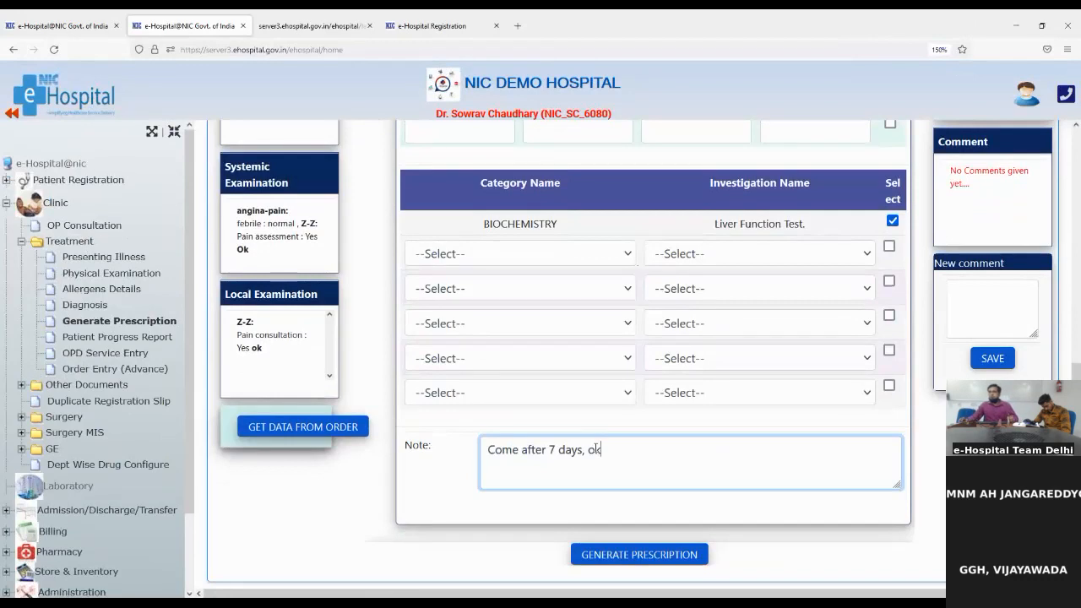
Generate the prescription, pick A4 as the print format, and confirm it
{"action": "left_click", "coordinate": [637, 557]}
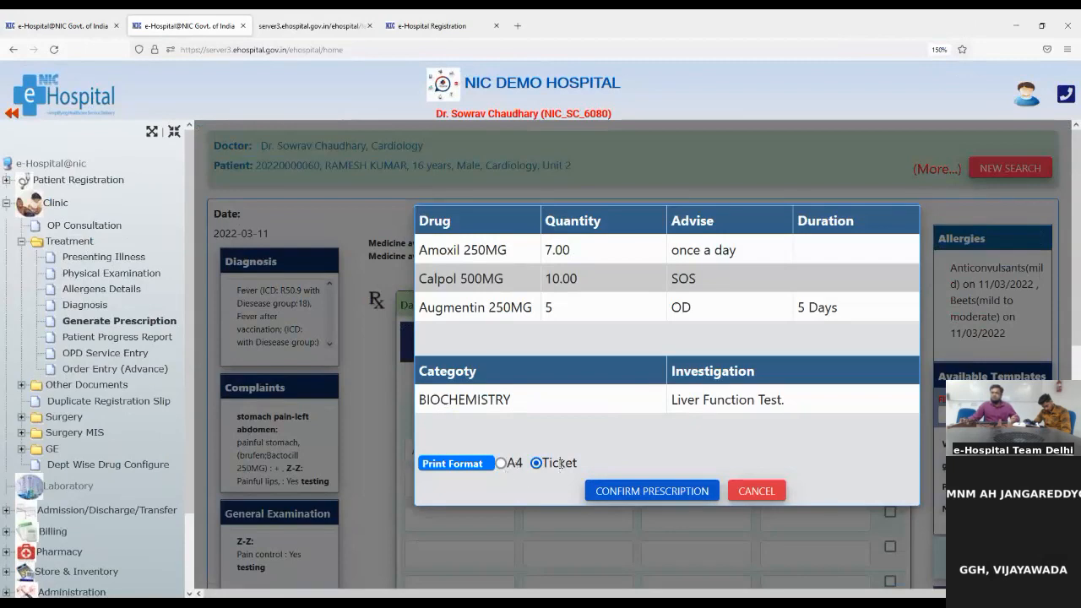
{"action": "left_click", "coordinate": [500, 464]}
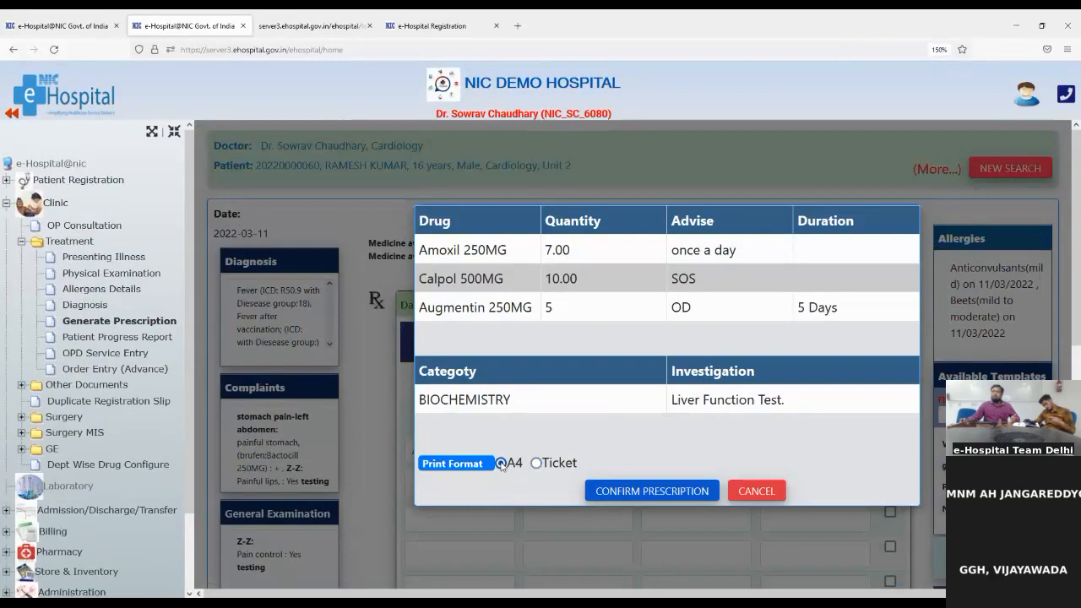
{"action": "left_click", "coordinate": [643, 495]}
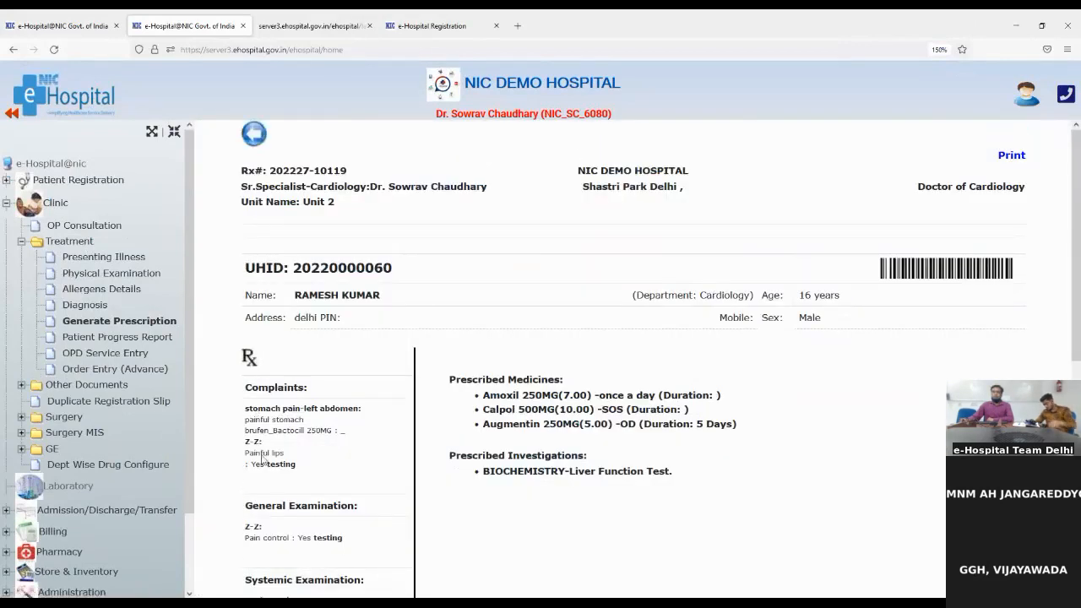
Scroll the printout checking medicines, investigations and note, then return to Generate Prescription
{"action": "scroll", "coordinate": [269, 505], "scroll_direction": "down", "scroll_amount": 1}
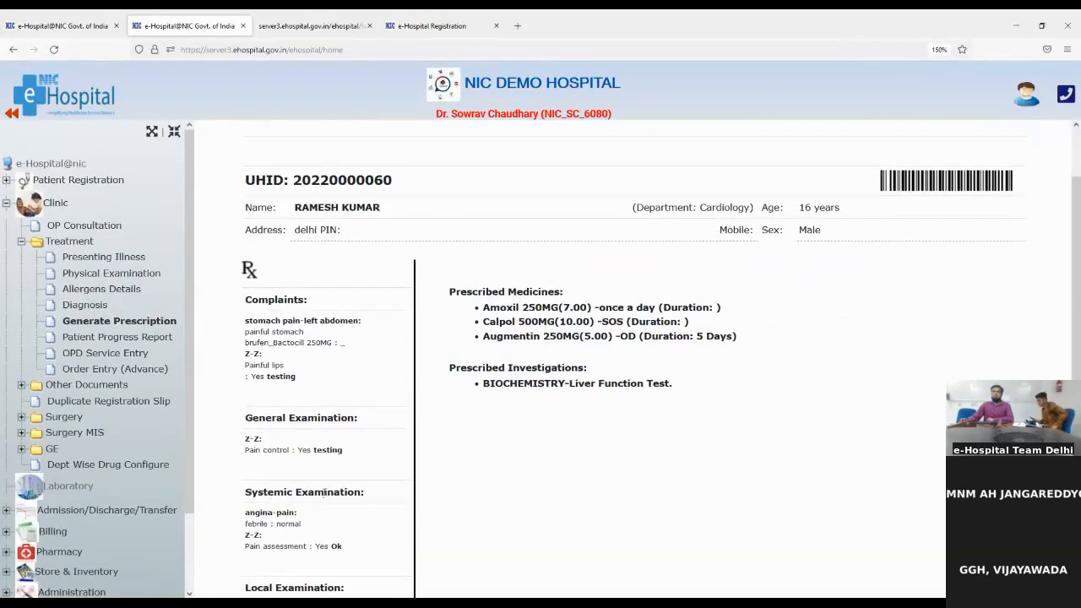
{"action": "scroll", "coordinate": [325, 566], "scroll_direction": "down", "scroll_amount": 2}
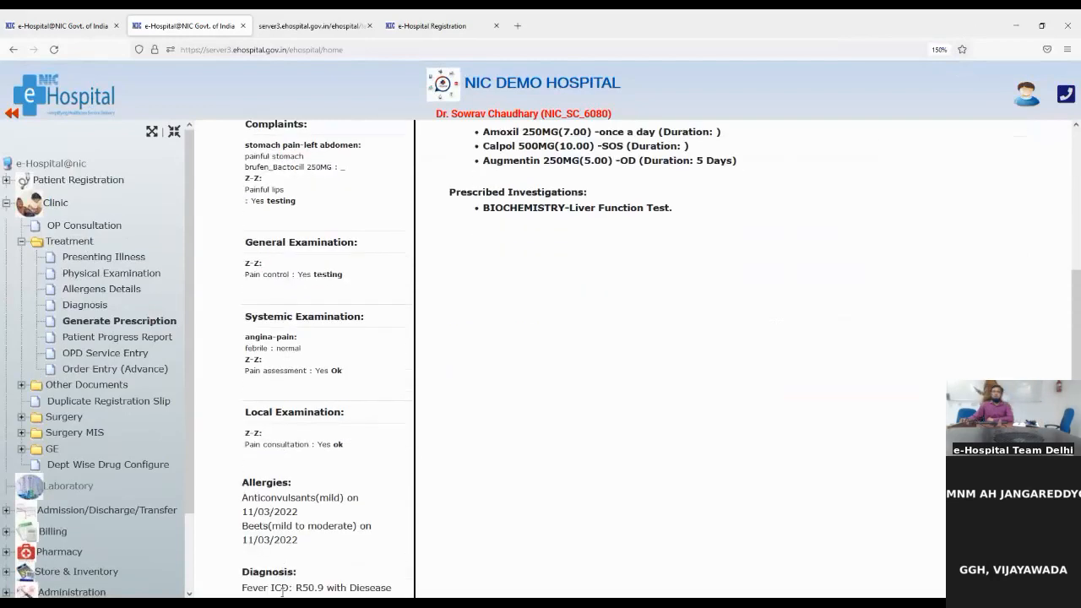
{"action": "scroll", "coordinate": [306, 557], "scroll_direction": "down", "scroll_amount": 2}
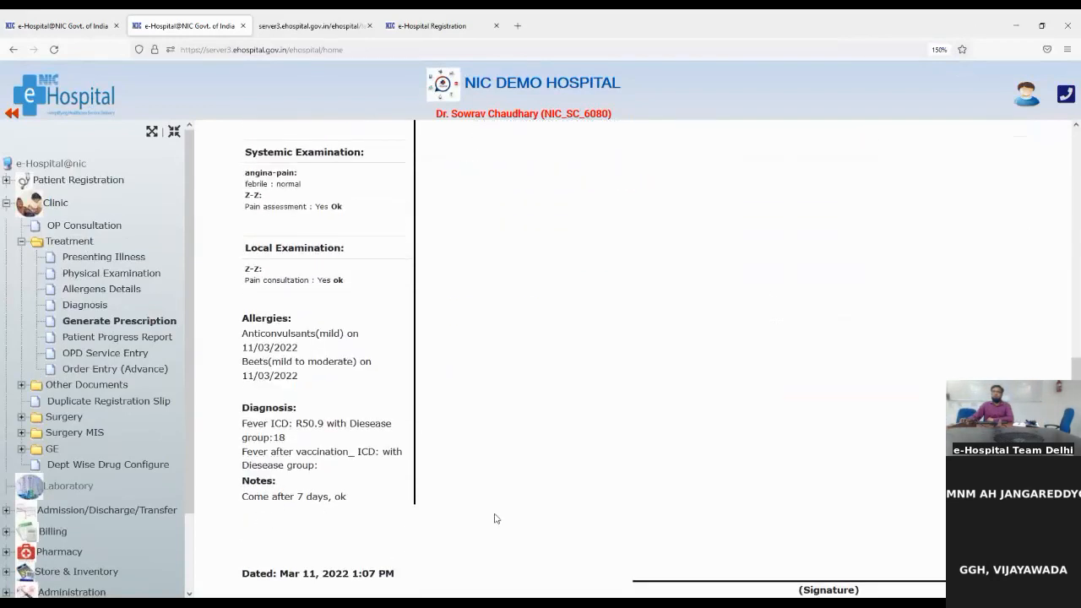
{"action": "scroll", "coordinate": [497, 515], "scroll_direction": "up", "scroll_amount": 4}
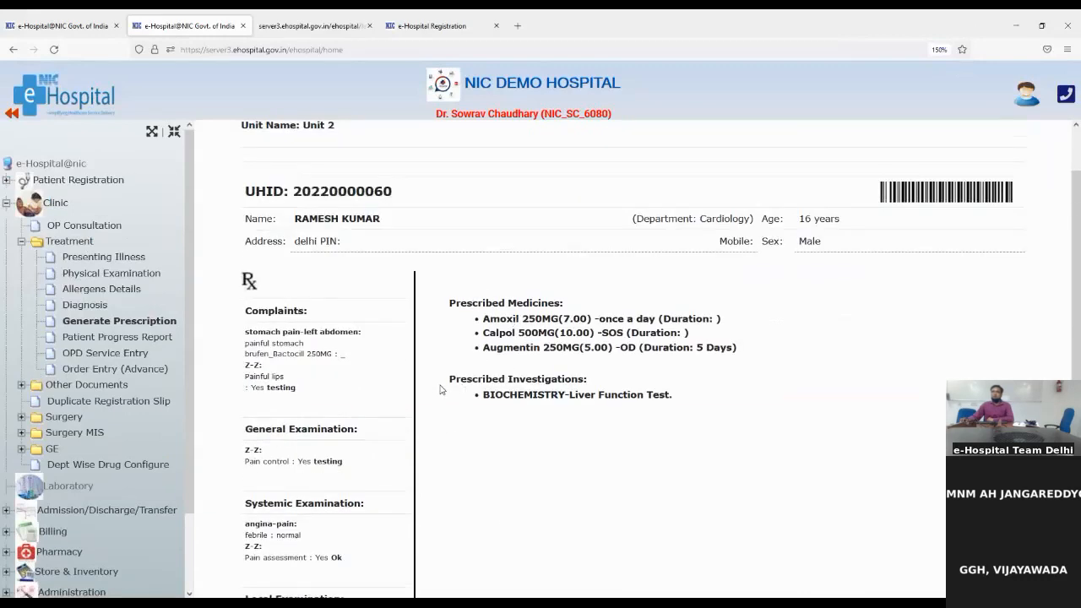
{"action": "left_click_drag", "start_coordinate": [450, 379], "coordinate": [565, 396]}
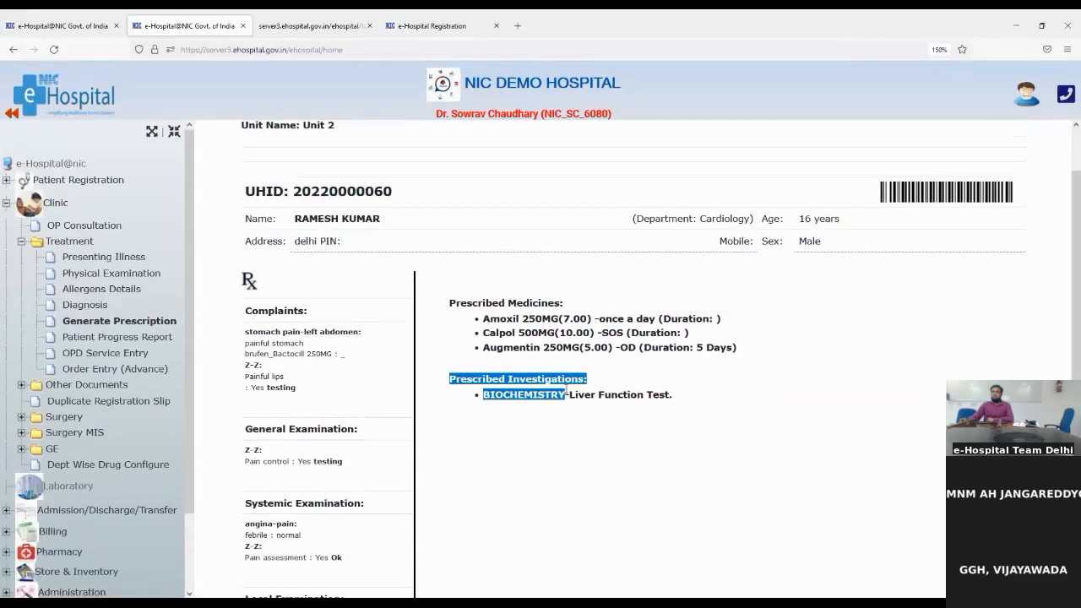
{"action": "scroll", "coordinate": [591, 494], "scroll_direction": "down", "scroll_amount": 4}
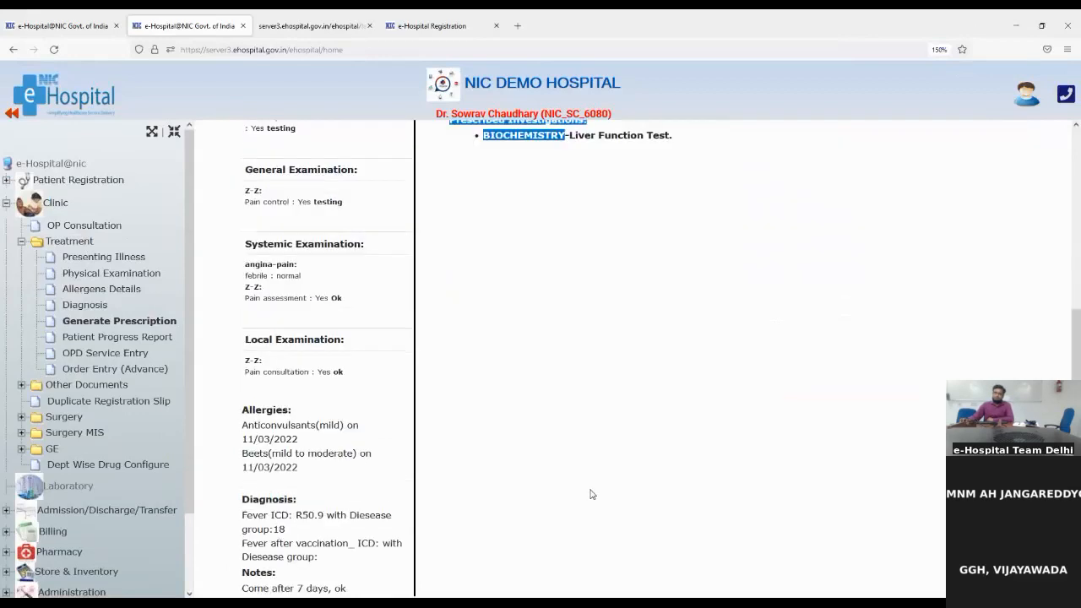
{"action": "scroll", "coordinate": [591, 494], "scroll_direction": "up", "scroll_amount": 4}
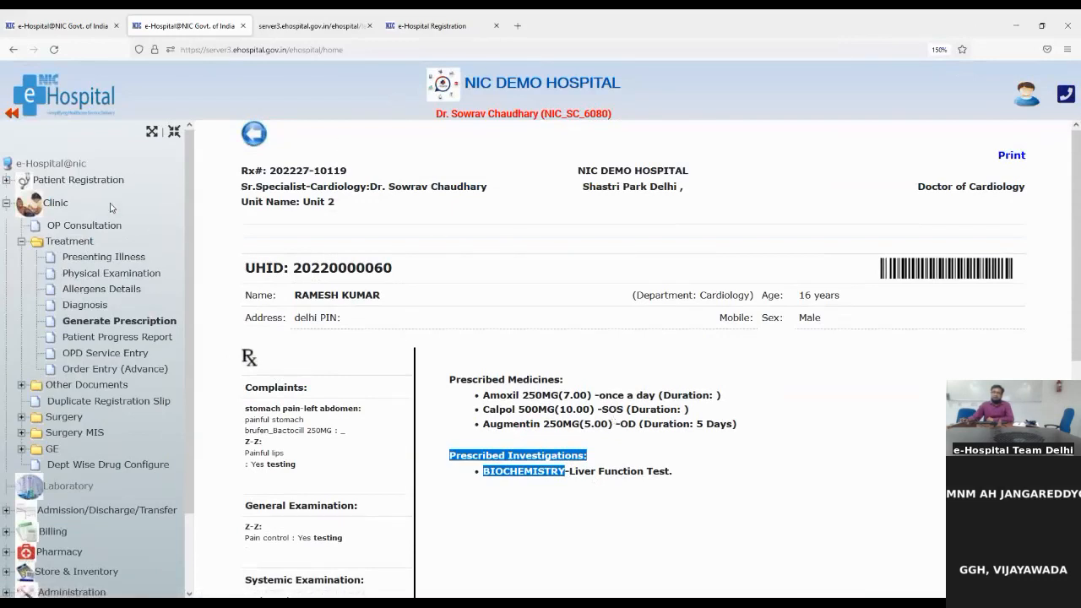
{"action": "left_click", "coordinate": [100, 322]}
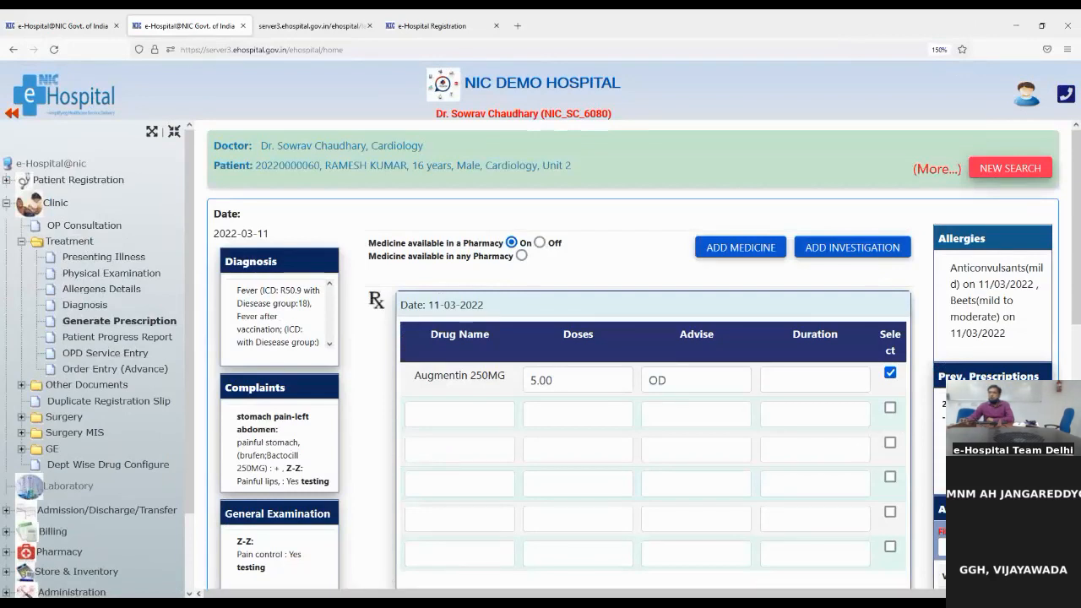
Inspect the Prev. Prescriptions panel, the Amoxil, Calpol and Augmentin drug lines, and the Liver Function Test
{"action": "left_click_drag", "start_coordinate": [944, 371], "coordinate": [1040, 375]}
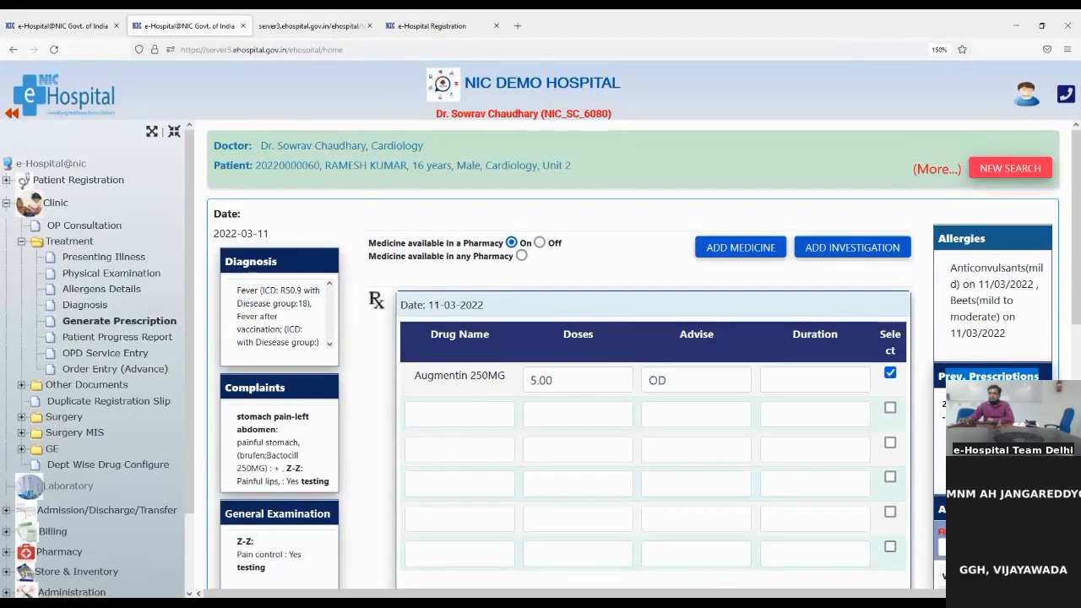
{"action": "left_click", "coordinate": [1005, 376]}
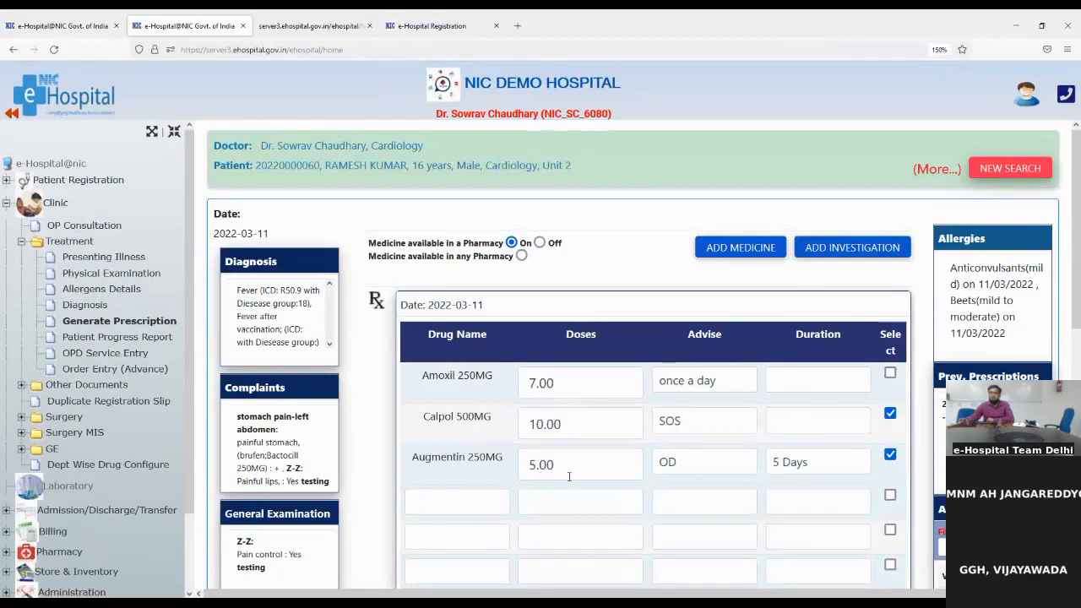
{"action": "scroll", "coordinate": [569, 476], "scroll_direction": "down", "scroll_amount": 5}
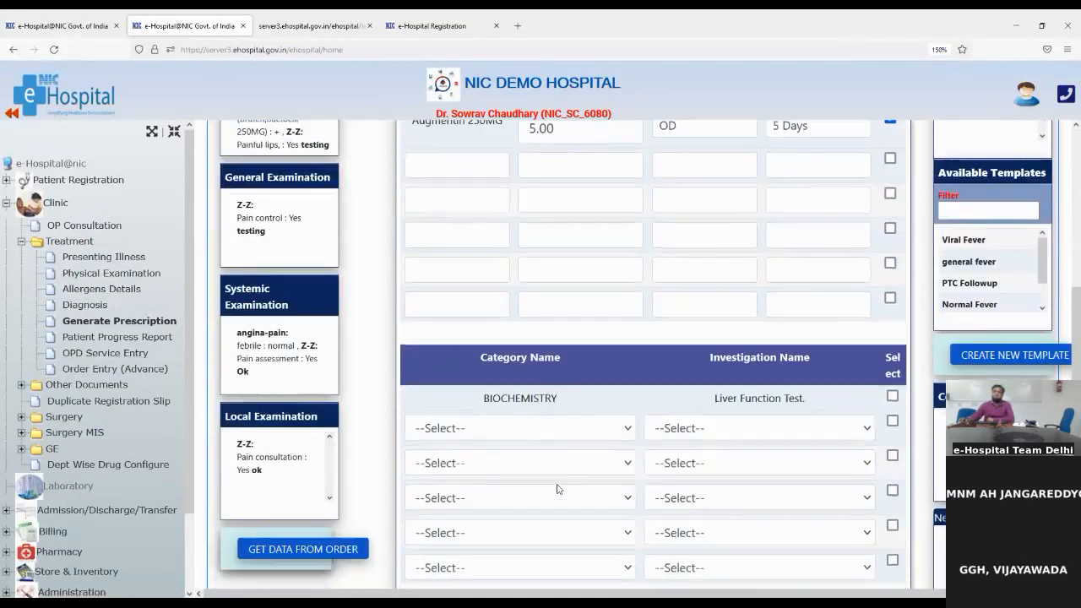
{"action": "scroll", "coordinate": [557, 489], "scroll_direction": "down", "scroll_amount": 1}
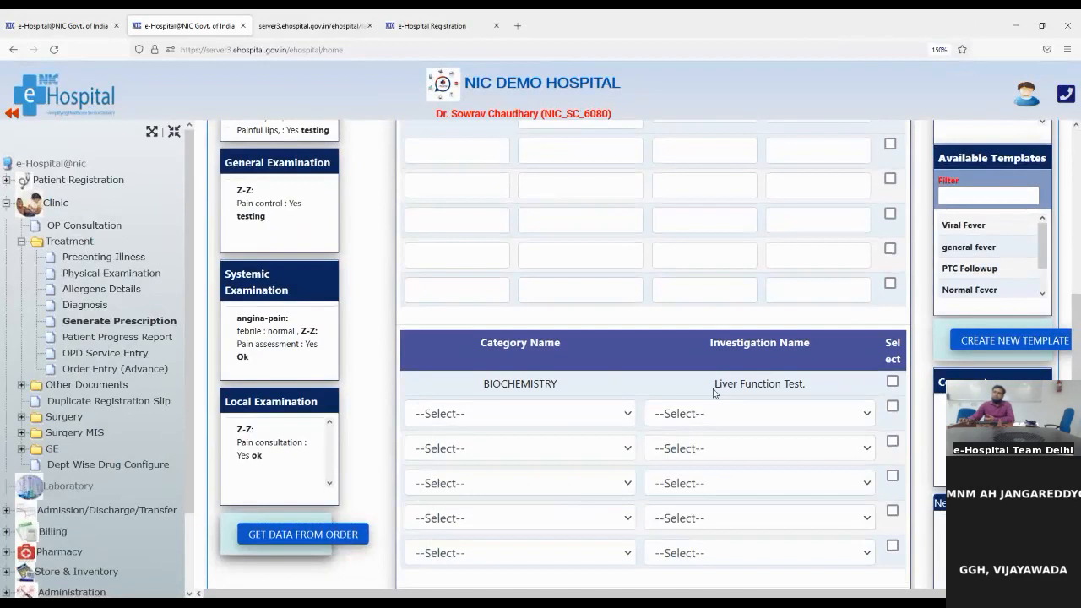
{"action": "left_click_drag", "start_coordinate": [714, 387], "coordinate": [808, 397]}
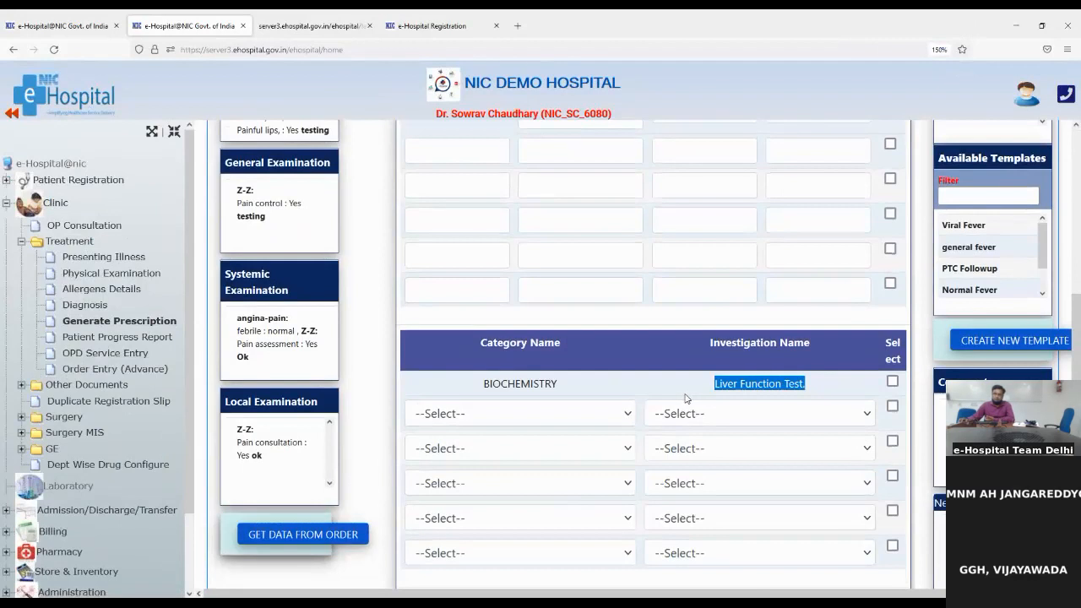
{"action": "scroll", "coordinate": [684, 397], "scroll_direction": "up", "scroll_amount": 3}
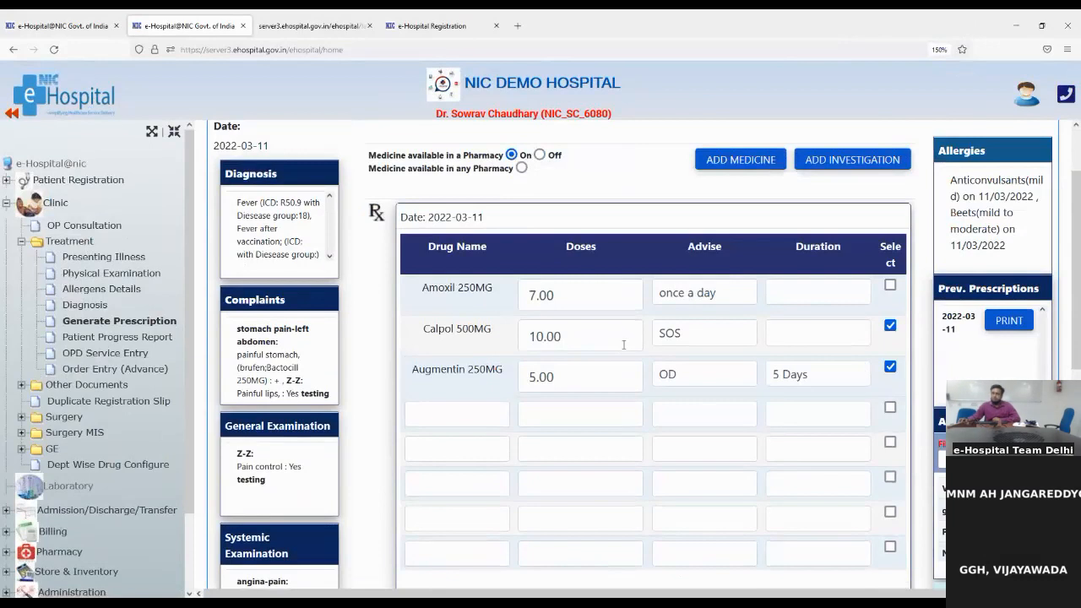
{"action": "scroll", "coordinate": [622, 348], "scroll_direction": "down", "scroll_amount": 1}
{"action": "scroll", "coordinate": [625, 349], "scroll_direction": "down", "scroll_amount": 4}
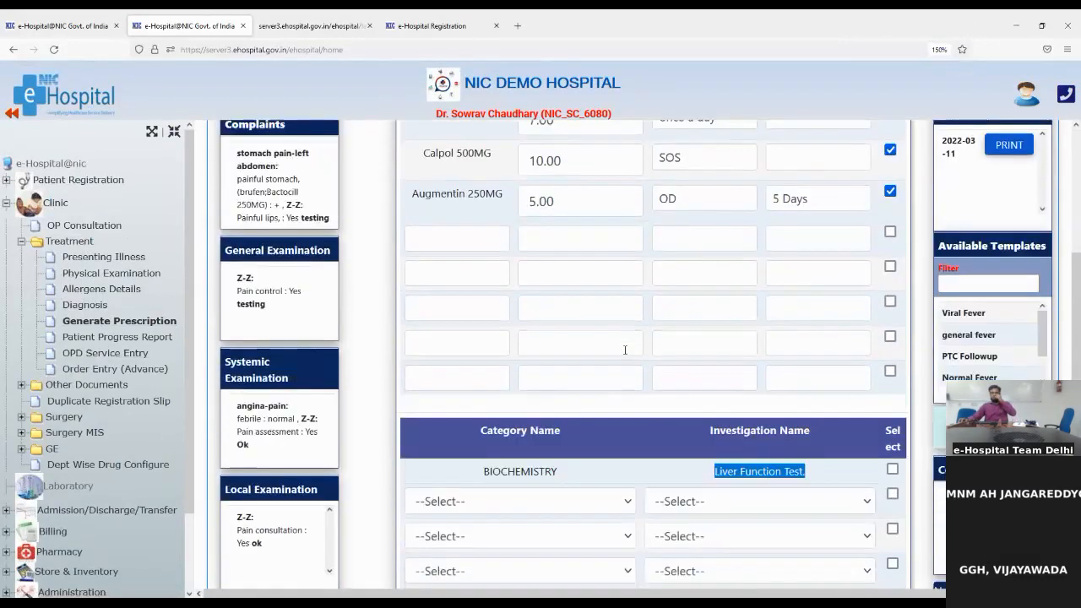
{"action": "scroll", "coordinate": [622, 354], "scroll_direction": "up", "scroll_amount": 3}
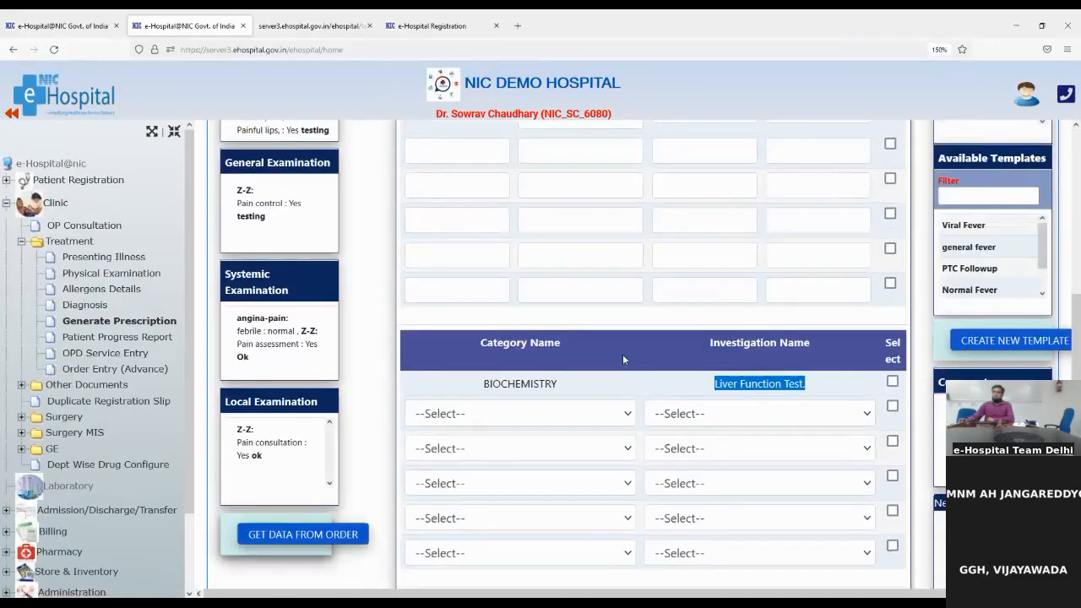
{"action": "scroll", "coordinate": [622, 353], "scroll_direction": "up", "scroll_amount": 4}
{"action": "scroll", "coordinate": [623, 355], "scroll_direction": "up", "scroll_amount": 1}
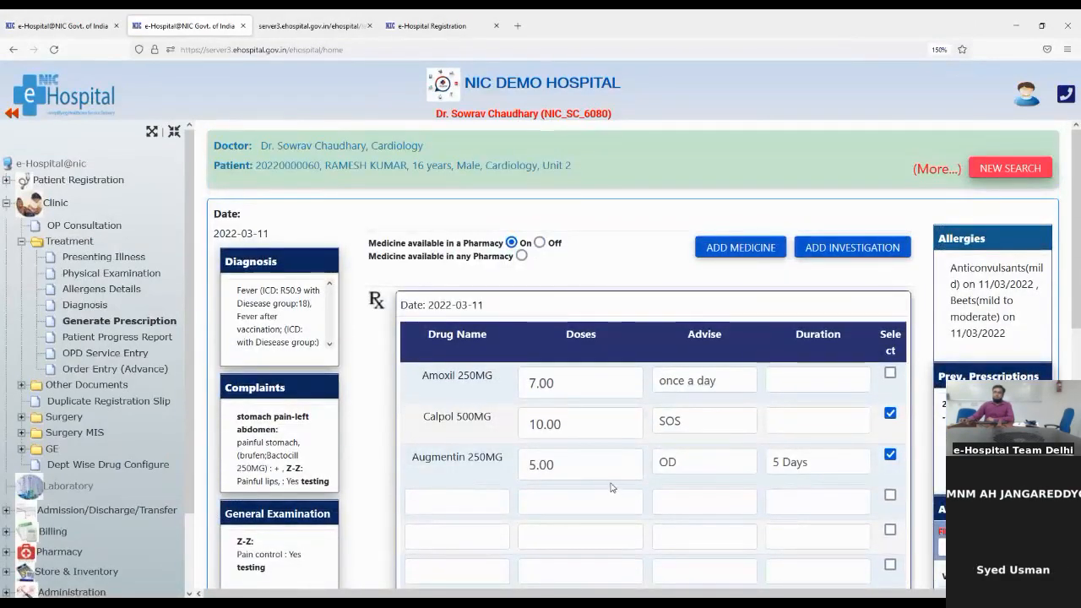
{"action": "scroll", "coordinate": [612, 487], "scroll_direction": "down", "scroll_amount": 1}
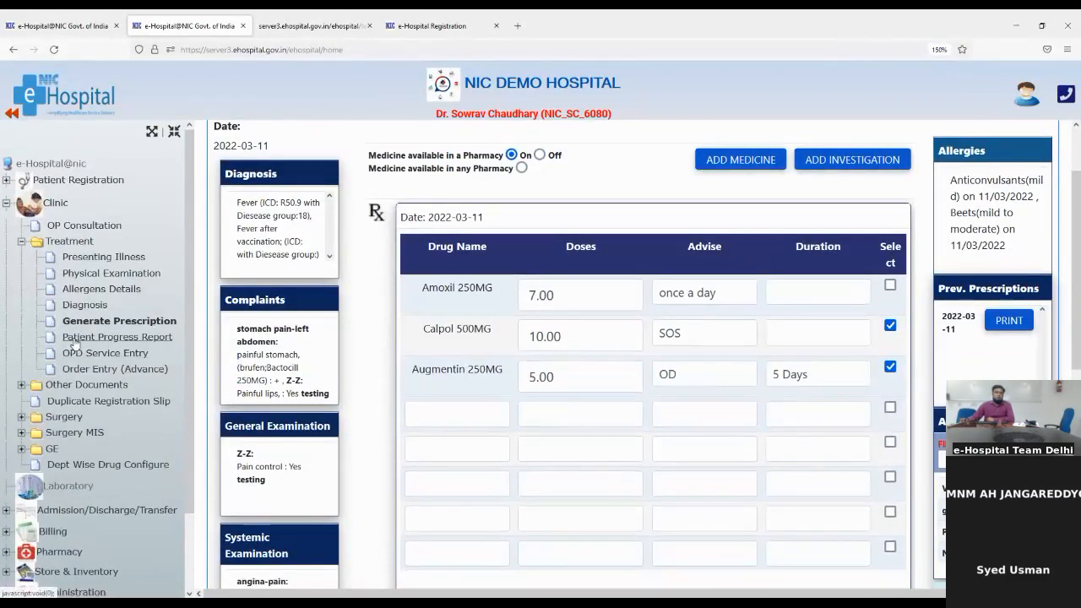
Open the Patient Progress Report and scroll through it, noting the left abdomen stomach pain symptom
{"action": "left_click", "coordinate": [91, 338]}
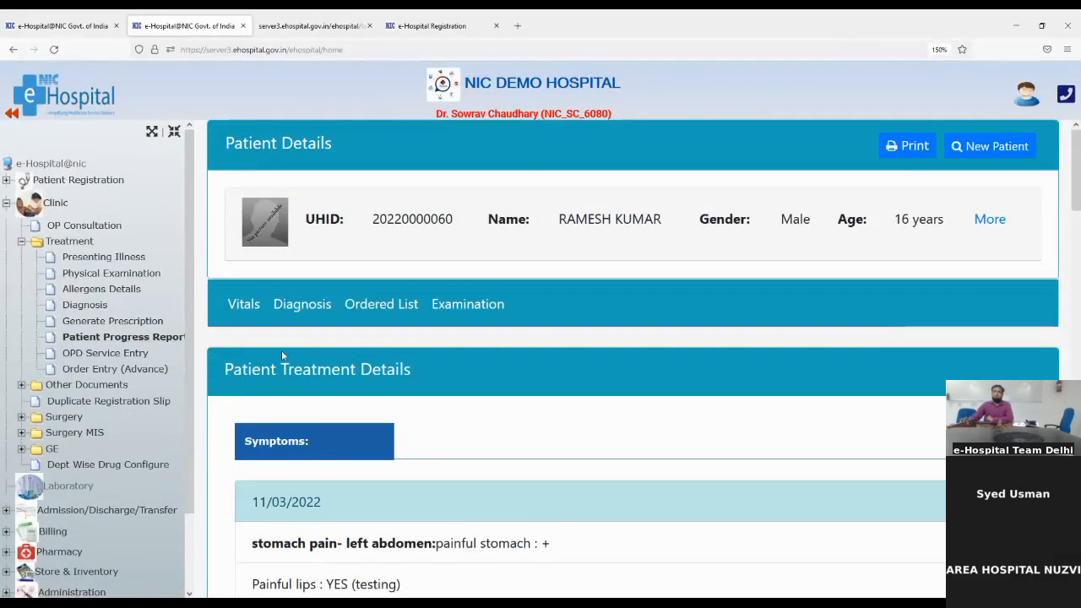
{"action": "scroll", "coordinate": [282, 355], "scroll_direction": "down", "scroll_amount": 3}
{"action": "scroll", "coordinate": [298, 399], "scroll_direction": "up", "scroll_amount": 3}
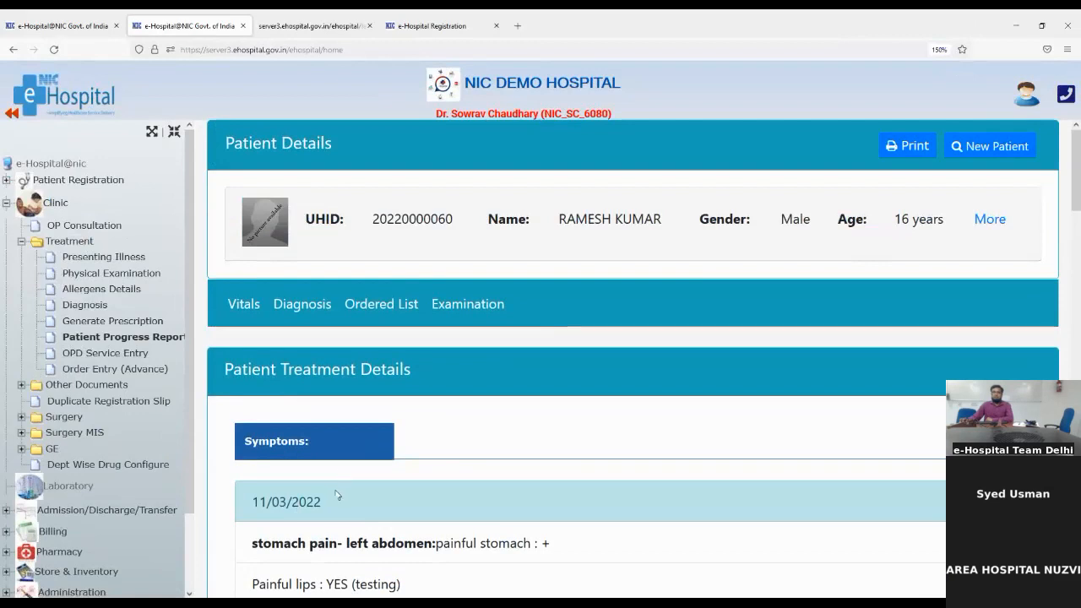
{"action": "scroll", "coordinate": [338, 495], "scroll_direction": "down", "scroll_amount": 2}
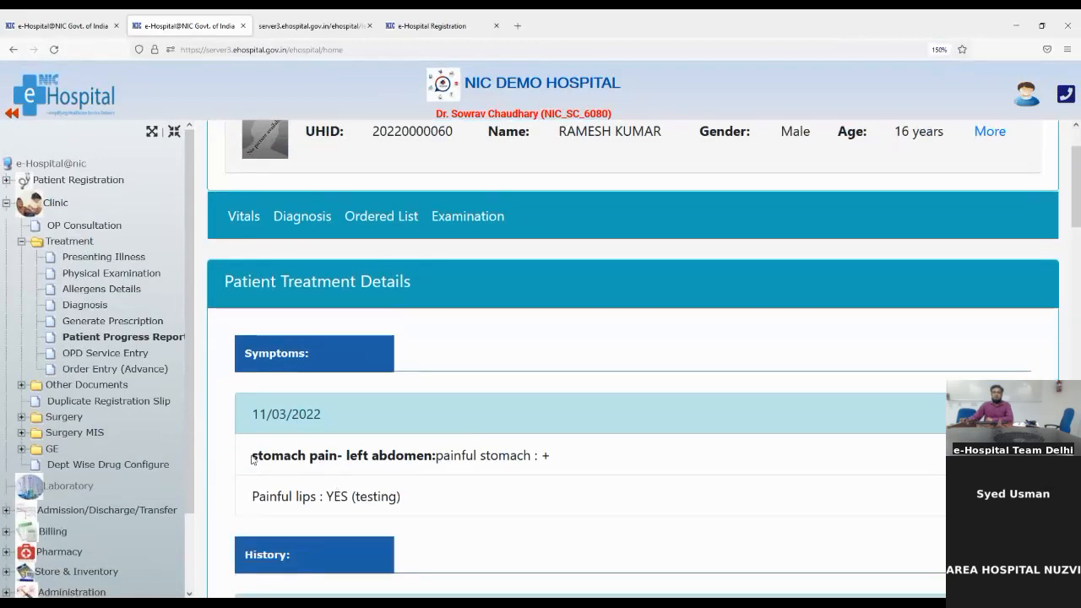
{"action": "left_click_drag", "start_coordinate": [251, 458], "coordinate": [542, 459]}
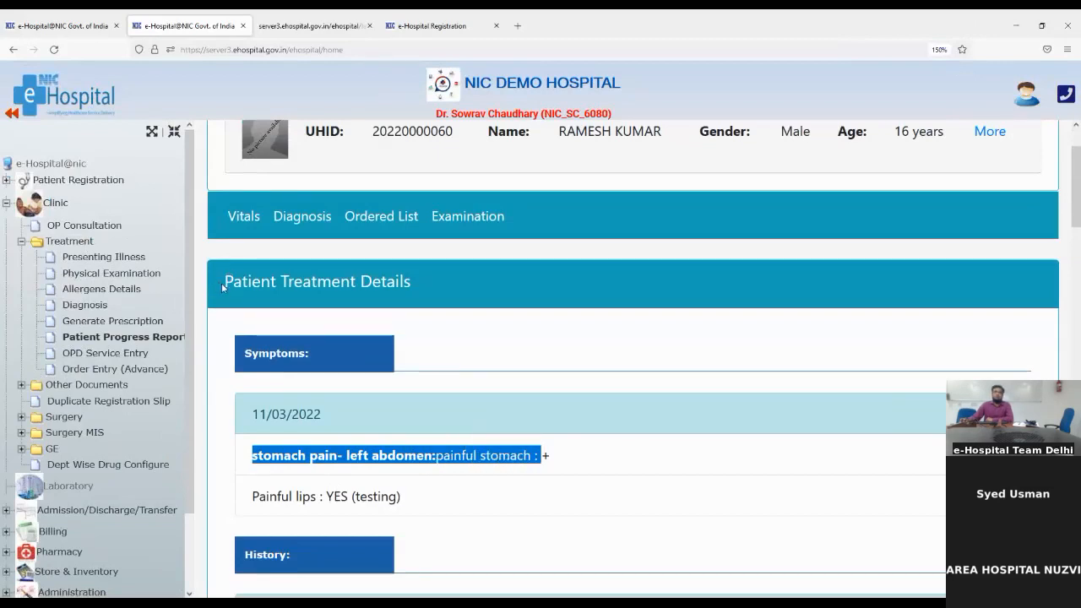
{"action": "scroll", "coordinate": [378, 457], "scroll_direction": "down", "scroll_amount": 1}
{"action": "scroll", "coordinate": [376, 453], "scroll_direction": "down", "scroll_amount": 1}
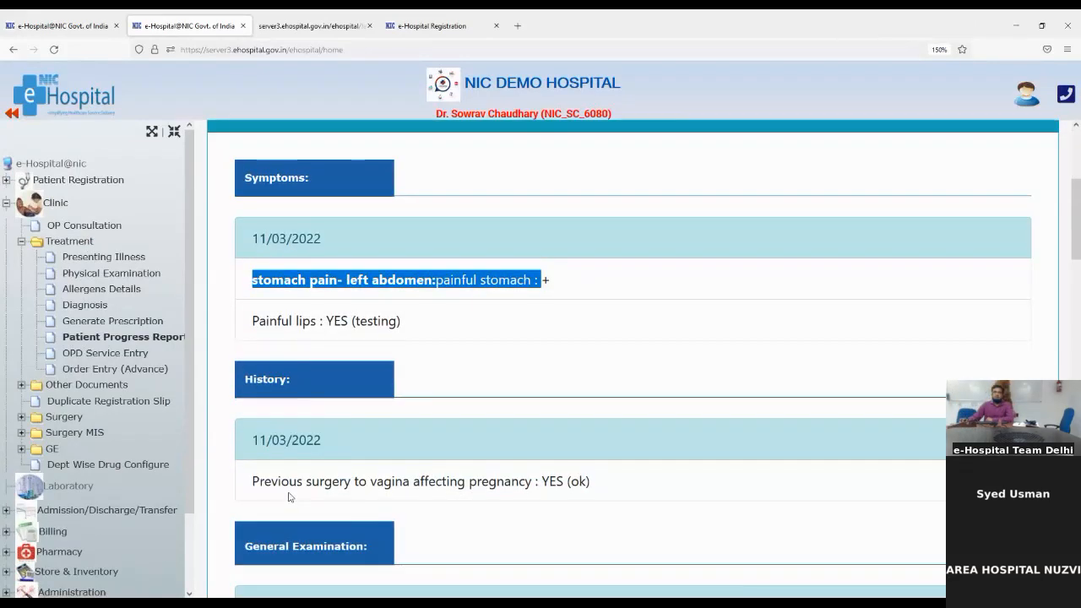
{"action": "scroll", "coordinate": [288, 497], "scroll_direction": "down", "scroll_amount": 2}
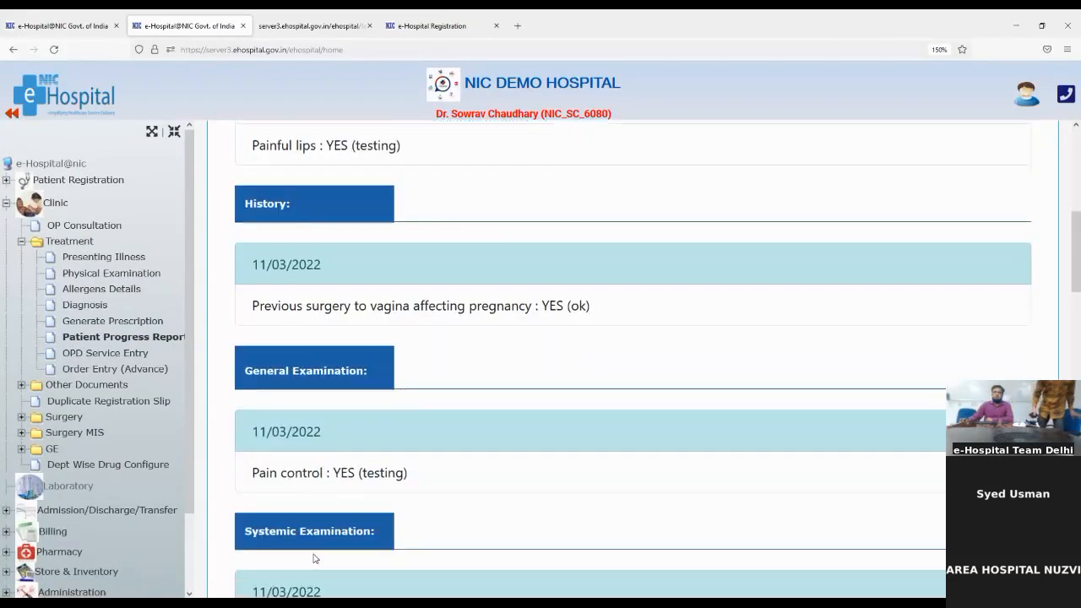
{"action": "scroll", "coordinate": [313, 559], "scroll_direction": "down", "scroll_amount": 2}
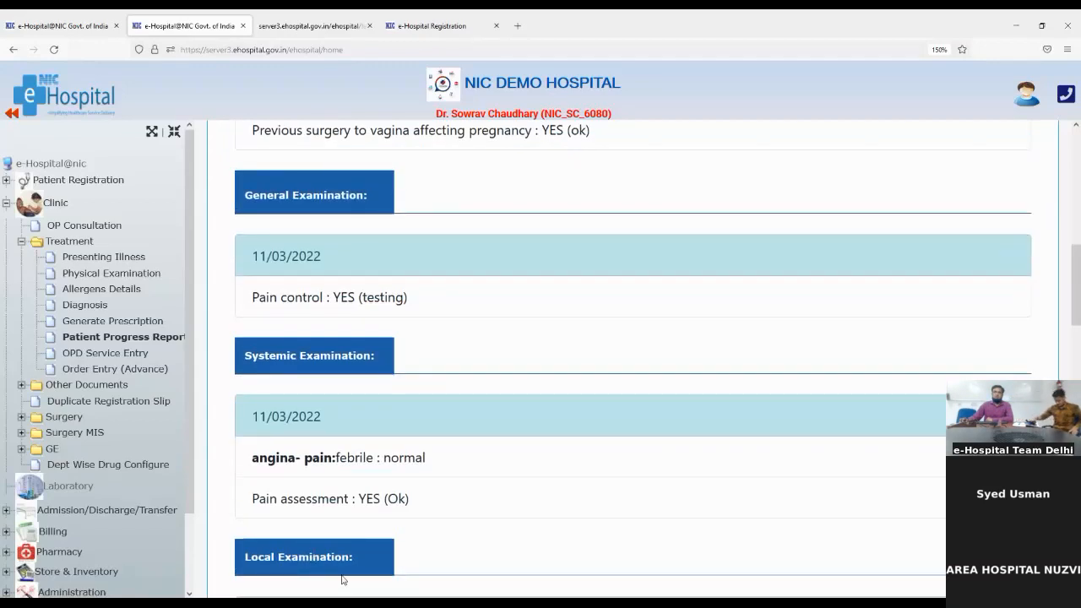
{"action": "scroll", "coordinate": [342, 579], "scroll_direction": "down", "scroll_amount": 2}
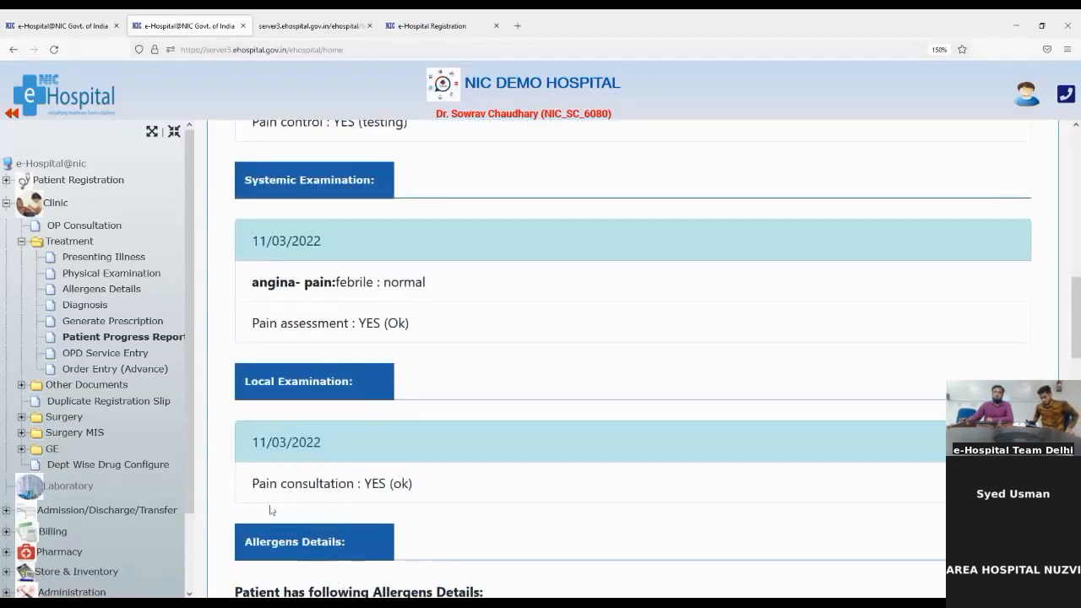
{"action": "scroll", "coordinate": [298, 557], "scroll_direction": "down", "scroll_amount": 1}
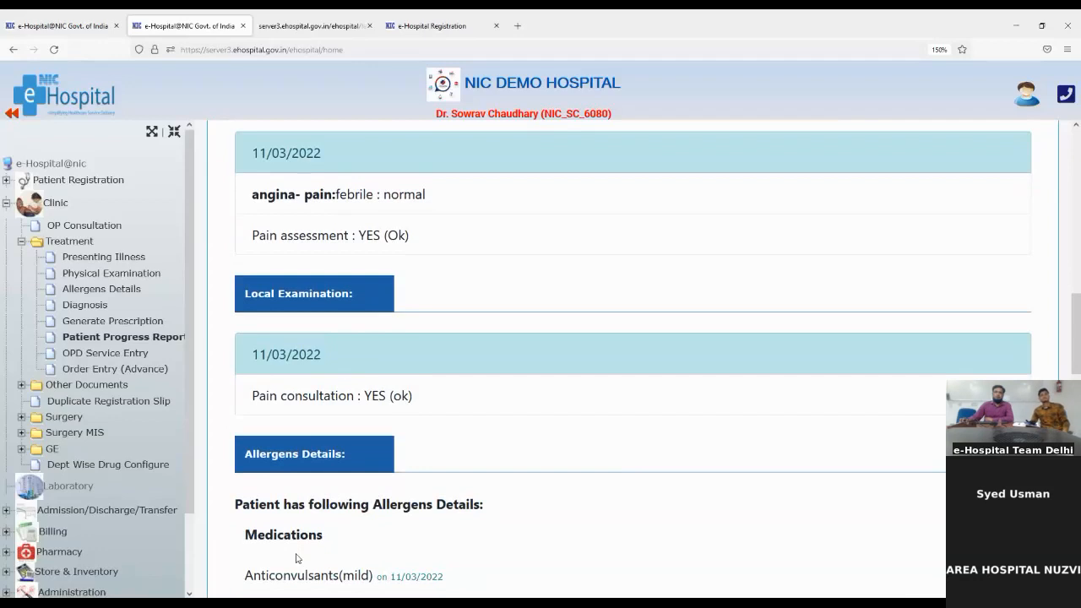
{"action": "scroll", "coordinate": [296, 558], "scroll_direction": "down", "scroll_amount": 1}
{"action": "scroll", "coordinate": [296, 556], "scroll_direction": "down", "scroll_amount": 2}
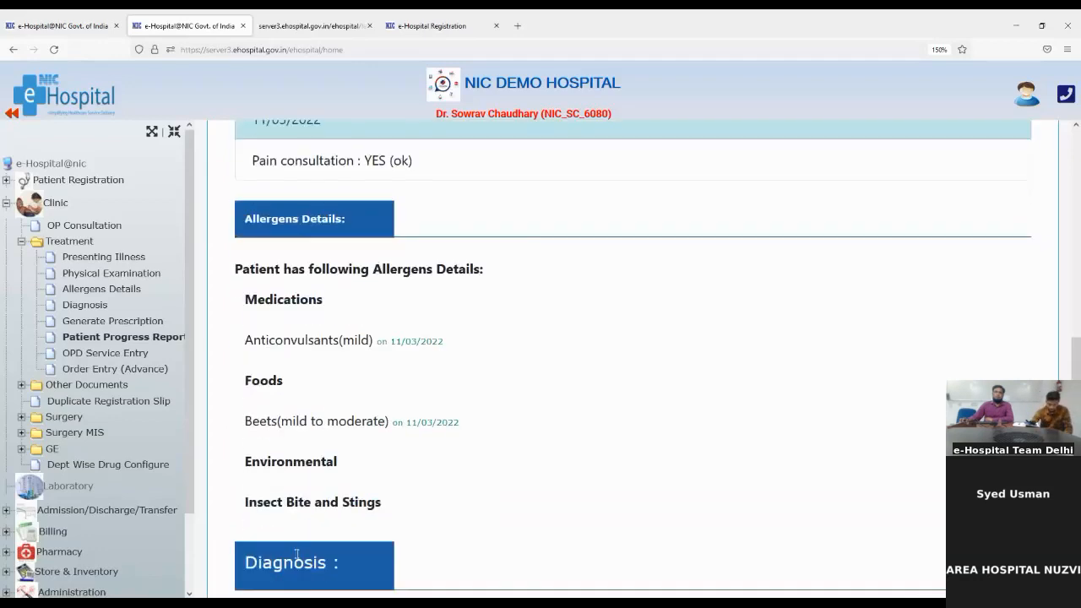
{"action": "scroll", "coordinate": [297, 555], "scroll_direction": "down", "scroll_amount": 3}
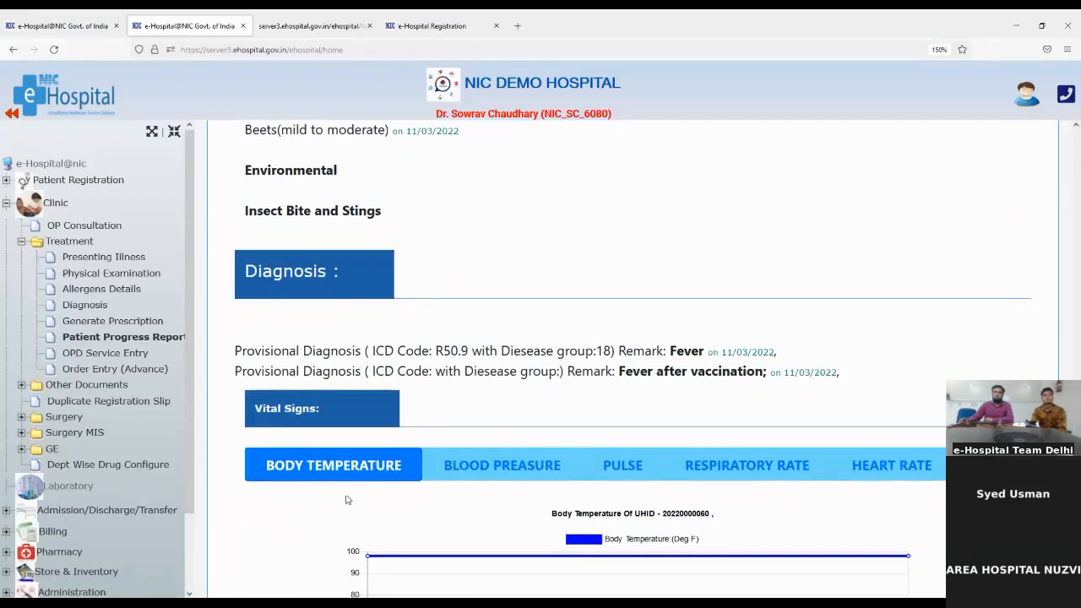
{"action": "scroll", "coordinate": [345, 500], "scroll_direction": "down", "scroll_amount": 1}
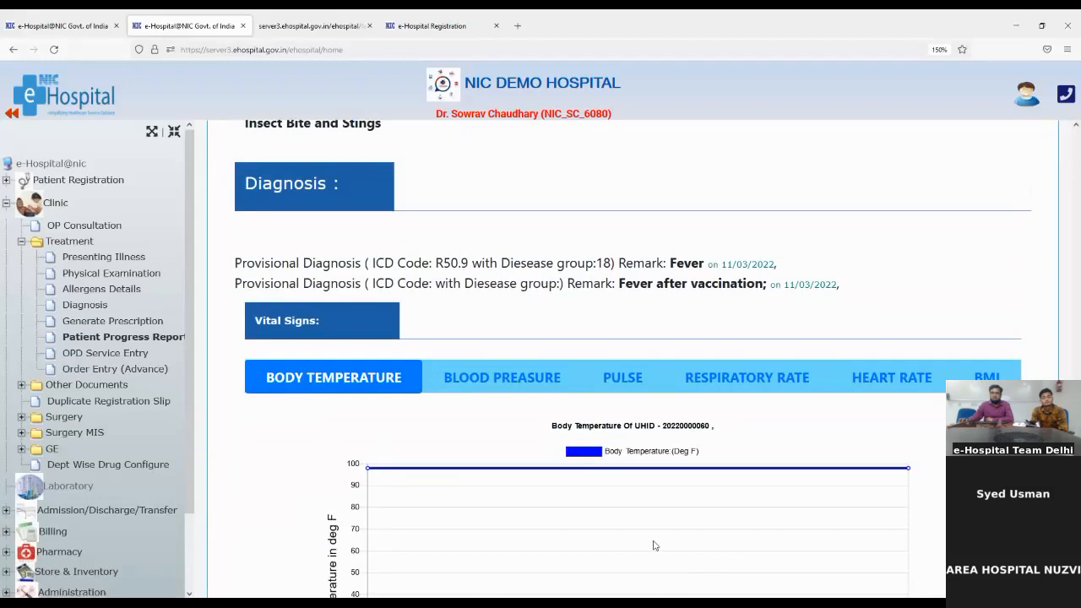
{"action": "scroll", "coordinate": [515, 570], "scroll_direction": "down", "scroll_amount": 1}
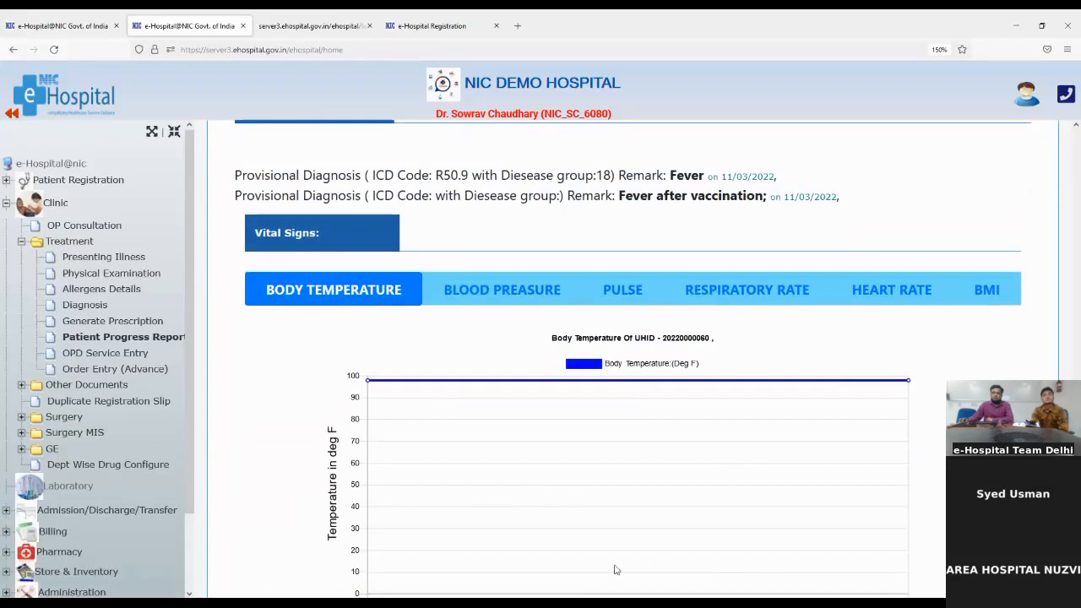
View the Blood Pressure, Pulse, Respiratory Rate, Heart Rate and BMI graphs in turn
{"action": "left_click", "coordinate": [488, 293]}
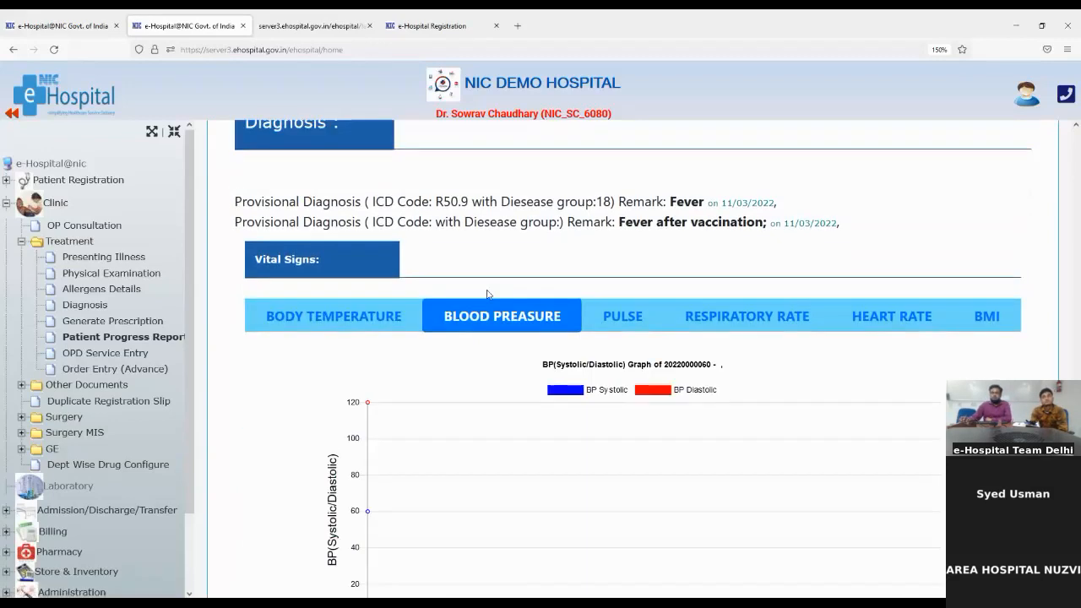
{"action": "left_click", "coordinate": [629, 316]}
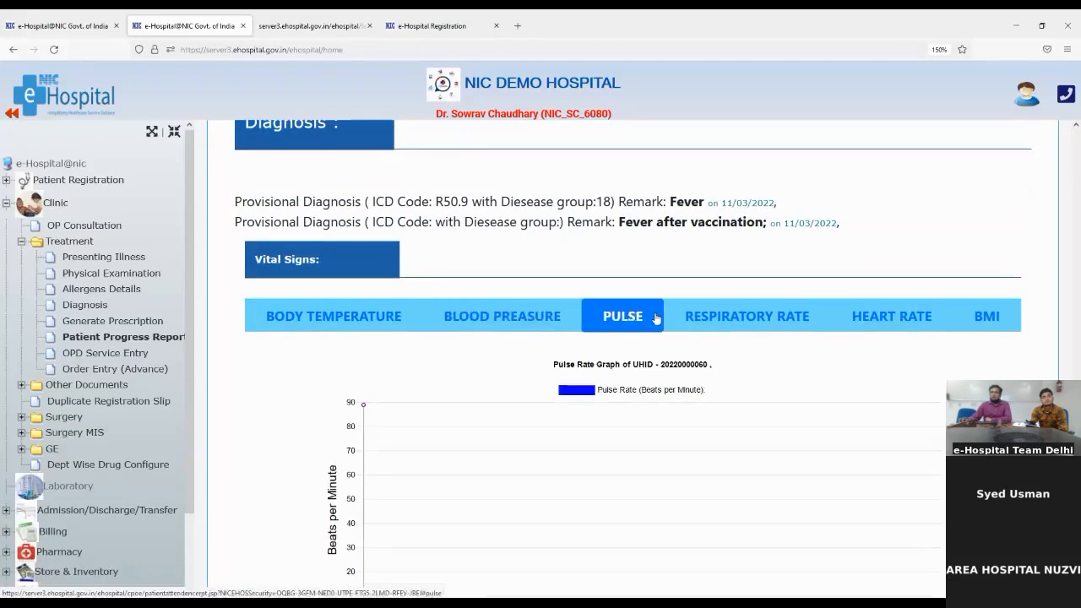
{"action": "left_click", "coordinate": [711, 318]}
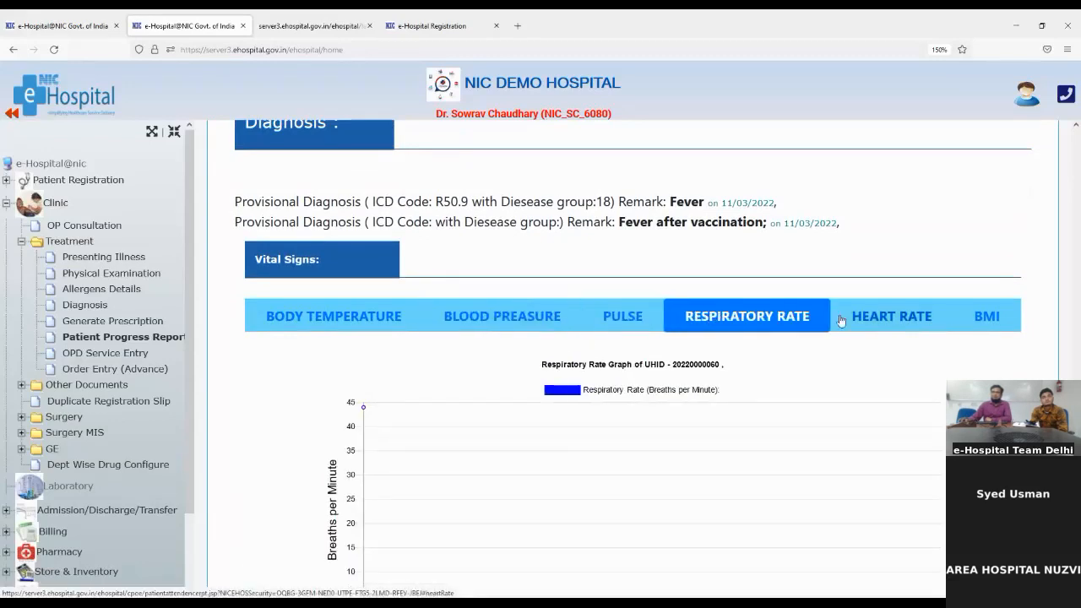
{"action": "left_click", "coordinate": [878, 328]}
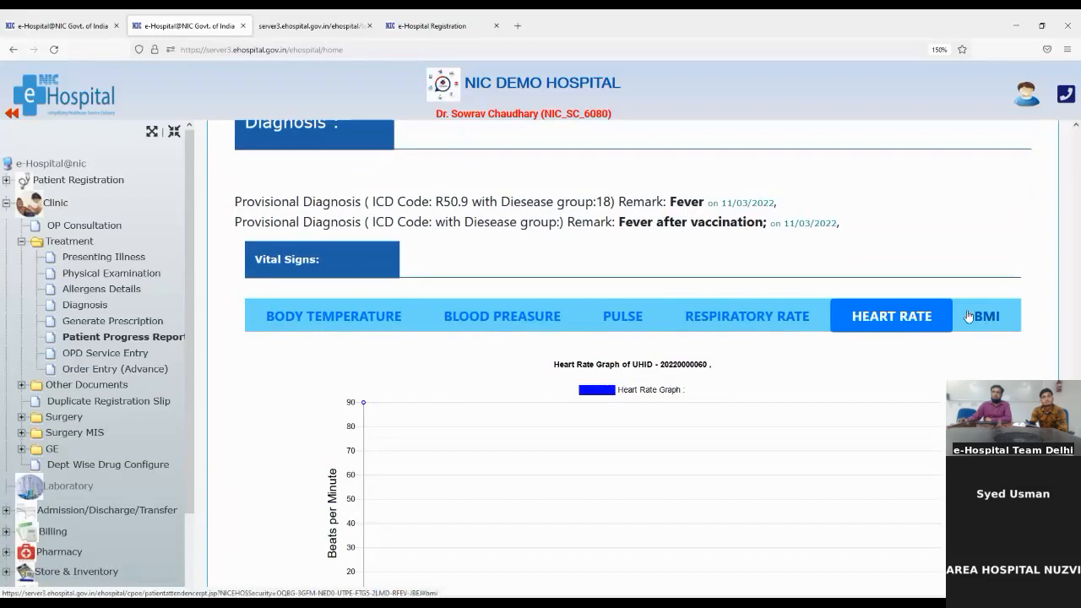
{"action": "left_click", "coordinate": [985, 317]}
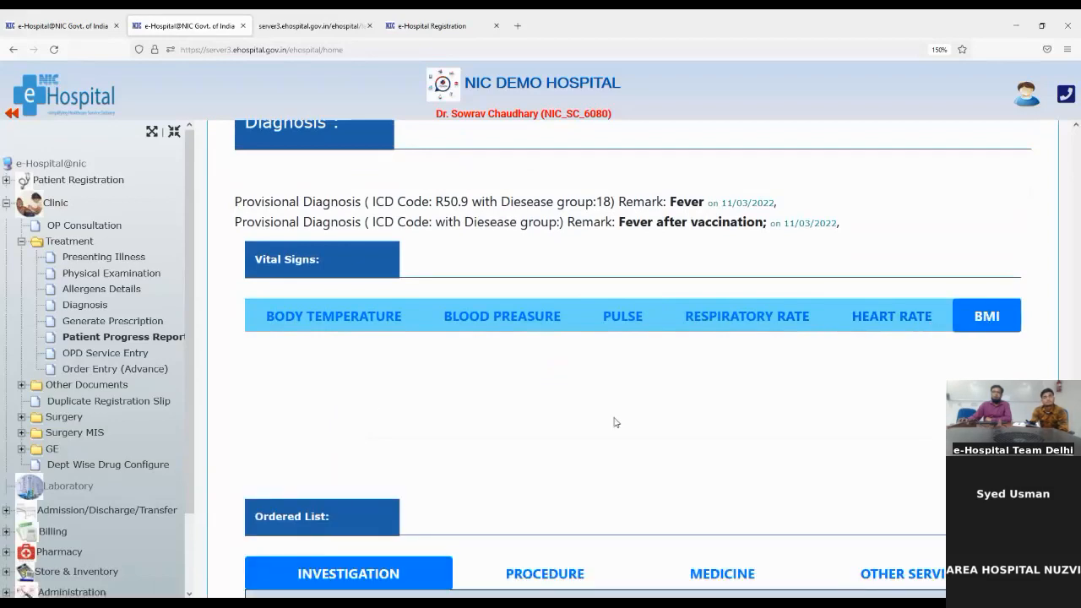
View the ordered procedures and medicines, noting Augmentin 250MG and its dispensed quantity
{"action": "scroll", "coordinate": [671, 476], "scroll_direction": "down", "scroll_amount": 2}
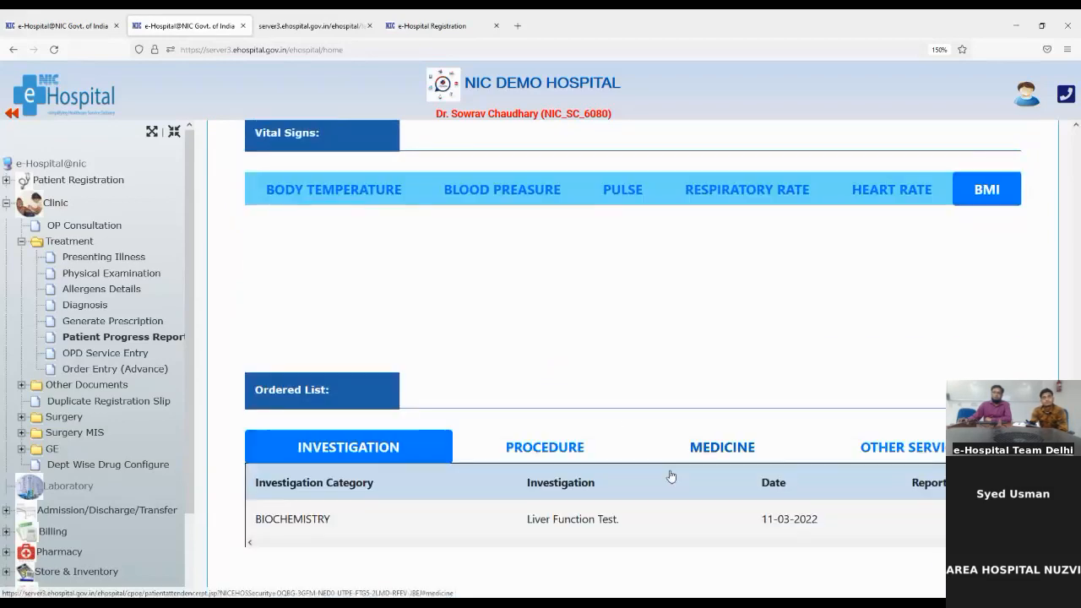
{"action": "scroll", "coordinate": [673, 475], "scroll_direction": "up", "scroll_amount": 1}
{"action": "scroll", "coordinate": [673, 476], "scroll_direction": "down", "scroll_amount": 3}
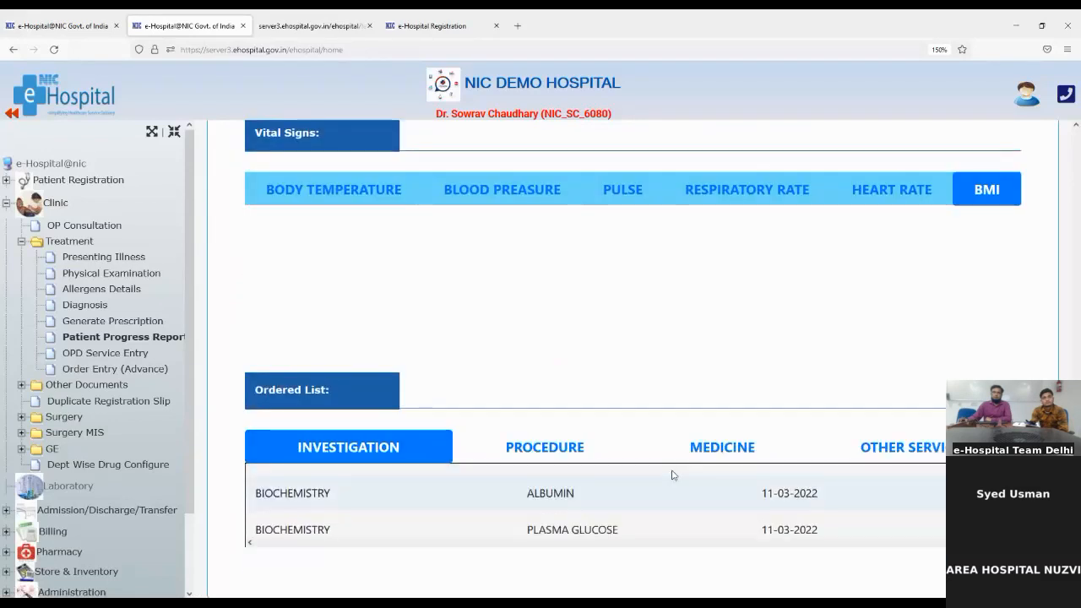
{"action": "scroll", "coordinate": [388, 517], "scroll_direction": "up", "scroll_amount": 1}
{"action": "scroll", "coordinate": [387, 517], "scroll_direction": "up", "scroll_amount": 3}
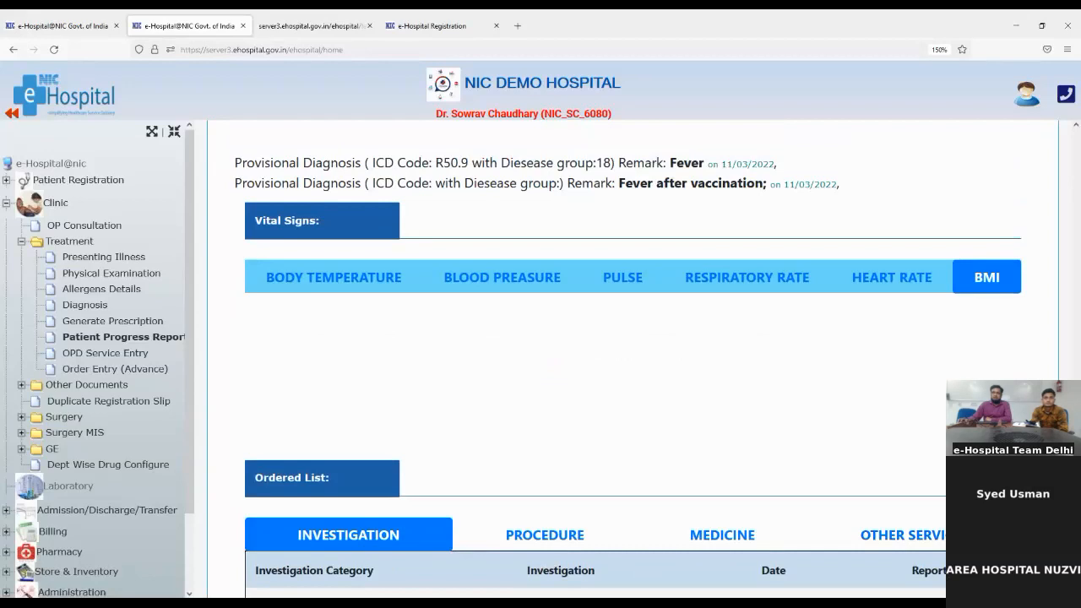
{"action": "scroll", "coordinate": [628, 372], "scroll_direction": "down", "scroll_amount": 2}
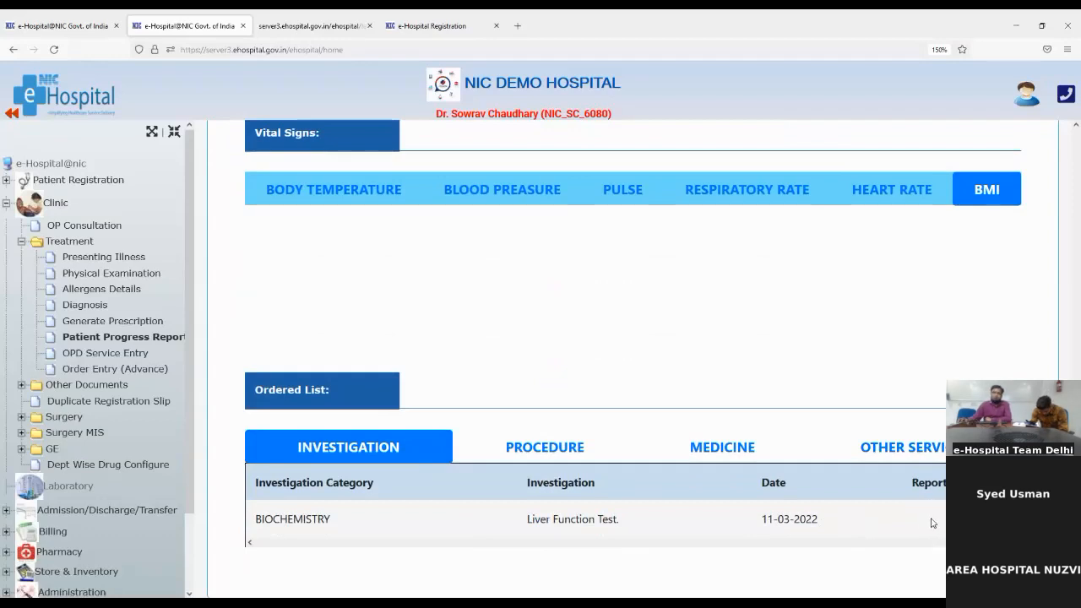
{"action": "left_click", "coordinate": [539, 448]}
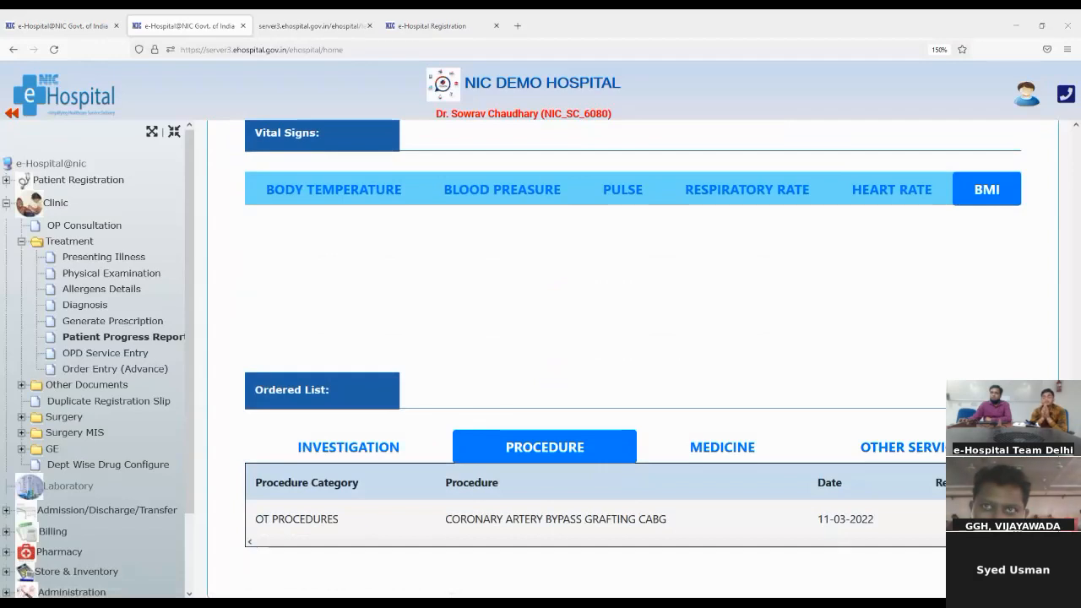
{"action": "left_click", "coordinate": [709, 452]}
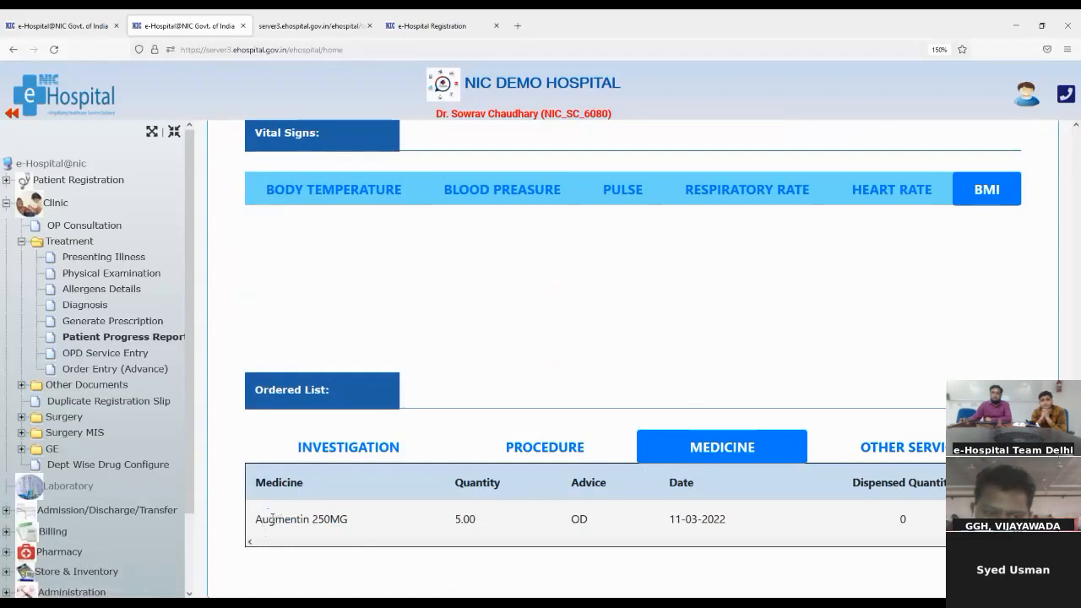
{"action": "left_click_drag", "start_coordinate": [259, 521], "coordinate": [350, 521]}
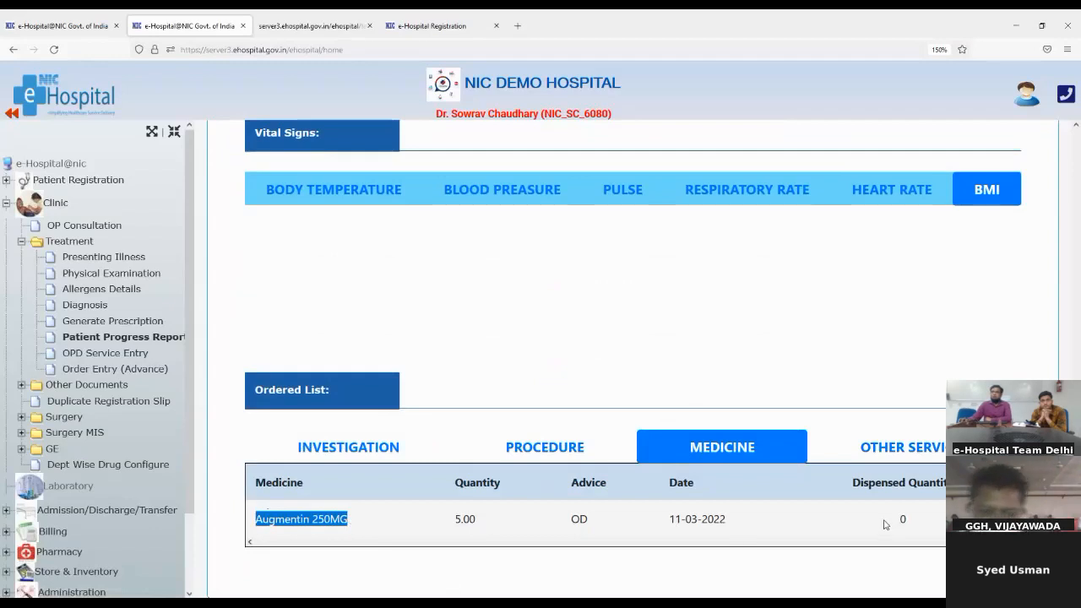
{"action": "left_click_drag", "start_coordinate": [893, 519], "coordinate": [910, 529]}
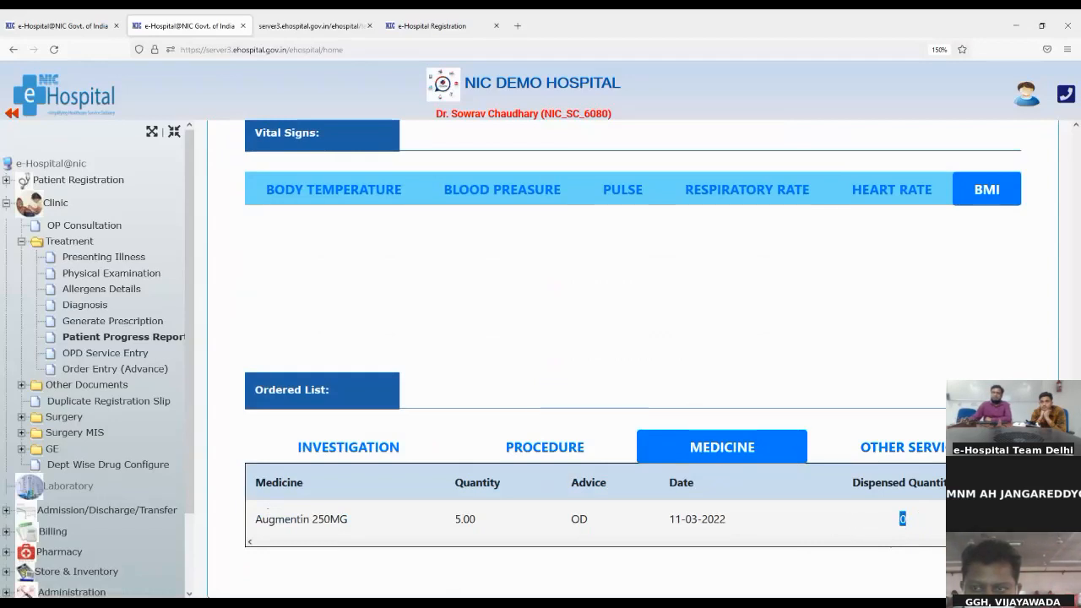
Check the Other Services ordered list, then go to OPD Service Entry
{"action": "left_click", "coordinate": [920, 453]}
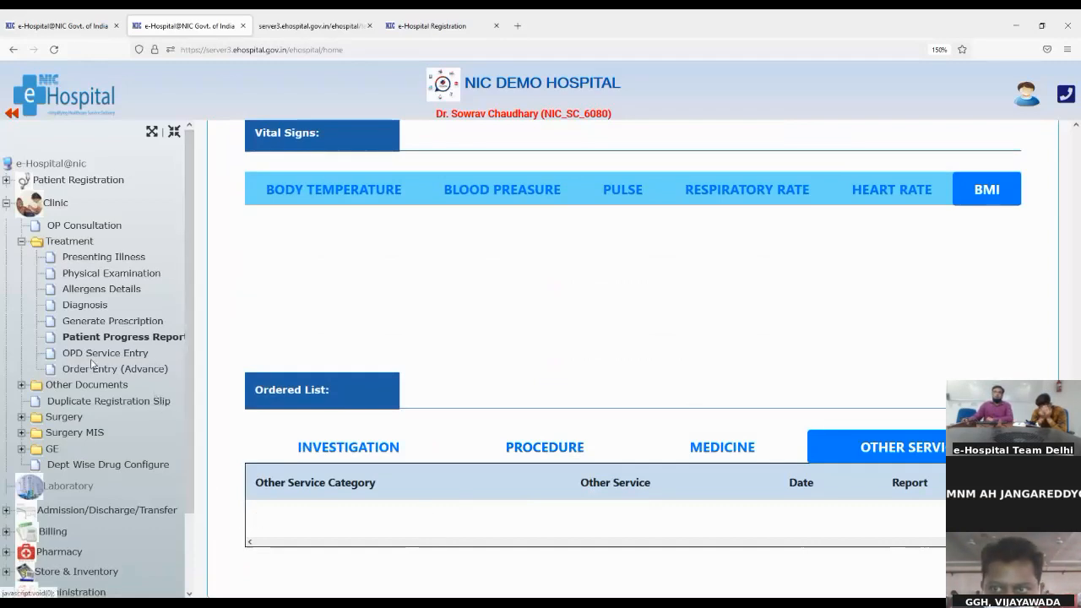
{"action": "scroll", "coordinate": [647, 319], "scroll_direction": "up", "scroll_amount": 10}
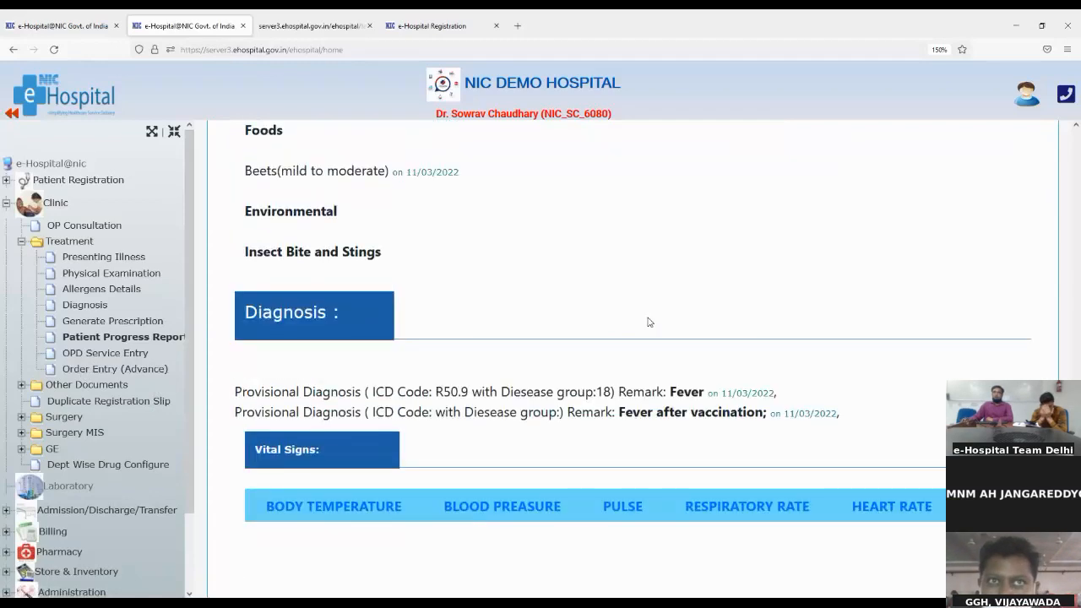
{"action": "scroll", "coordinate": [647, 321], "scroll_direction": "up", "scroll_amount": 10}
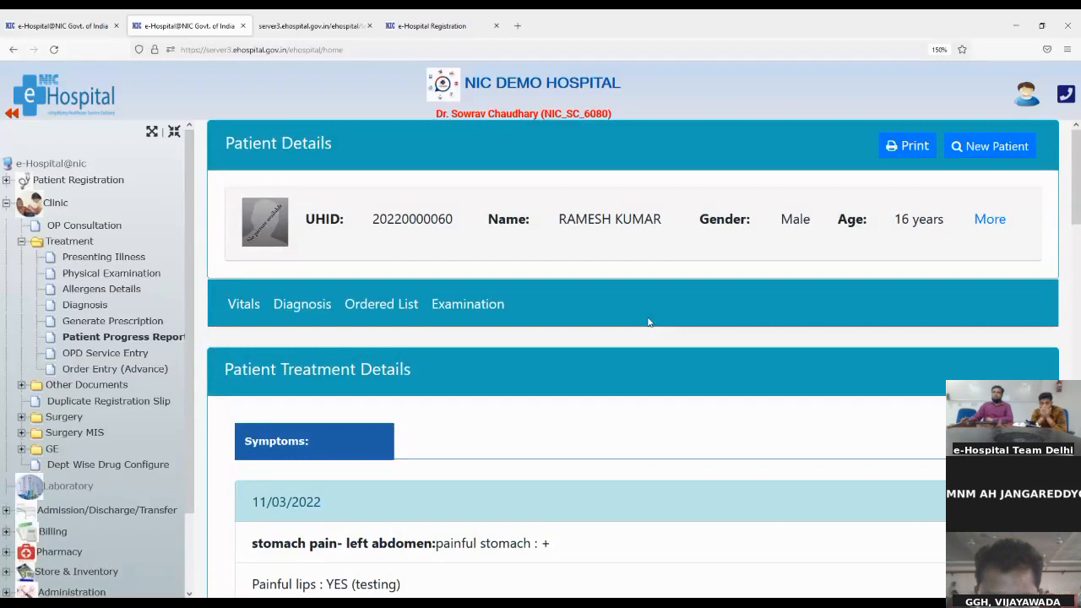
{"action": "scroll", "coordinate": [442, 518], "scroll_direction": "down", "scroll_amount": 5}
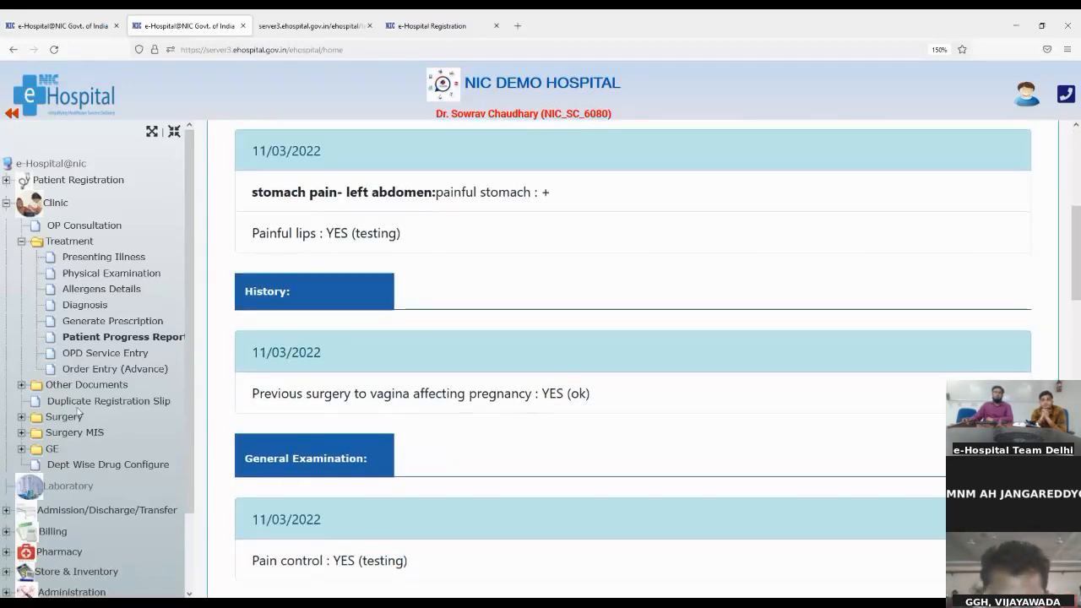
{"action": "left_click", "coordinate": [90, 355]}
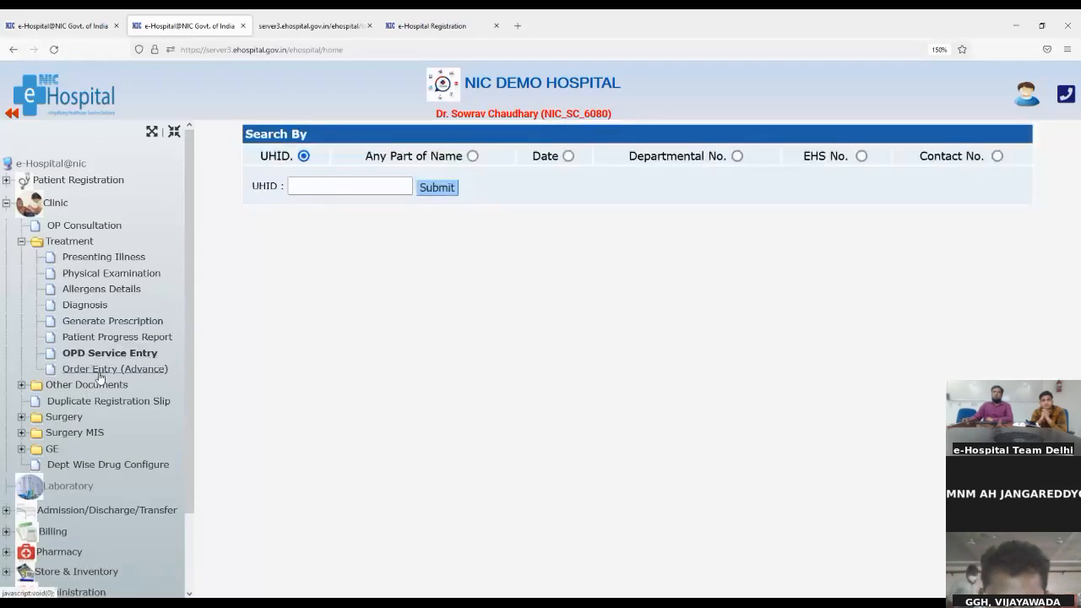
{"action": "left_click", "coordinate": [100, 371]}
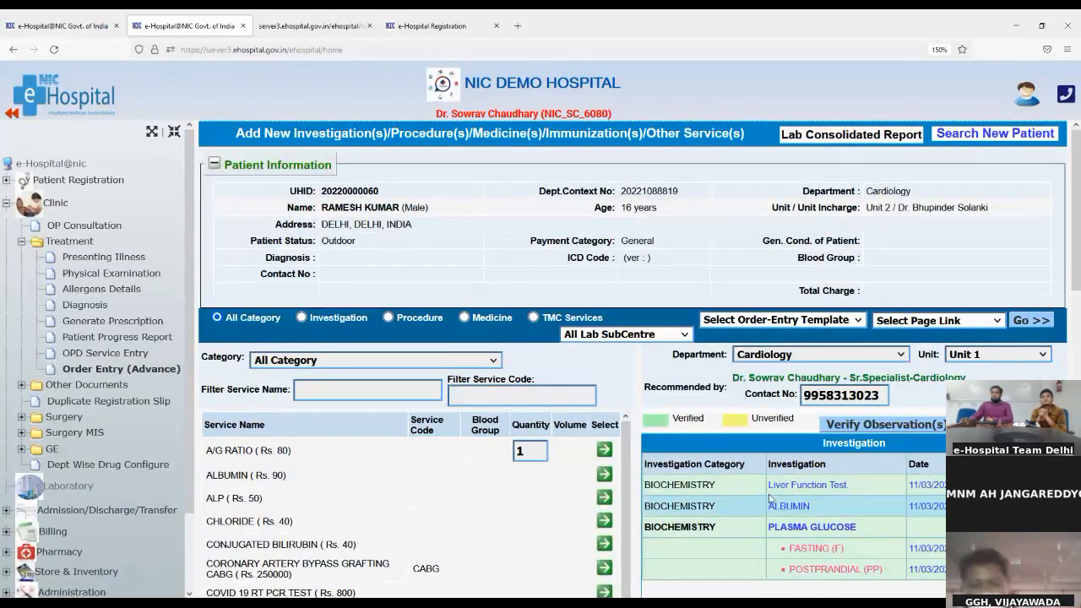
{"action": "scroll", "coordinate": [803, 515], "scroll_direction": "down", "scroll_amount": 1}
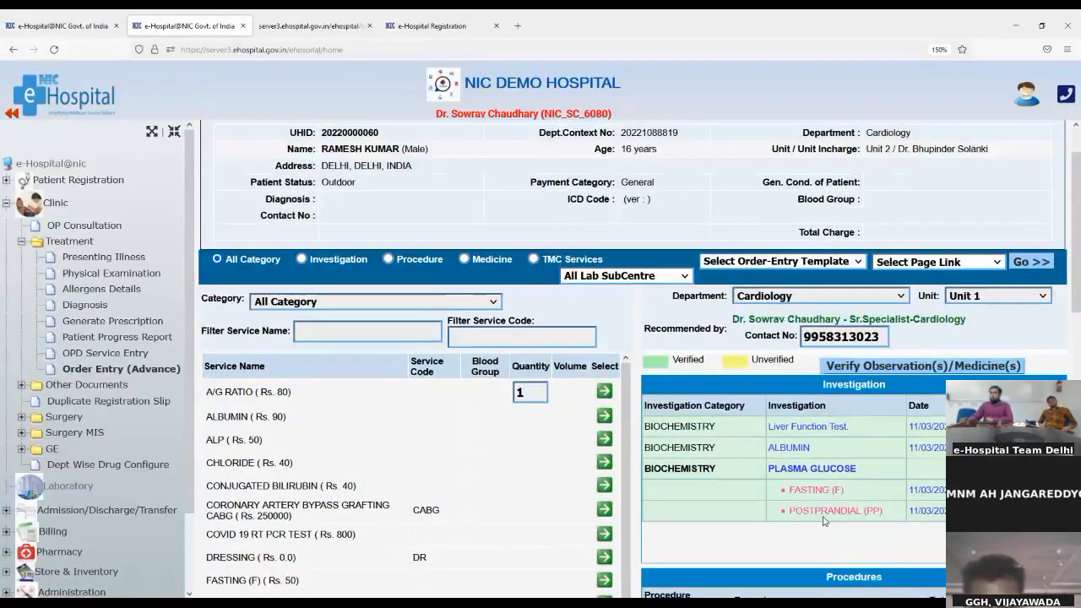
{"action": "scroll", "coordinate": [823, 520], "scroll_direction": "down", "scroll_amount": 1}
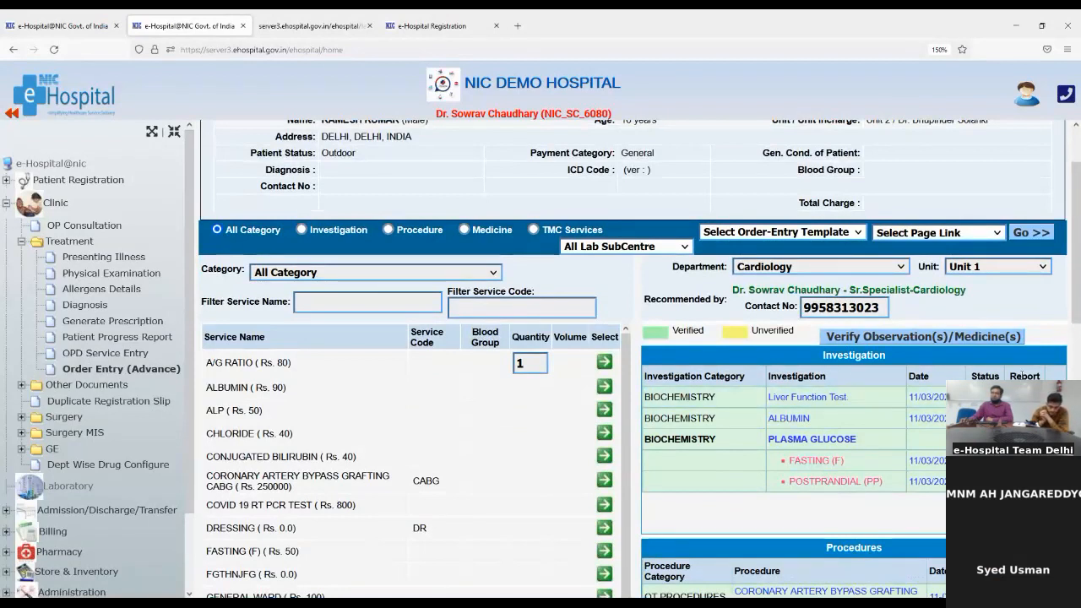
{"action": "scroll", "coordinate": [864, 520], "scroll_direction": "down", "scroll_amount": 1}
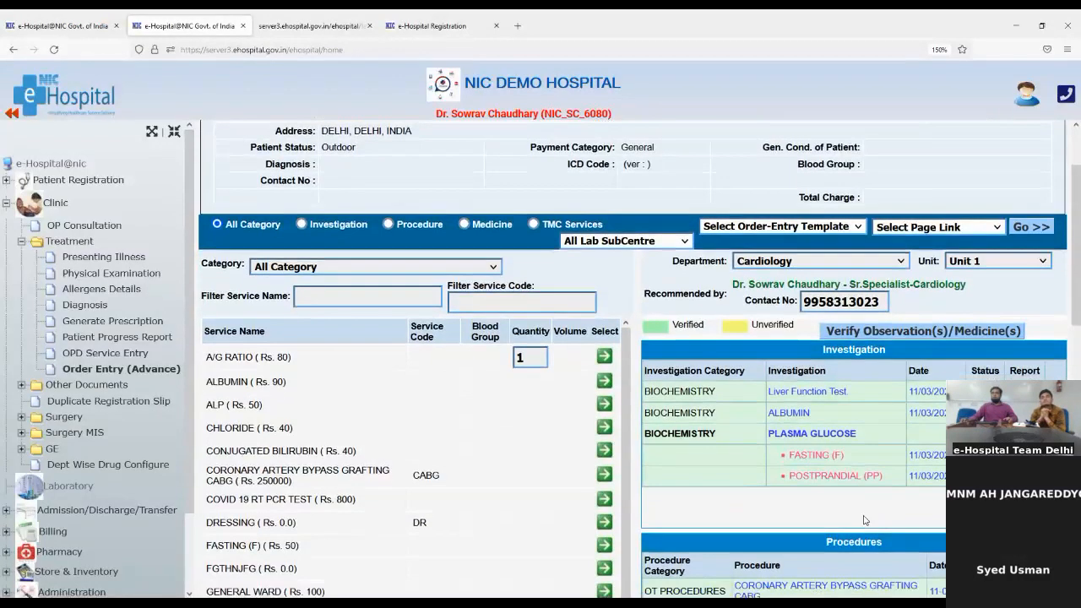
{"action": "scroll", "coordinate": [864, 520], "scroll_direction": "down", "scroll_amount": 2}
{"action": "scroll", "coordinate": [394, 149], "scroll_direction": "up", "scroll_amount": 4}
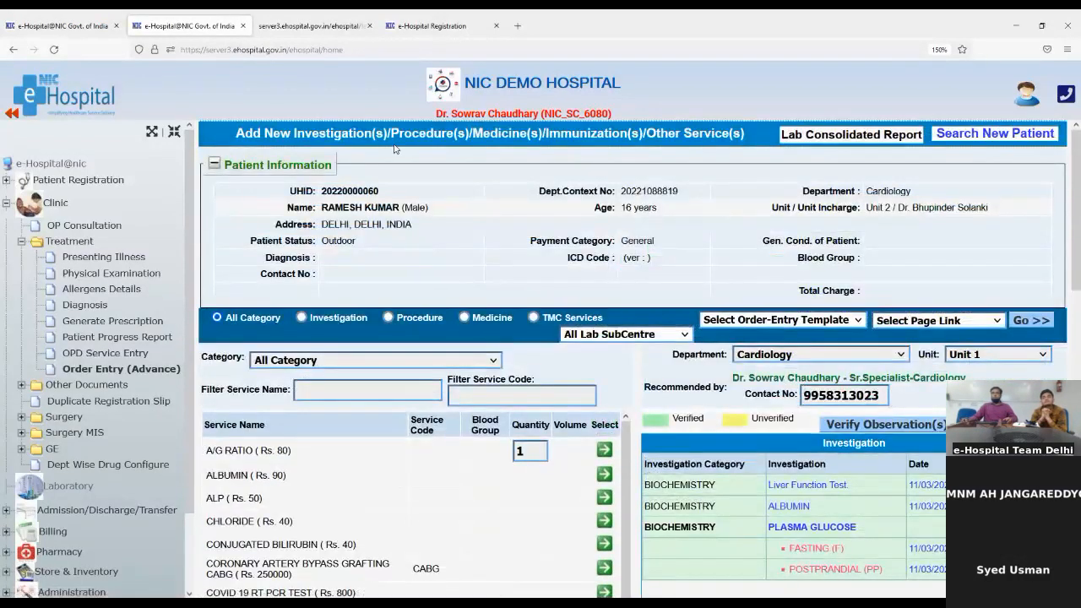
{"action": "double_click", "coordinate": [354, 190]}
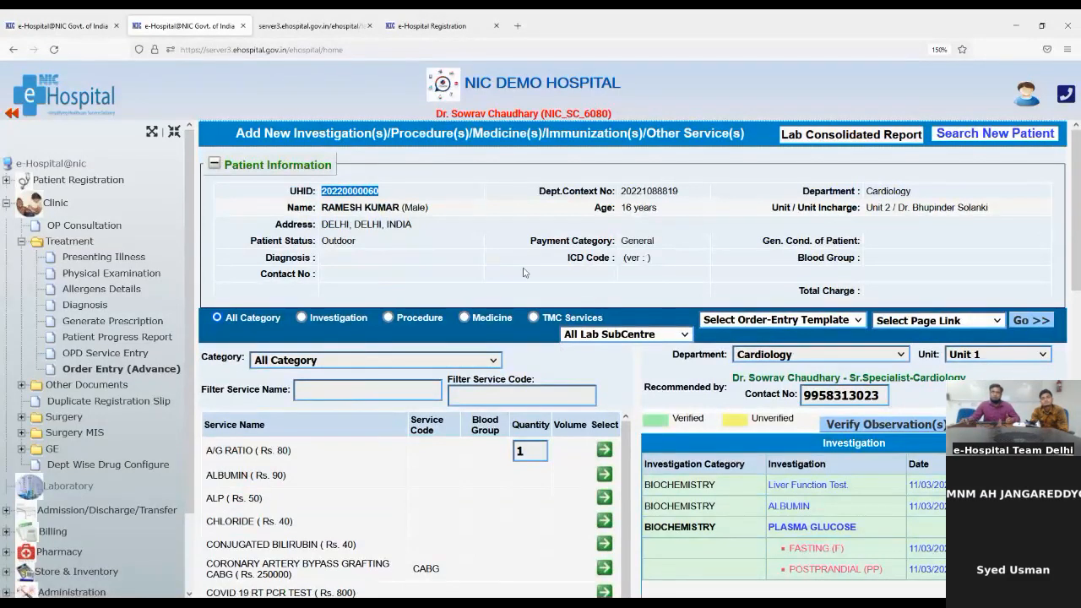
Back on the dashboard tab, open the Laboratory module in a separate window
{"action": "left_click", "coordinate": [54, 17]}
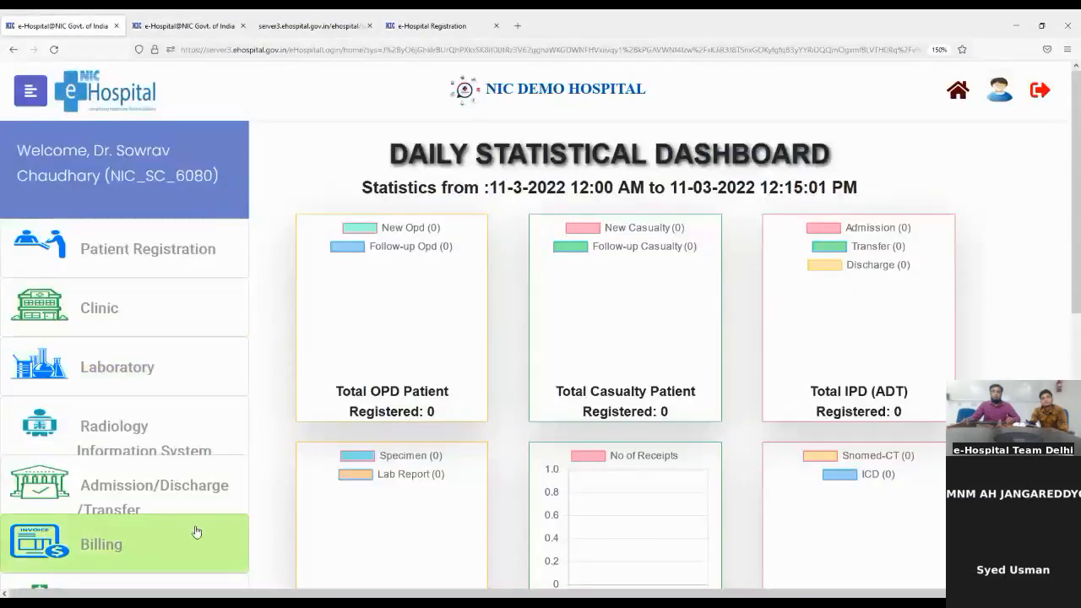
{"action": "left_click", "coordinate": [111, 370]}
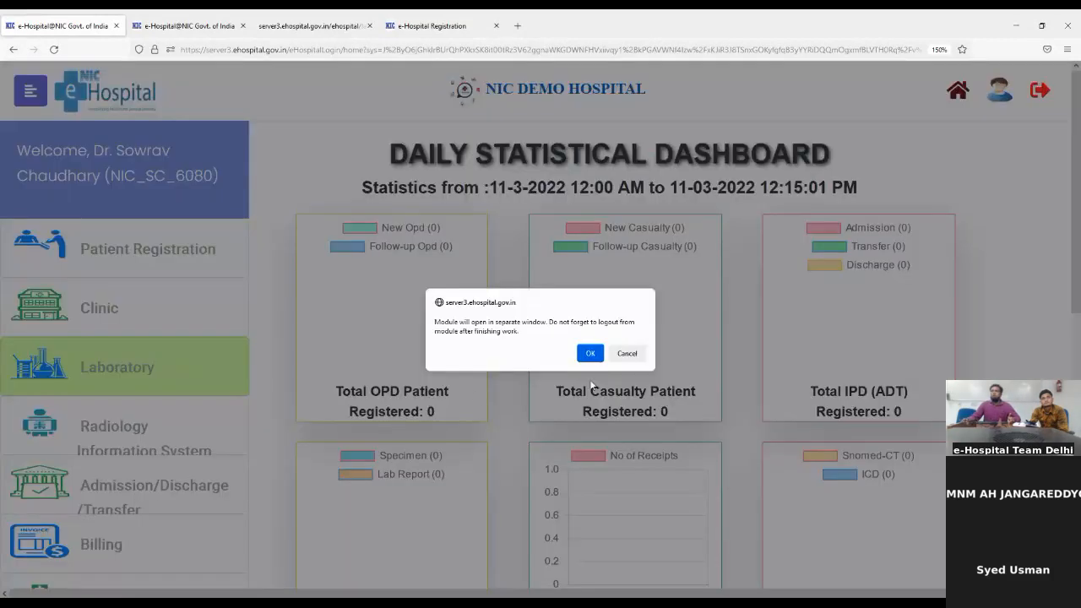
{"action": "left_click", "coordinate": [590, 353]}
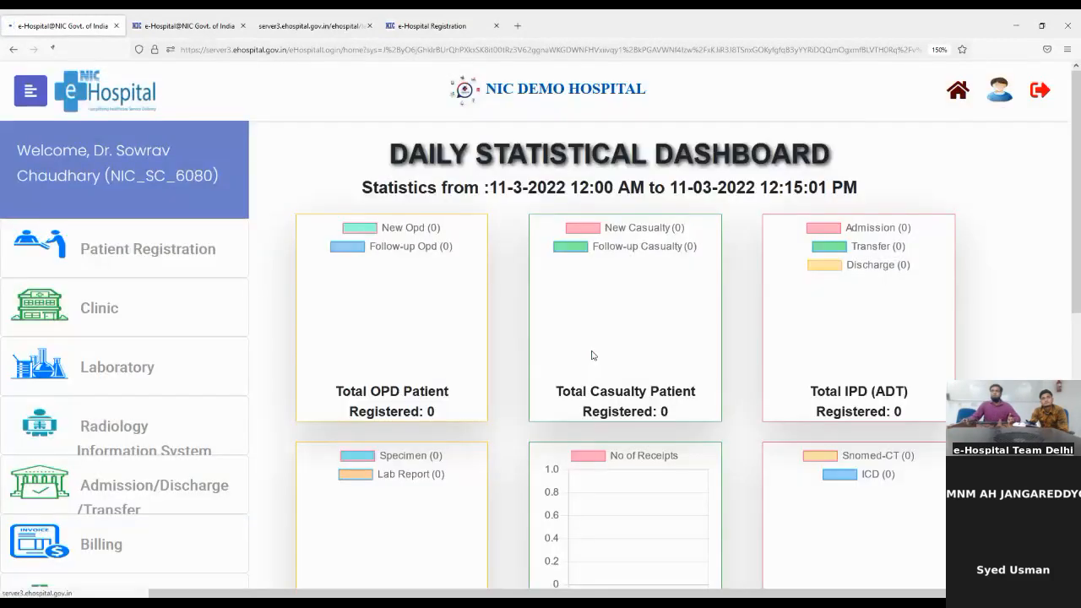
Load the e-Hospital home site at ehospital.gov.in from the address bar
{"action": "left_click", "coordinate": [189, 49]}
{"action": "type", "text": "ehospital.gov.in/"}
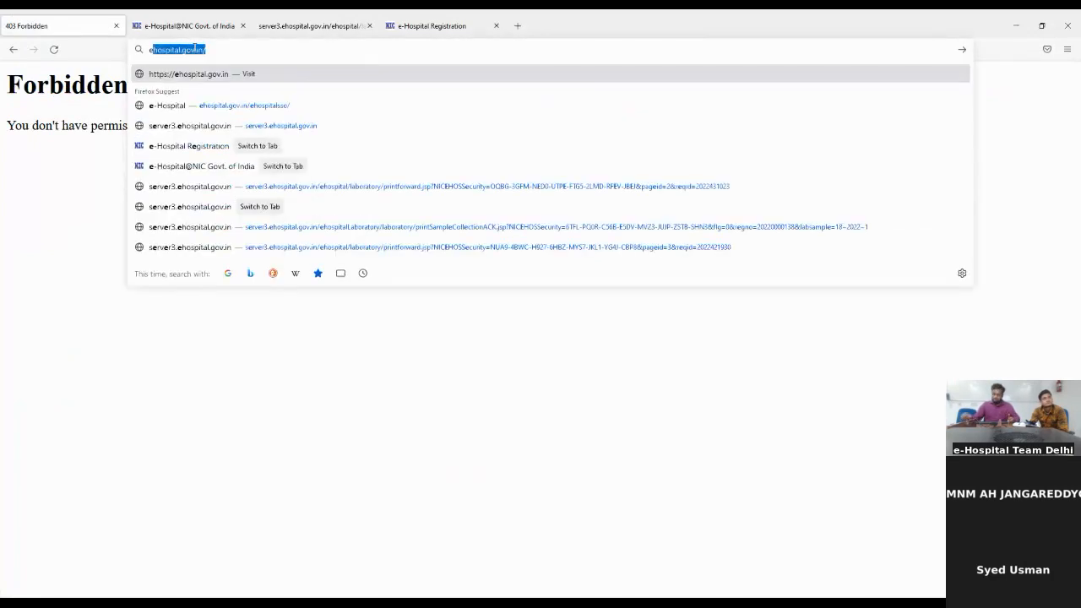
{"action": "key", "text": "Return"}
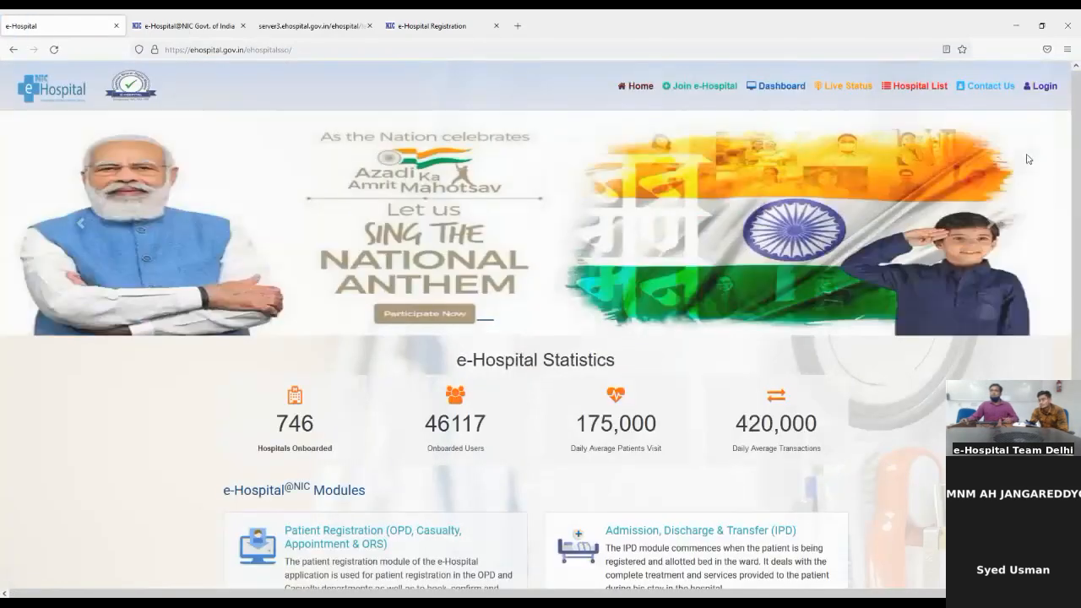
Open the login form and submit the demo doctor's user ID
{"action": "left_click", "coordinate": [1033, 89]}
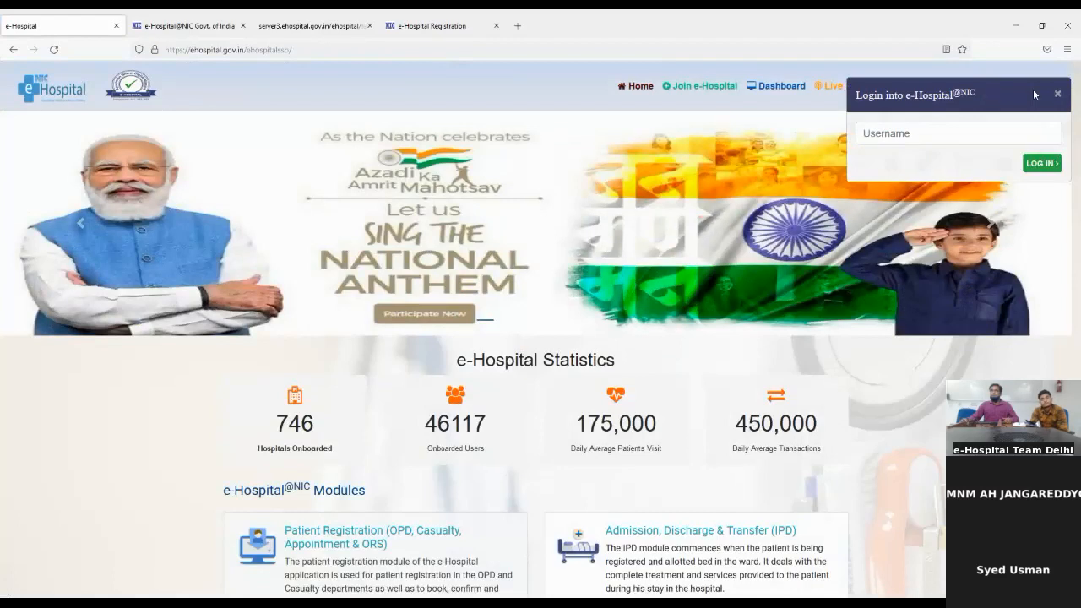
{"action": "left_click", "coordinate": [957, 127]}
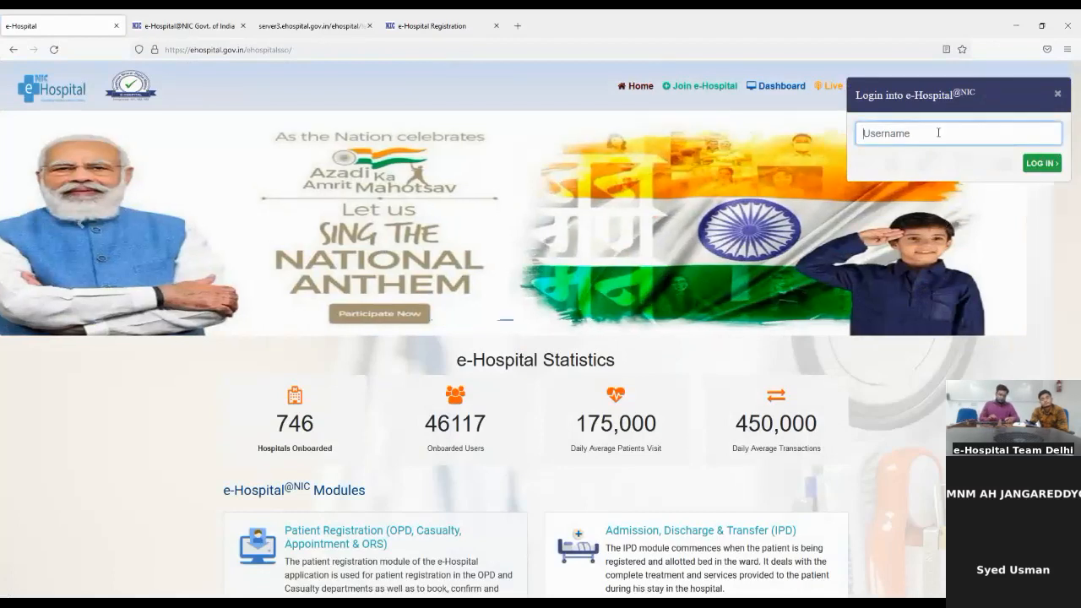
{"action": "type", "text": "NIC_S"}
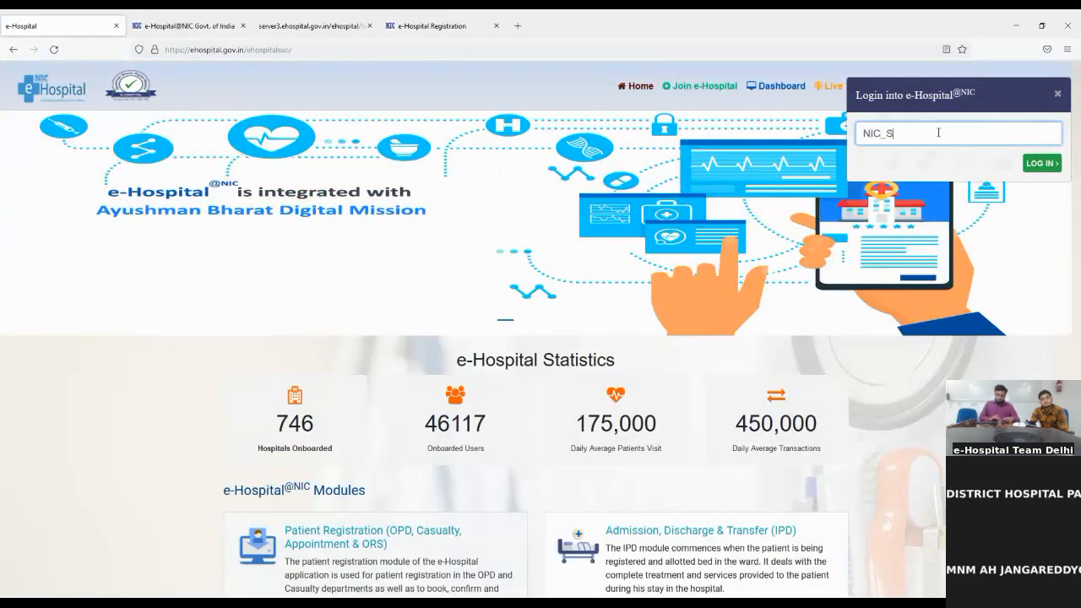
{"action": "type", "text": "C_6080"}
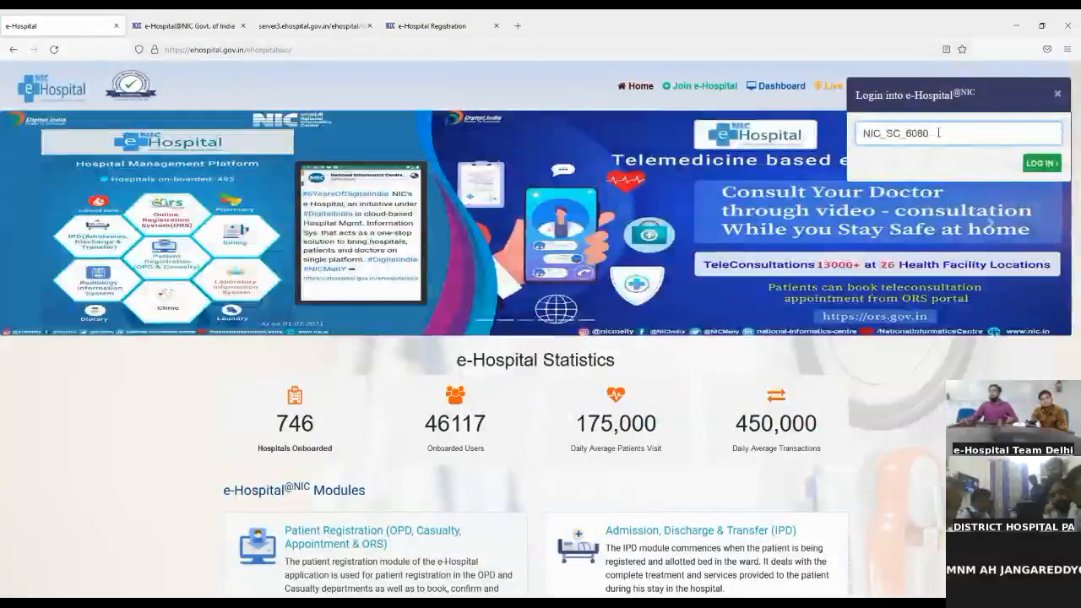
{"action": "left_click", "coordinate": [1044, 163]}
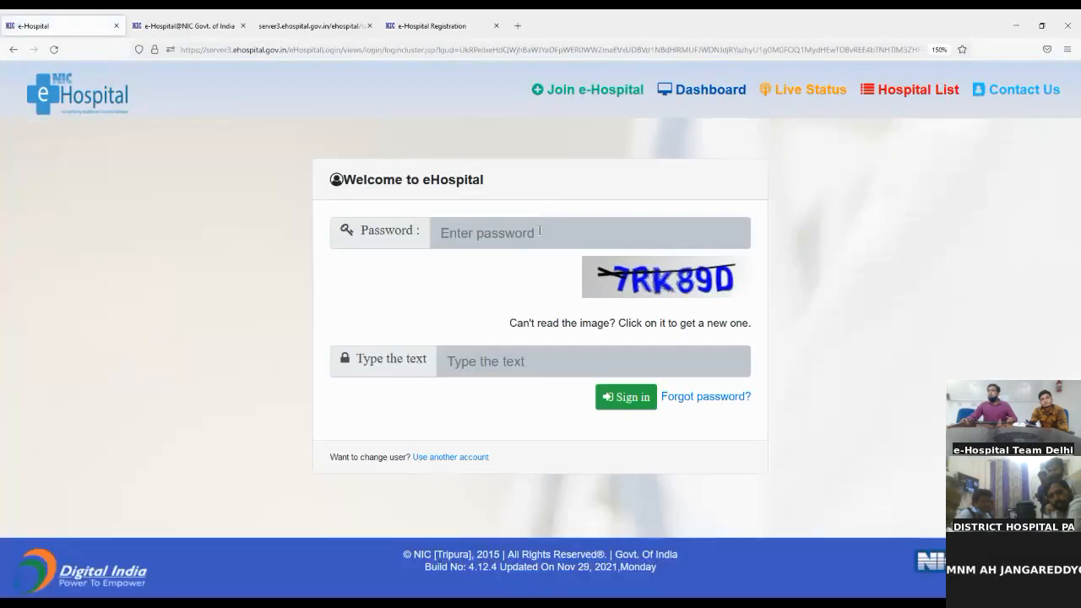
Sign in with the account password and captcha code, declining to save the password
{"action": "type", "text": "••"}
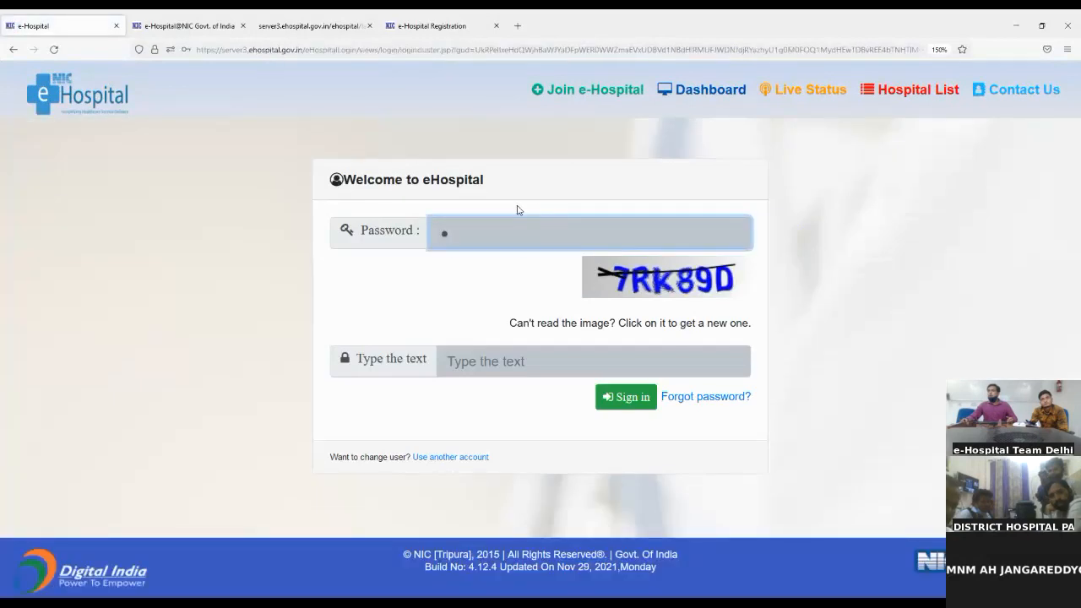
{"action": "type", "text": "••••••••••"}
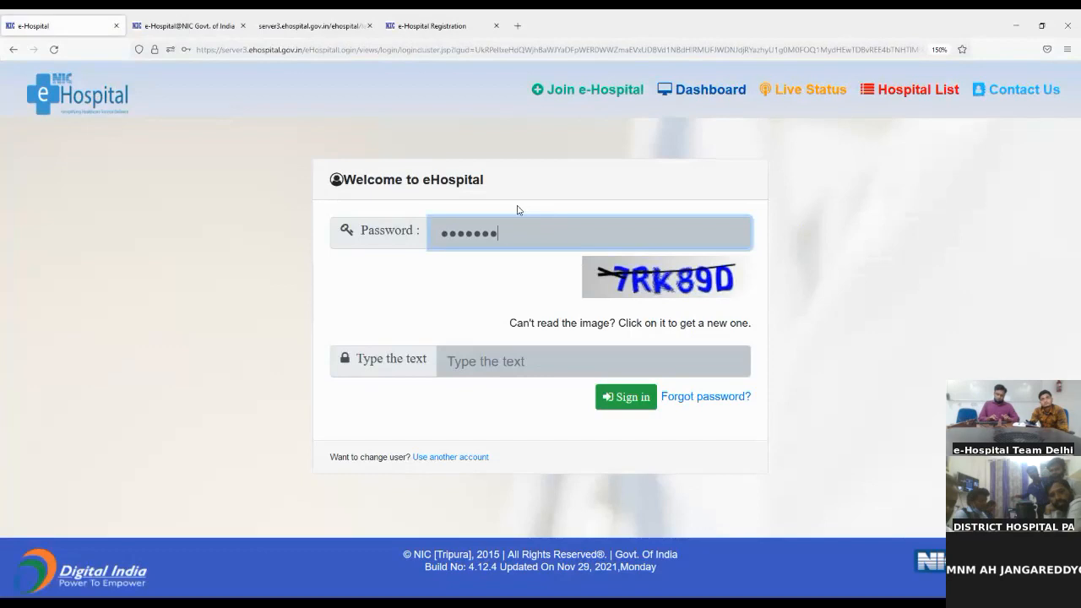
{"action": "key", "text": "Tab"}
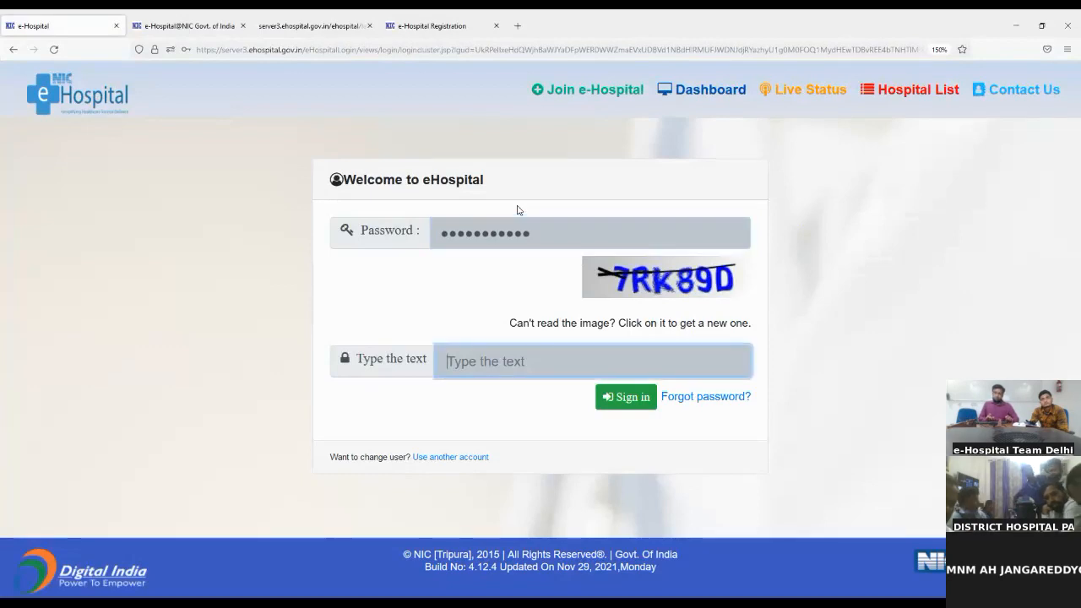
{"action": "type", "text": "7rk"}
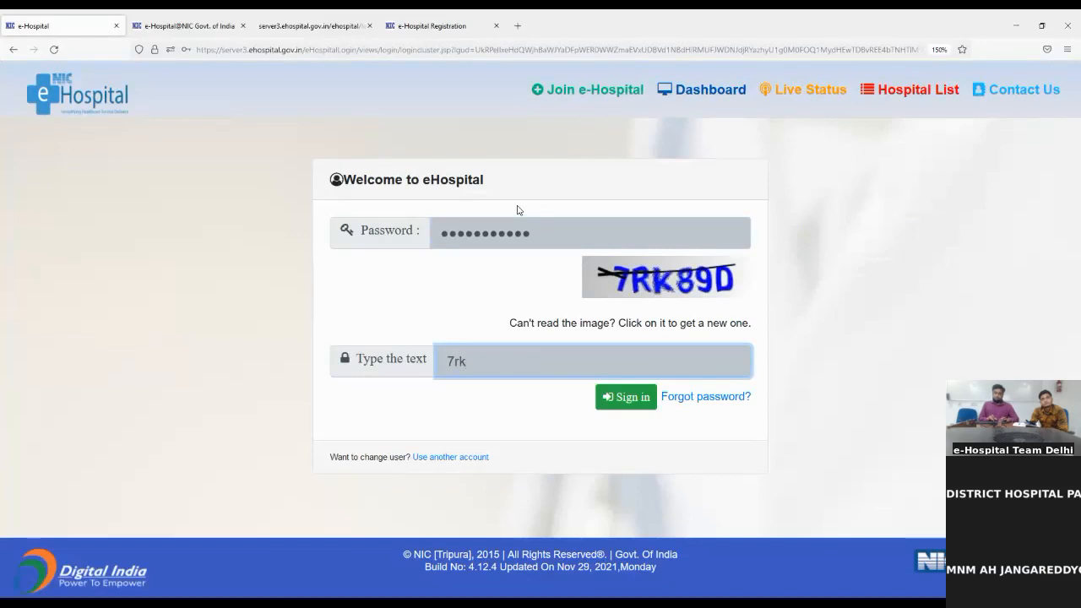
{"action": "type", "text": "89"}
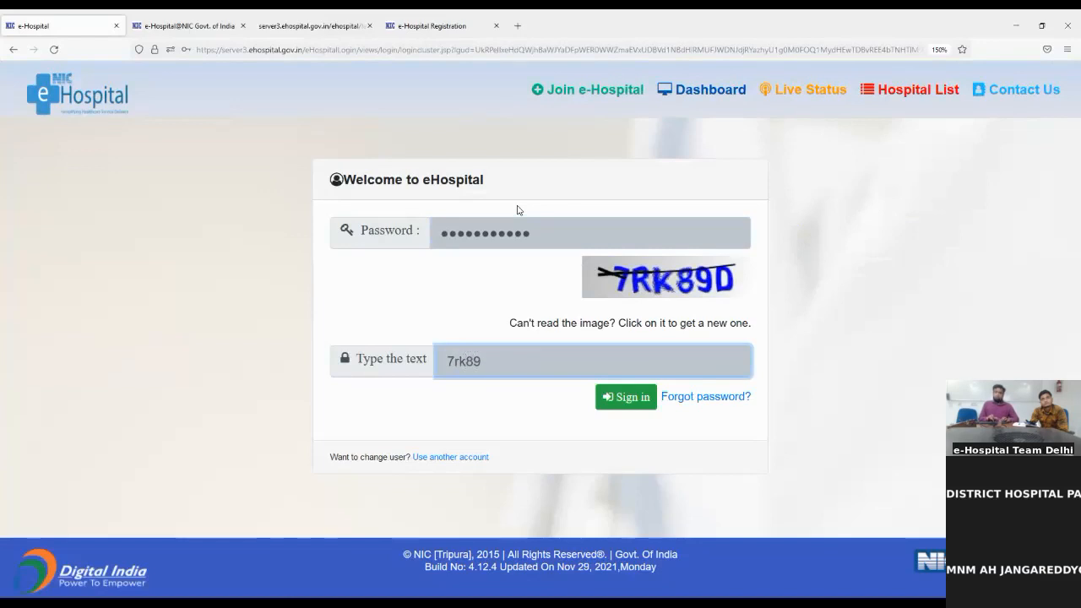
{"action": "type", "text": "d"}
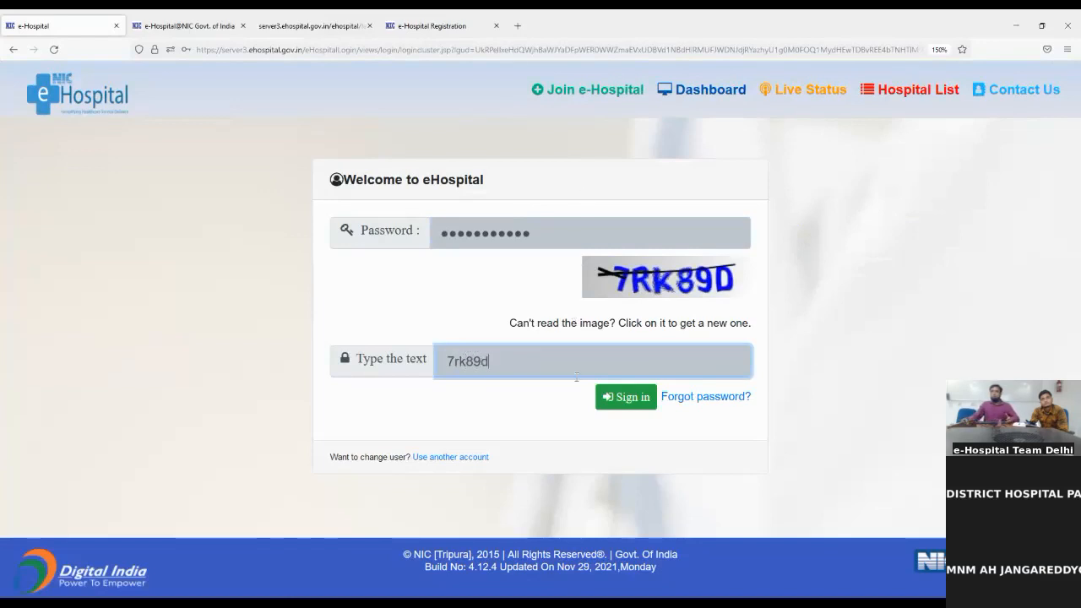
{"action": "left_click", "coordinate": [607, 411]}
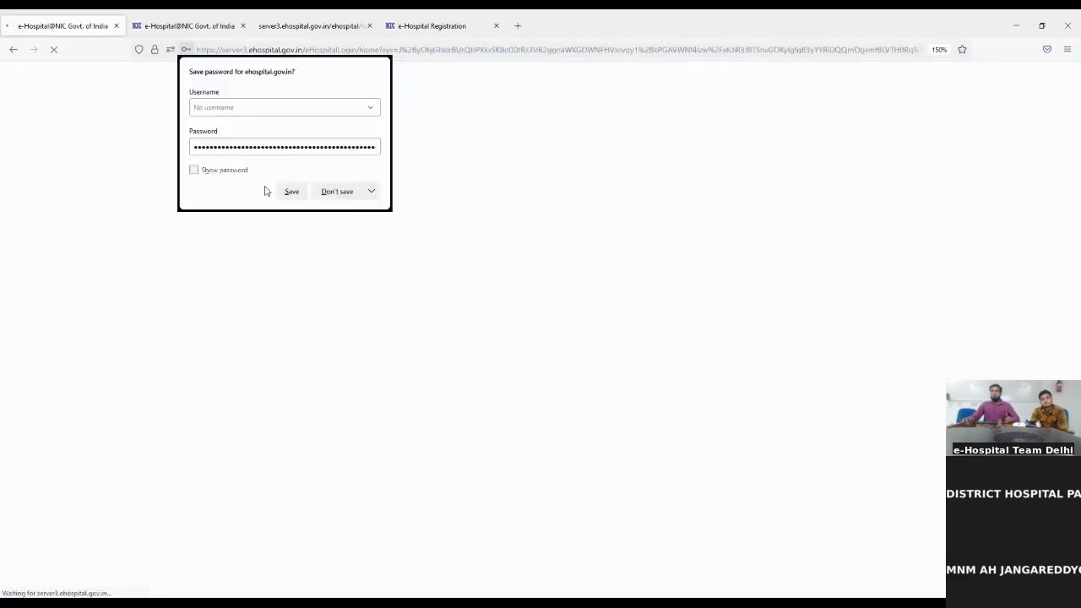
{"action": "left_click", "coordinate": [339, 192]}
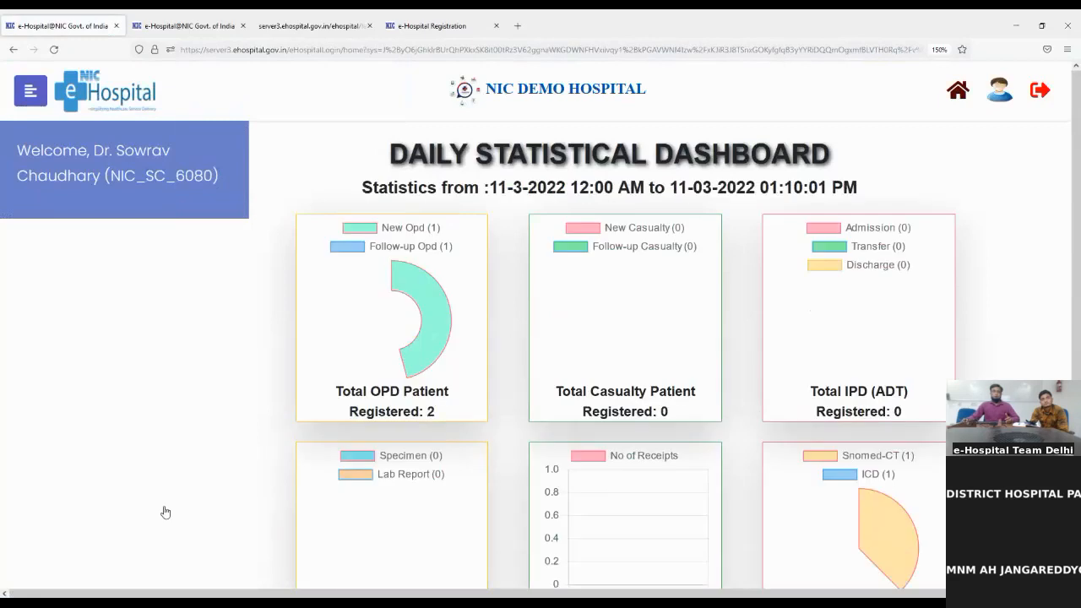